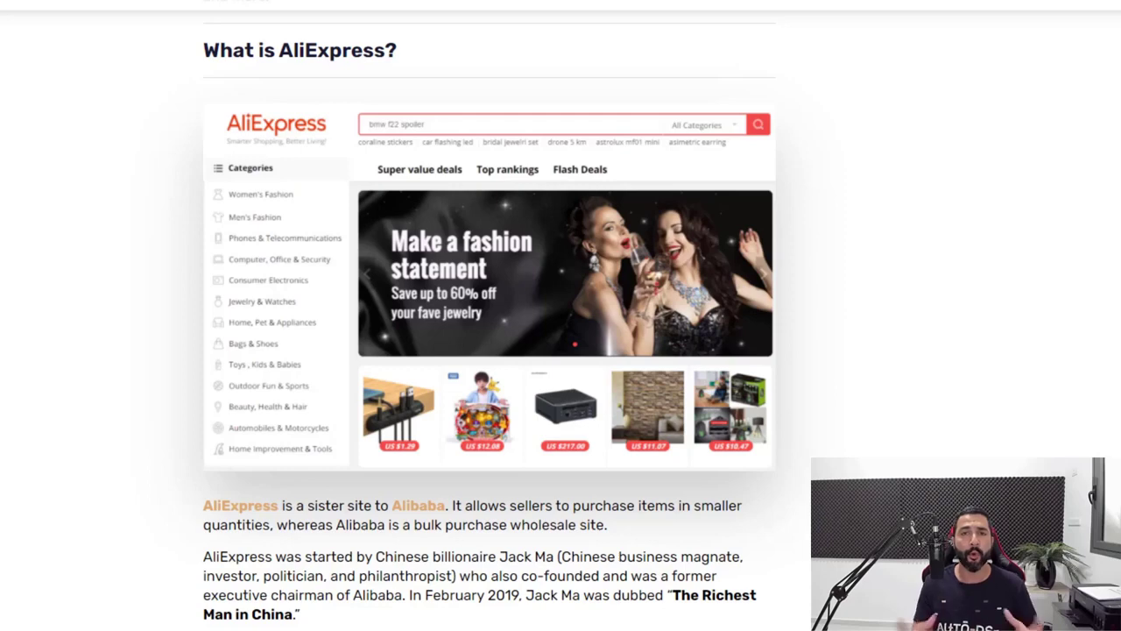
# Scroll the blog article from 'What is AliExpress?' down to the 'Is AliExpress To Ebay Dropshipping Legal?' section
pyautogui.scroll(-3, 1086, 144)
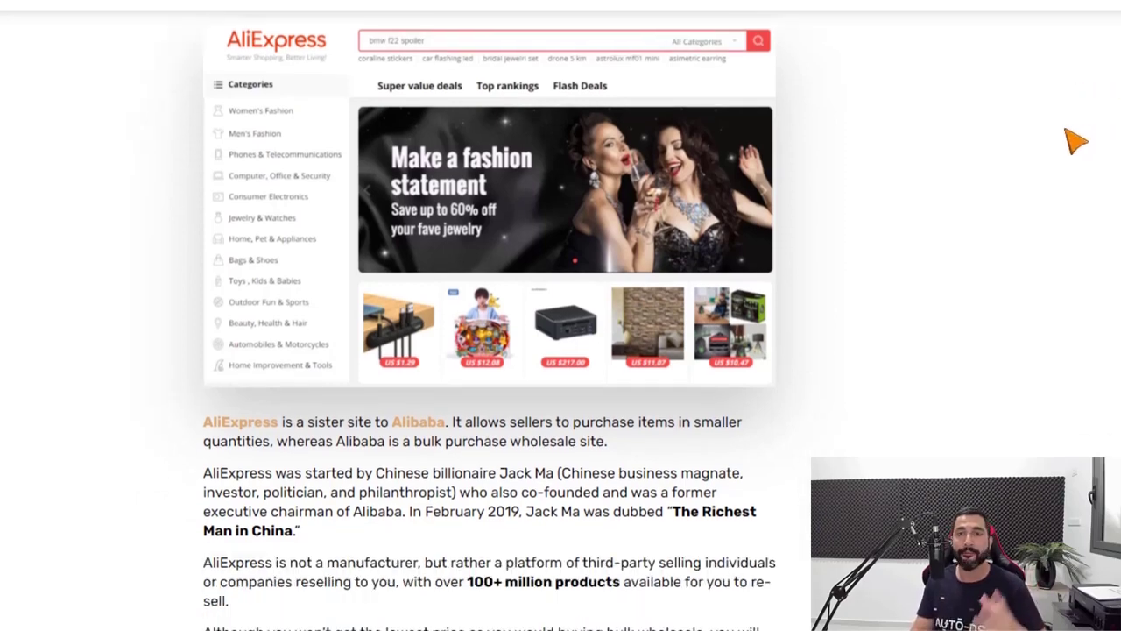
pyautogui.scroll(-2, 1033, 149)
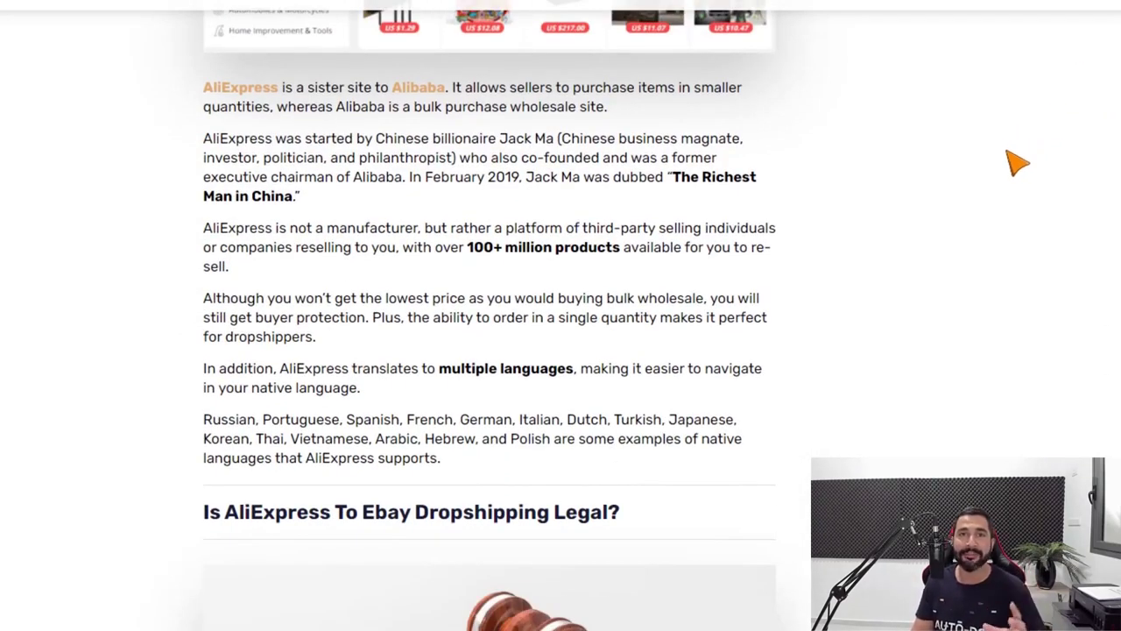
pyautogui.scroll(-2, 999, 177)
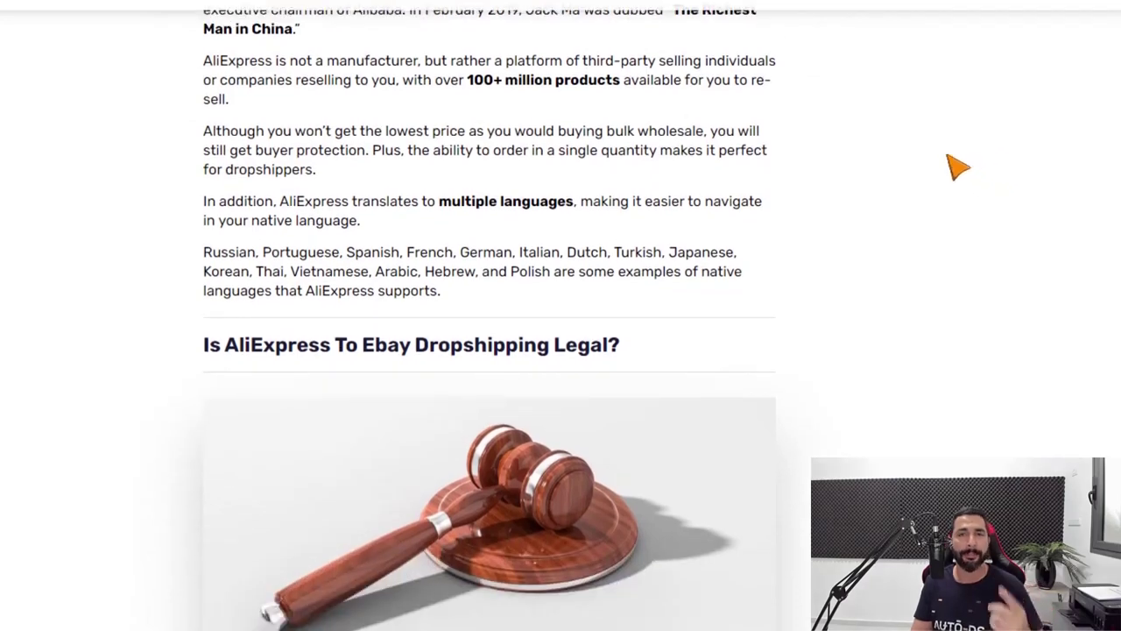
pyautogui.scroll(-2, 944, 159)
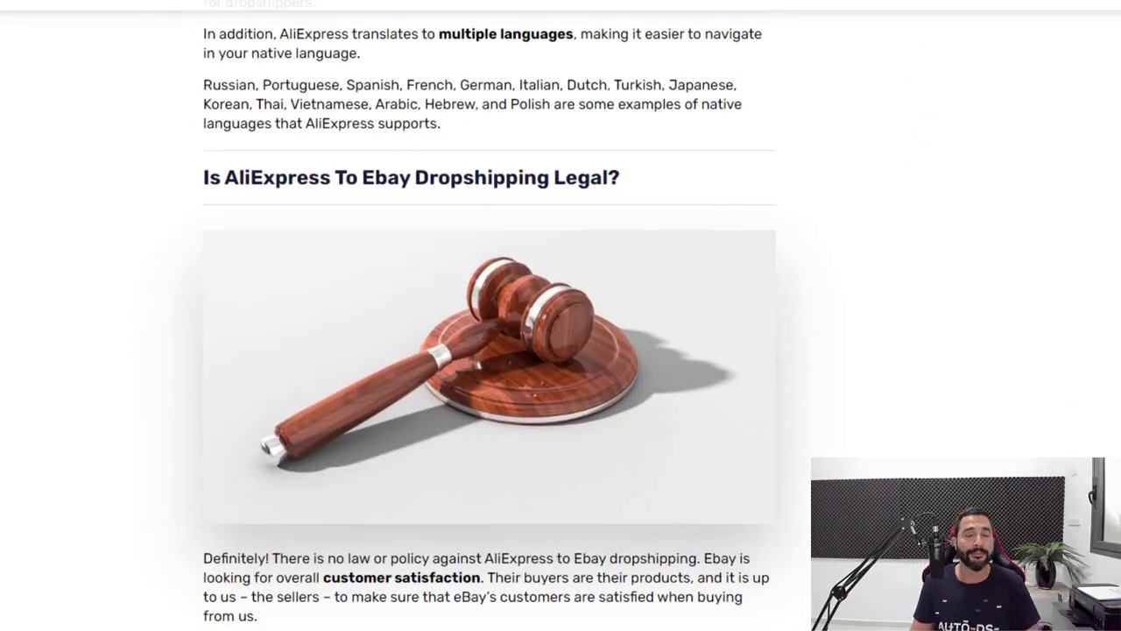
pyautogui.scroll(-2, 929, 97)
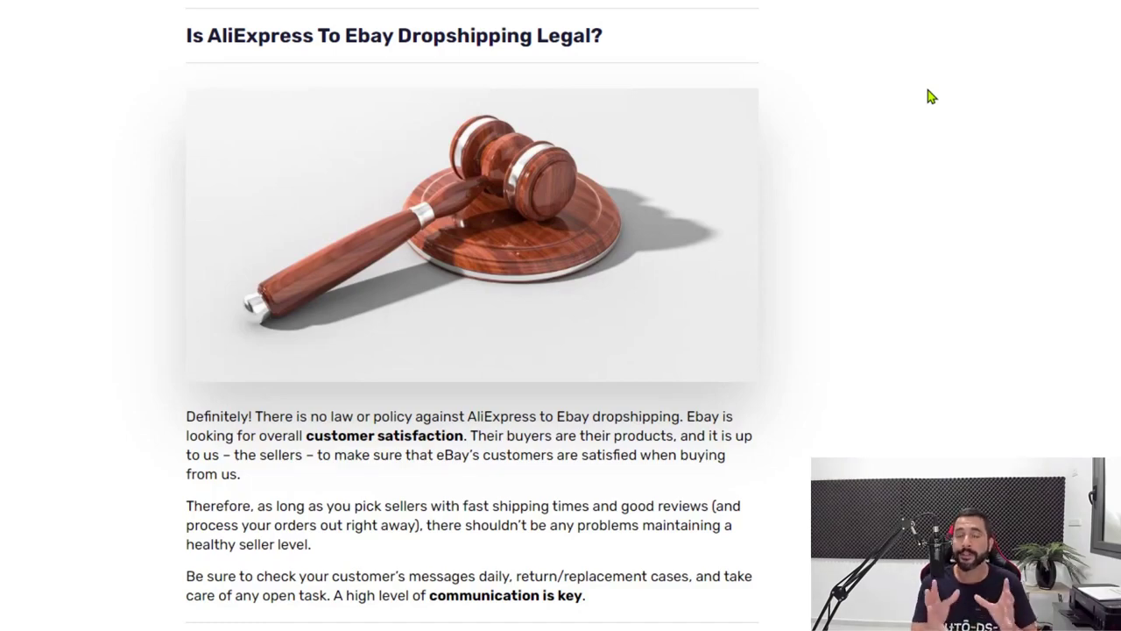
# Scroll past warehouse locations to 'Will My Customers Know That The Products Are Coming From AliExpress?'
pyautogui.scroll(-15, 931, 97)
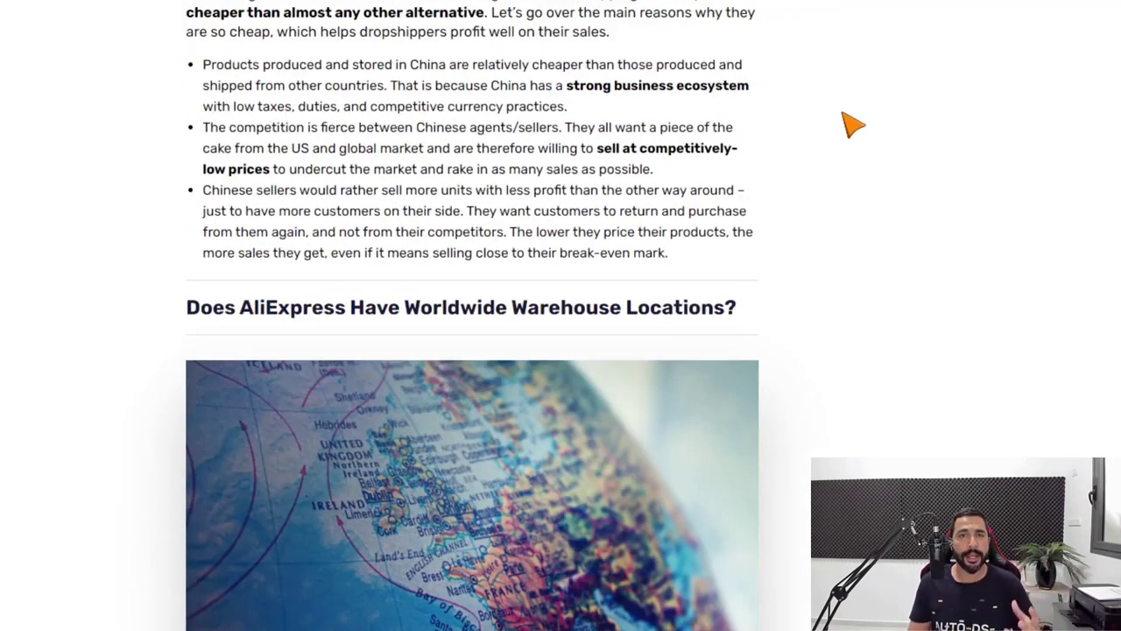
pyautogui.scroll(-2, 839, 104)
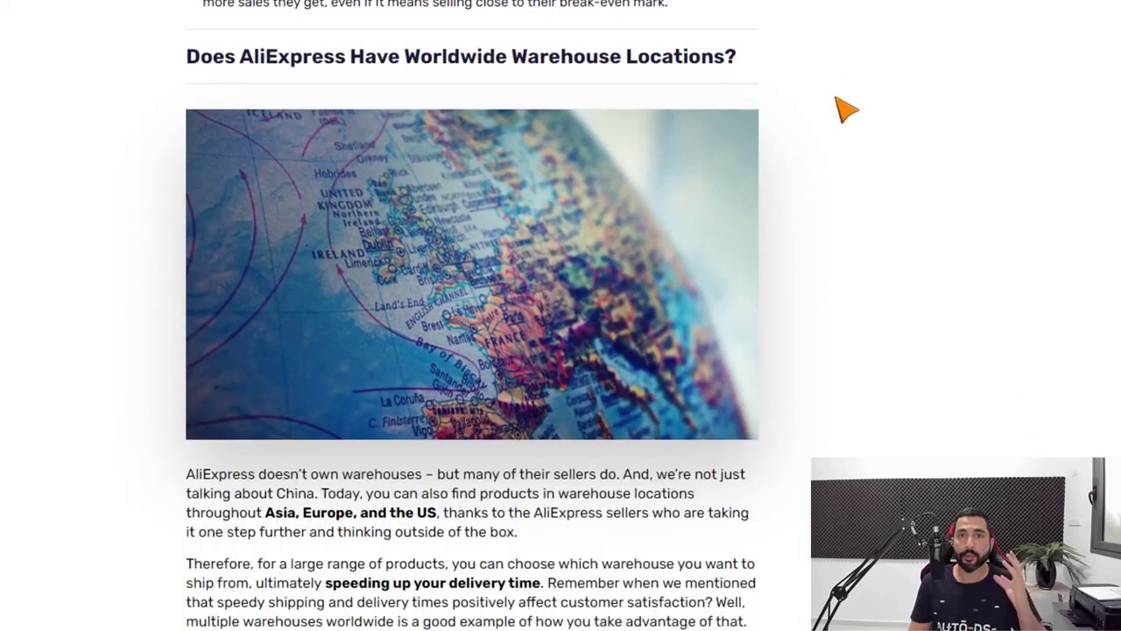
pyautogui.scroll(-15, 831, 106)
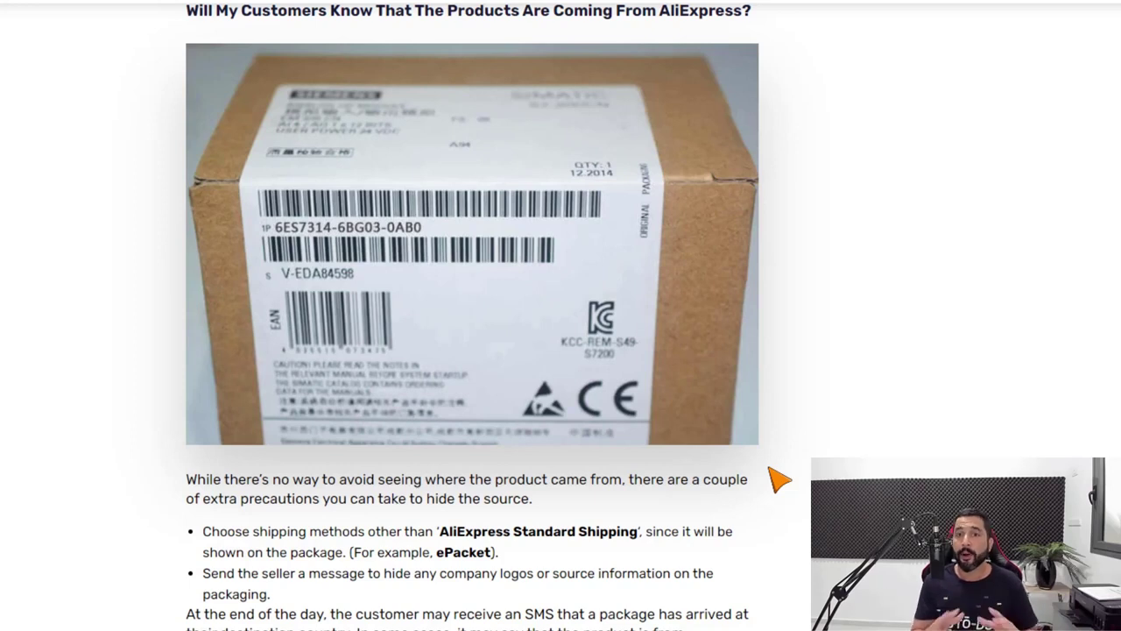
# Move from the blog article to the AliExpress homepage with its categories and flash deals
pyautogui.scroll(1, 490, 561)
pyautogui.scroll(-1, 447, 482)
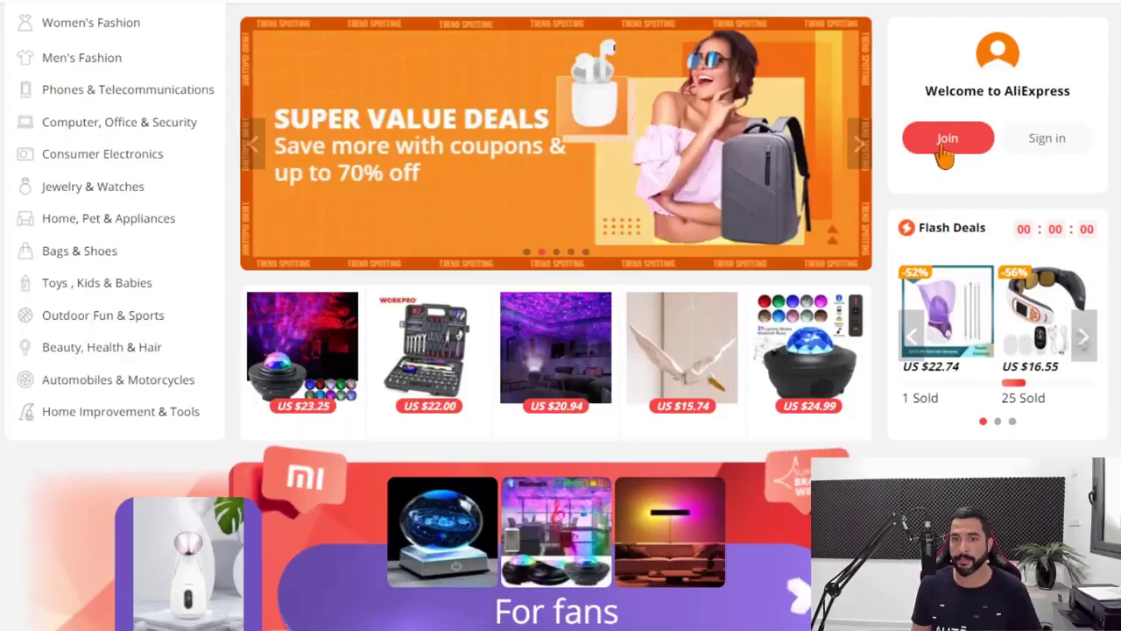
# Dismiss the registration form and sign into AliExpress using the saved e-mail and password
pyautogui.click(946, 145)
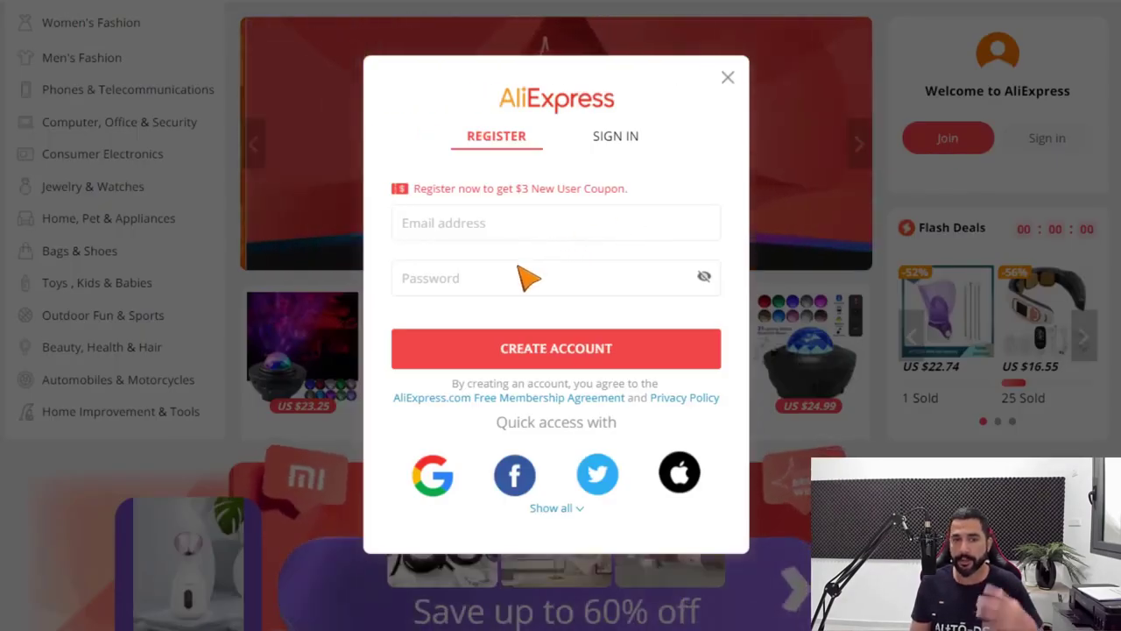
pyautogui.click(728, 78)
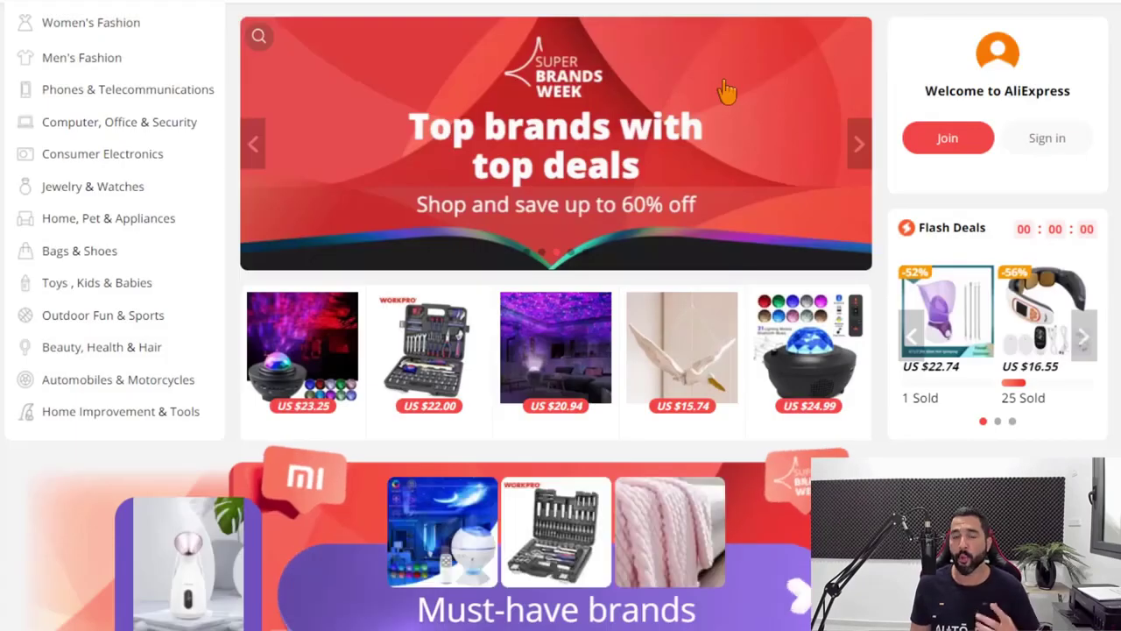
pyautogui.click(1042, 142)
pyautogui.click(589, 219)
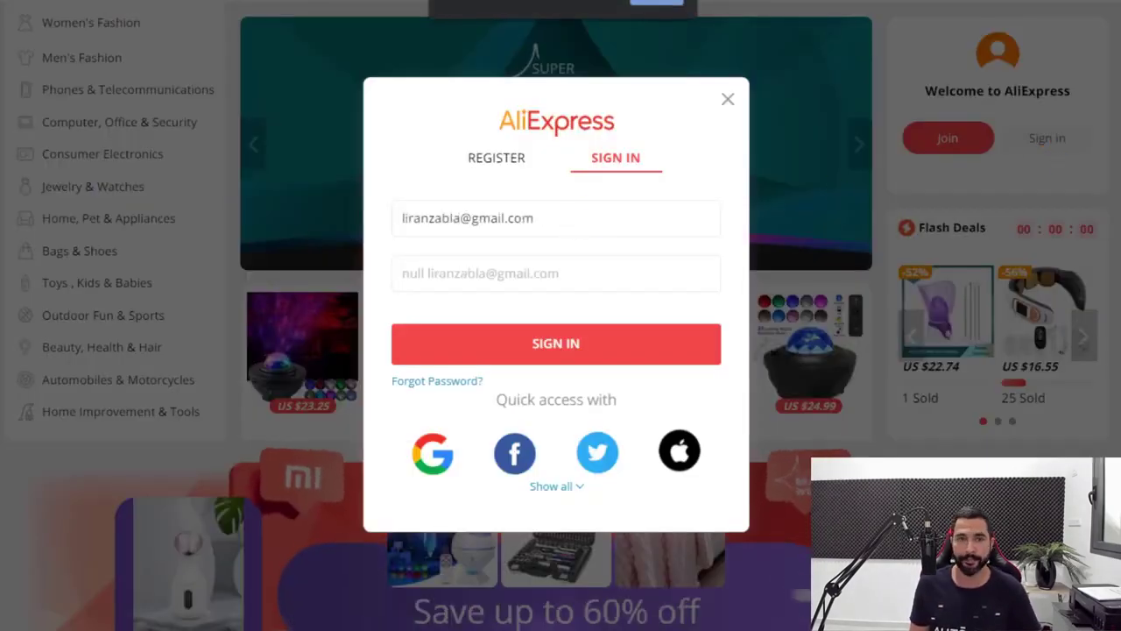
pyautogui.click(526, 277)
pyautogui.click(534, 346)
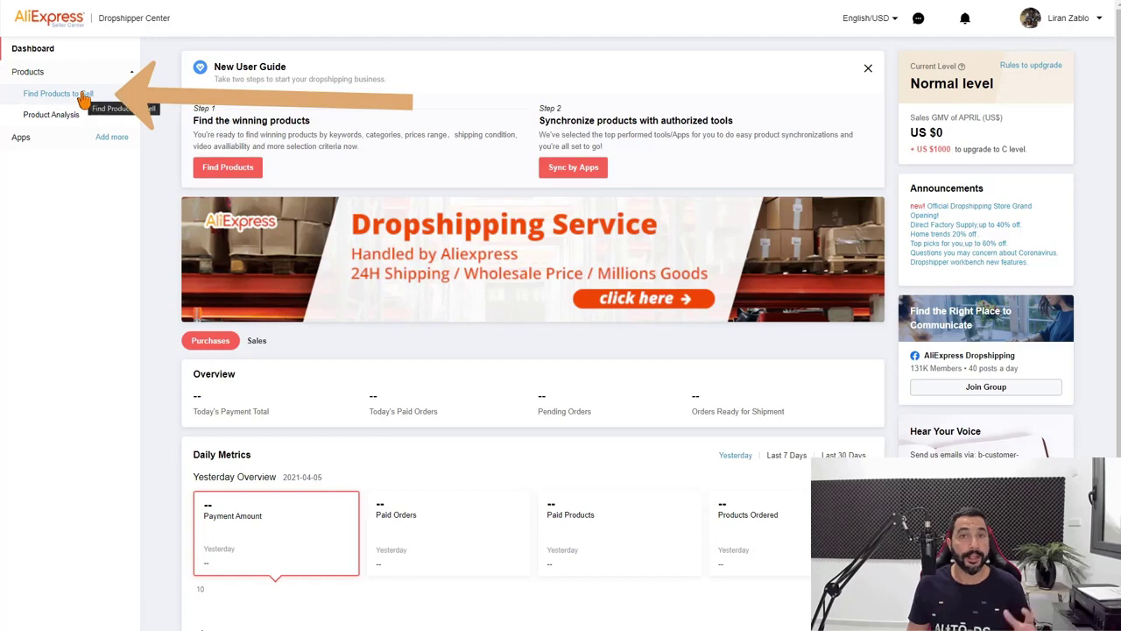
# In Find Products to Sell, browse the results and run Analyze on the 2020 Smart Watch
pyautogui.click(85, 99)
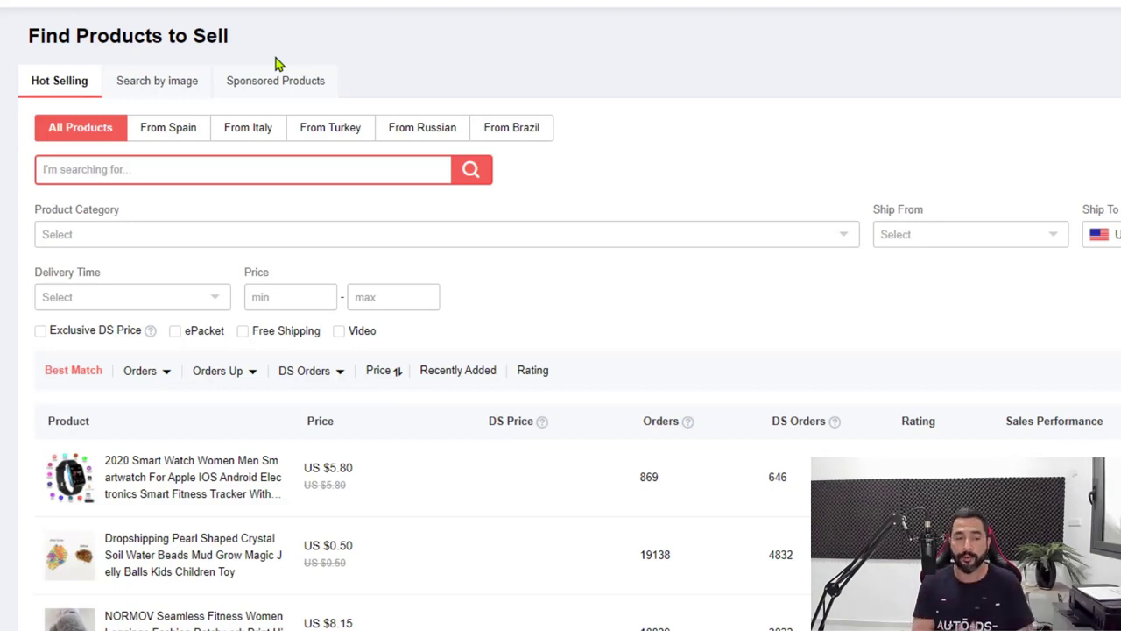
pyautogui.scroll(-3, 385, 249)
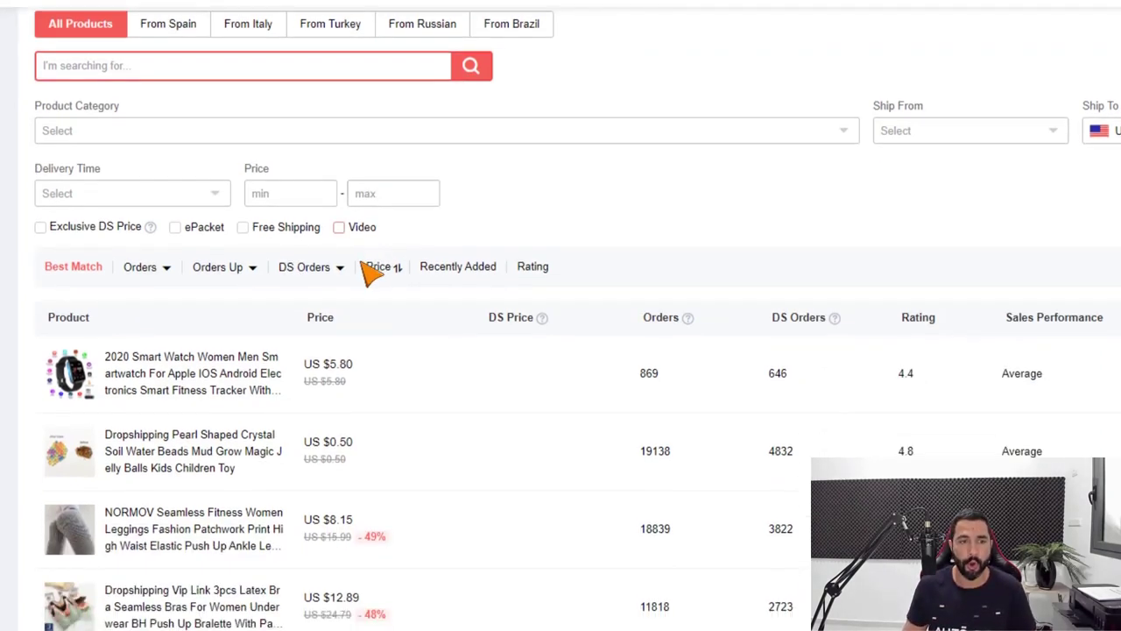
pyautogui.scroll(1, 185, 282)
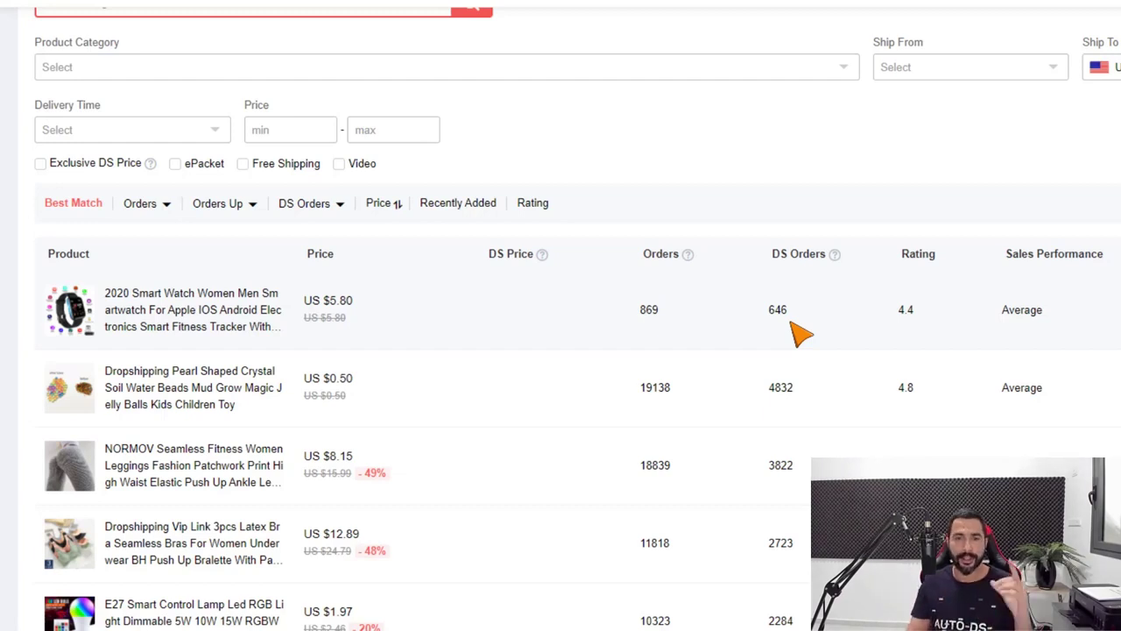
pyautogui.scroll(-1, 793, 326)
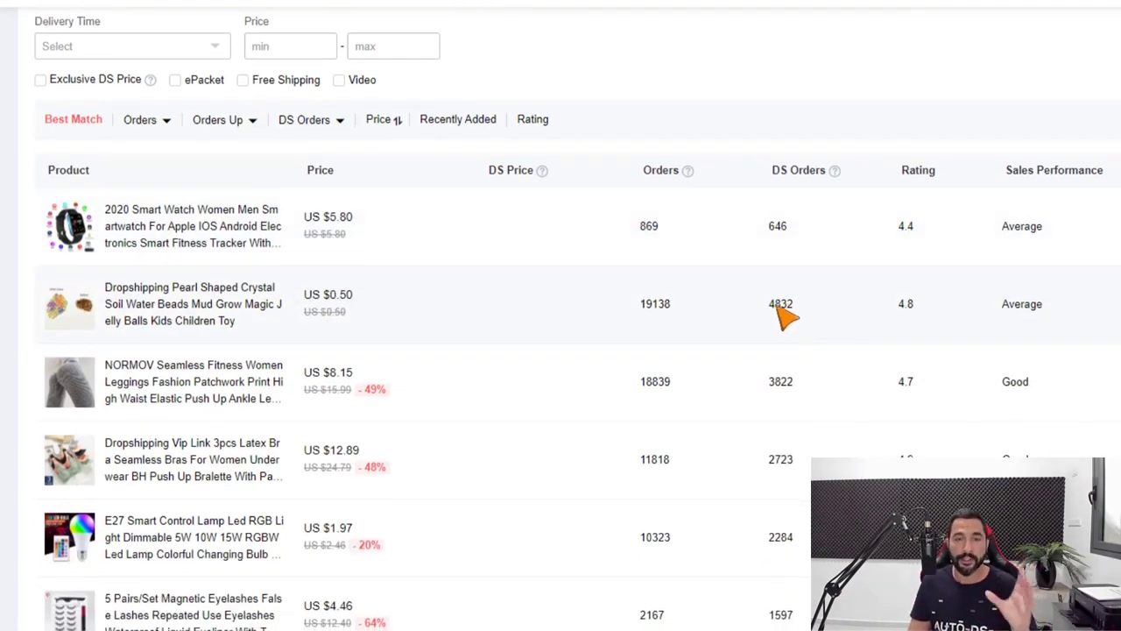
pyautogui.scroll(-1, 779, 307)
pyautogui.scroll(1, 785, 354)
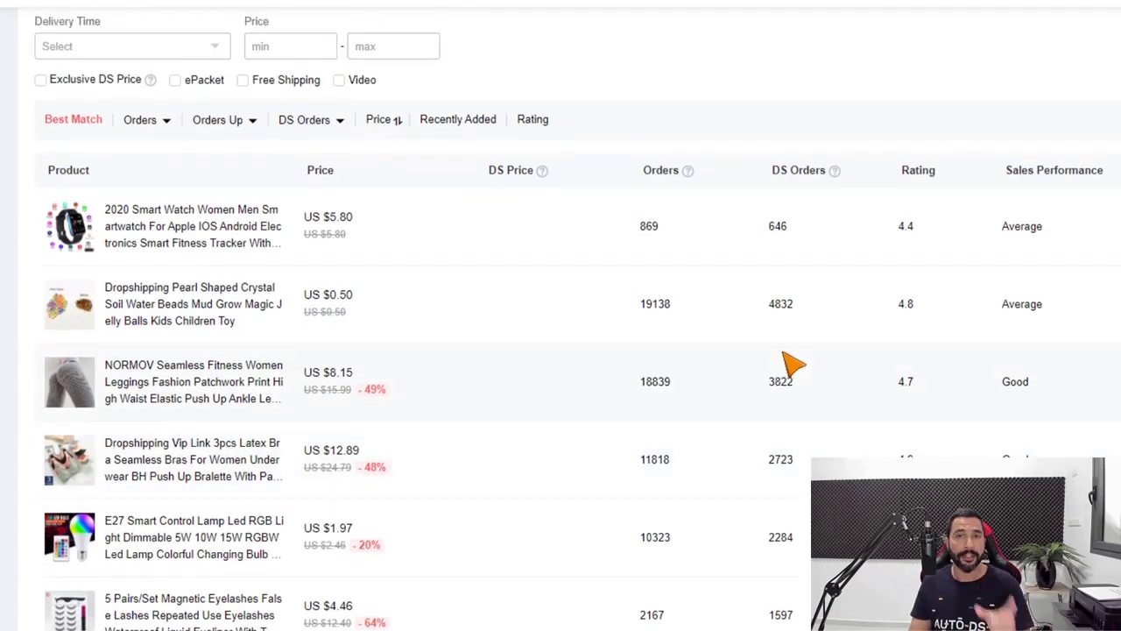
pyautogui.scroll(1, 543, 354)
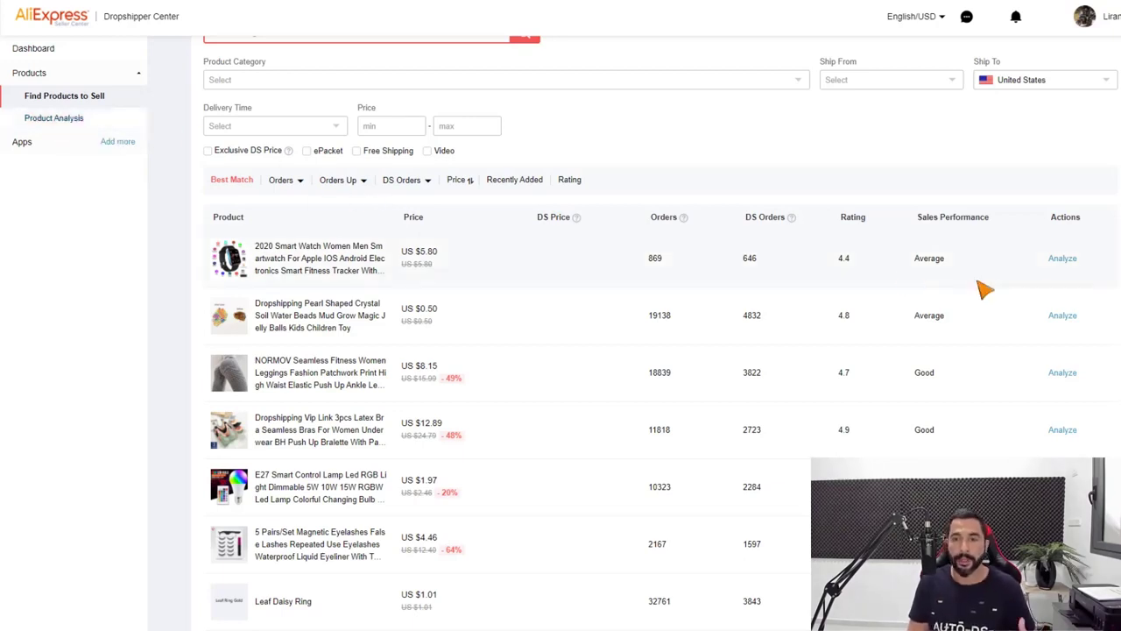
pyautogui.click(1062, 258)
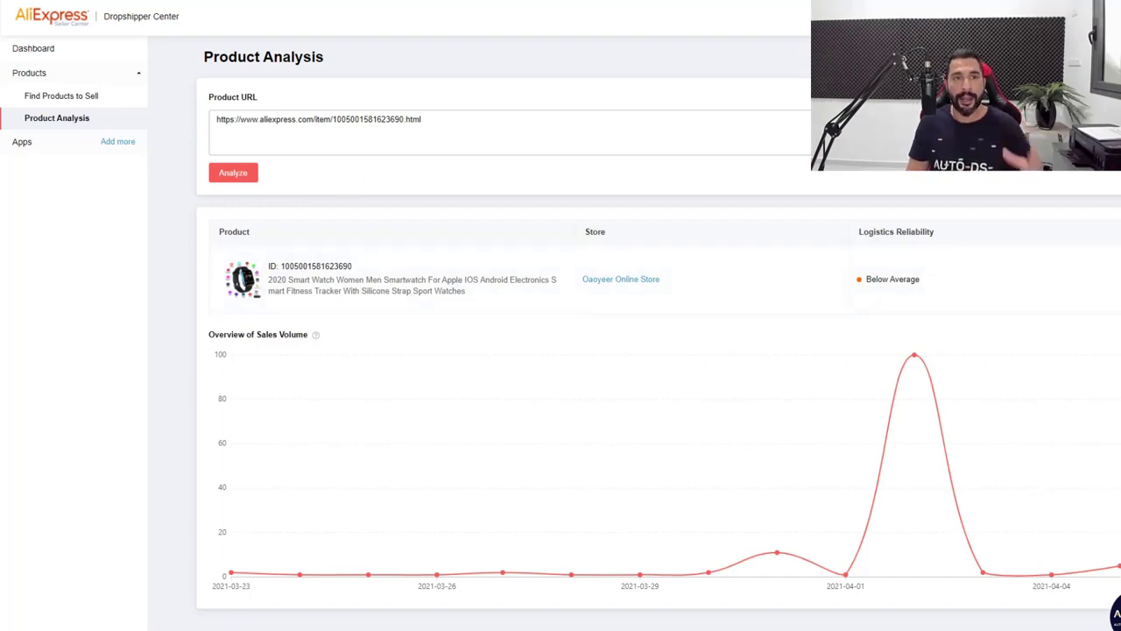
# Go back from the smart watch's Product Analysis to the Find Products to Sell list
pyautogui.hotkey('alt', 'Left')
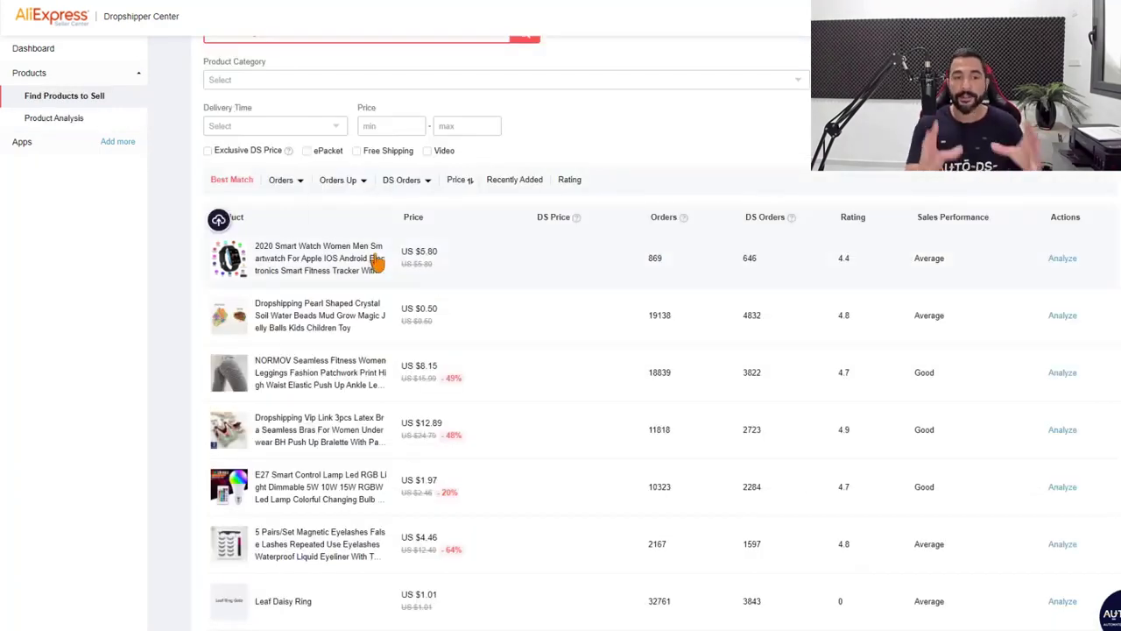
pyautogui.scroll(-1, 385, 289)
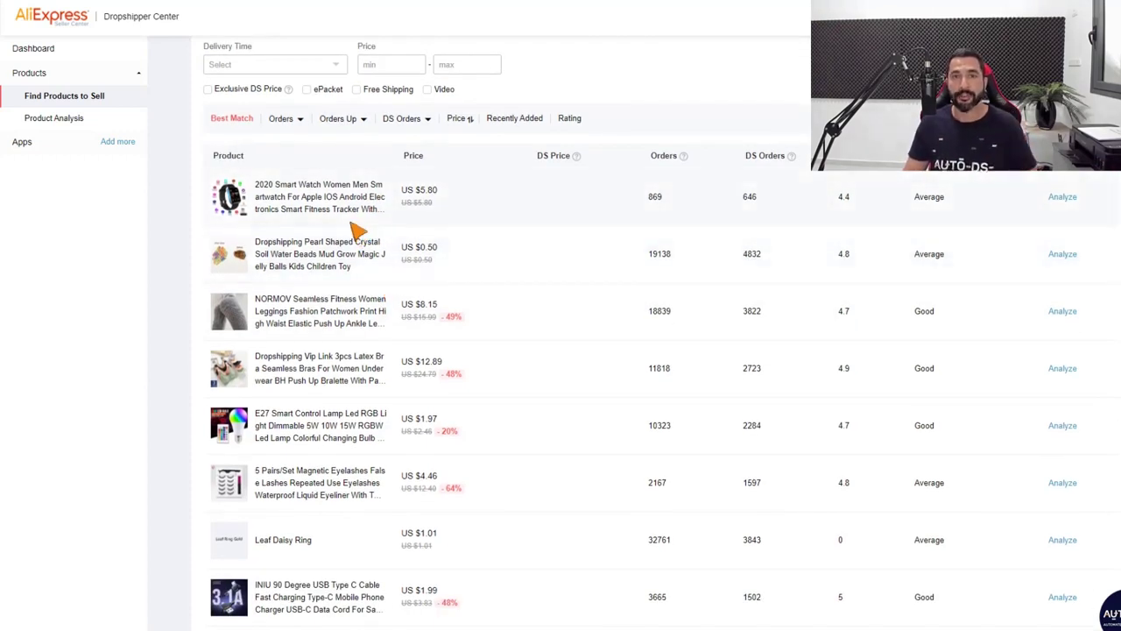
pyautogui.scroll(1, 352, 228)
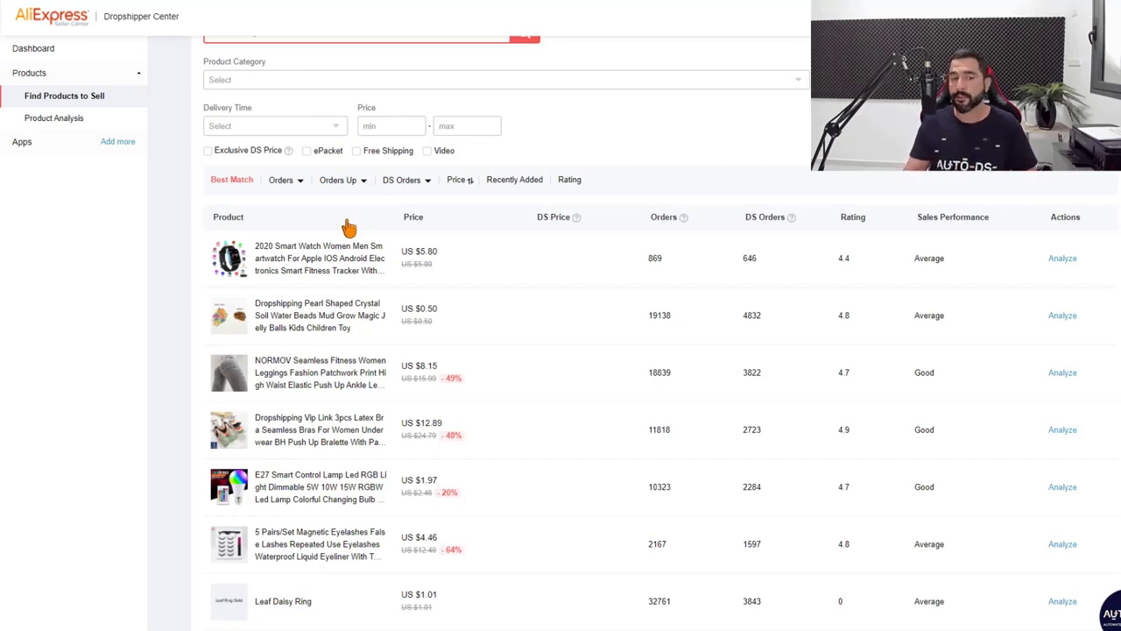
pyautogui.scroll(-3, 359, 250)
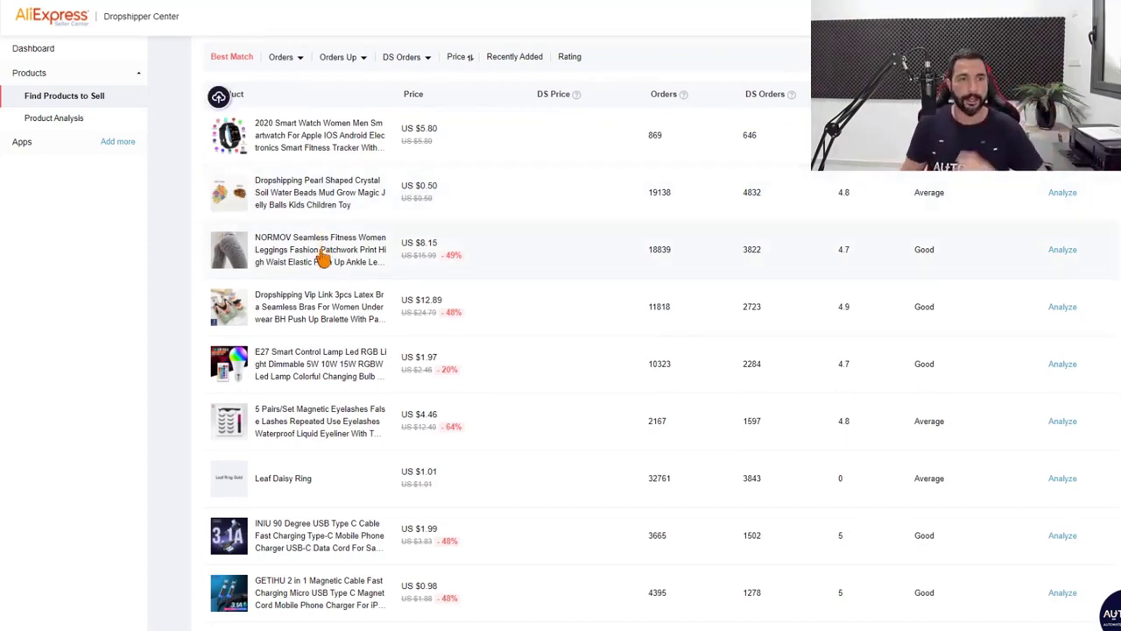
pyautogui.scroll(2, 321, 256)
pyautogui.scroll(-2, 394, 245)
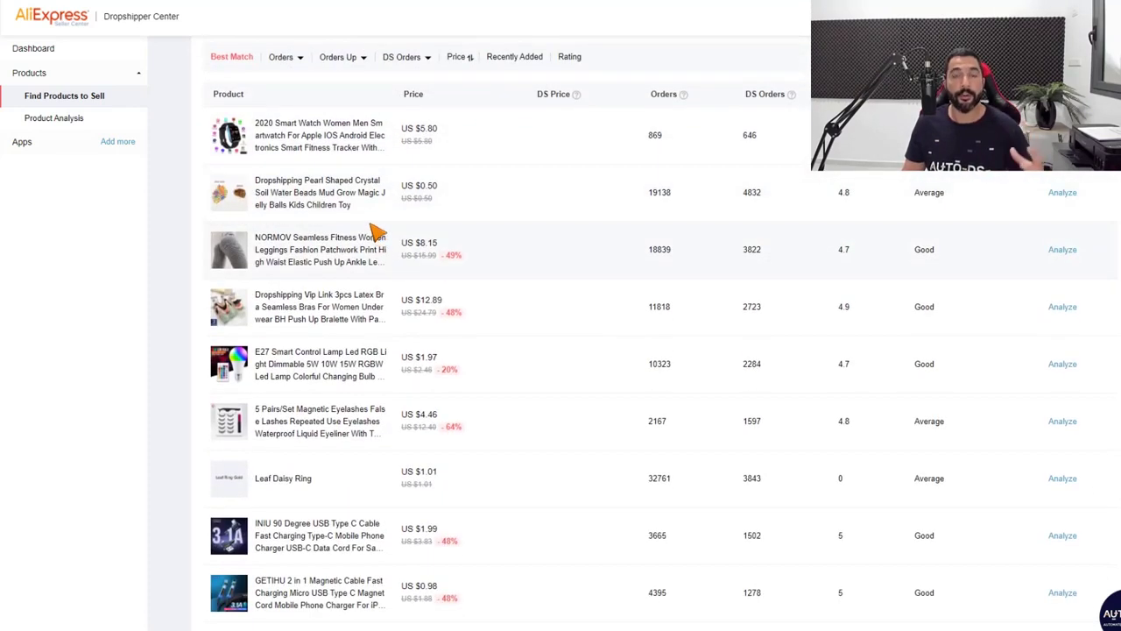
pyautogui.scroll(-1, 351, 232)
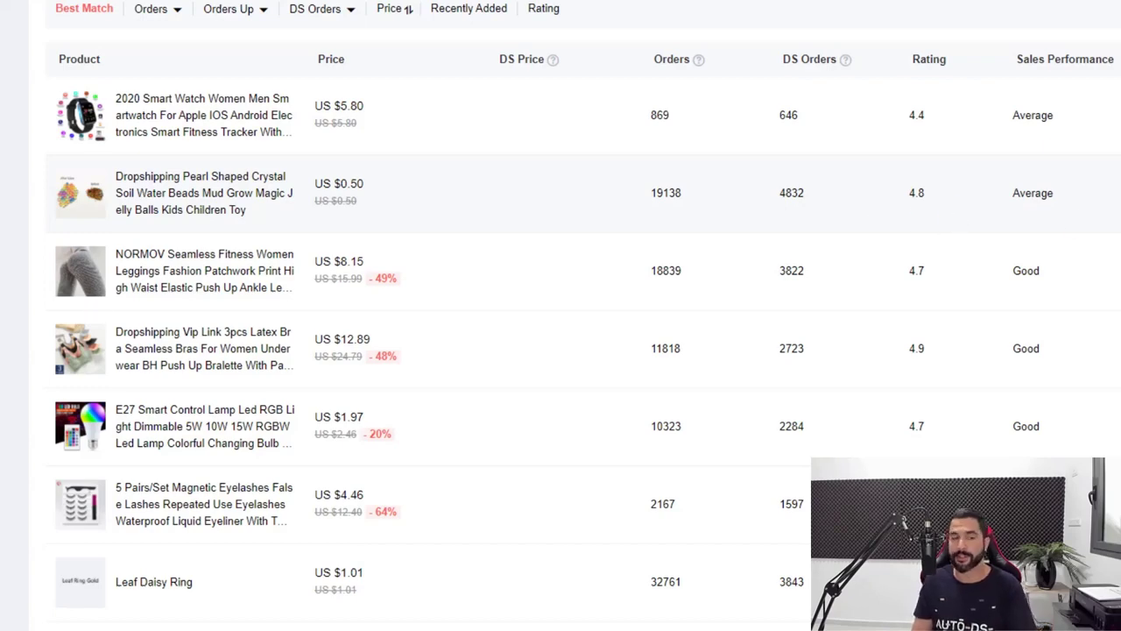
pyautogui.scroll(-1, 610, 105)
pyautogui.scroll(1, 450, 193)
pyautogui.scroll(-1, 443, 191)
pyautogui.scroll(-3, 442, 191)
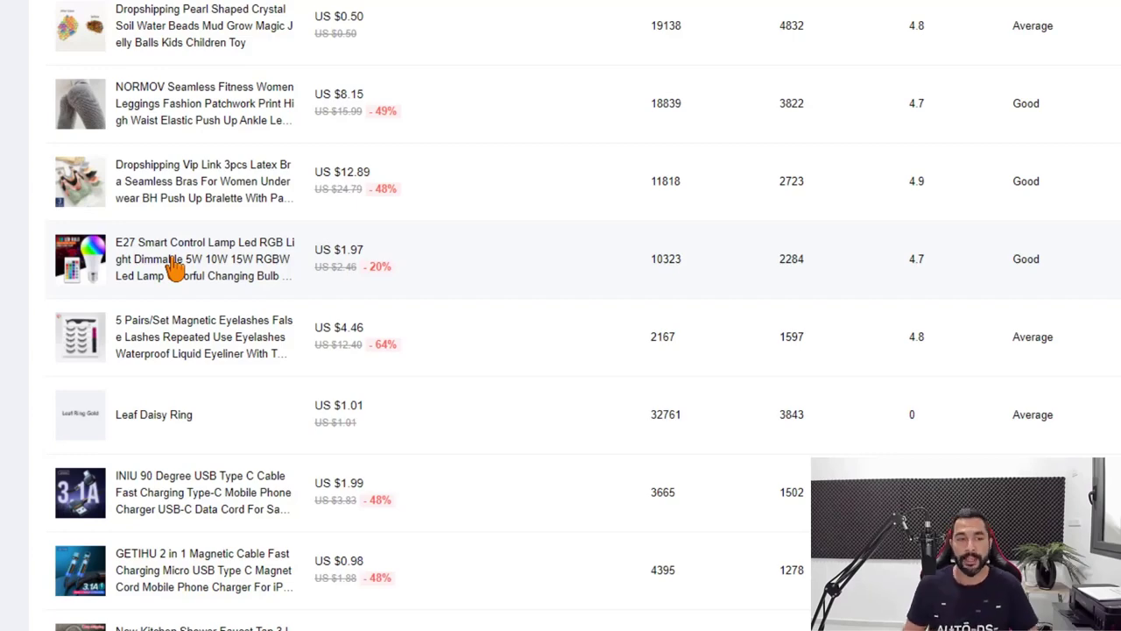
pyautogui.scroll(-6, 237, 283)
pyautogui.scroll(-2, 237, 298)
pyautogui.scroll(5, 250, 350)
pyautogui.scroll(1, 252, 368)
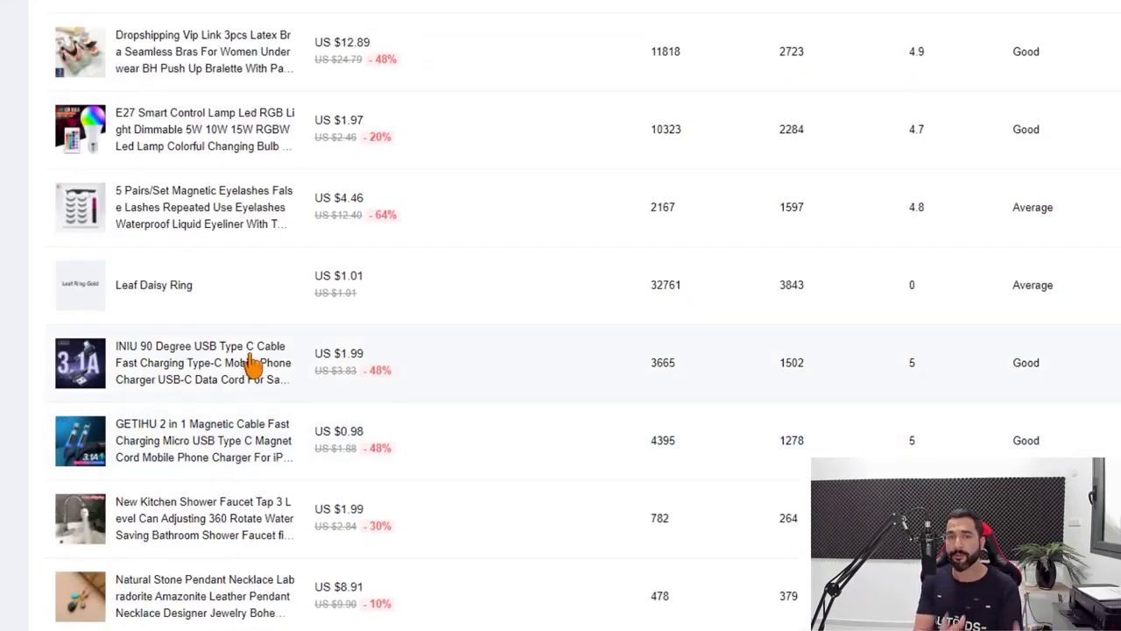
pyautogui.scroll(7, 252, 366)
pyautogui.moveTo(268, 350)
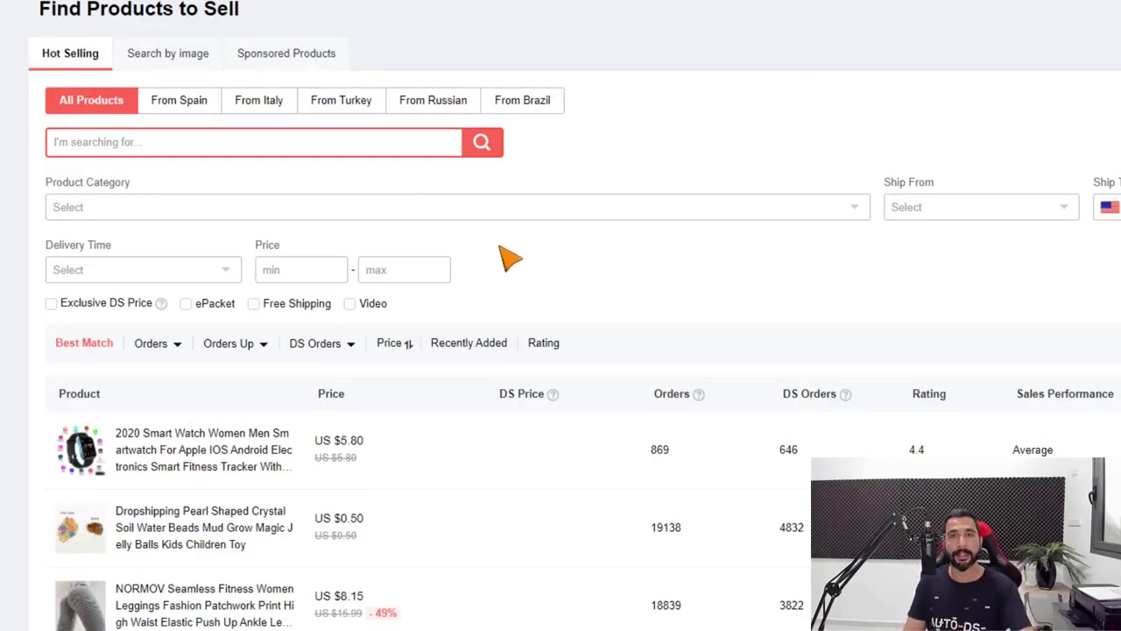
# Leave the product finder for the AliExpress home page with Super Brands Week banners
pyautogui.scroll(-1, 505, 251)
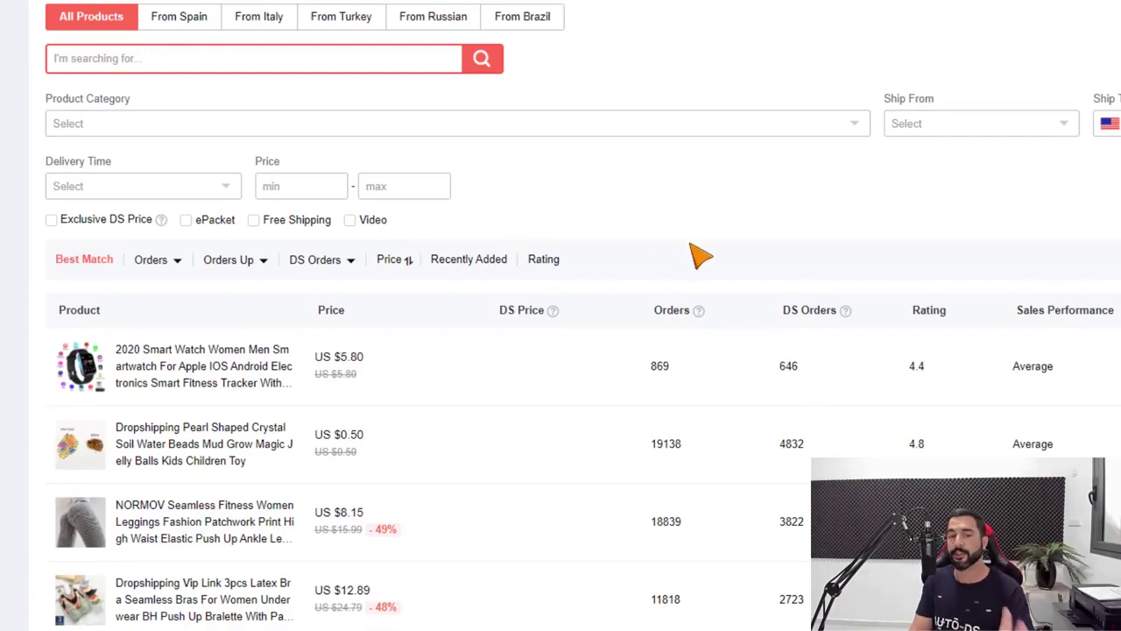
pyautogui.scroll(-1, 727, 275)
pyautogui.scroll(-2, 728, 280)
pyautogui.scroll(3, 733, 282)
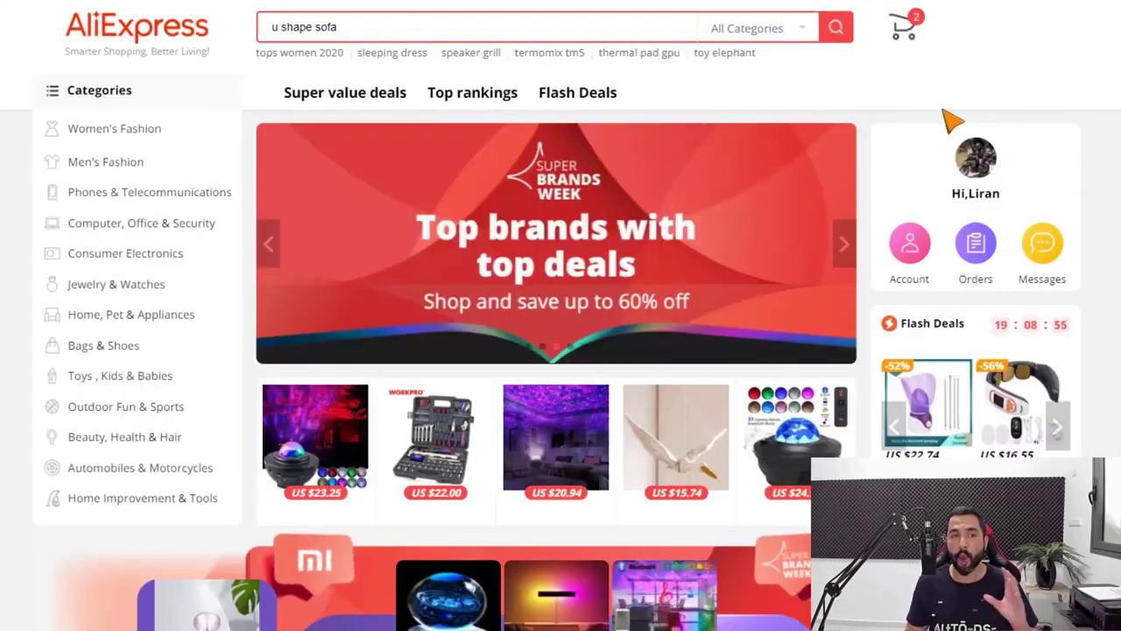
# Open Flash Deals from the link above the home page banner
pyautogui.click(571, 96)
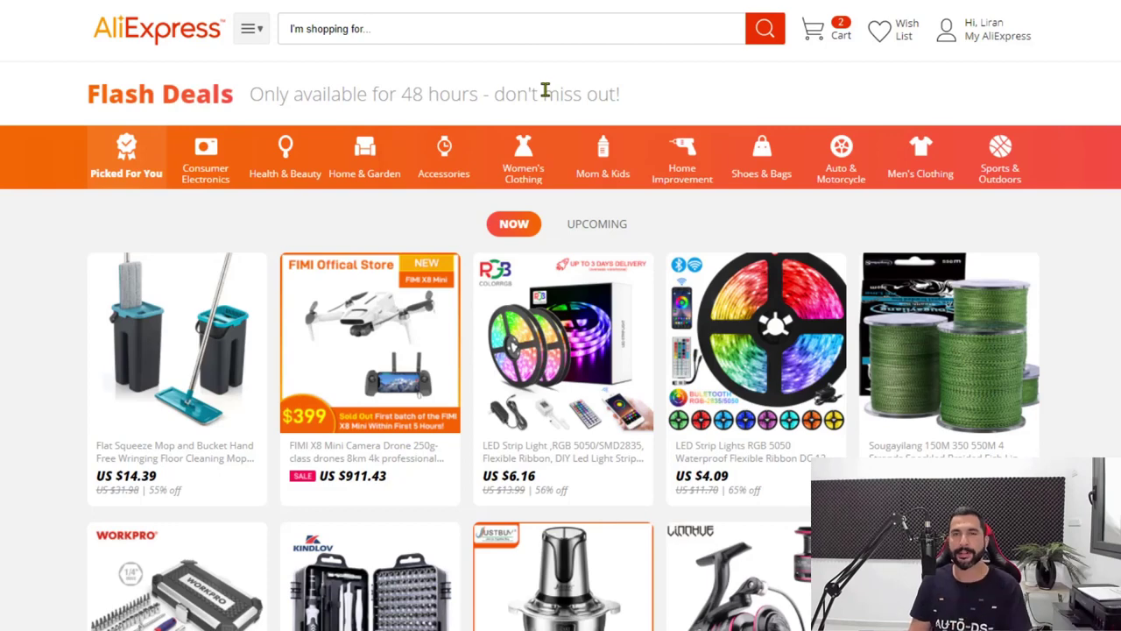
pyautogui.scroll(-2, 580, 245)
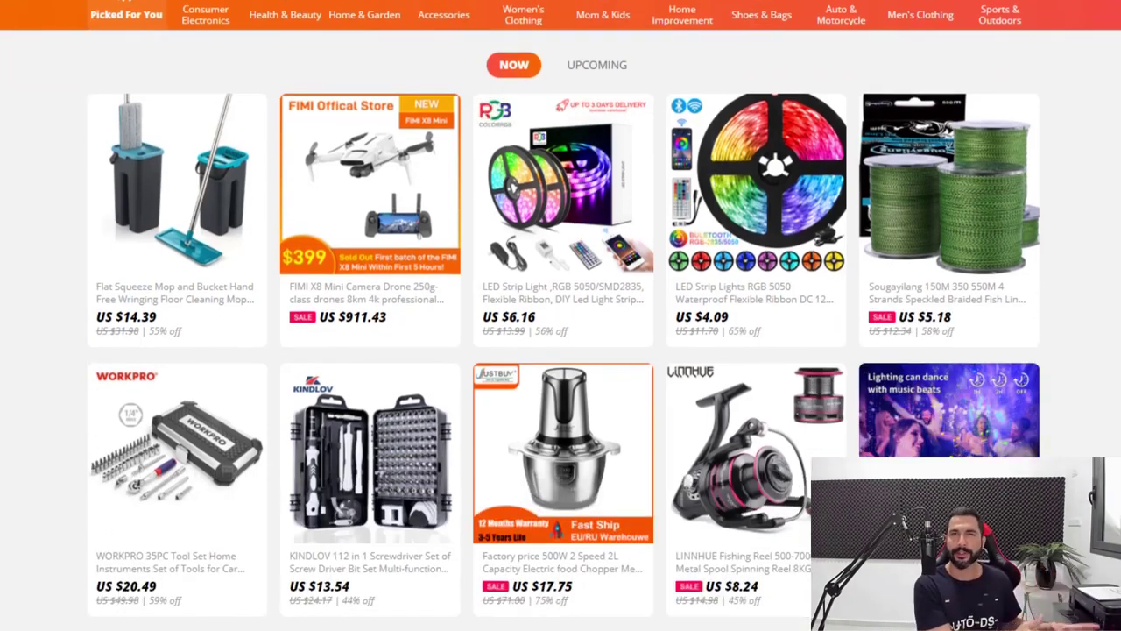
pyautogui.scroll(2, 581, 246)
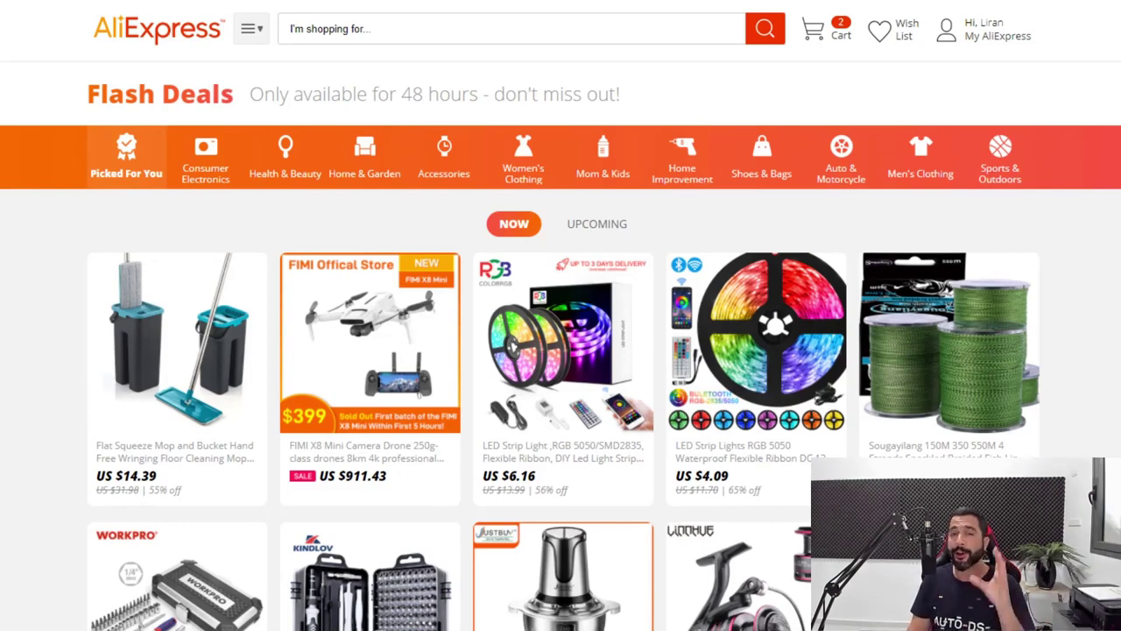
pyautogui.scroll(-2, 1118, 324)
pyautogui.scroll(1, 1118, 336)
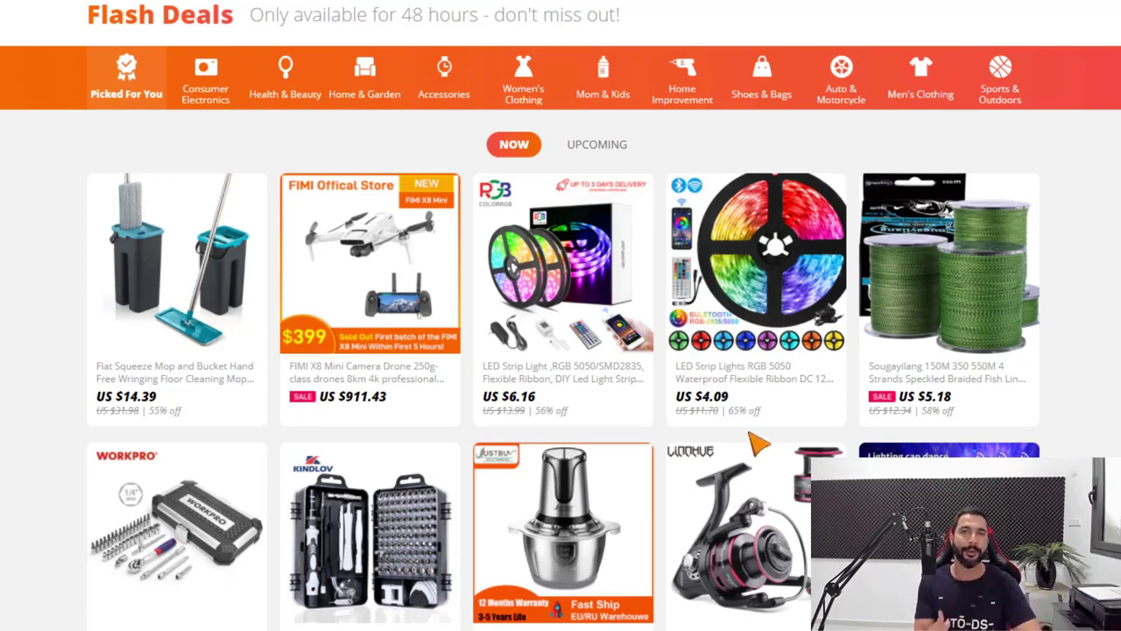
pyautogui.moveTo(762, 306)
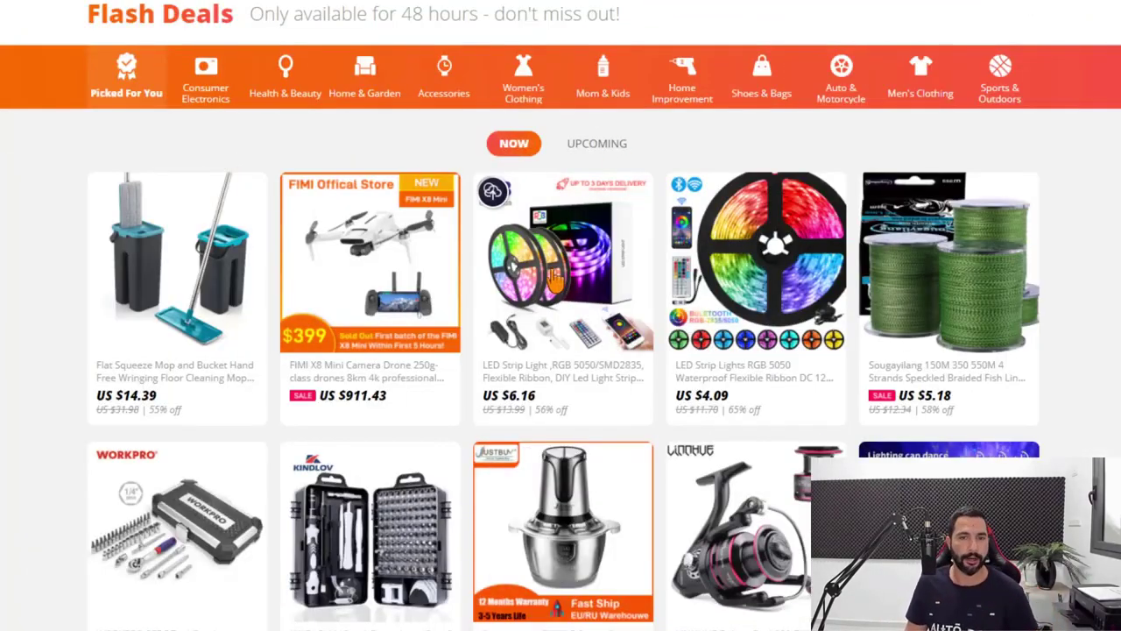
# Open the US $6.16 LED Strip Light deal, view its price history and 94% seller rating
pyautogui.click(554, 277)
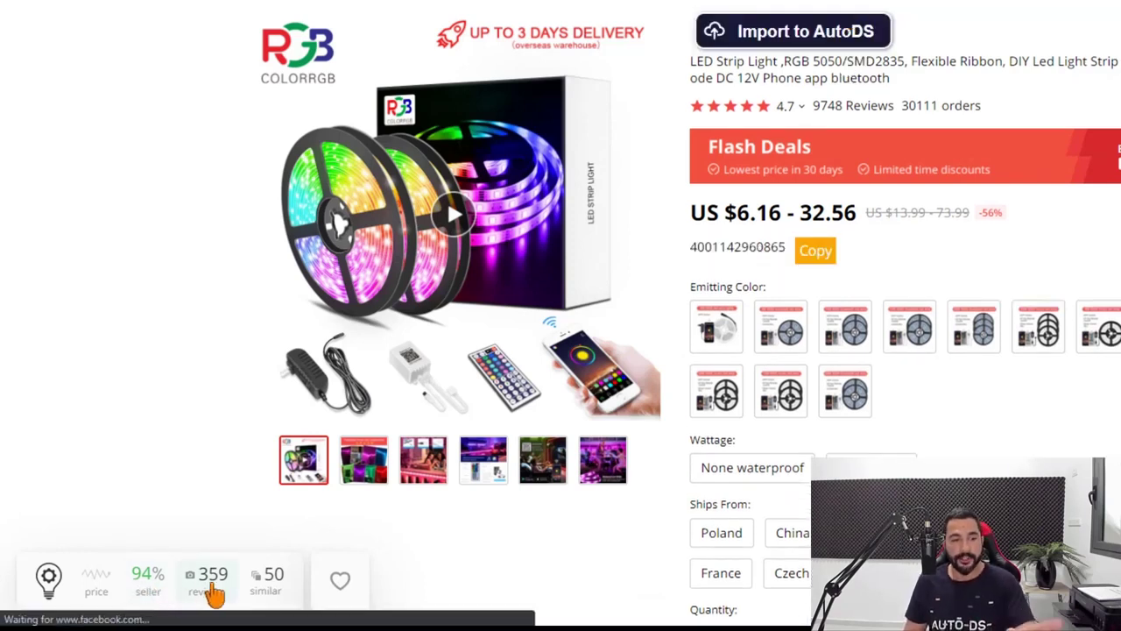
pyautogui.click(104, 593)
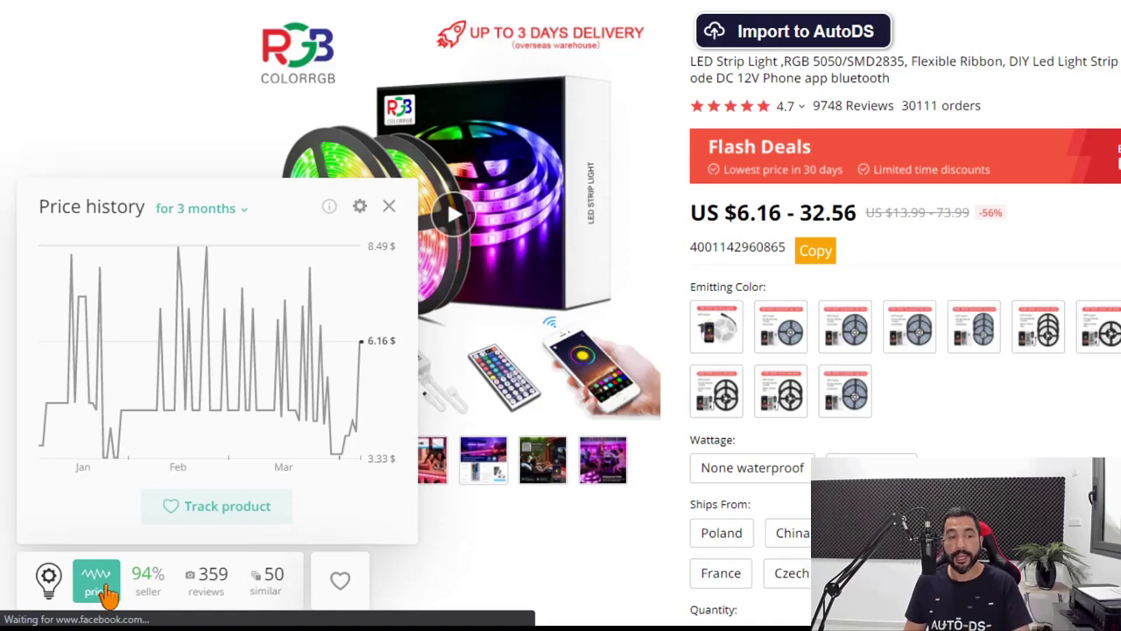
pyautogui.moveTo(72, 422)
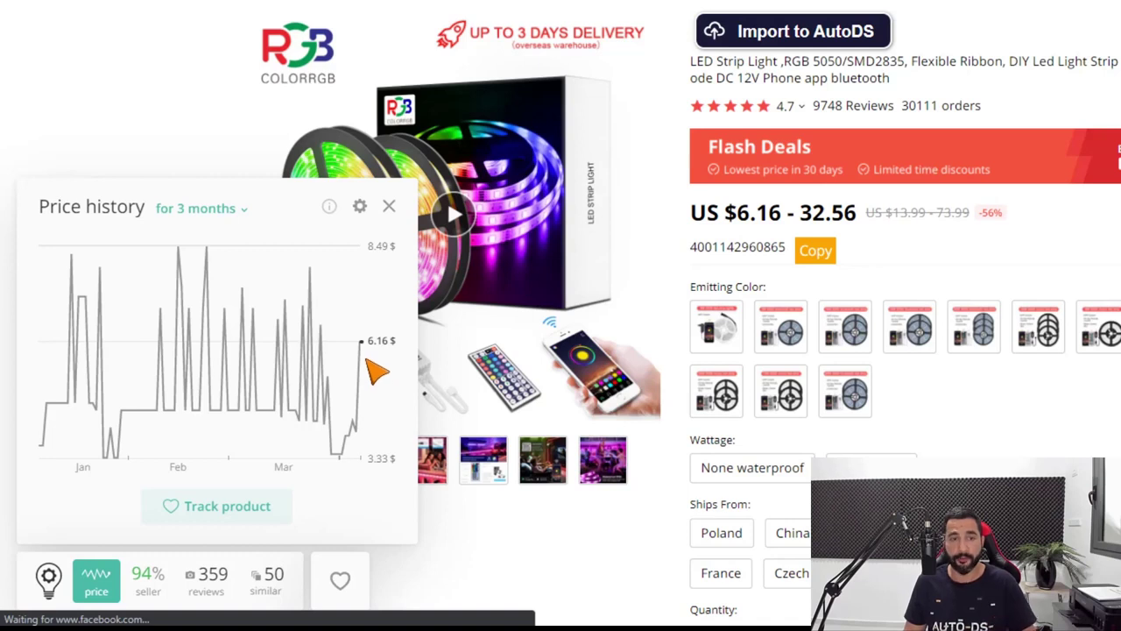
pyautogui.moveTo(335, 451)
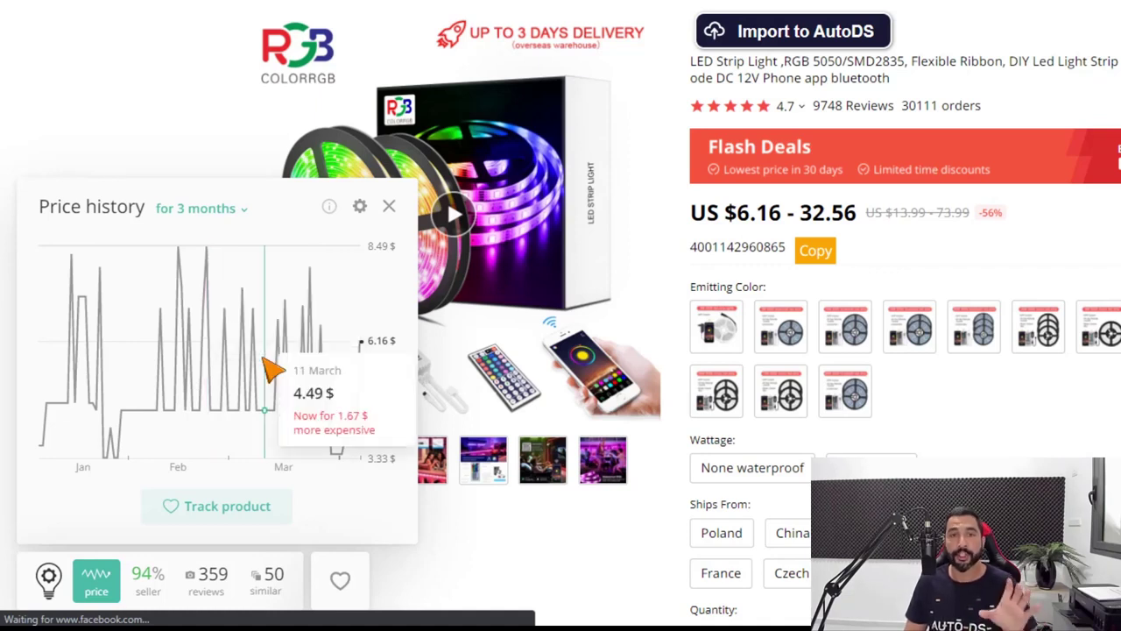
pyautogui.click(149, 580)
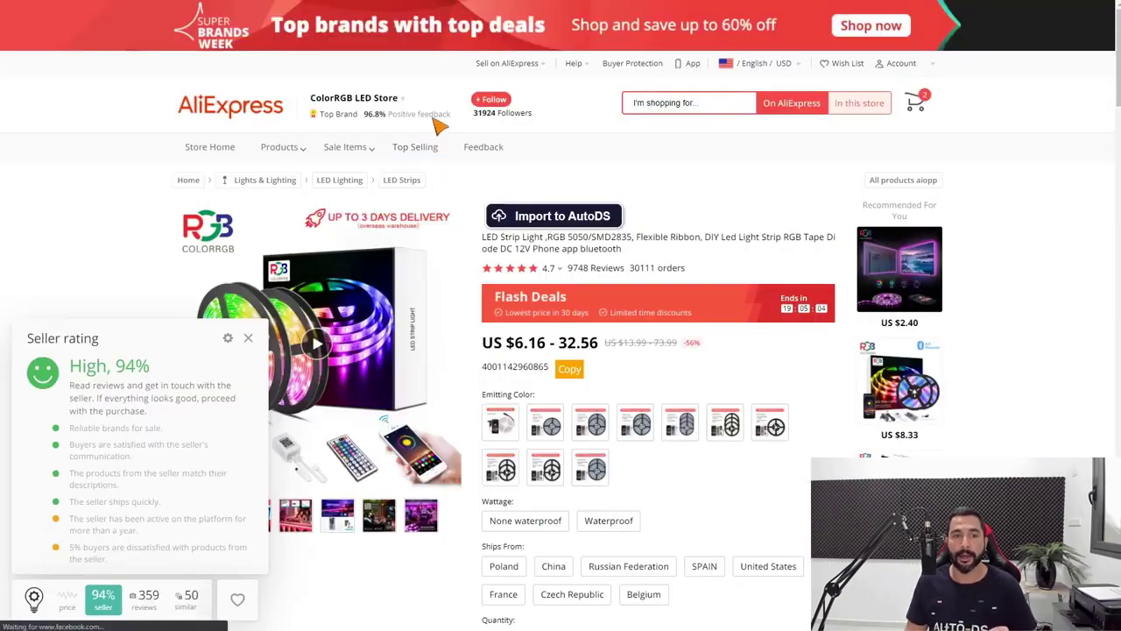
# Show the LED strip's 359 customer reviews from the helper widget
pyautogui.moveTo(429, 118)
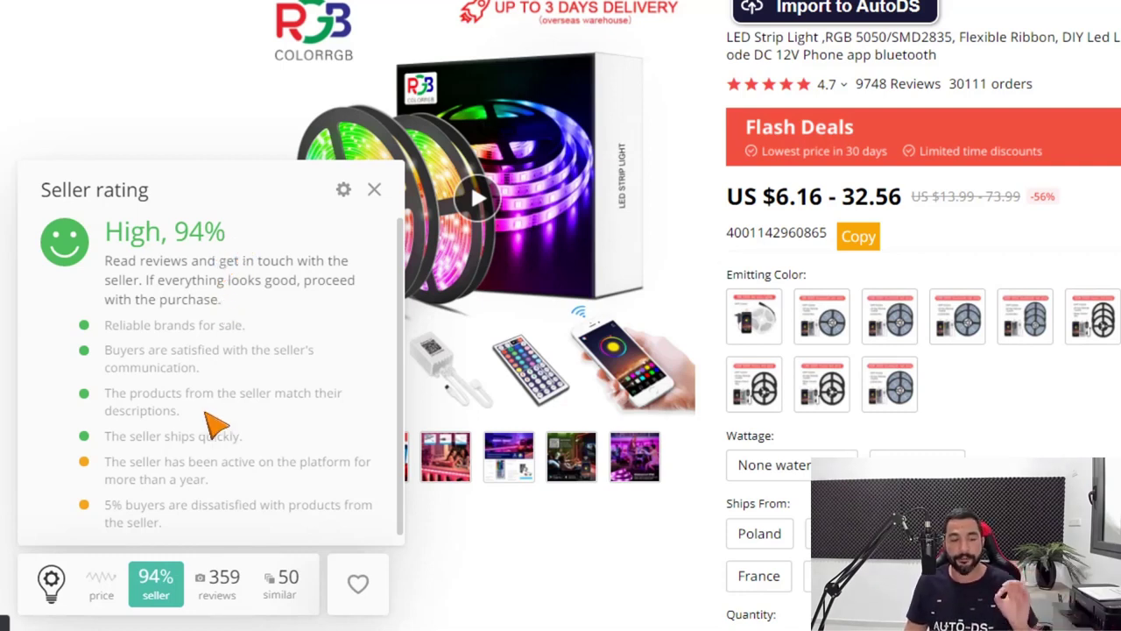
pyautogui.click(219, 587)
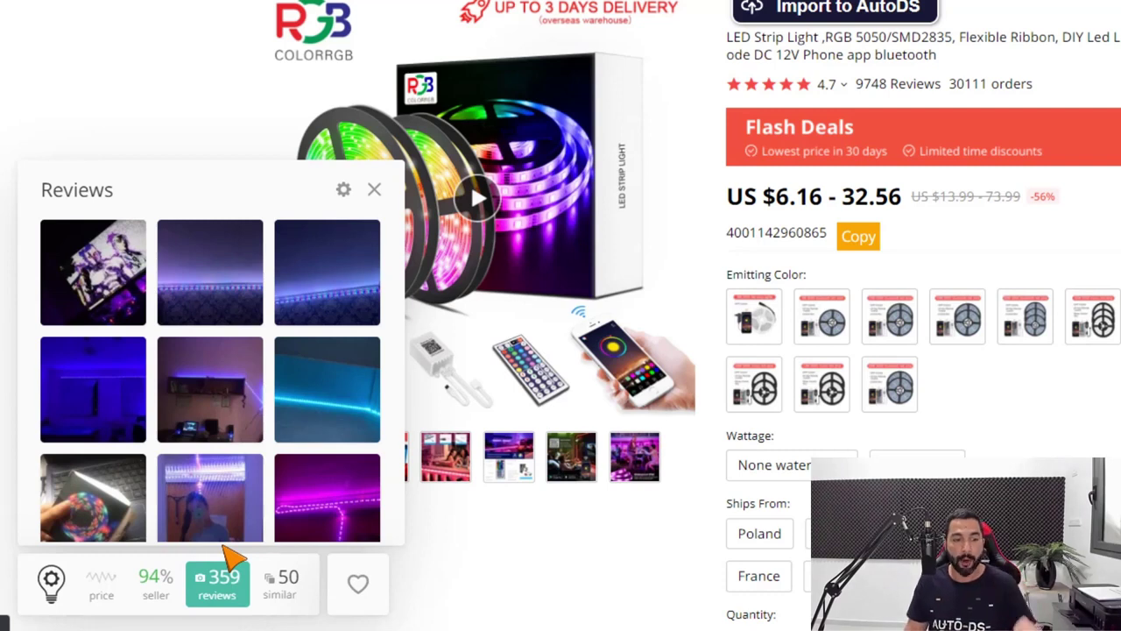
# Scroll past the review photos and bring up the 50 similar LED strips to compare
pyautogui.scroll(-2, 341, 361)
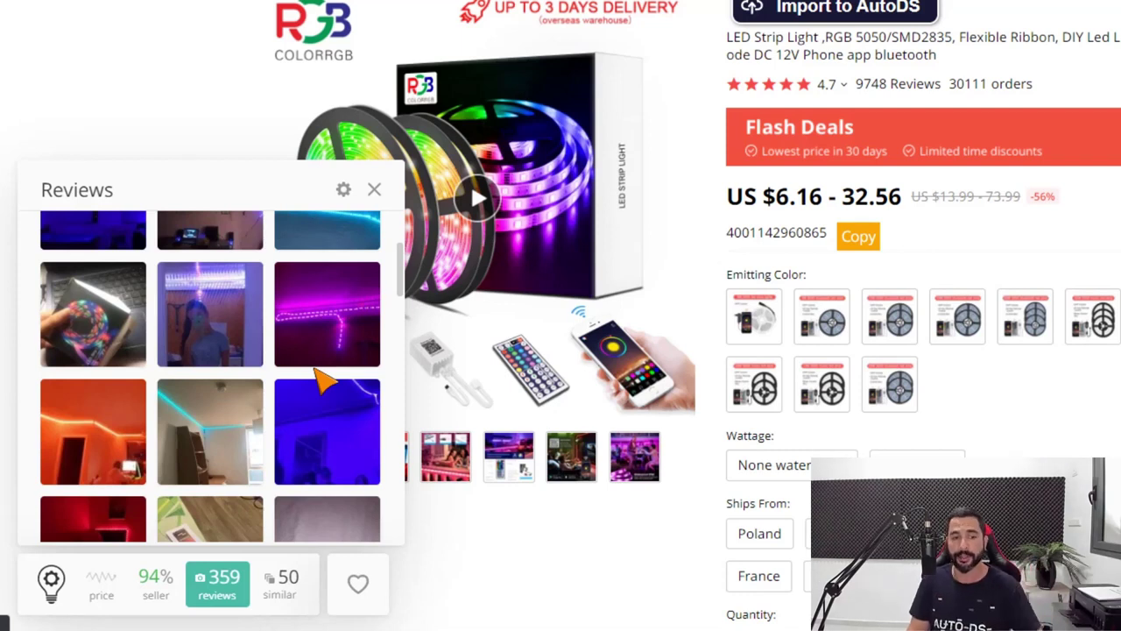
pyautogui.click(296, 600)
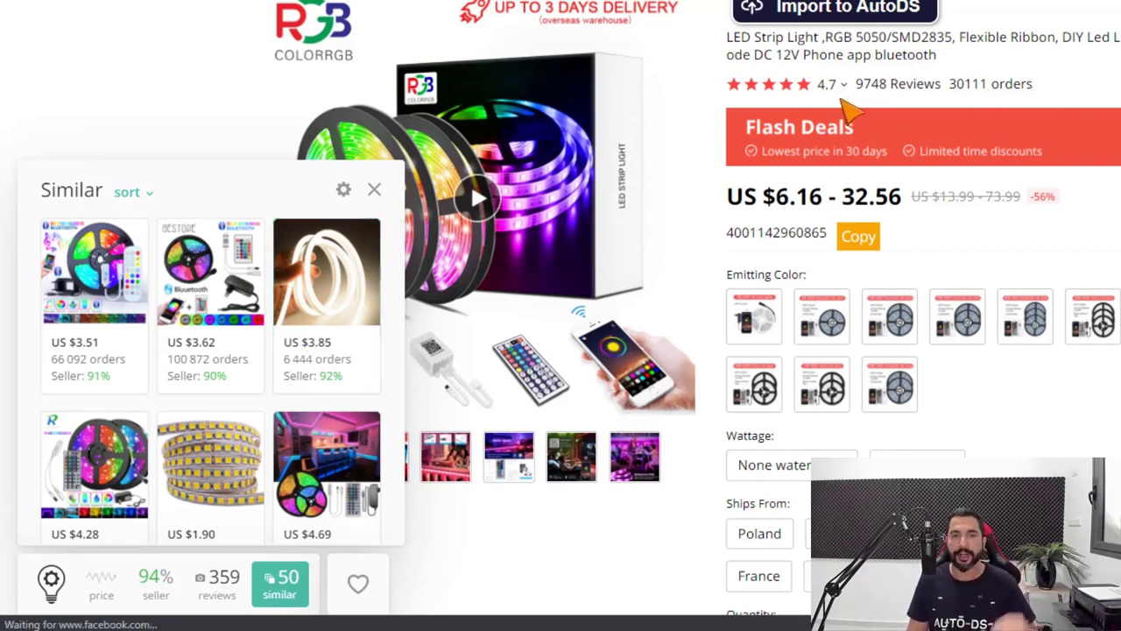
pyautogui.moveTo(837, 99)
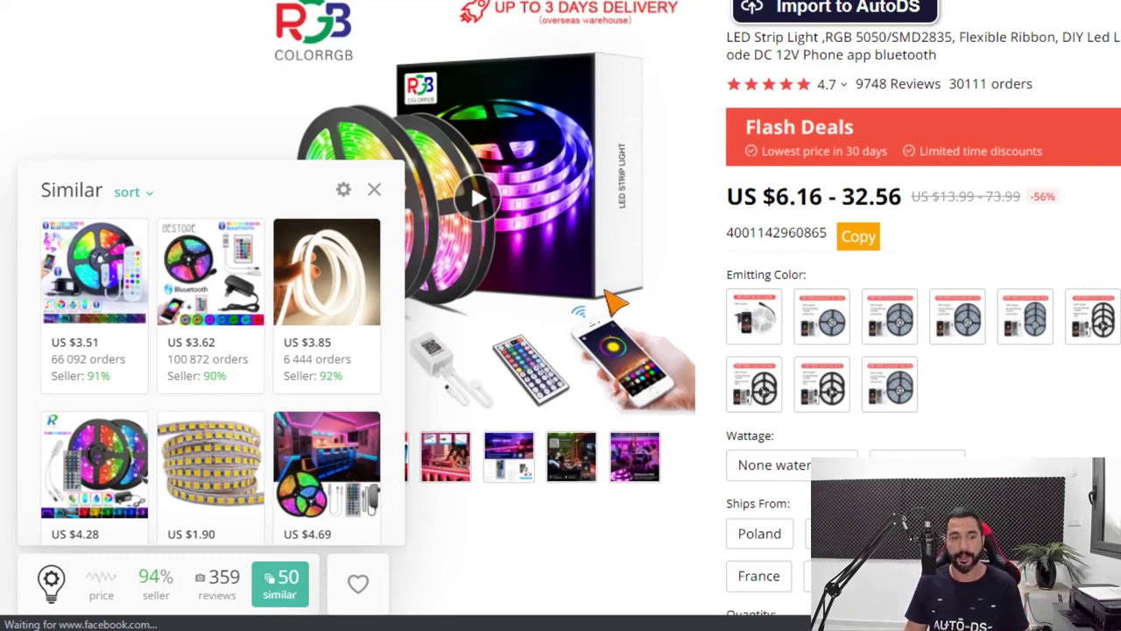
pyautogui.scroll(-2, 321, 333)
pyautogui.scroll(-3, 317, 361)
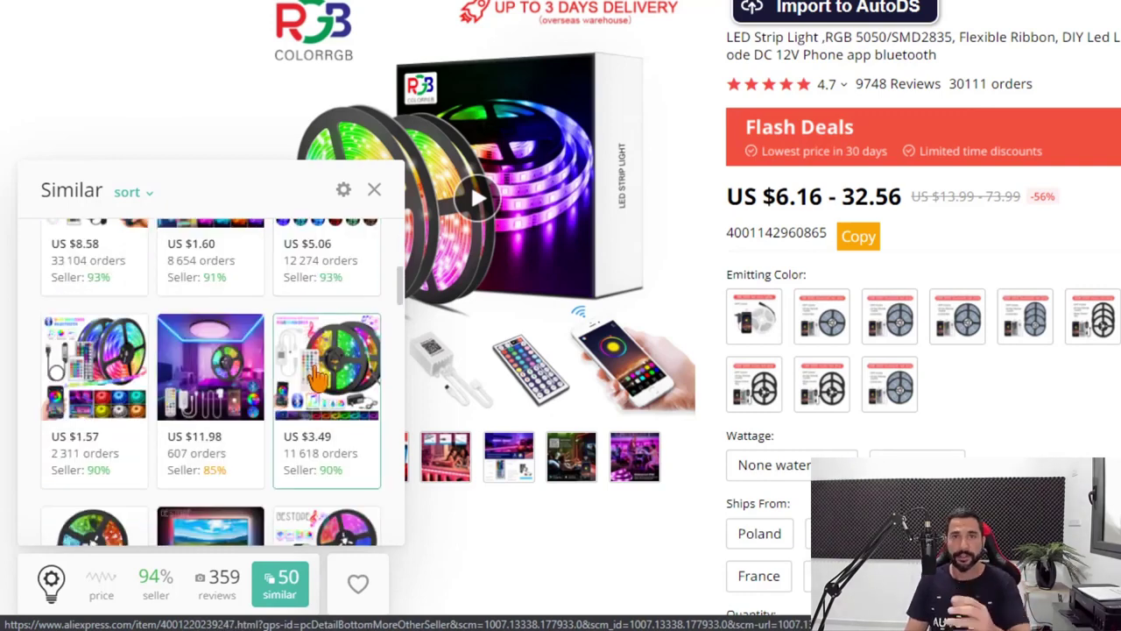
pyautogui.scroll(-1, 319, 372)
pyautogui.scroll(-2, 329, 361)
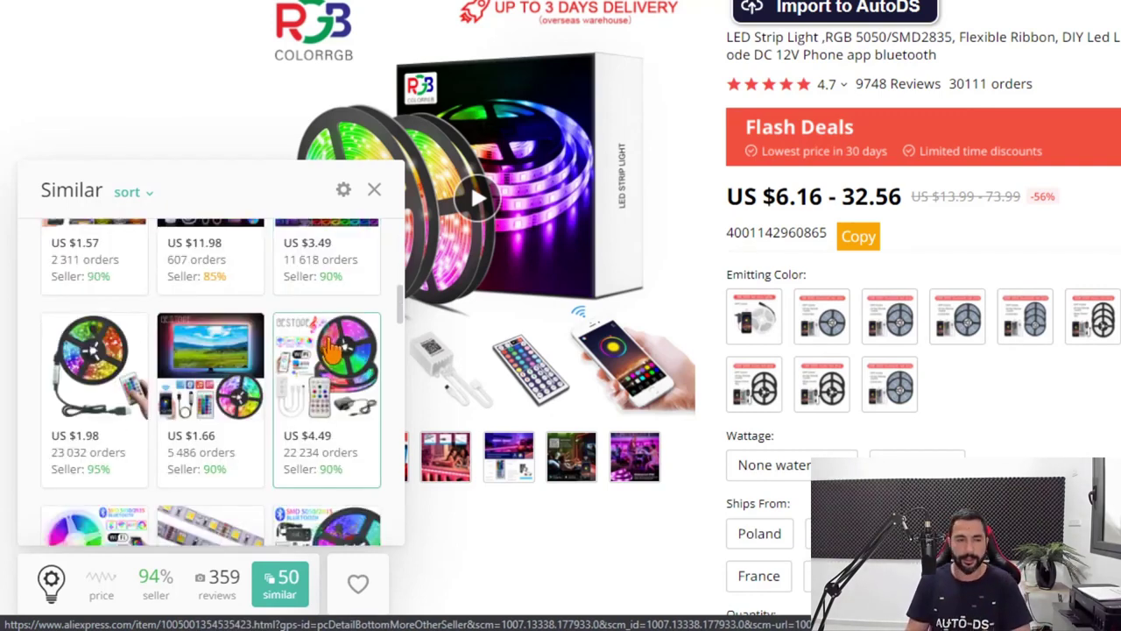
pyautogui.scroll(-1, 338, 351)
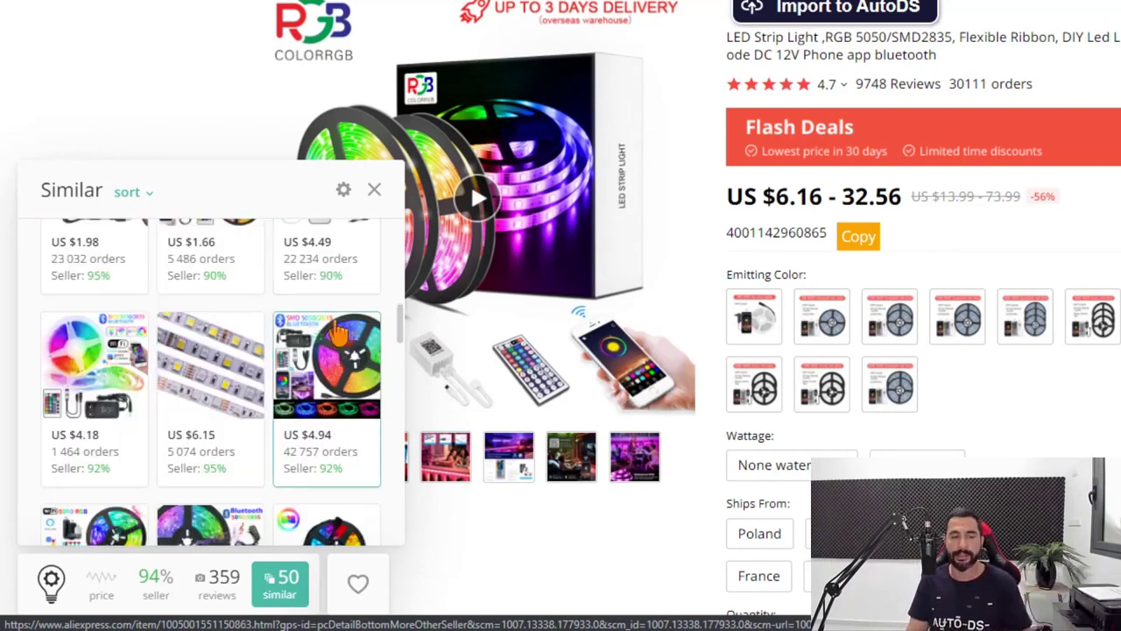
pyautogui.scroll(-3, 337, 342)
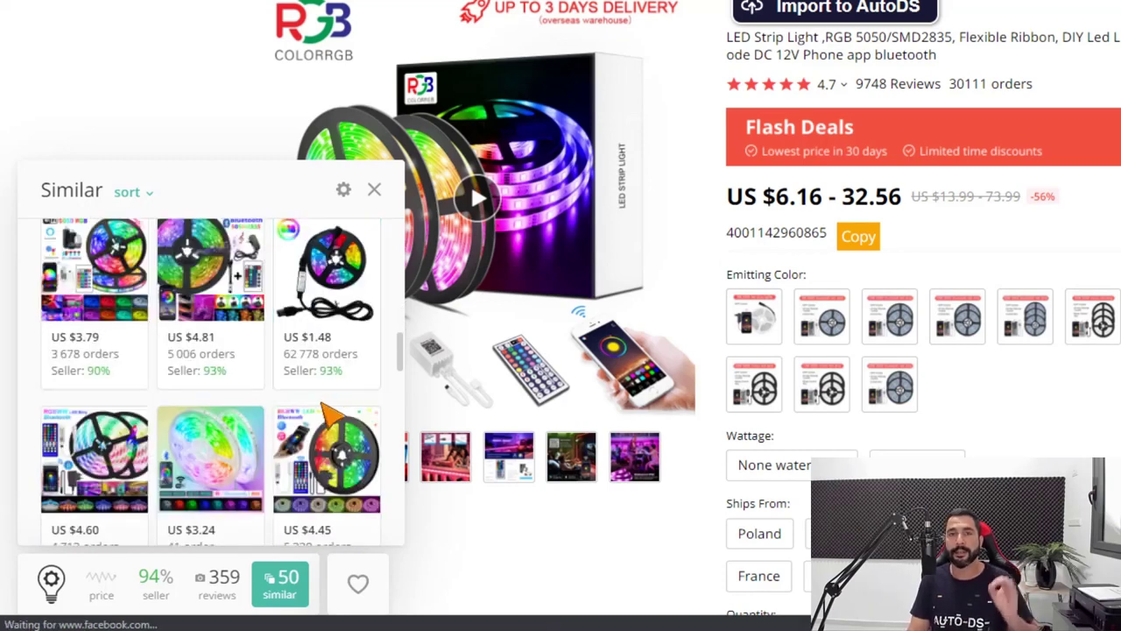
pyautogui.scroll(-1, 331, 416)
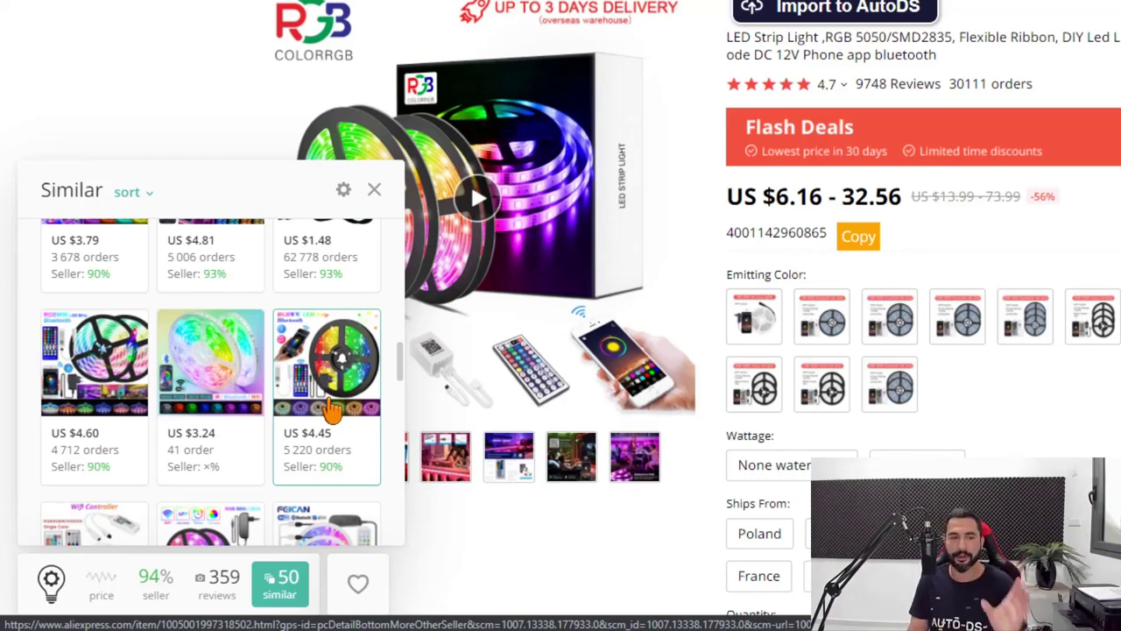
pyautogui.scroll(-5, 331, 408)
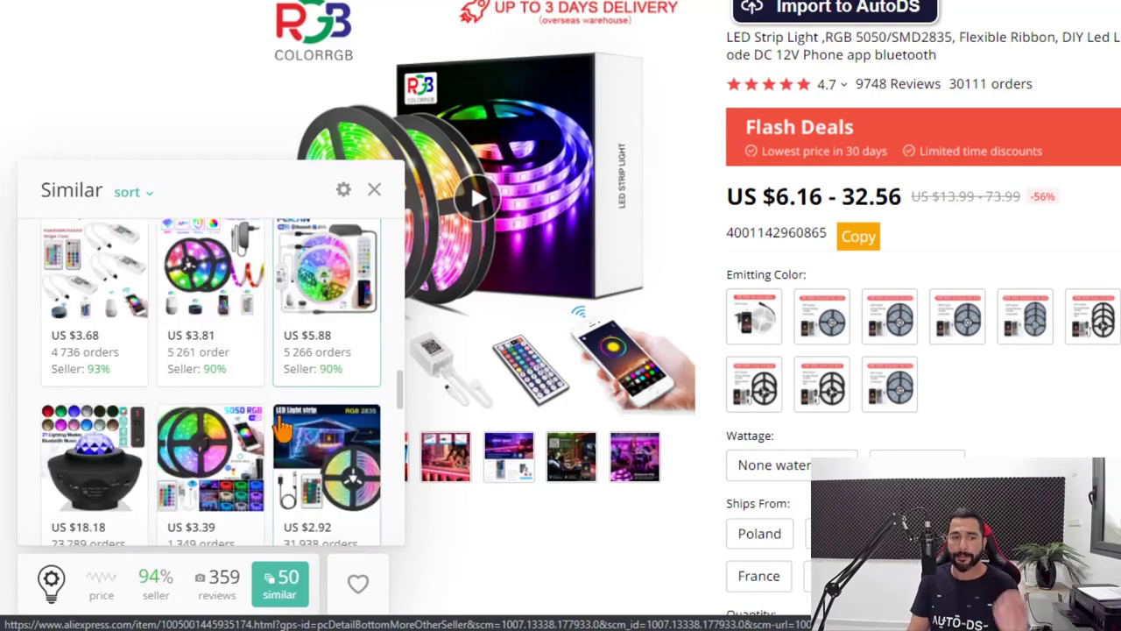
pyautogui.scroll(-2, 285, 416)
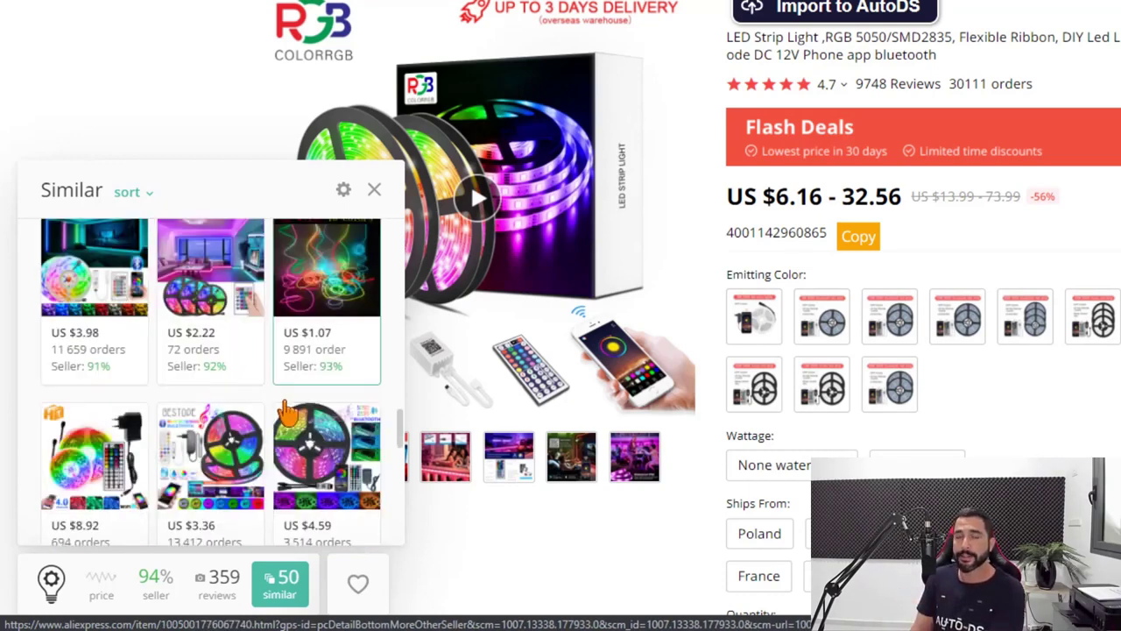
pyautogui.scroll(-1, 284, 407)
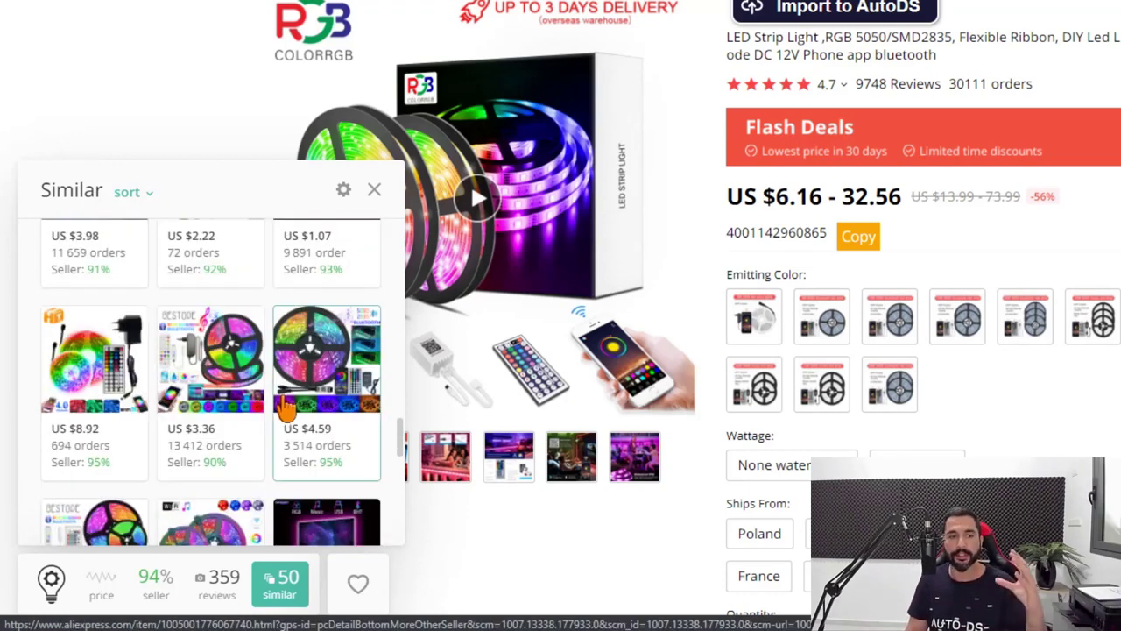
pyautogui.scroll(-2, 278, 405)
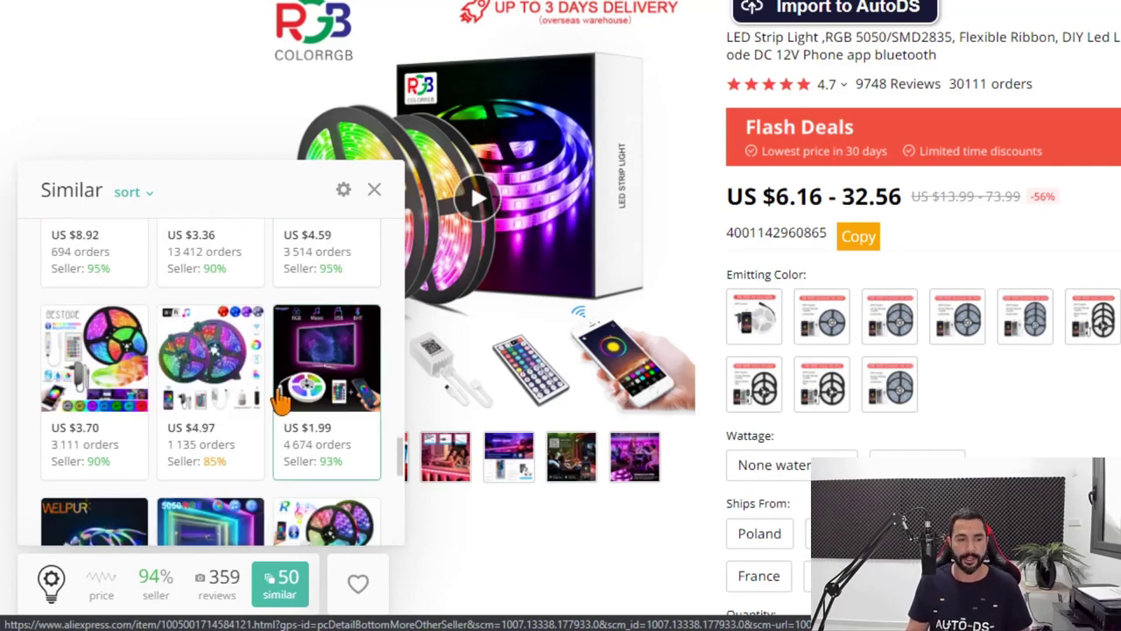
pyautogui.scroll(-3, 279, 399)
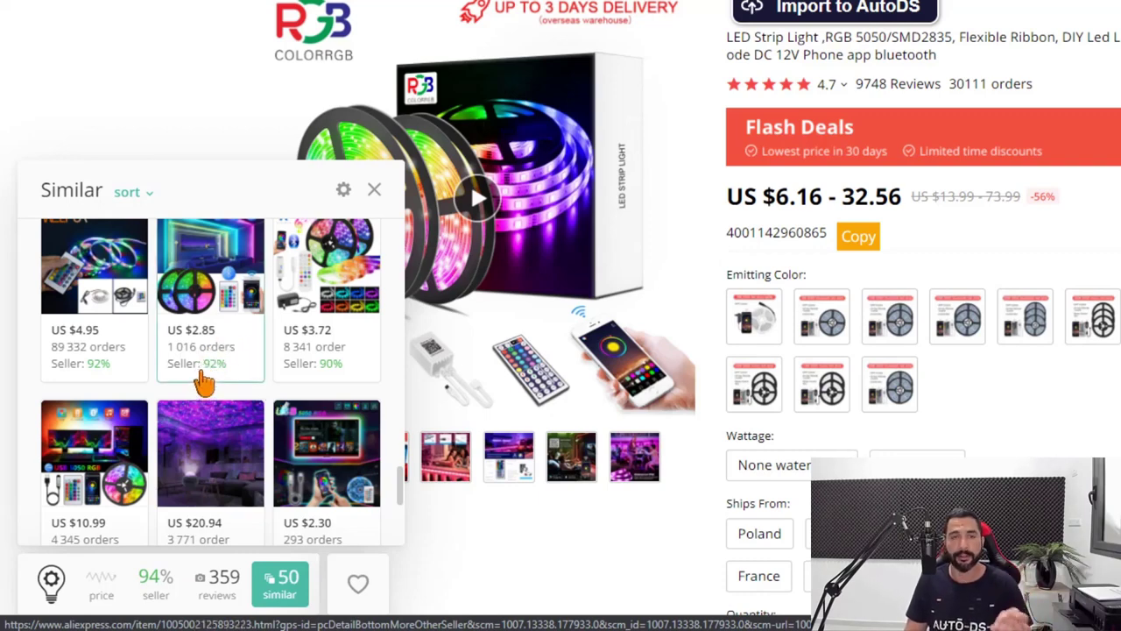
# Open the $2.85 similar LED strip and check its Alitools price history, reviews and similar items
pyautogui.click(224, 320)
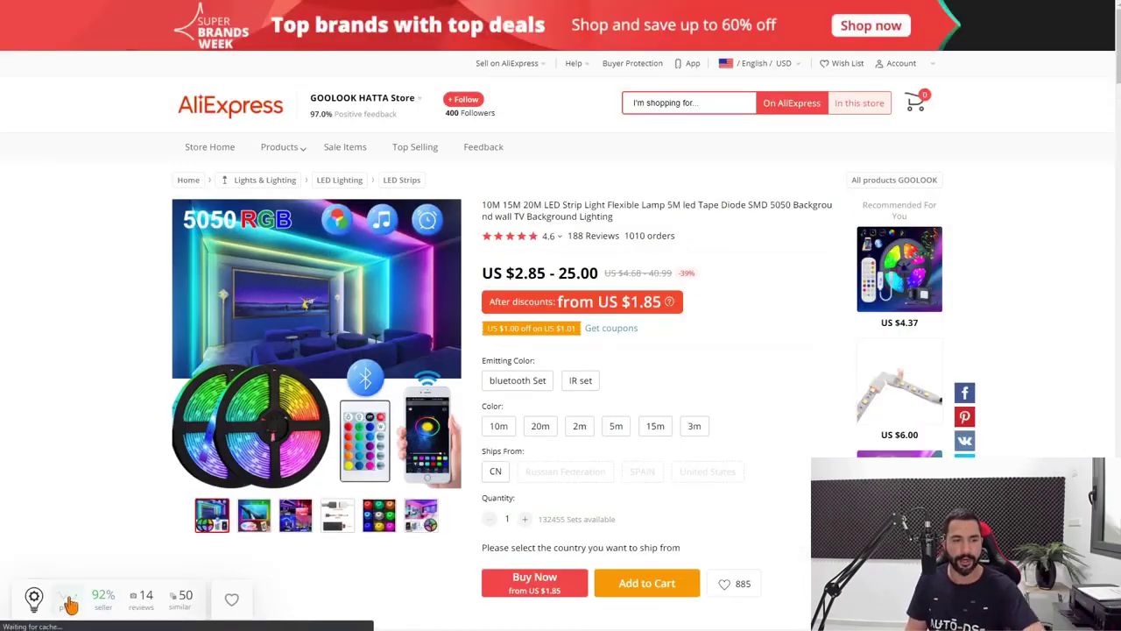
pyautogui.moveTo(70, 601)
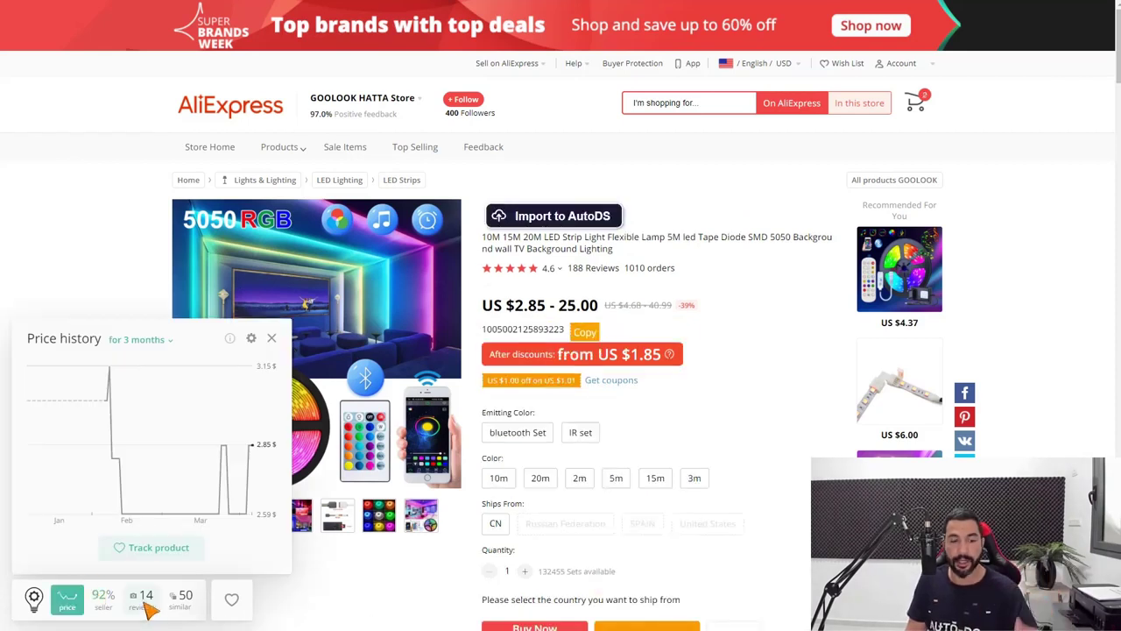
pyautogui.moveTo(151, 597)
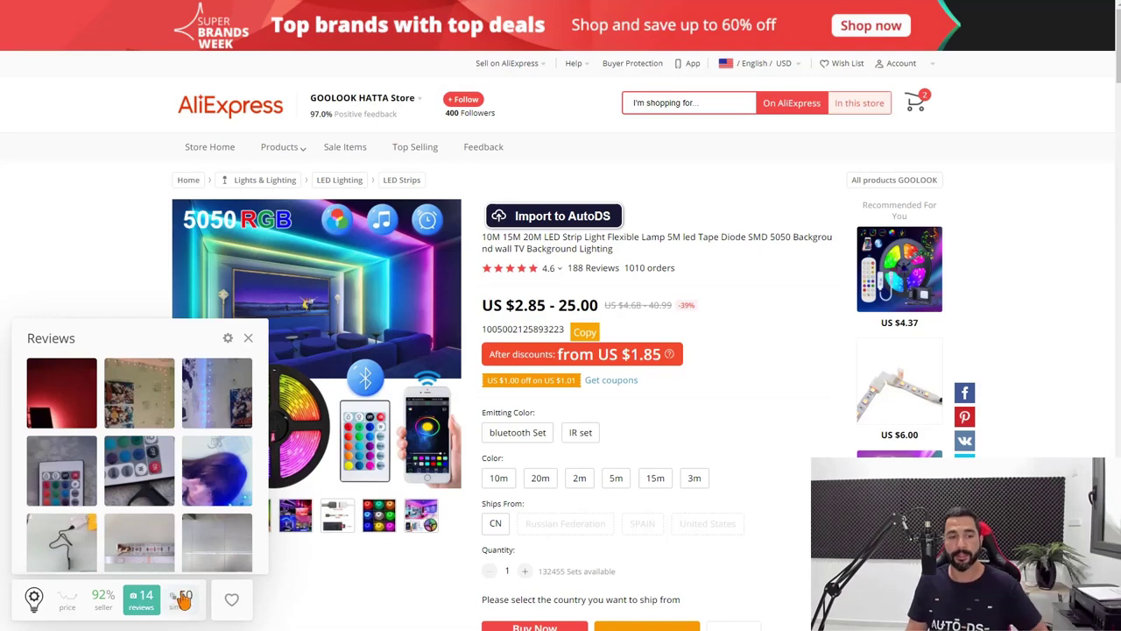
pyautogui.moveTo(191, 588)
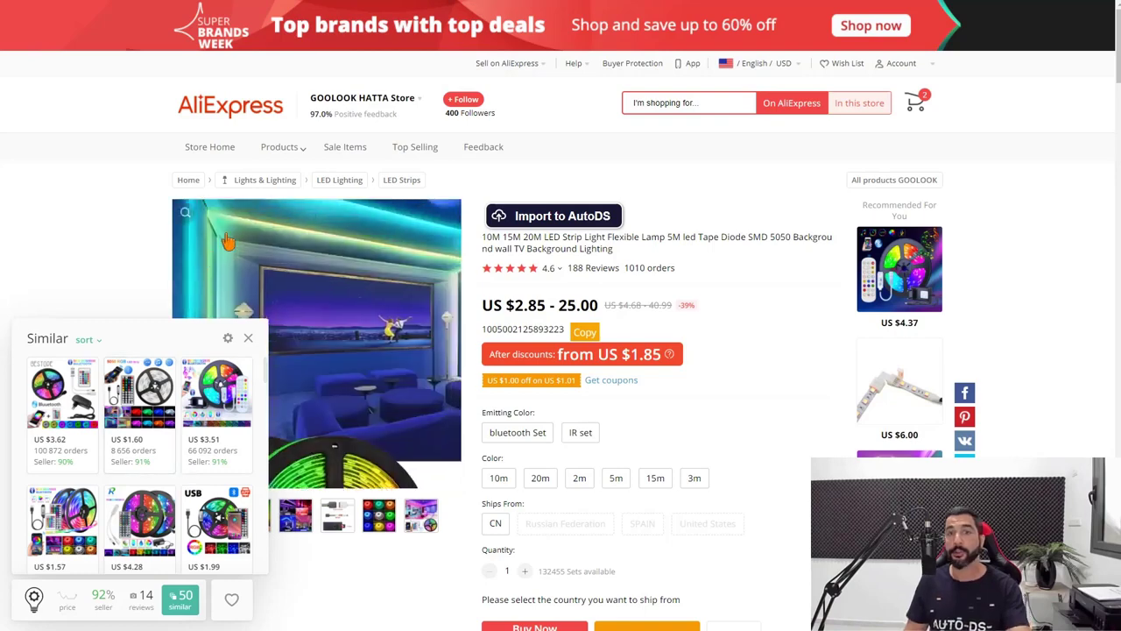
# Go to the AliExpress home page, then read the Mother's Day event in May 2021's eCommerce Calendar
pyautogui.click(244, 116)
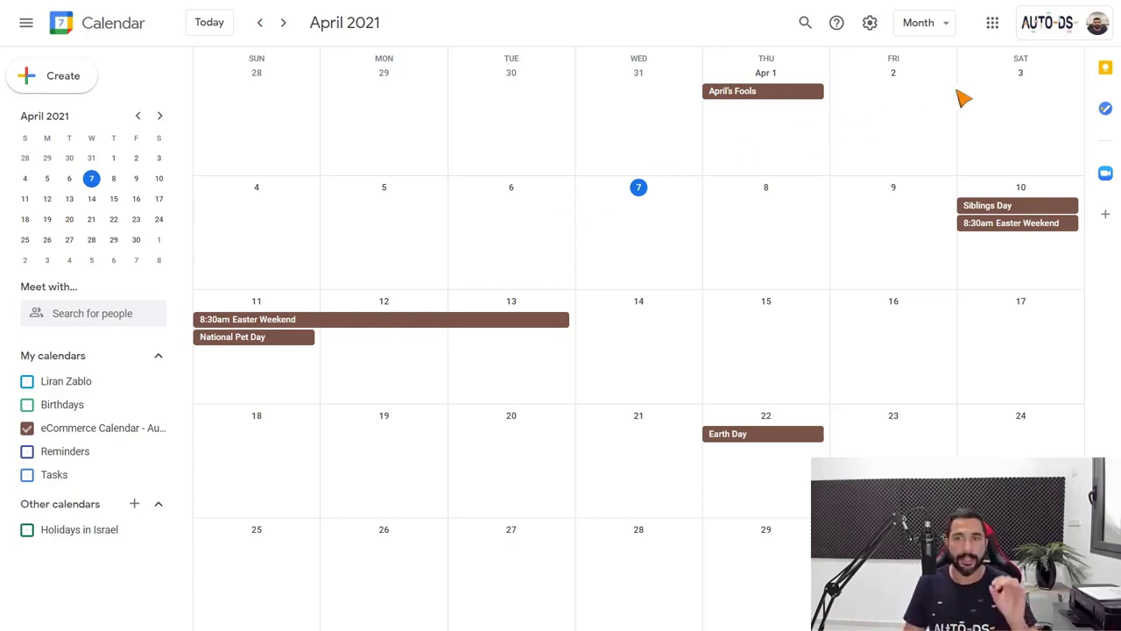
pyautogui.click(284, 24)
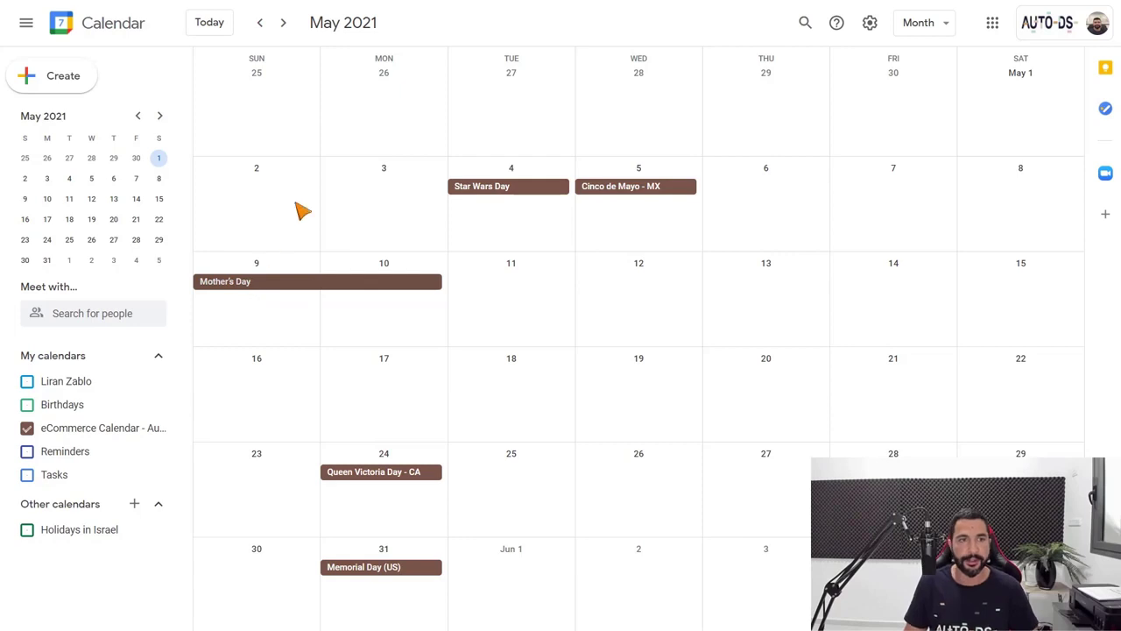
pyautogui.click(236, 283)
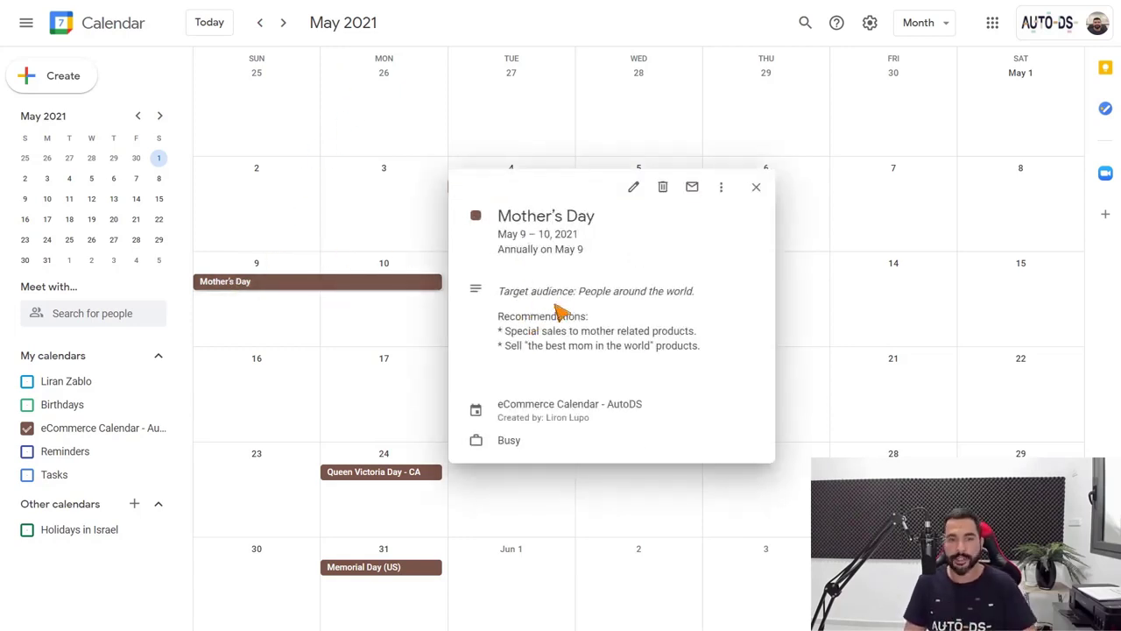
pyautogui.click(302, 318)
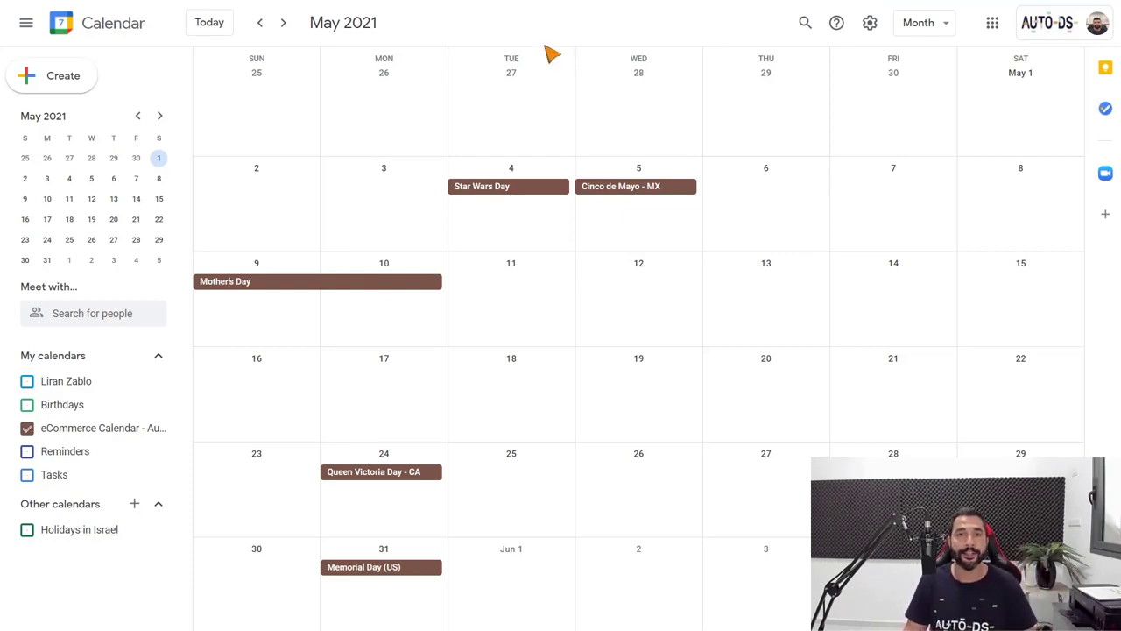
# Switch to the AliExpress homepage tab and open the first LED strip under Weekly Deals
pyautogui.hotkey('ctrl', 'Tab')
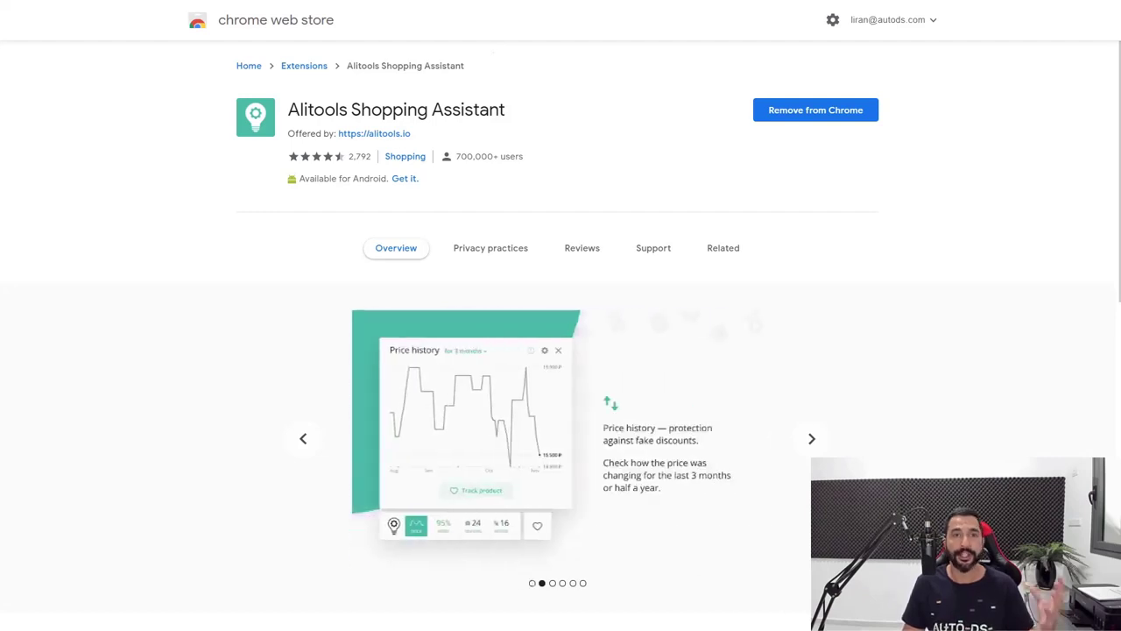
pyautogui.hotkey('ctrl', 'Tab')
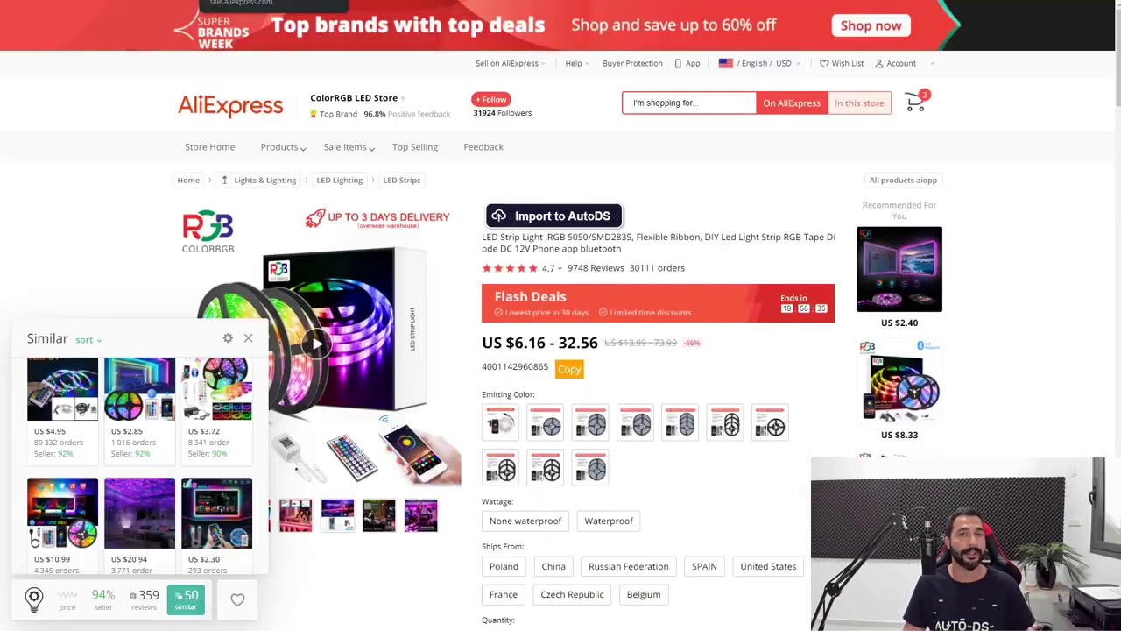
pyautogui.hotkey('ctrl', 'Tab')
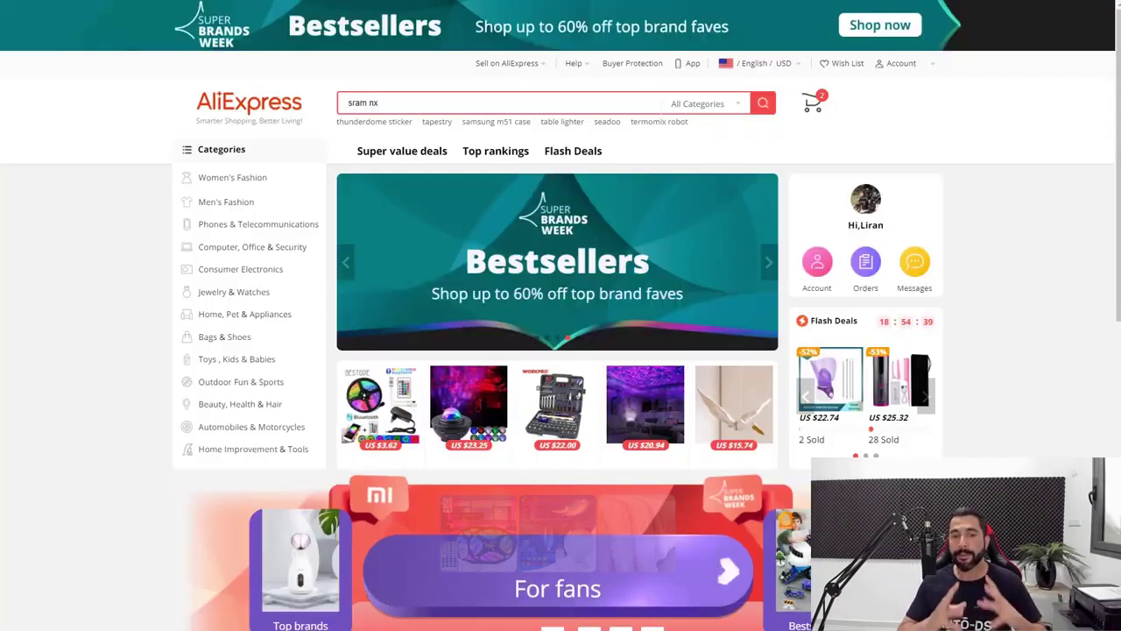
pyautogui.scroll(-3, 657, 327)
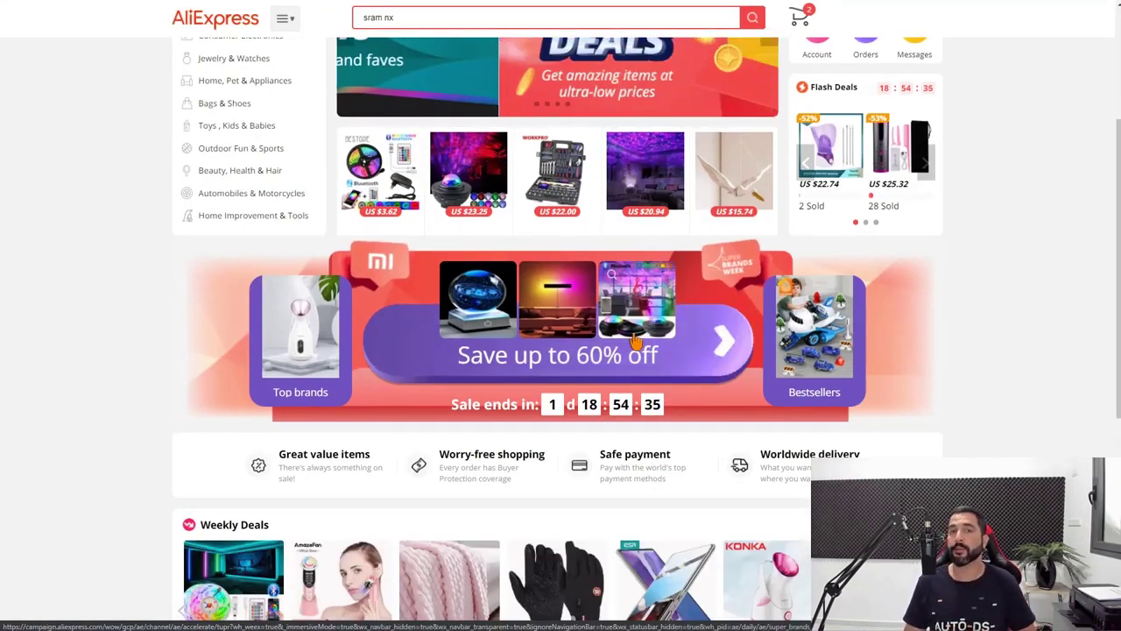
pyautogui.scroll(-2, 638, 349)
pyautogui.scroll(-2, 635, 351)
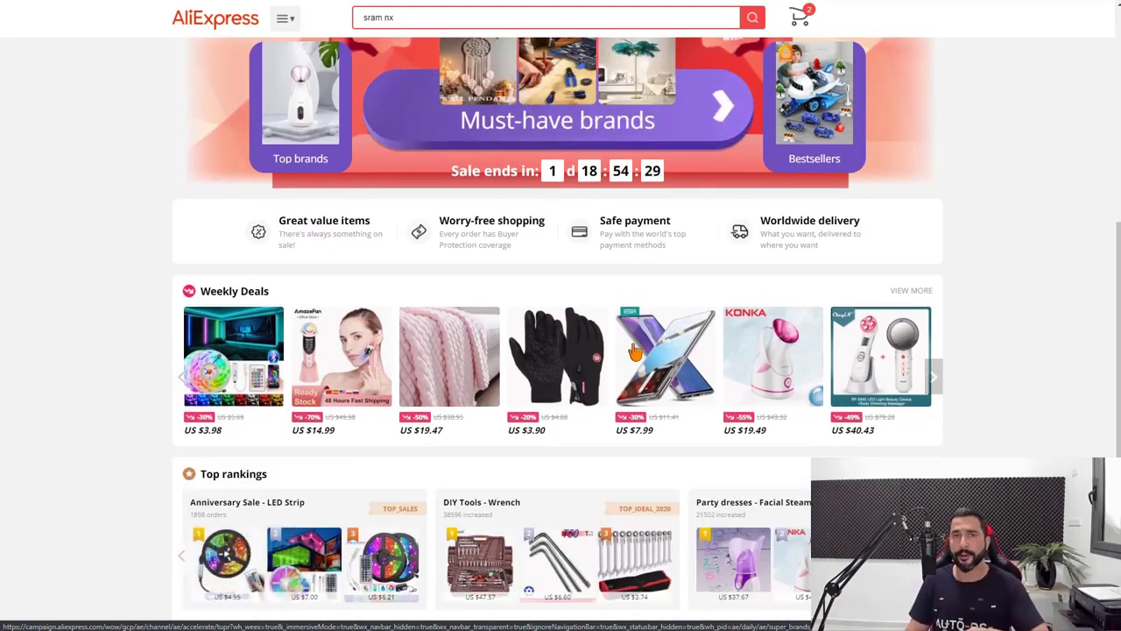
pyautogui.scroll(-4, 700, 417)
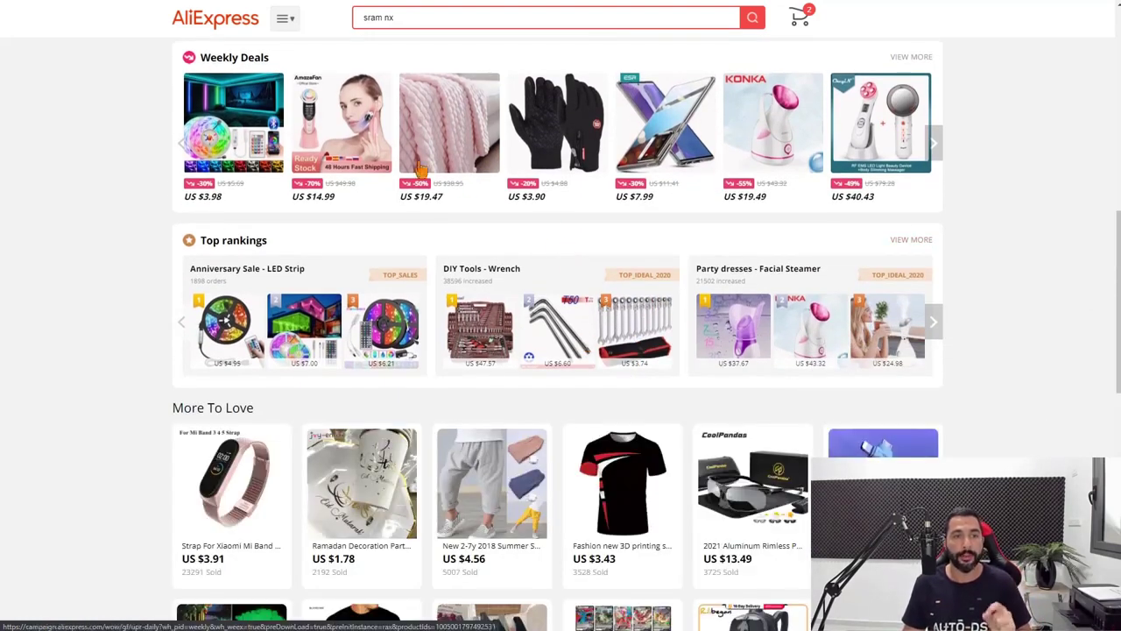
pyautogui.click(244, 127)
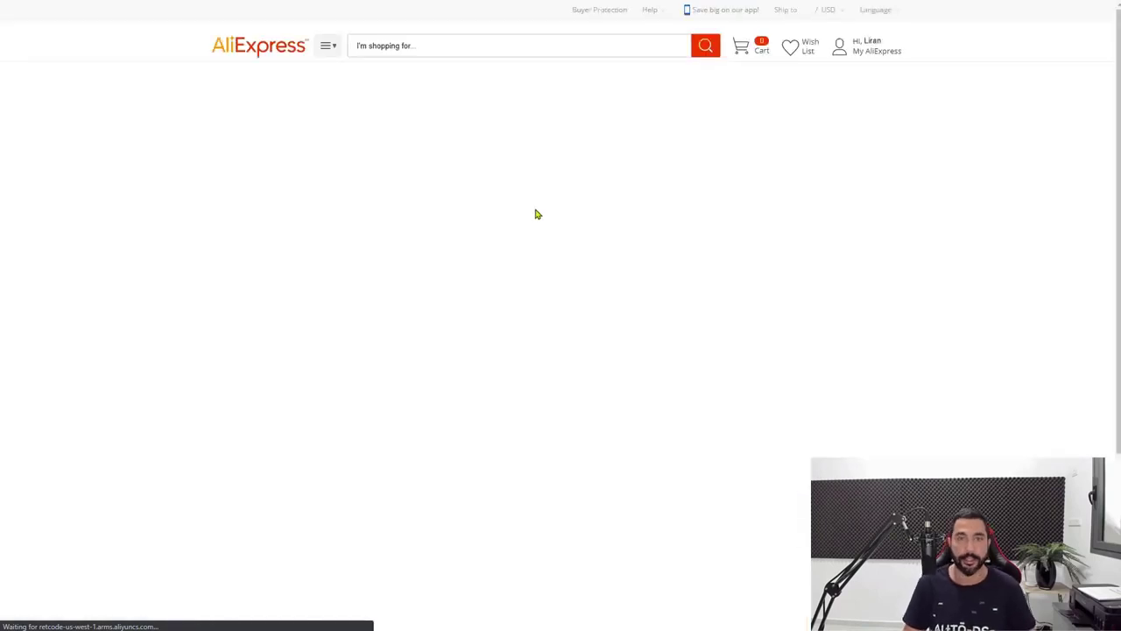
# Try the RGB 5050 option and the China and Russian Federation shipping origins
pyautogui.scroll(-3, 736, 113)
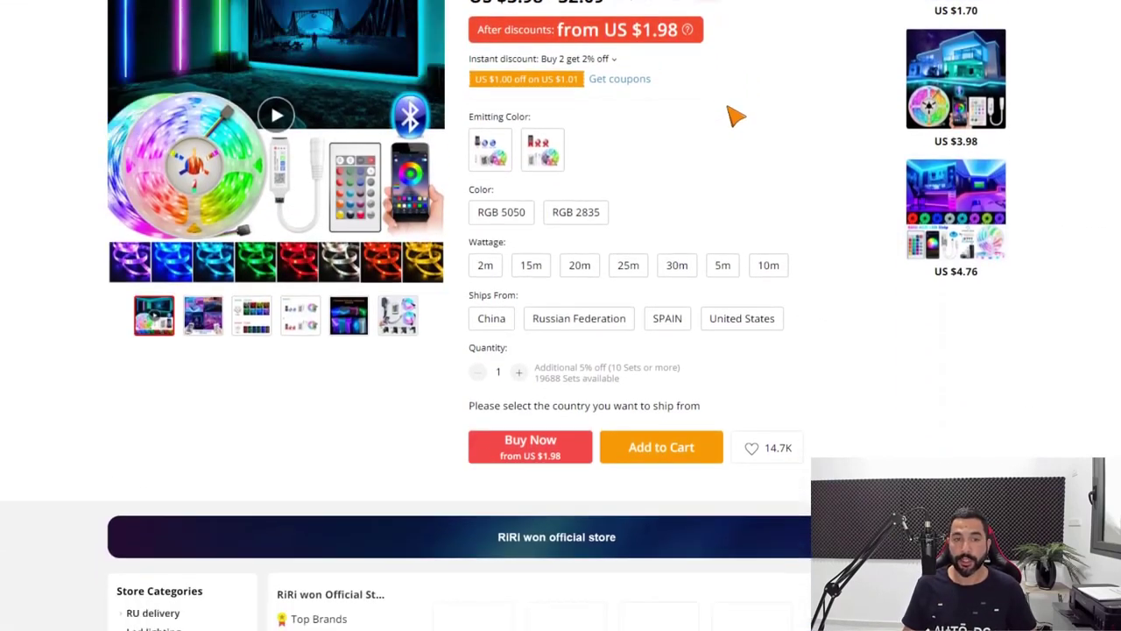
pyautogui.click(517, 173)
pyautogui.click(532, 170)
pyautogui.click(491, 335)
pyautogui.click(492, 334)
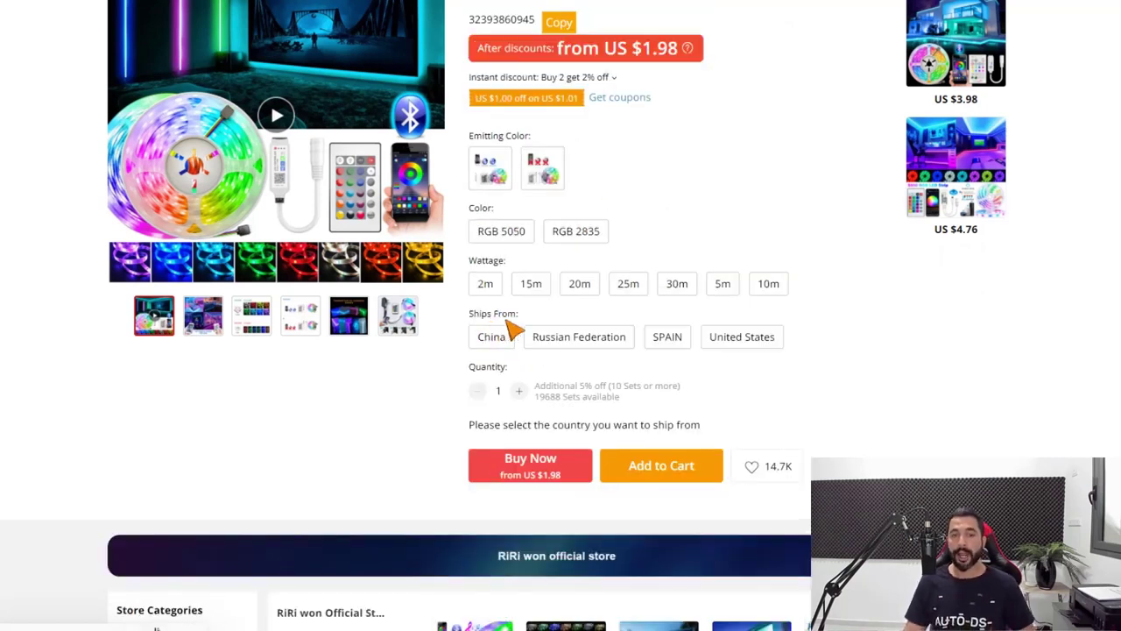
pyautogui.click(506, 341)
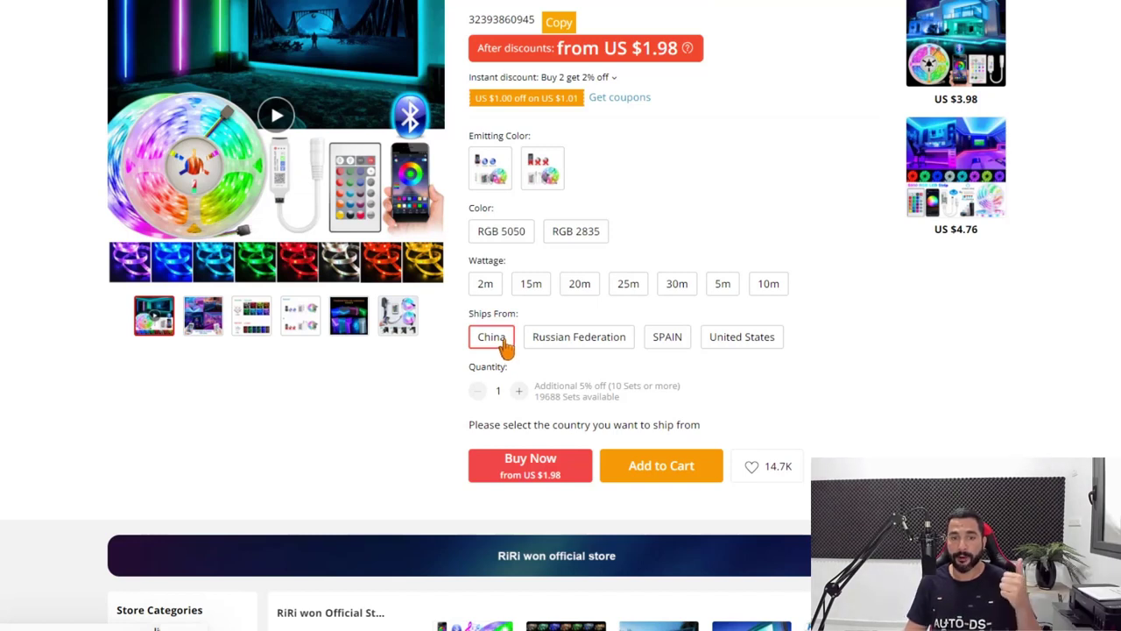
pyautogui.click(544, 345)
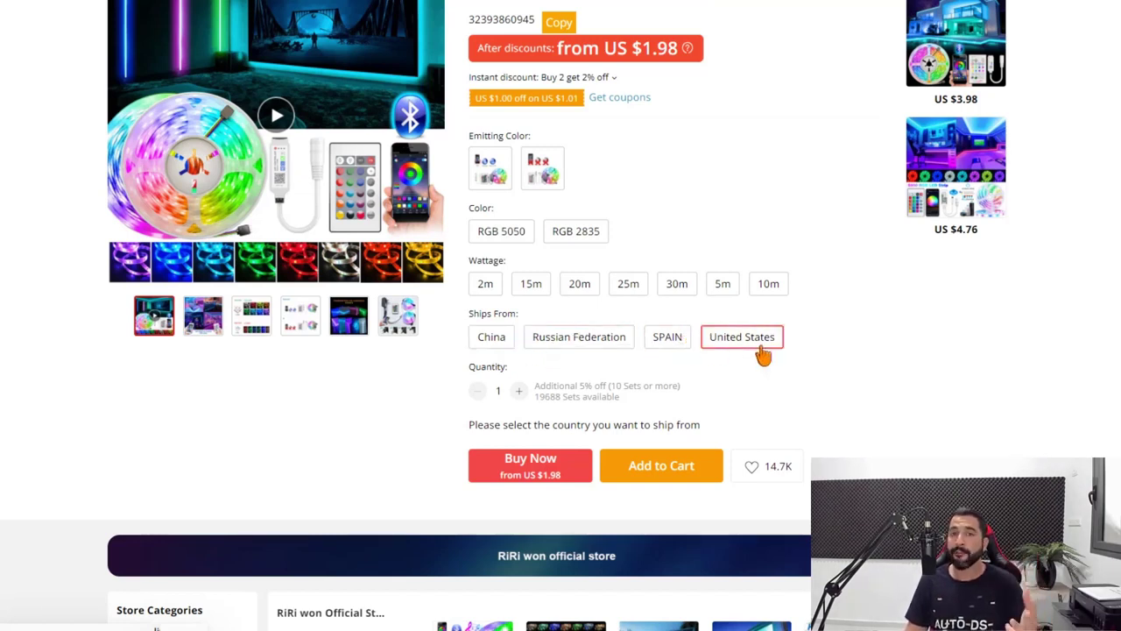
pyautogui.scroll(1, 759, 346)
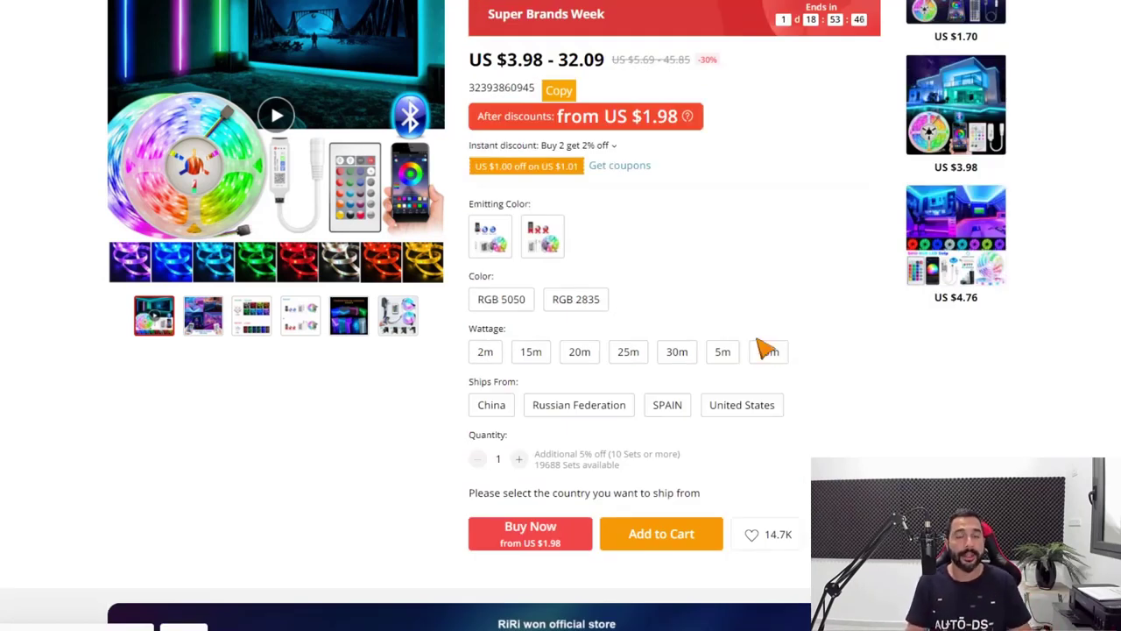
# Select United States shipping, IR Set, RGB 2835 and 20m to see the price and shipping cost
pyautogui.click(741, 407)
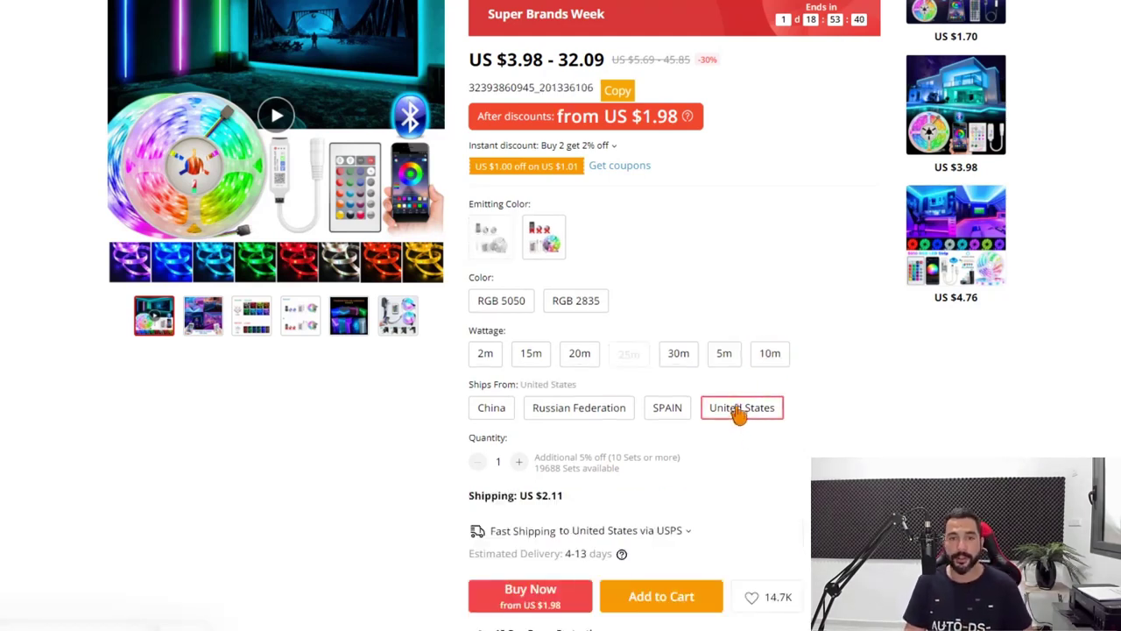
pyautogui.click(541, 237)
pyautogui.click(577, 301)
pyautogui.click(581, 350)
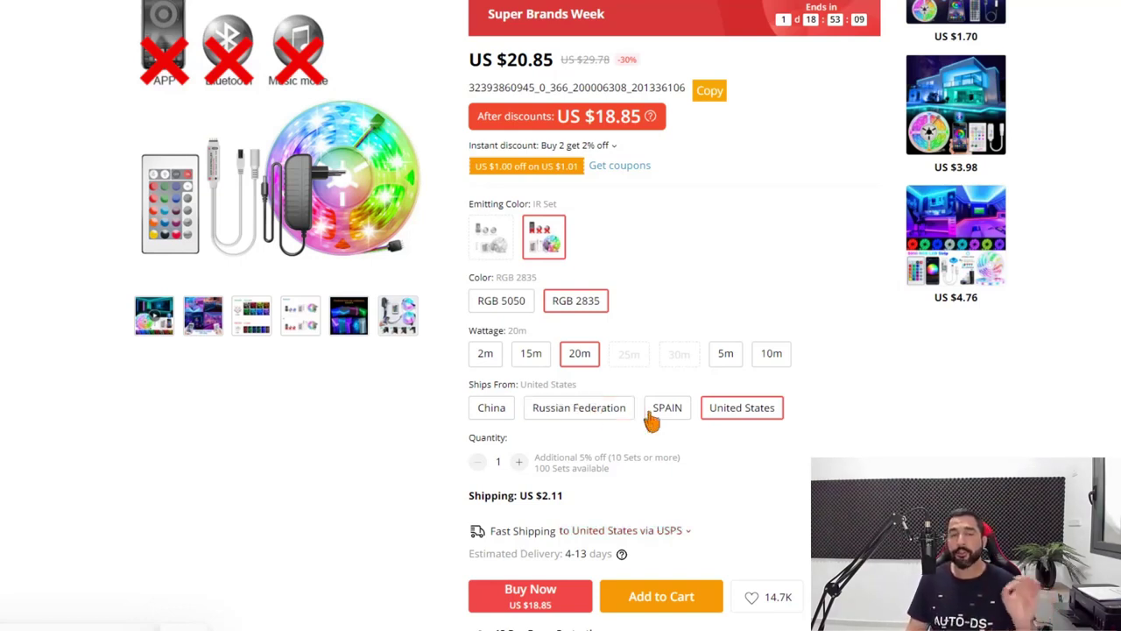
pyautogui.scroll(2, 819, 447)
pyautogui.scroll(-1, 826, 451)
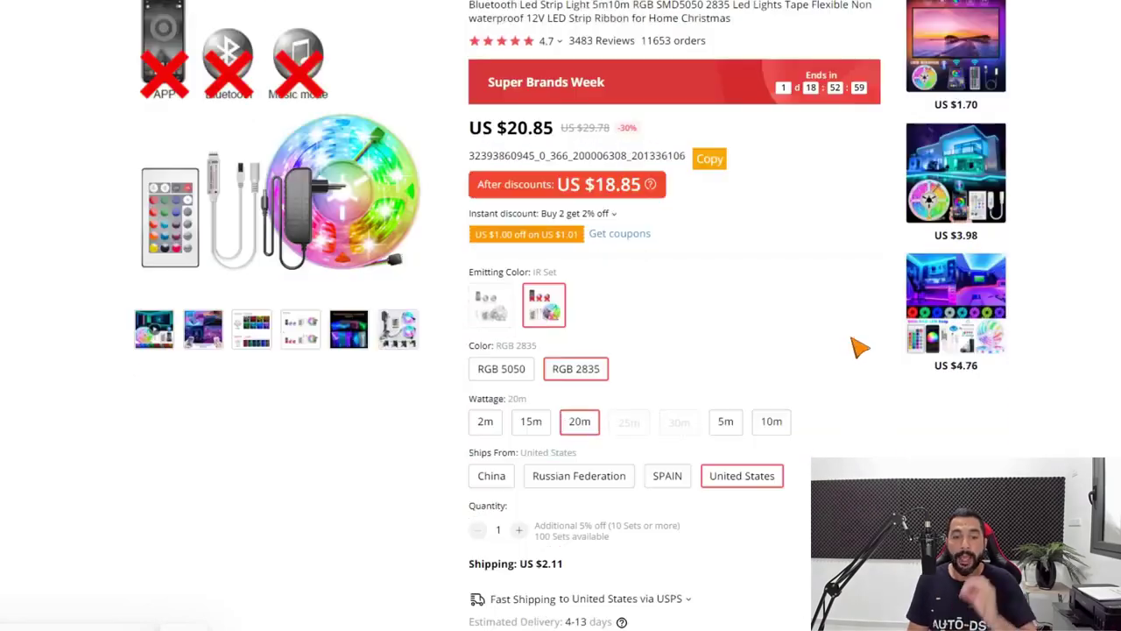
pyautogui.scroll(-1, 858, 348)
pyautogui.scroll(1, 840, 331)
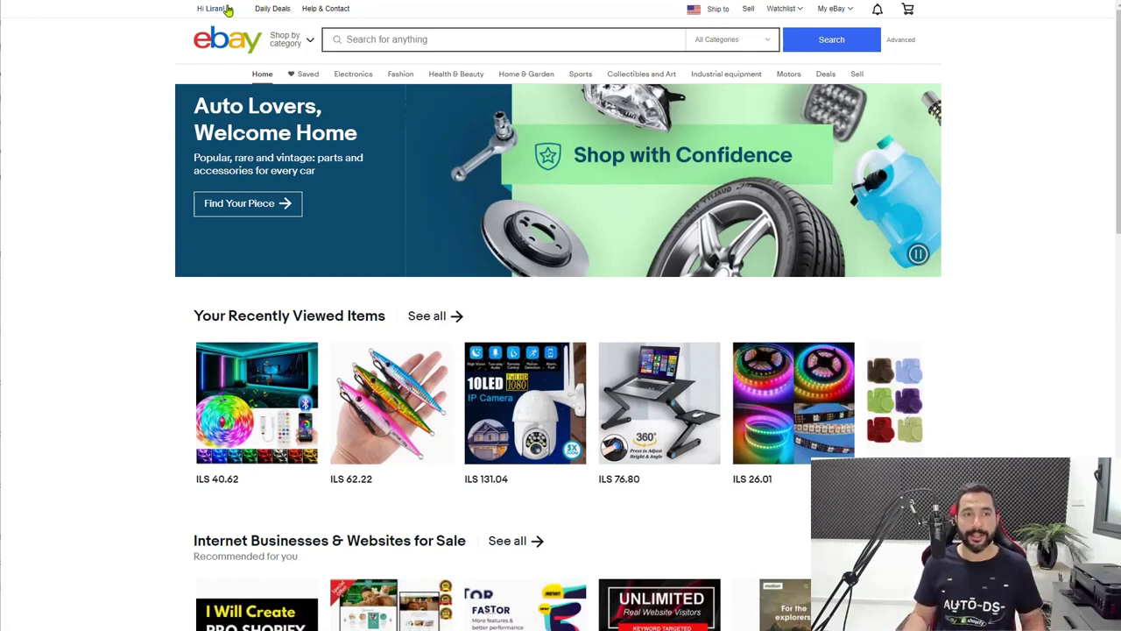
# Go to Account settings > Business Policies and start creating a Payment policy
pyautogui.moveTo(213, 9)
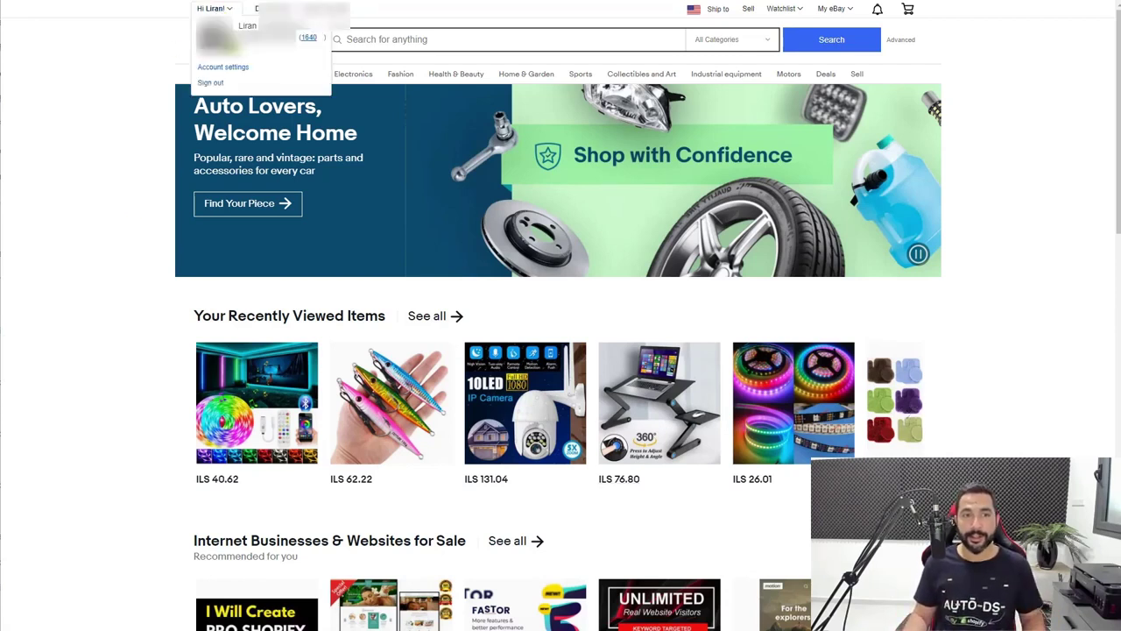
pyautogui.click(231, 71)
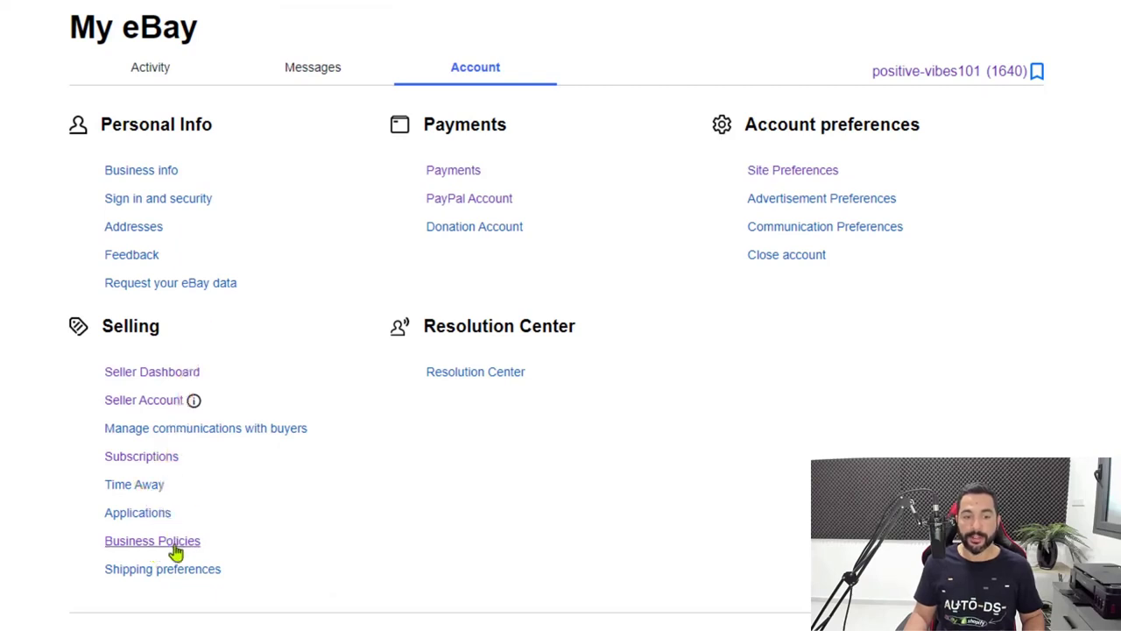
pyautogui.click(180, 552)
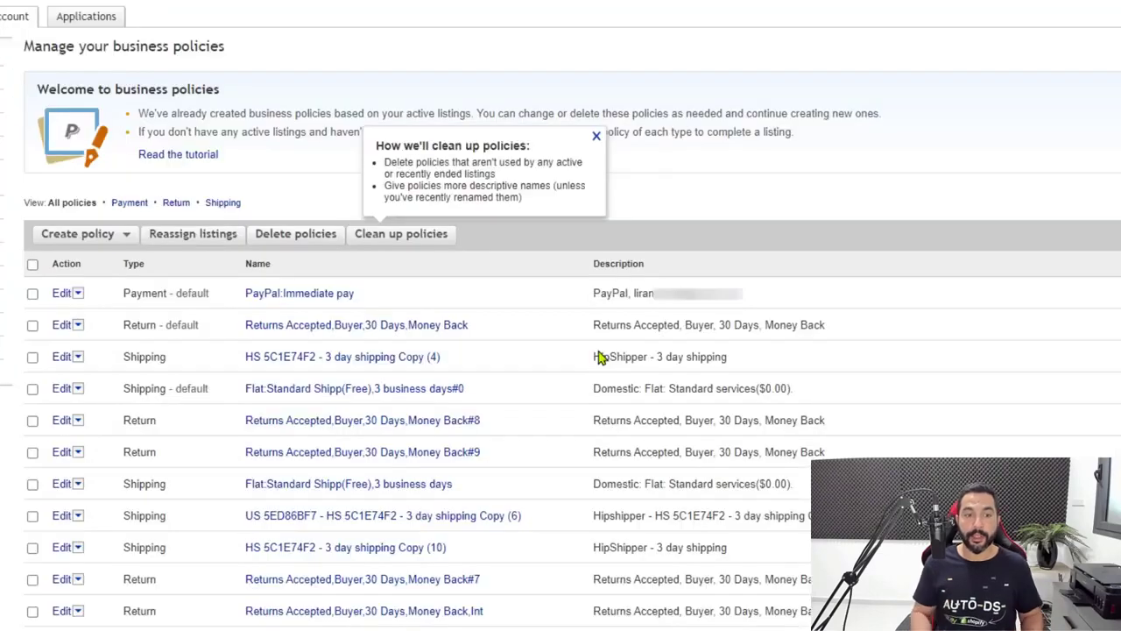
pyautogui.click(87, 236)
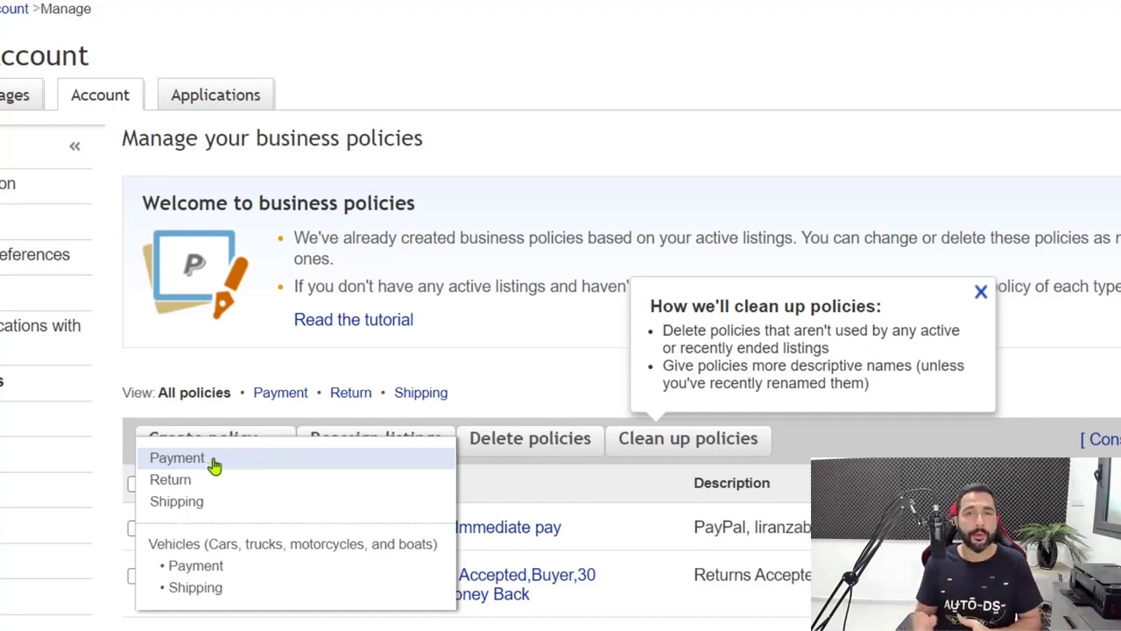
pyautogui.click(215, 465)
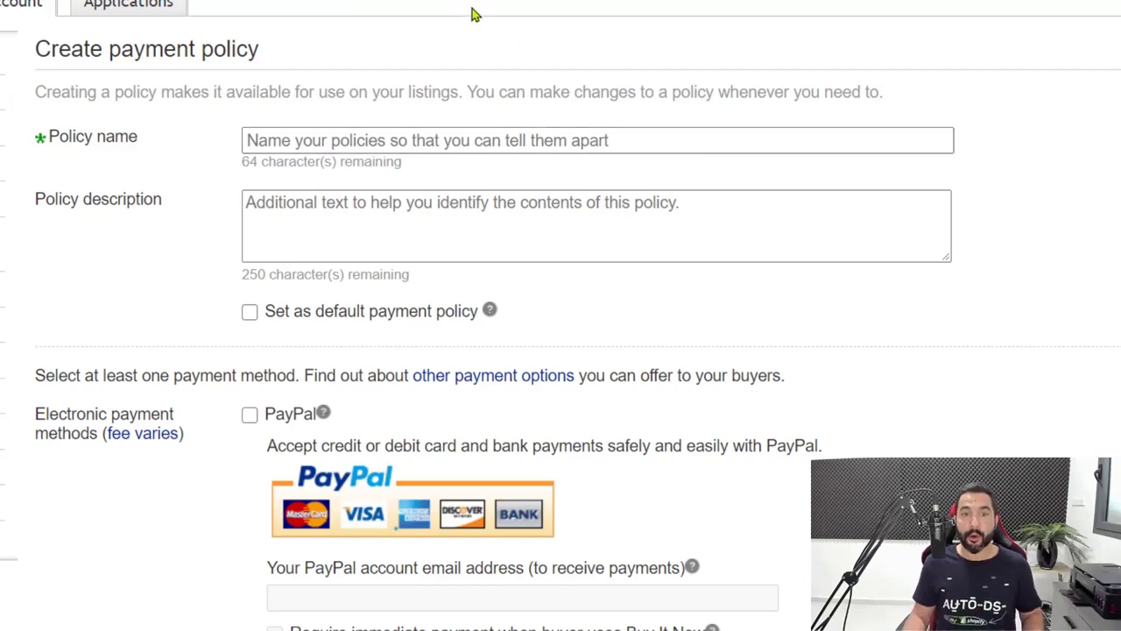
# Name the payment policy 'PayPal Payments', accept PayPal with the account e-mail, and require immediate payment
pyautogui.click(347, 147)
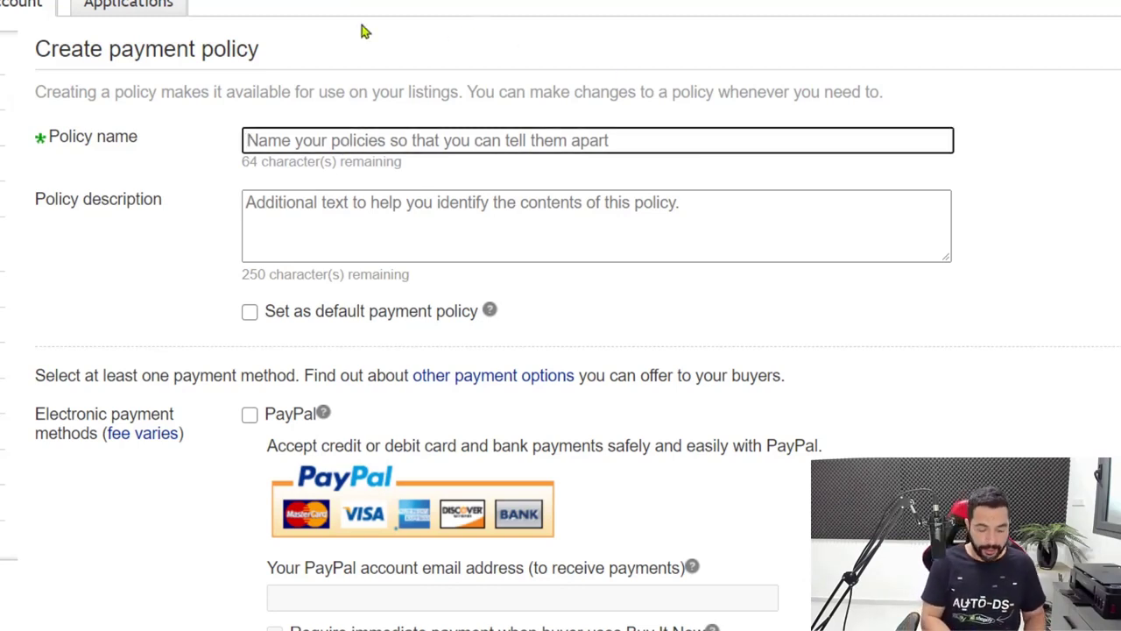
pyautogui.write('PayPal Payments')
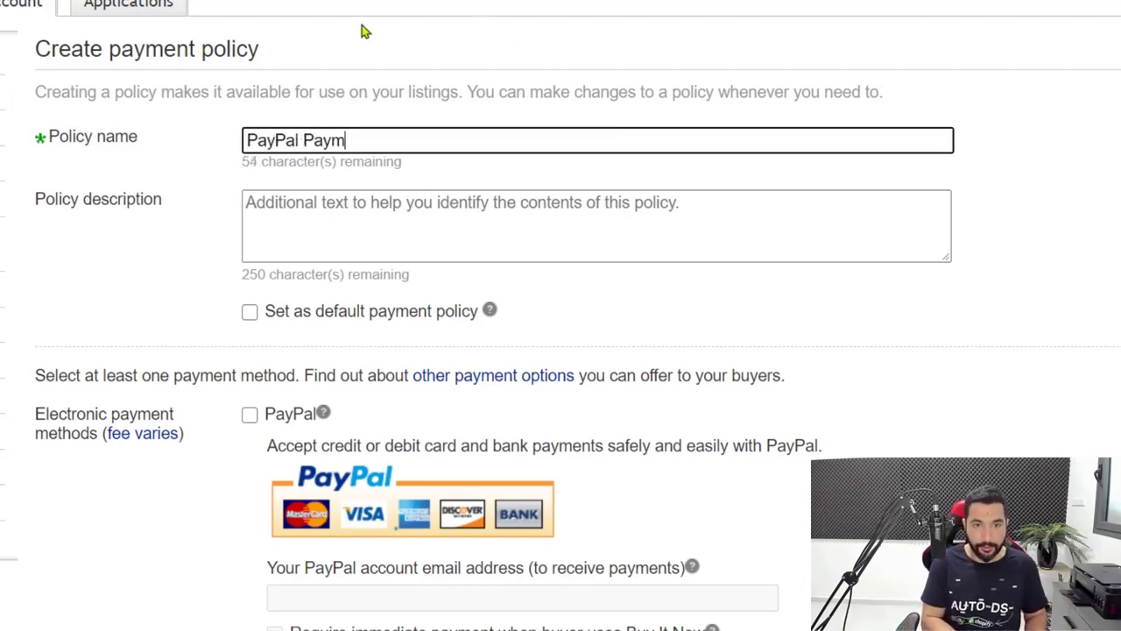
pyautogui.scroll(-3, 420, 156)
pyautogui.click(250, 166)
pyautogui.scroll(-2, 280, 201)
pyautogui.click(280, 180)
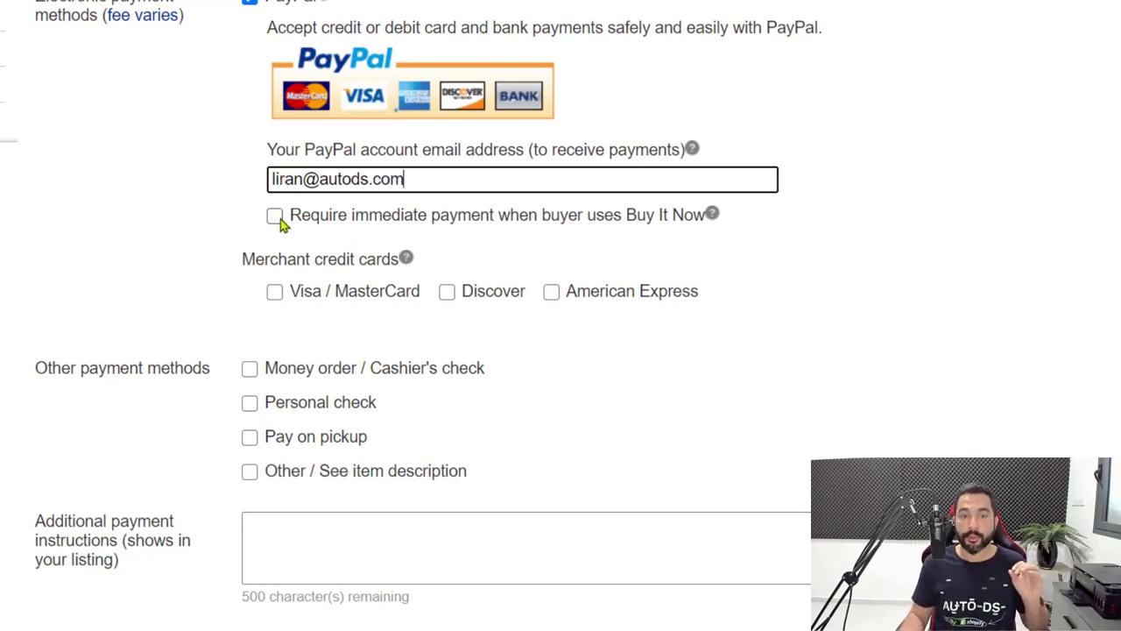
pyautogui.click(275, 217)
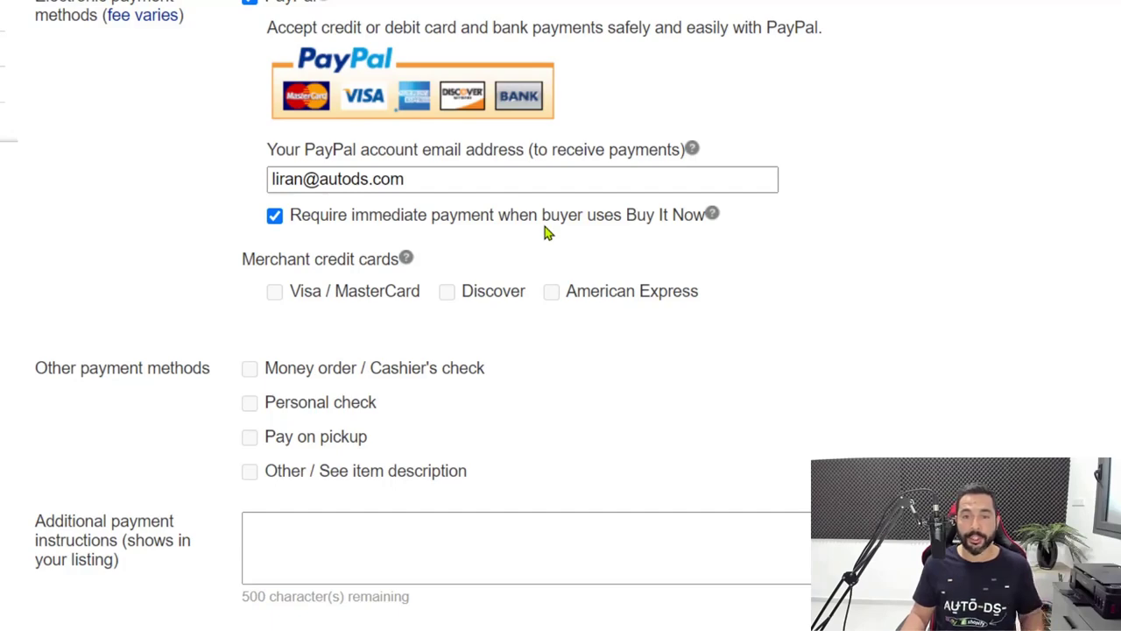
pyautogui.scroll(2, 783, 102)
pyautogui.scroll(-4, 393, 520)
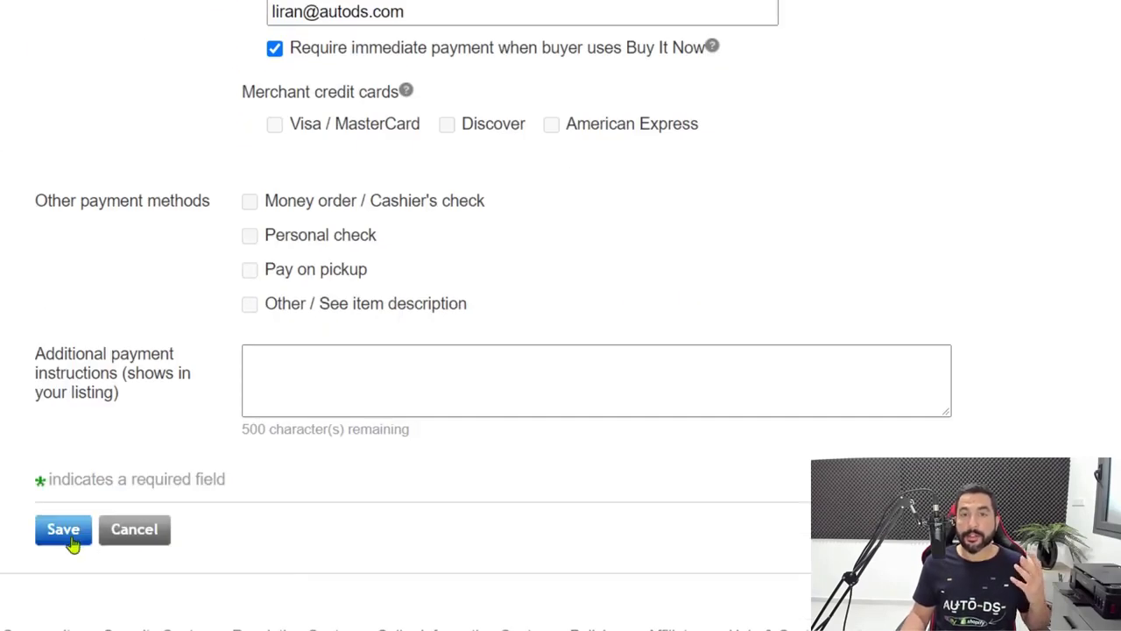
pyautogui.scroll(4, 72, 544)
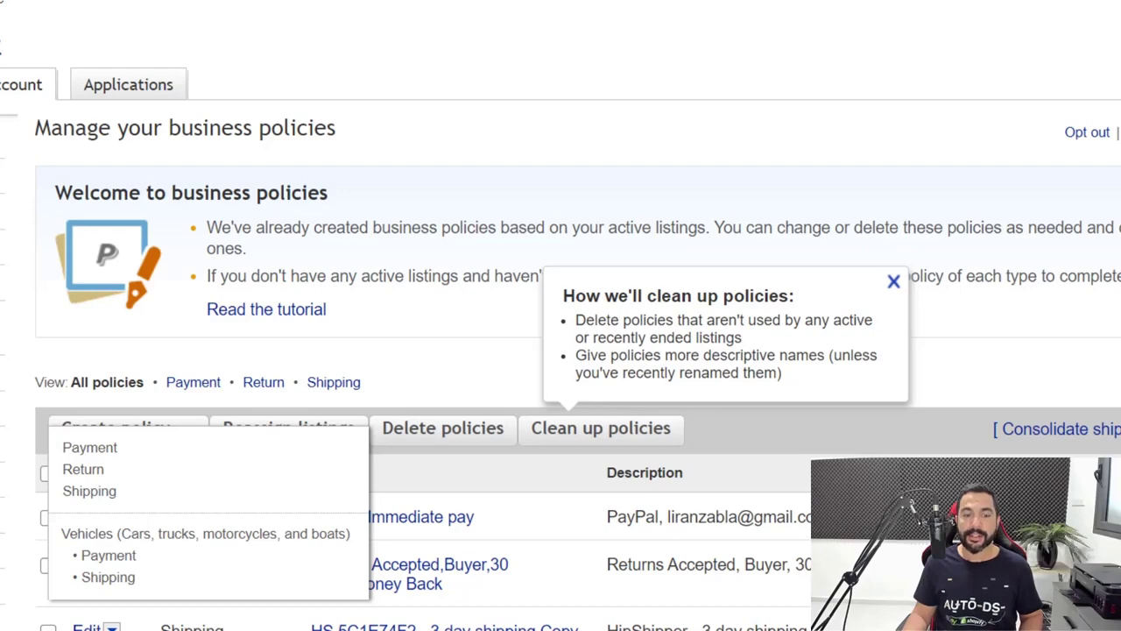
pyautogui.scroll(-1, 561, 350)
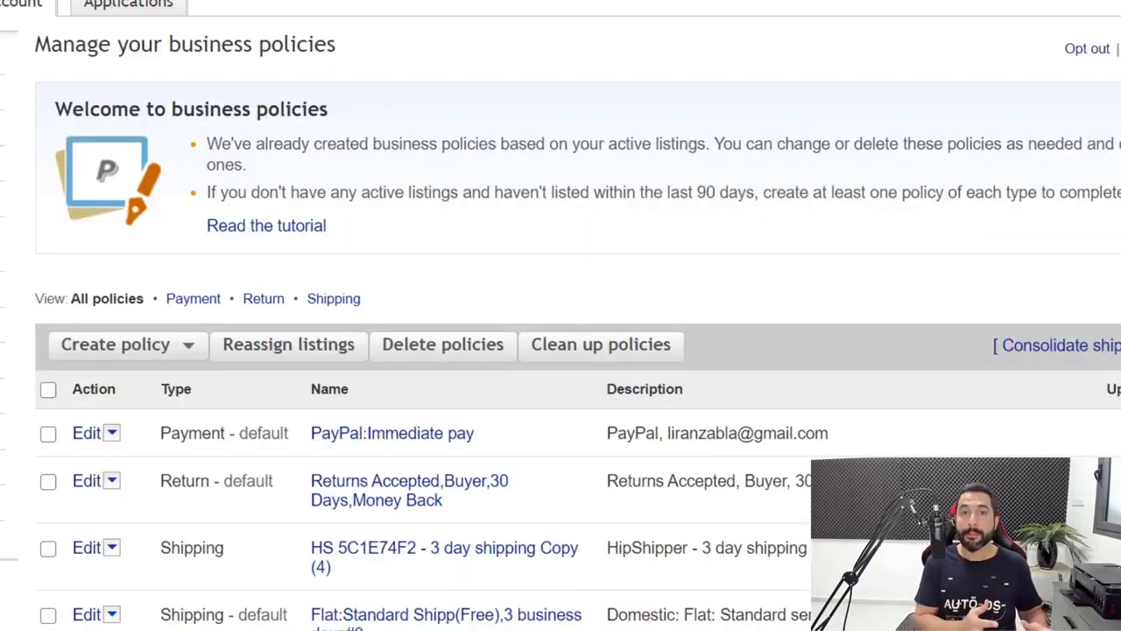
# Start creating a new Return policy from the Create policy list
pyautogui.scroll(1, 356, 35)
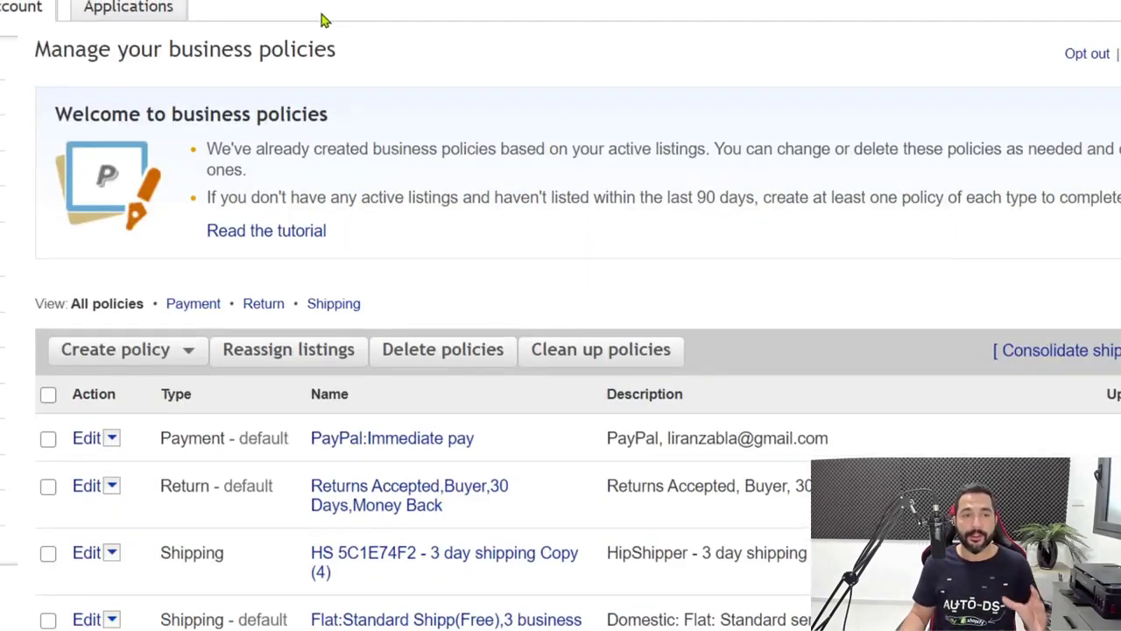
pyautogui.click(153, 438)
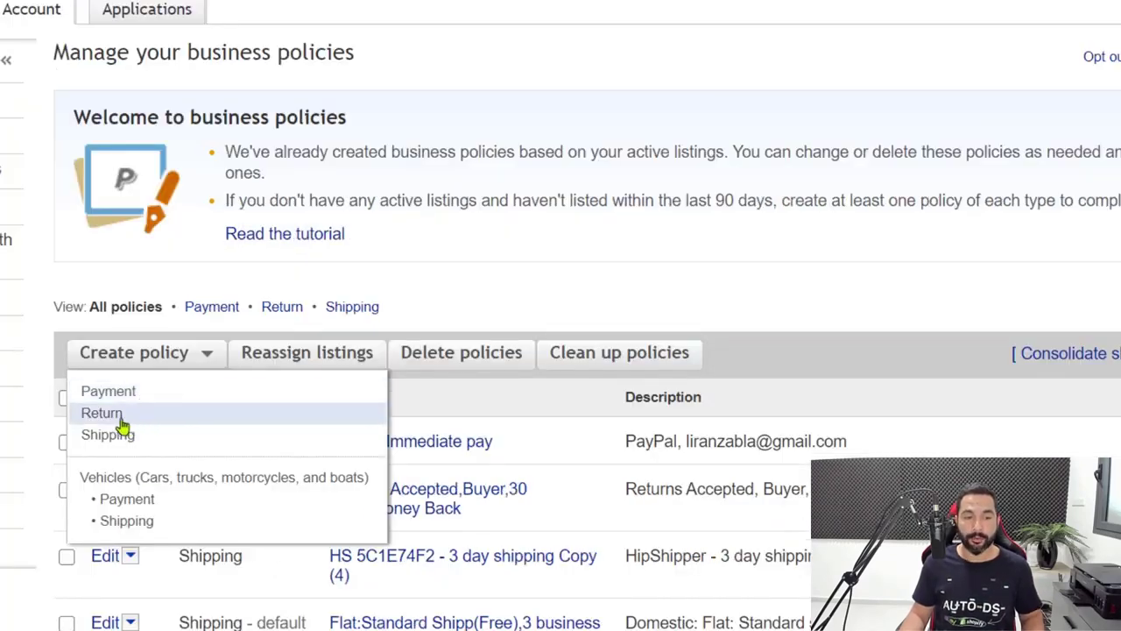
pyautogui.click(102, 412)
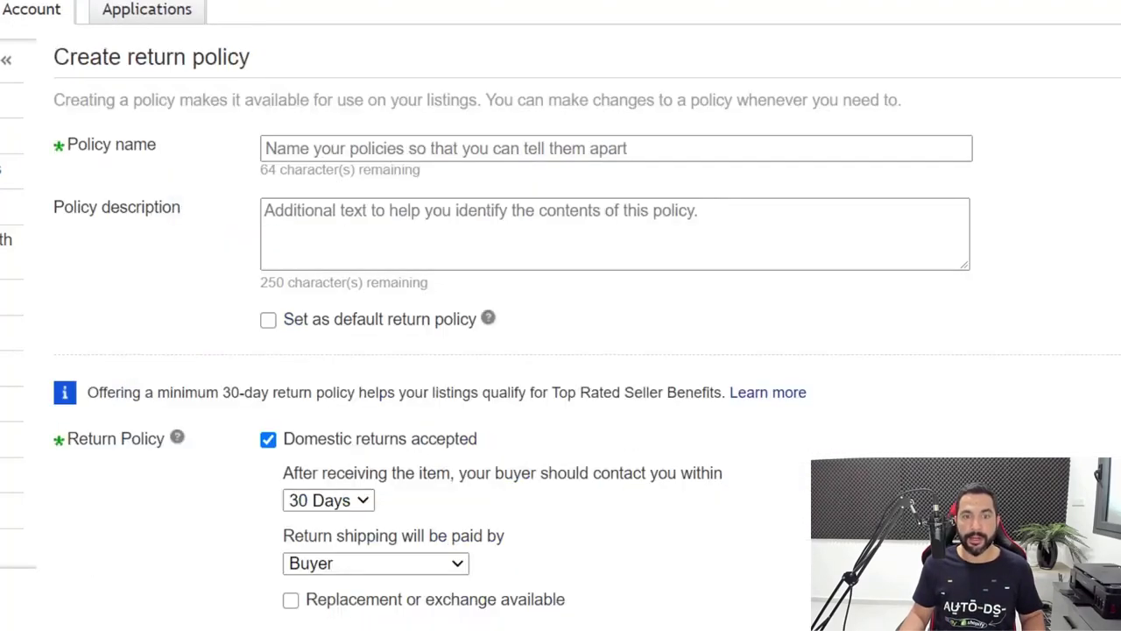
# Name the return policy 'AliExpress Return Policy' and scroll to the return options
pyautogui.click(320, 149)
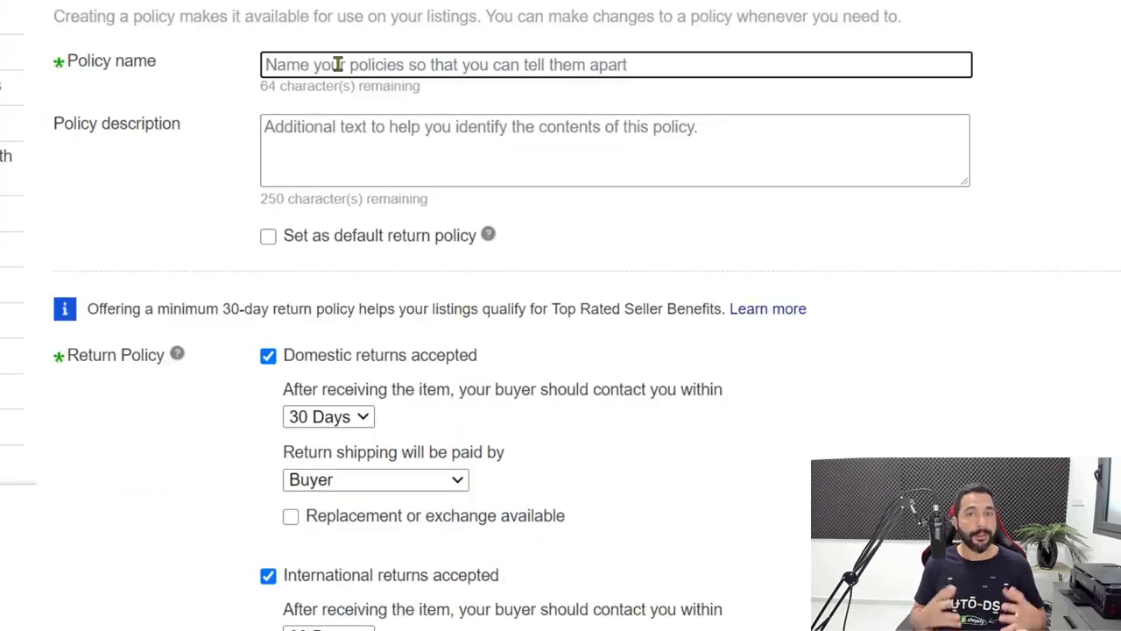
pyautogui.write('AliE')
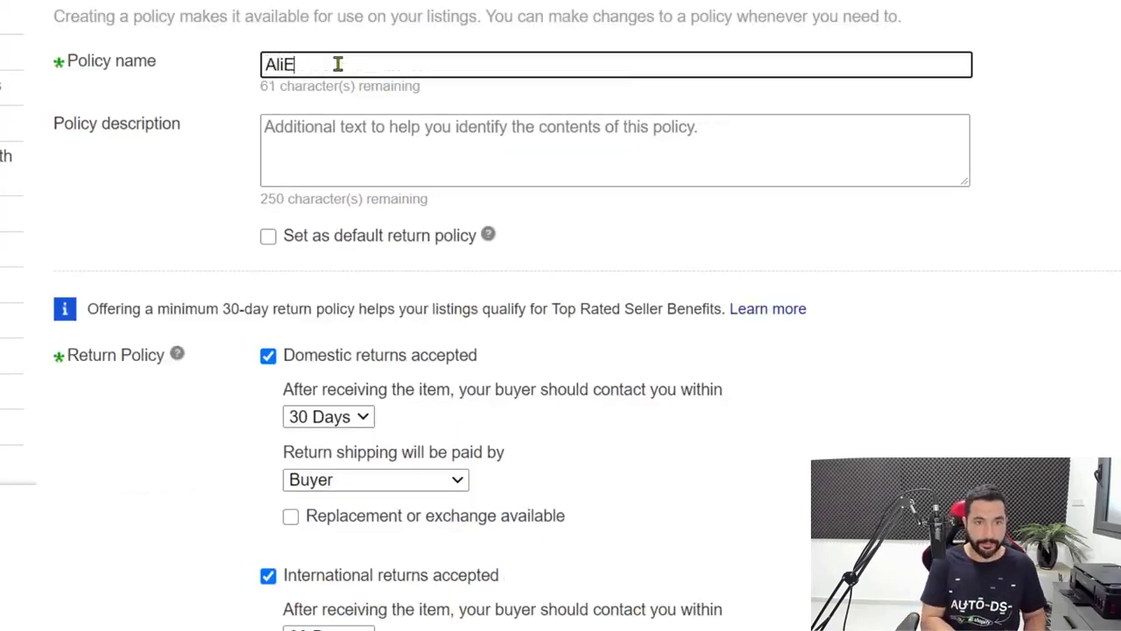
pyautogui.write('xpress Returns')
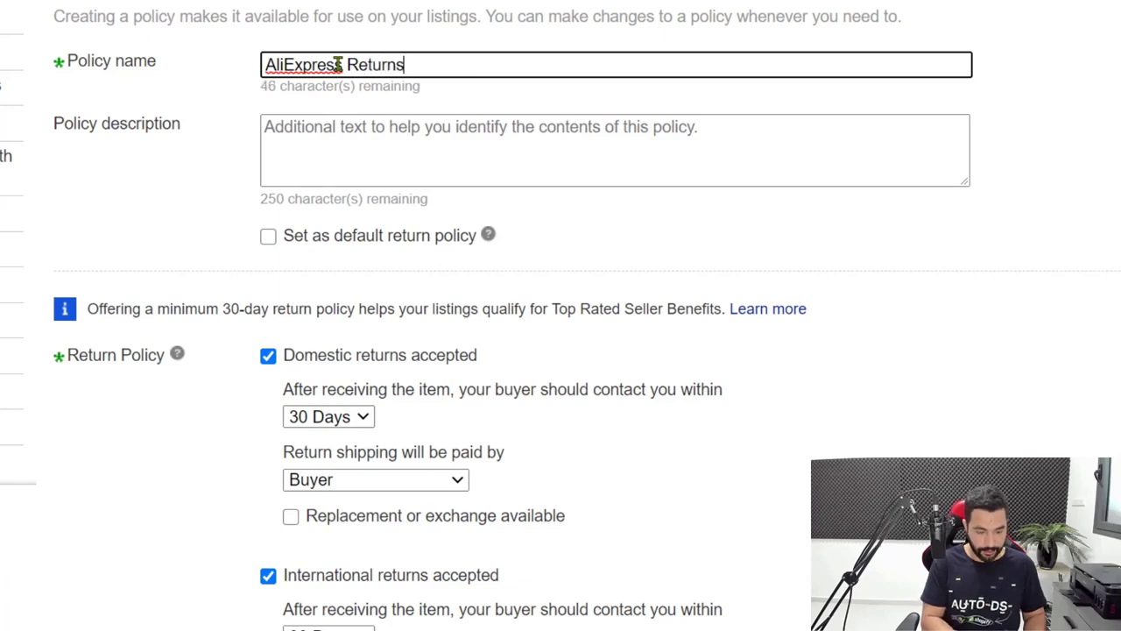
pyautogui.press('BackSpace')
pyautogui.write('Policy')
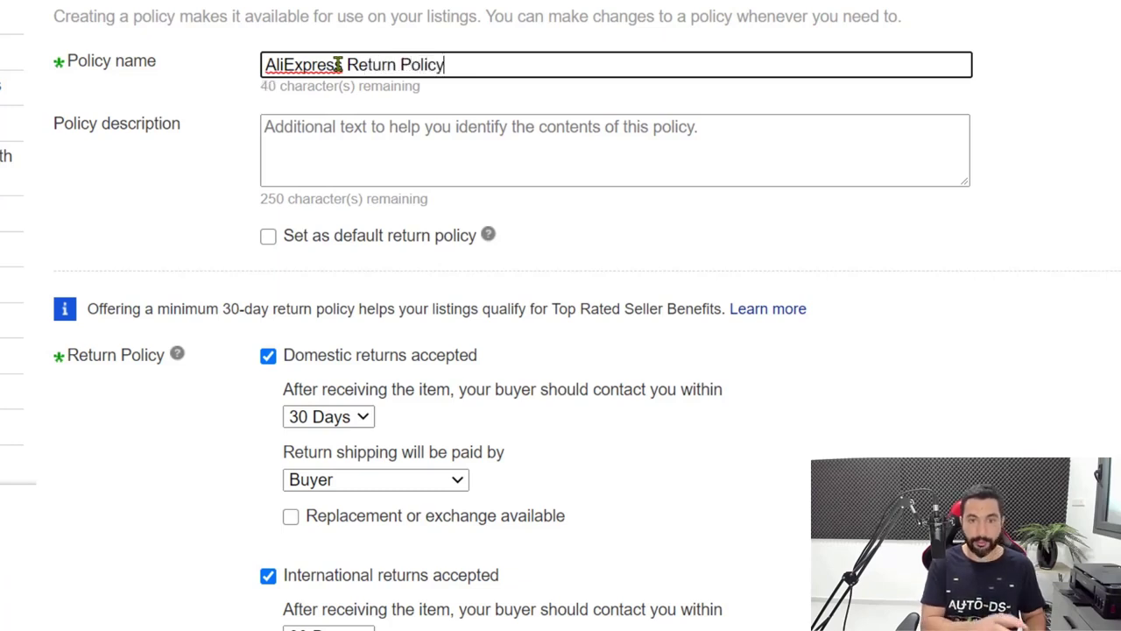
pyautogui.tripleClick(455, 62)
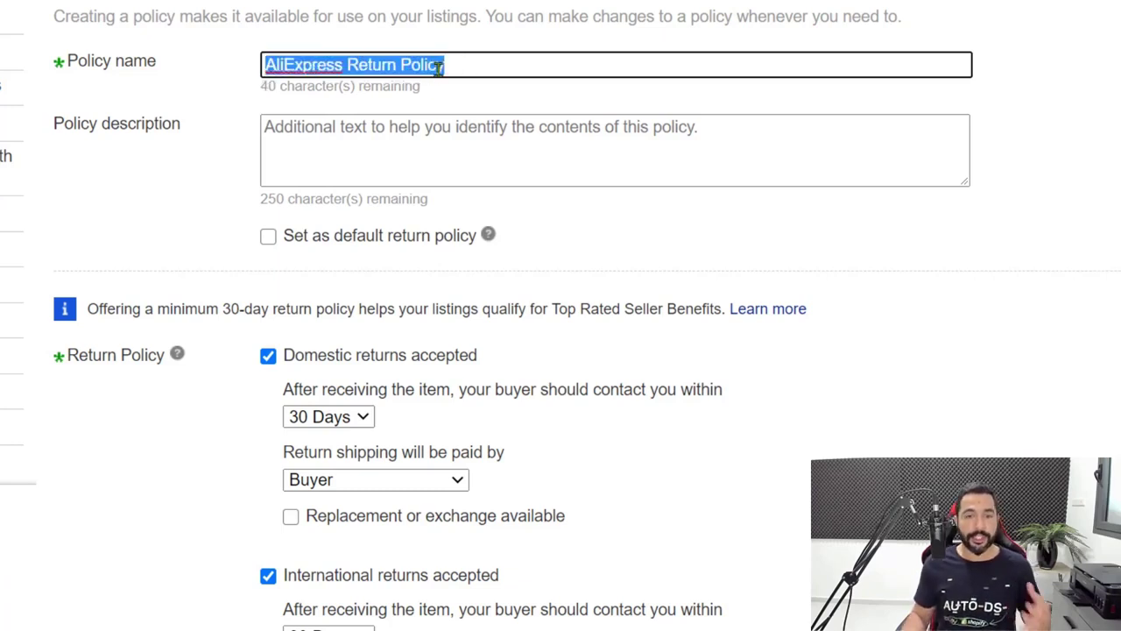
pyautogui.click(466, 66)
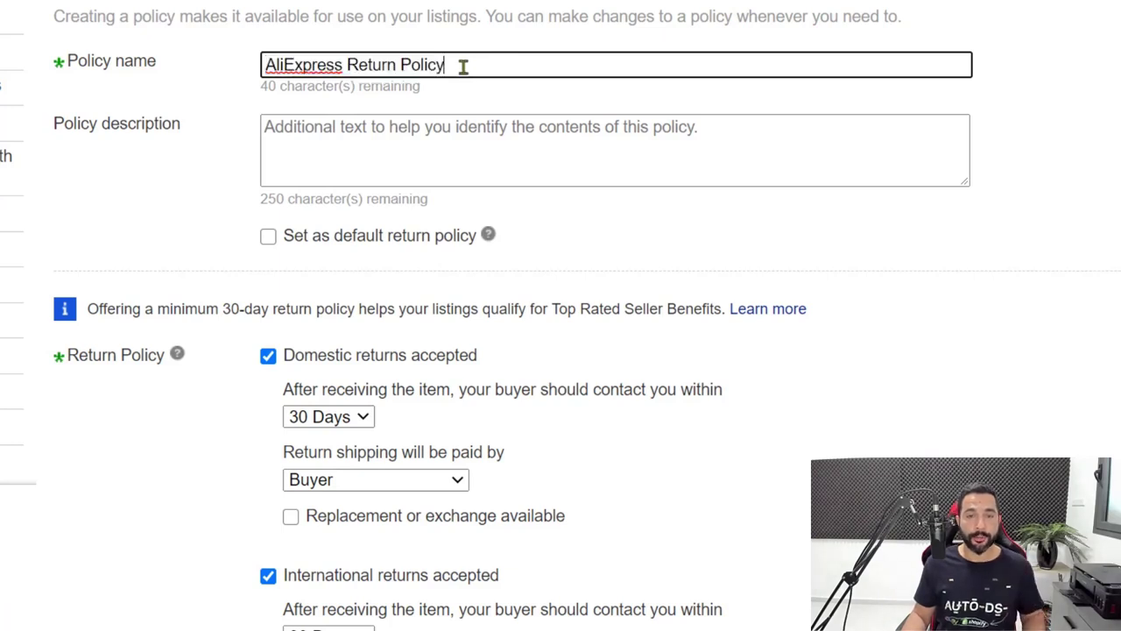
pyautogui.scroll(-2, 450, 67)
pyautogui.scroll(2, 410, 87)
pyautogui.scroll(-3, 410, 91)
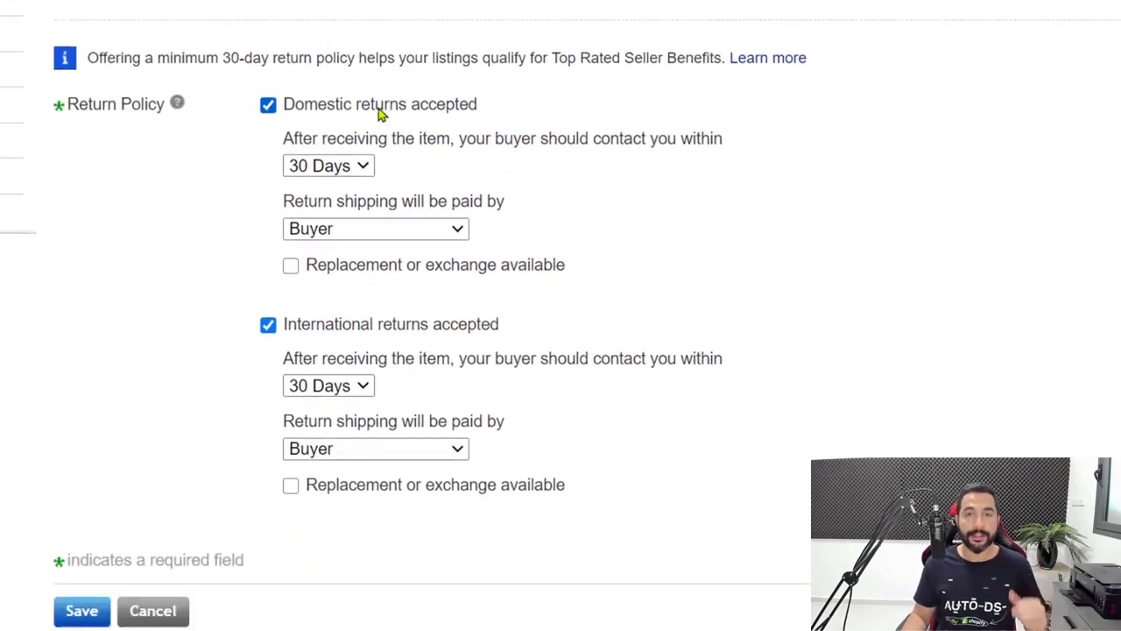
pyautogui.scroll(3, 584, 111)
pyautogui.scroll(-4, 535, 124)
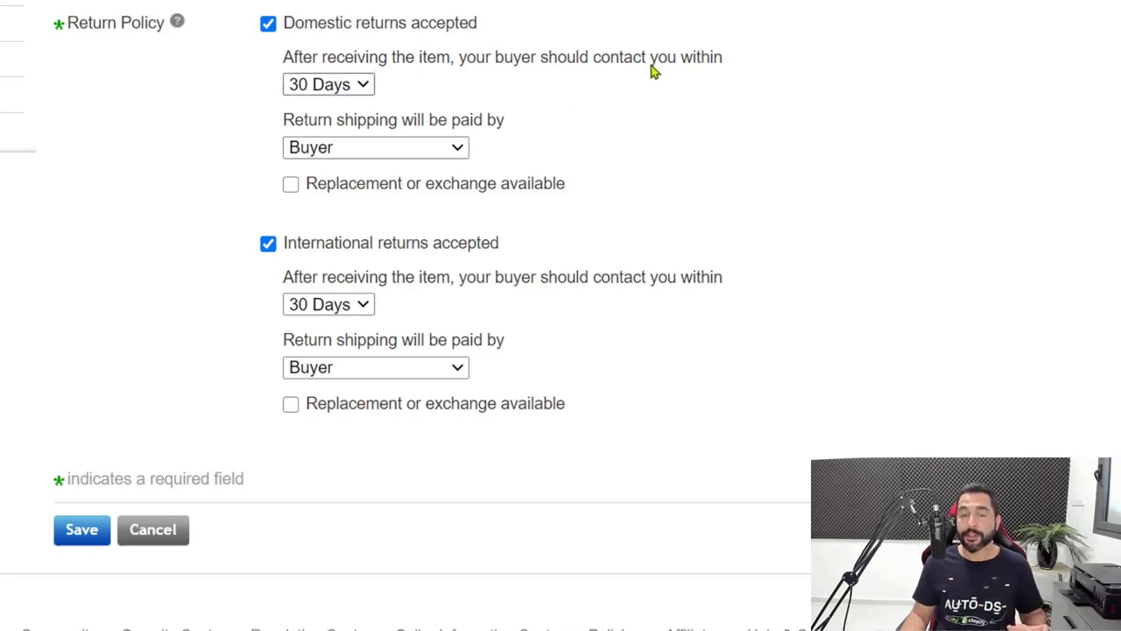
pyautogui.click(356, 88)
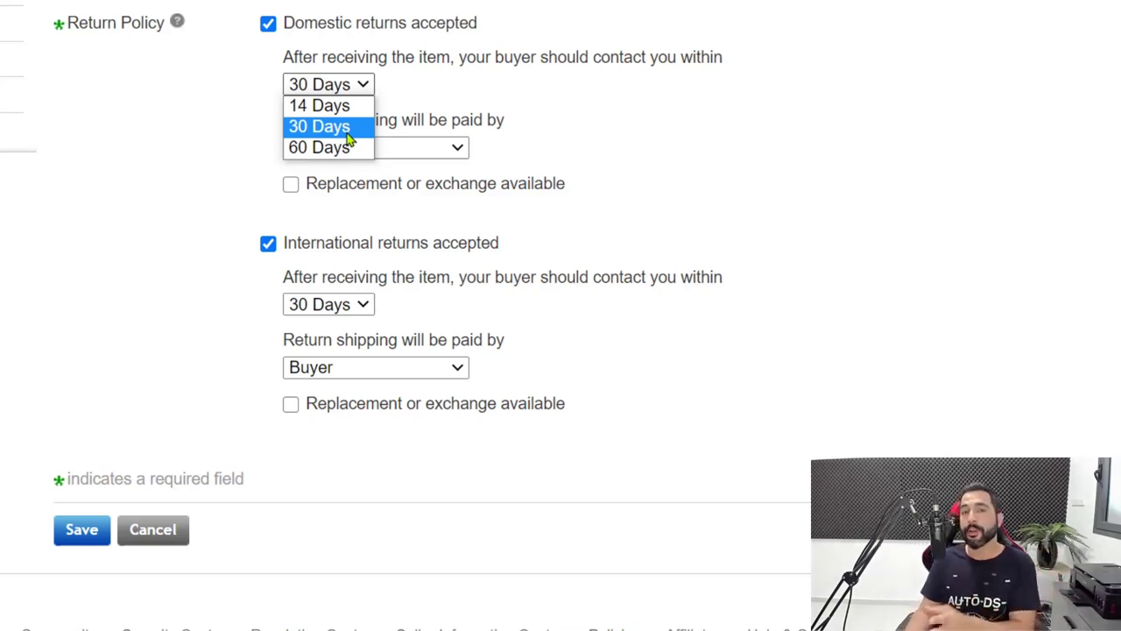
pyautogui.click(347, 134)
pyautogui.click(318, 128)
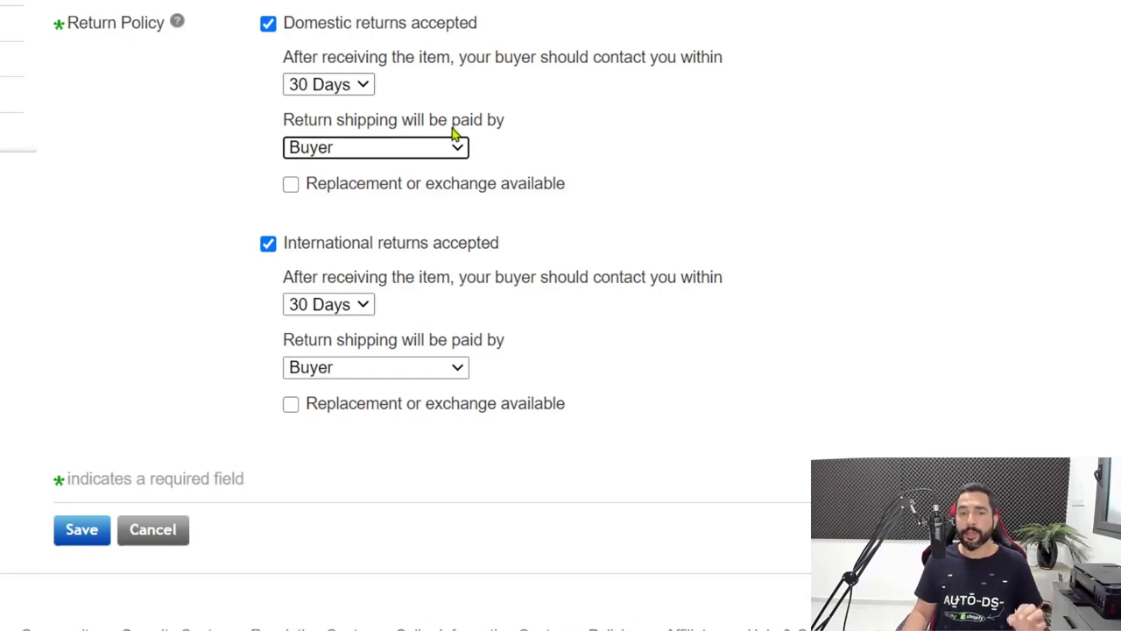
pyautogui.click(414, 154)
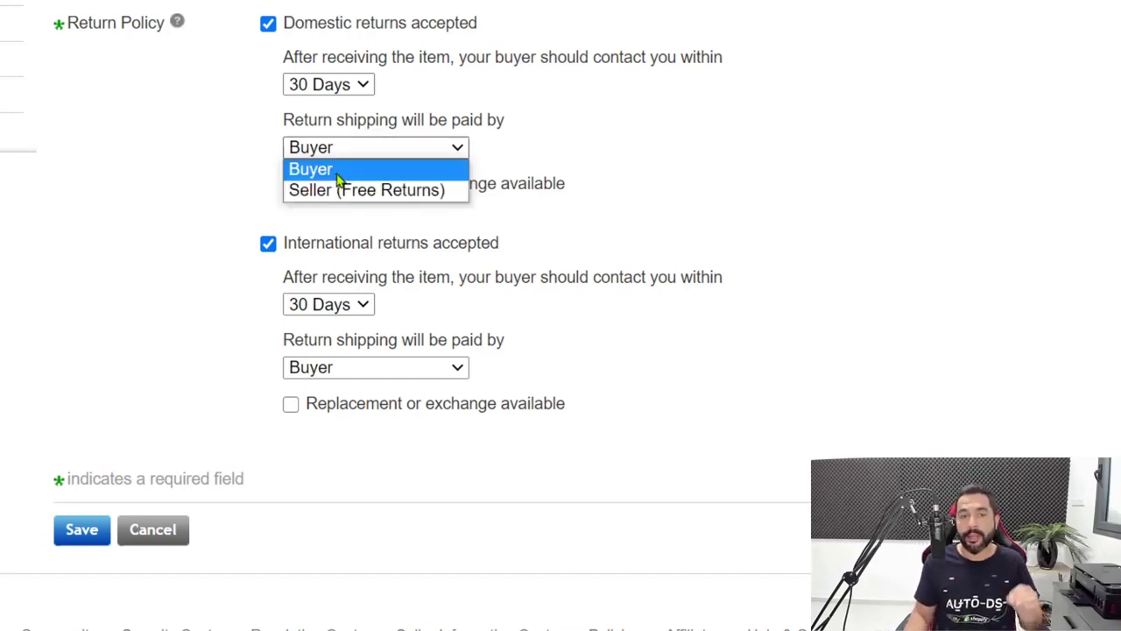
pyautogui.click(340, 175)
pyautogui.scroll(-1, 491, 177)
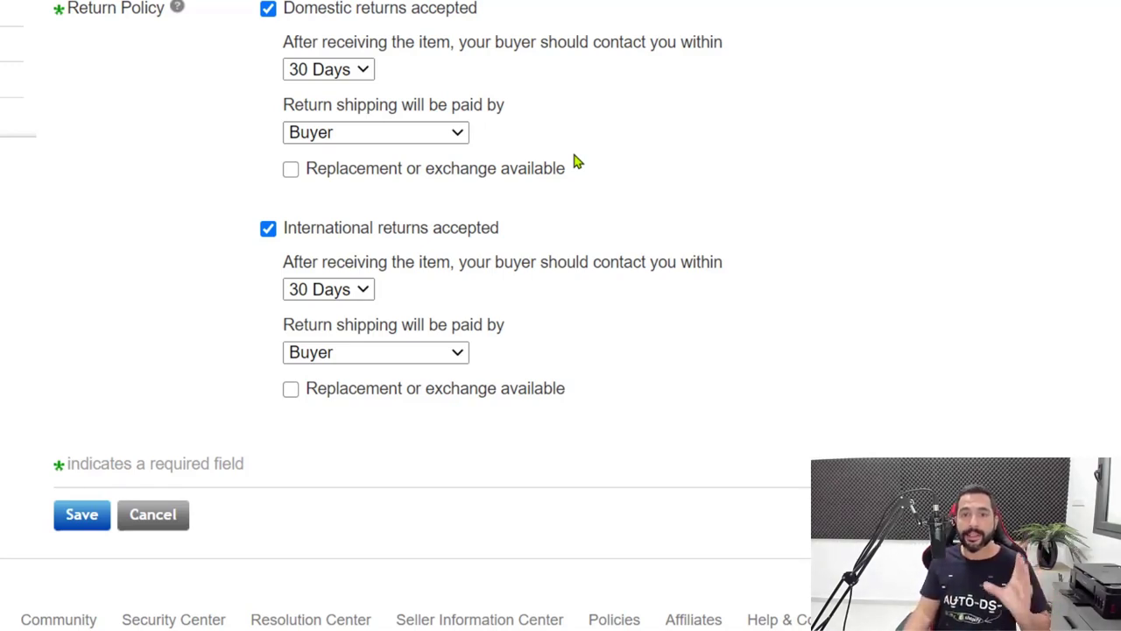
# Scroll through the buyer-paid, 30-day, money-back return settings
pyautogui.scroll(2, 676, 214)
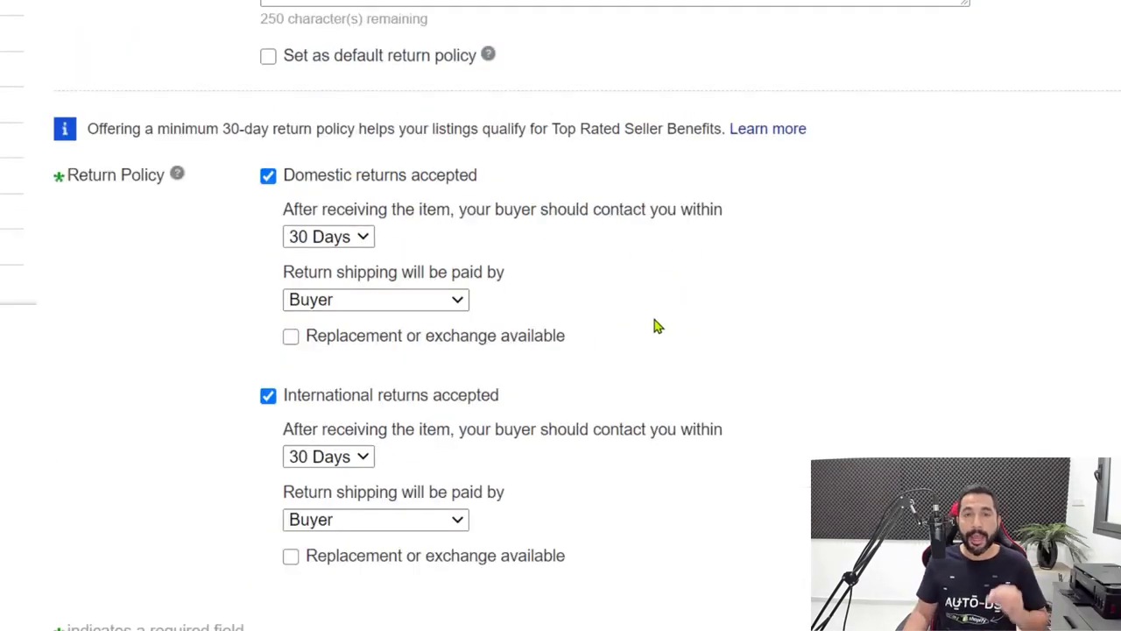
pyautogui.scroll(-1, 664, 347)
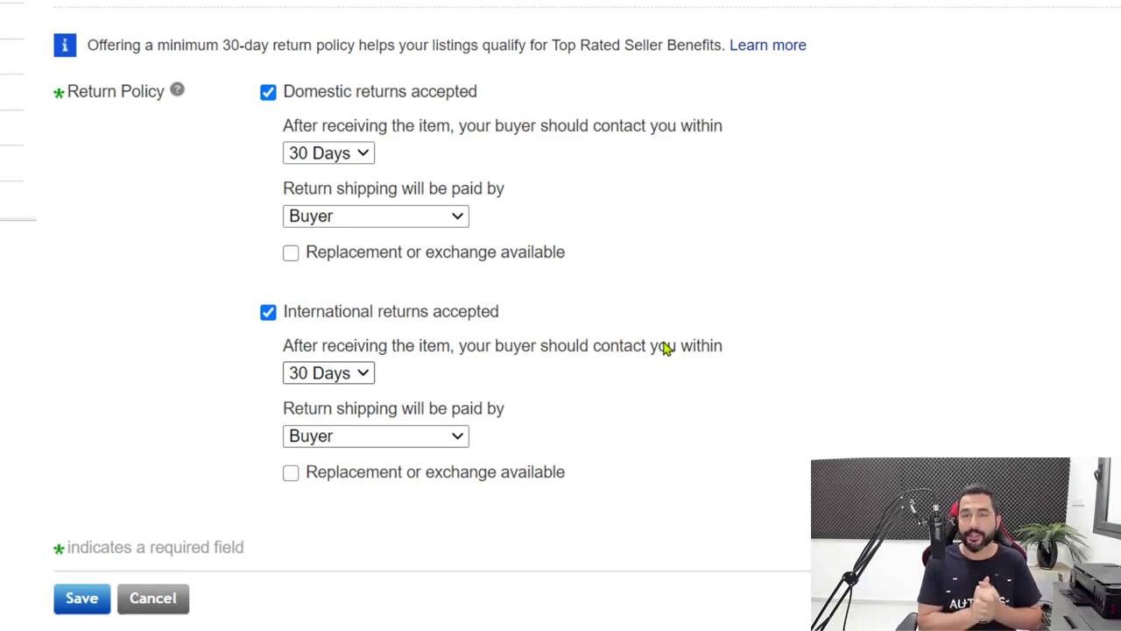
pyautogui.scroll(1, 578, 397)
pyautogui.scroll(-2, 556, 388)
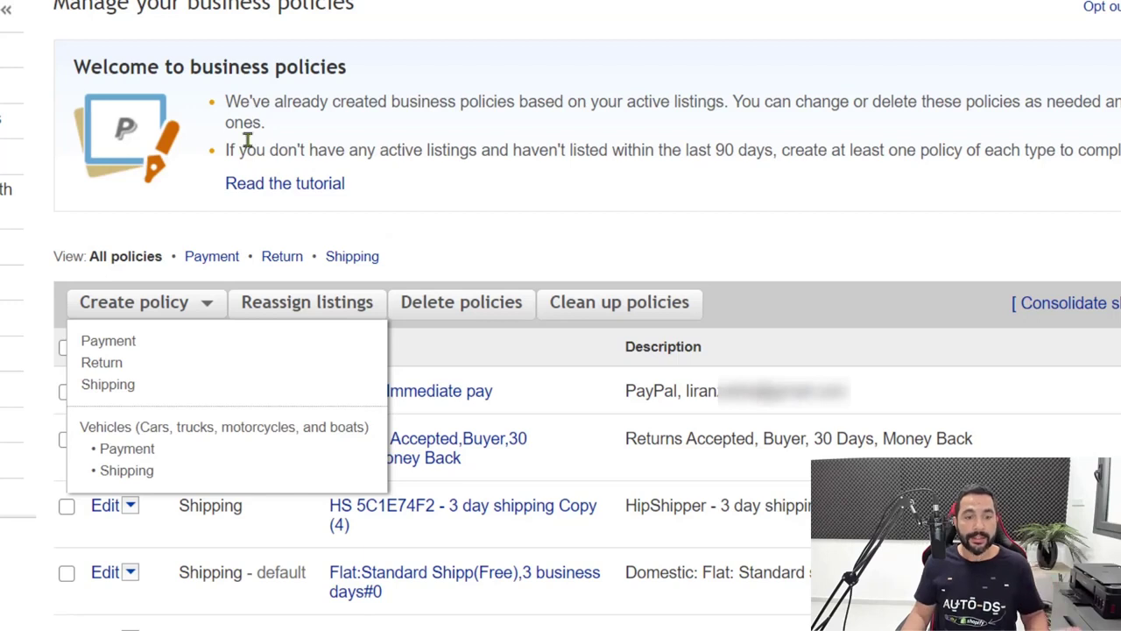
# Choose Create policy > Shipping and enter the name 'AliExpress Shipping Policy'
pyautogui.click(445, 240)
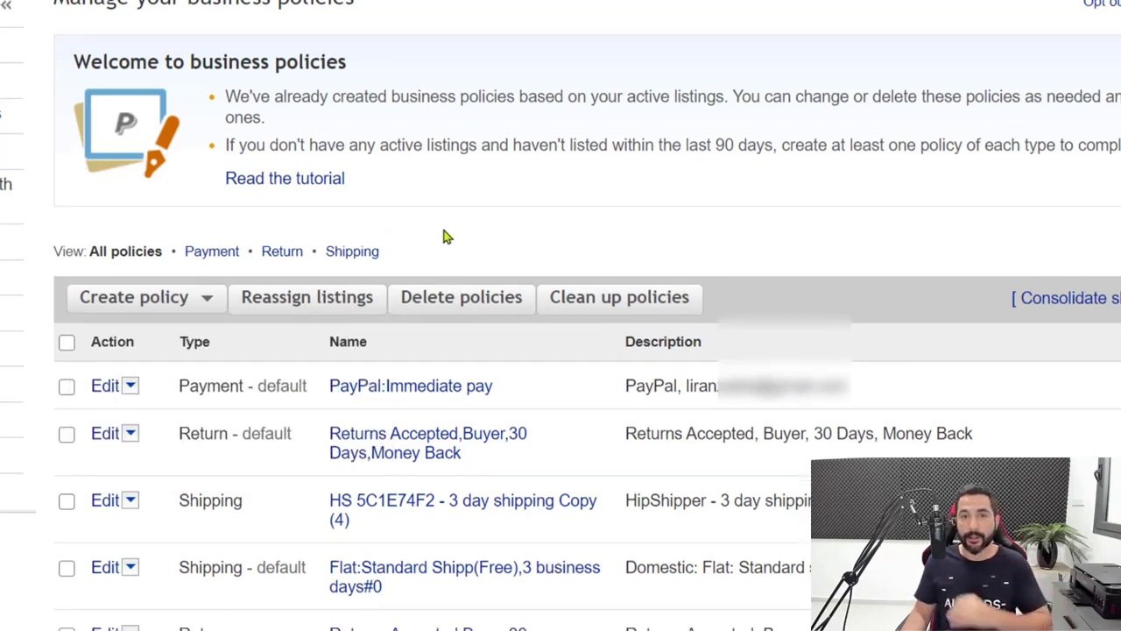
pyautogui.scroll(-1, 445, 237)
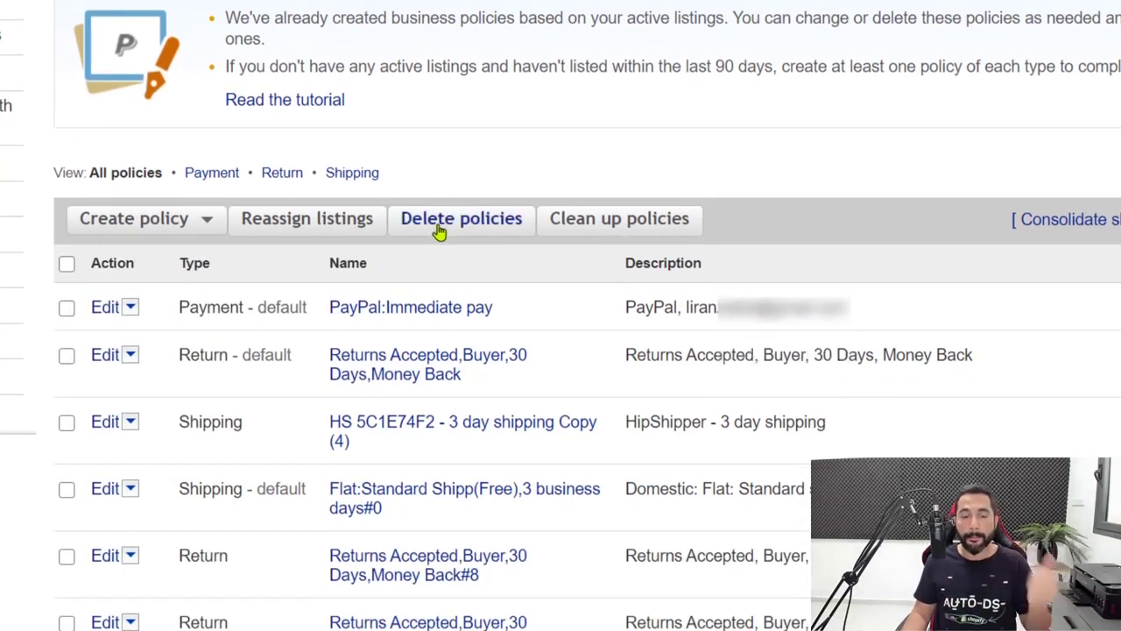
pyautogui.click(187, 233)
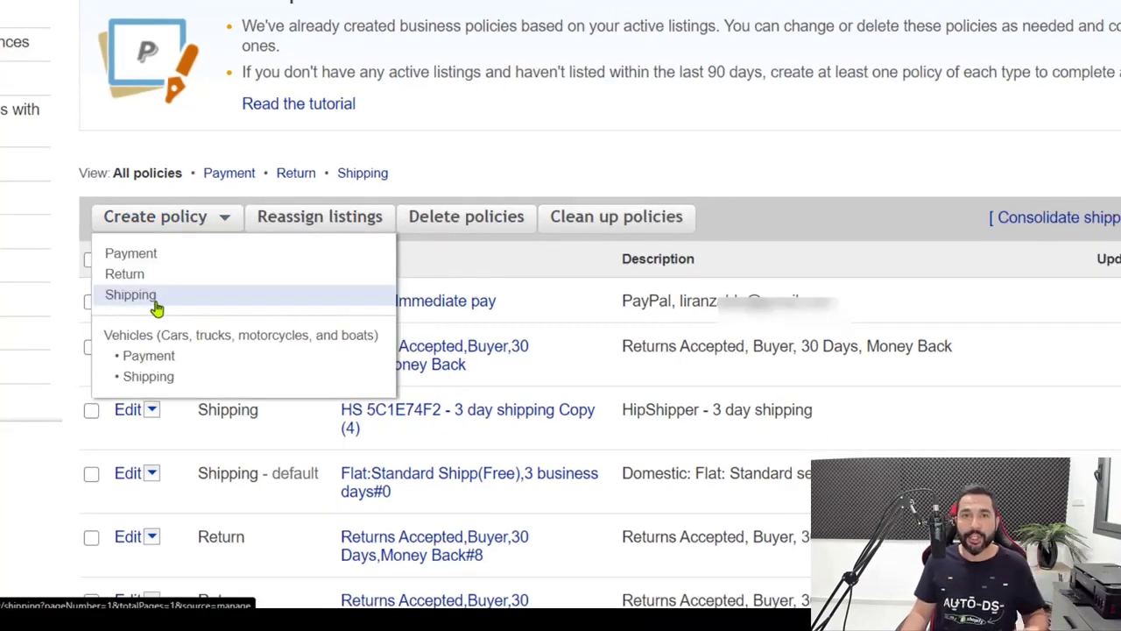
pyautogui.click(155, 304)
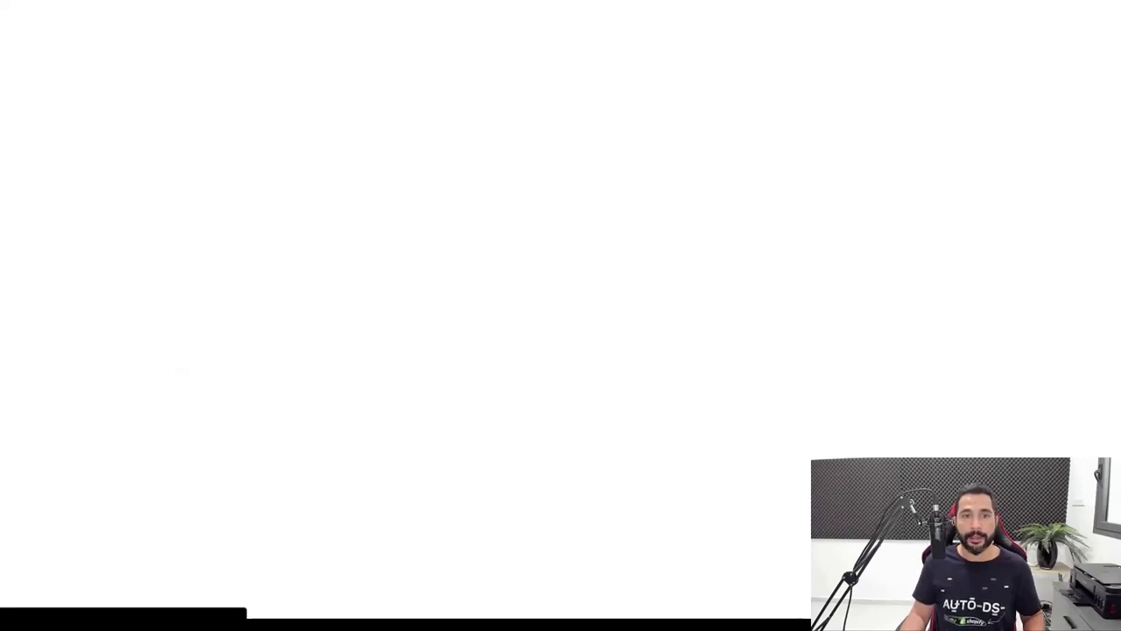
pyautogui.click(257, 113)
pyautogui.write('AliExpress Shipping')
pyautogui.press('BackSpace')
pyautogui.press('BackSpace')
pyautogui.write('g Policy')
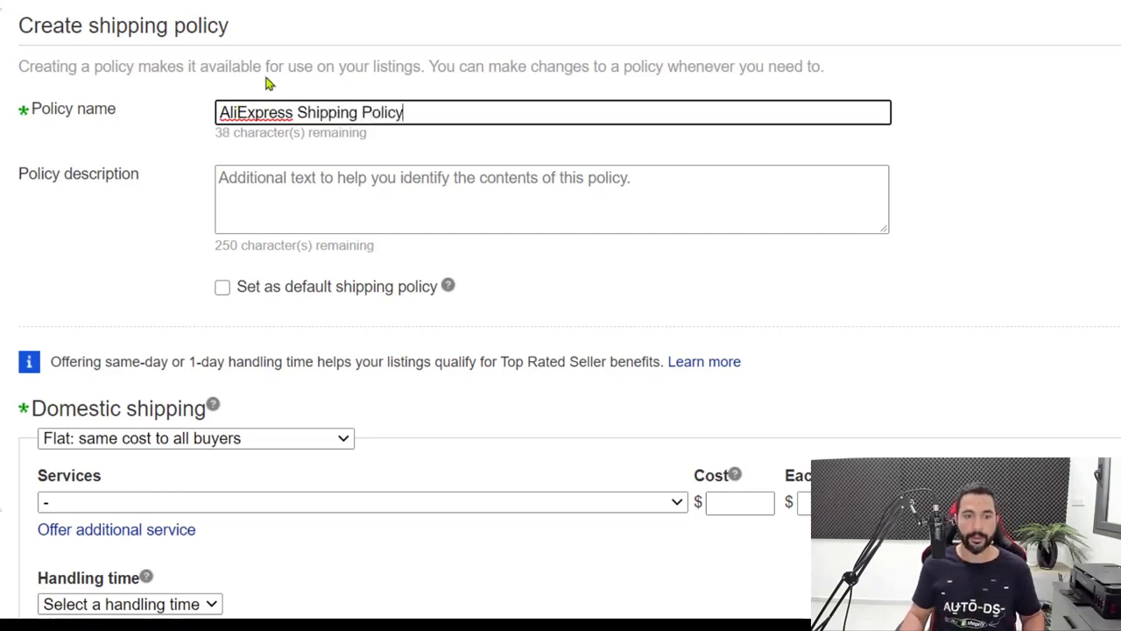
# Keep flat-rate domestic shipping and select Economy Shipping from outside US (11 to 23 business days)
pyautogui.scroll(-5, 145, 12)
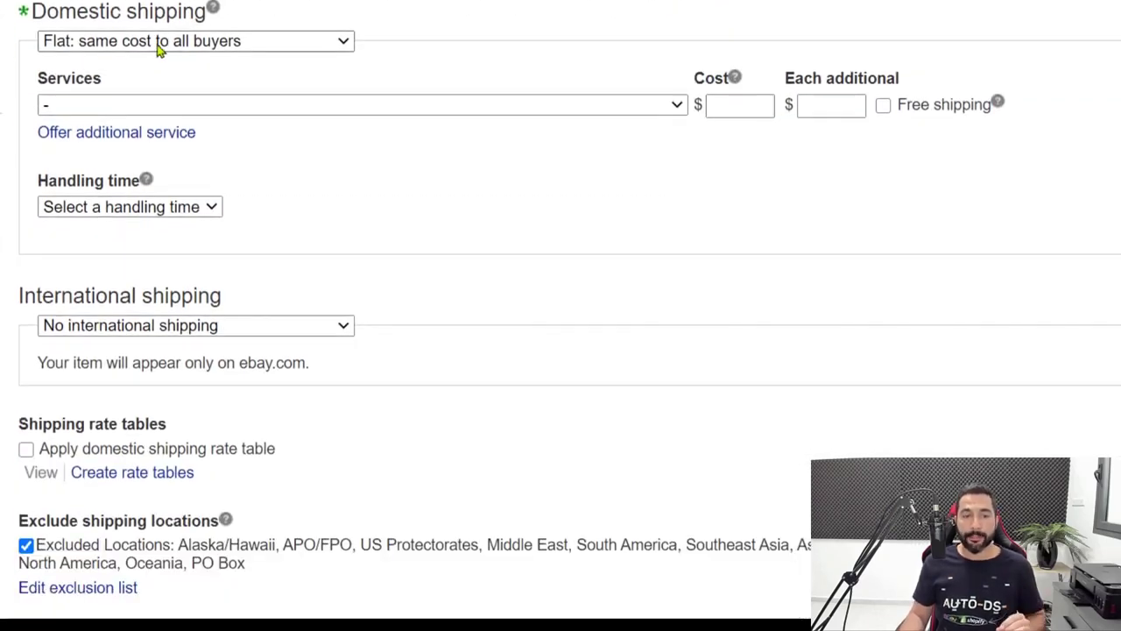
pyautogui.click(79, 48)
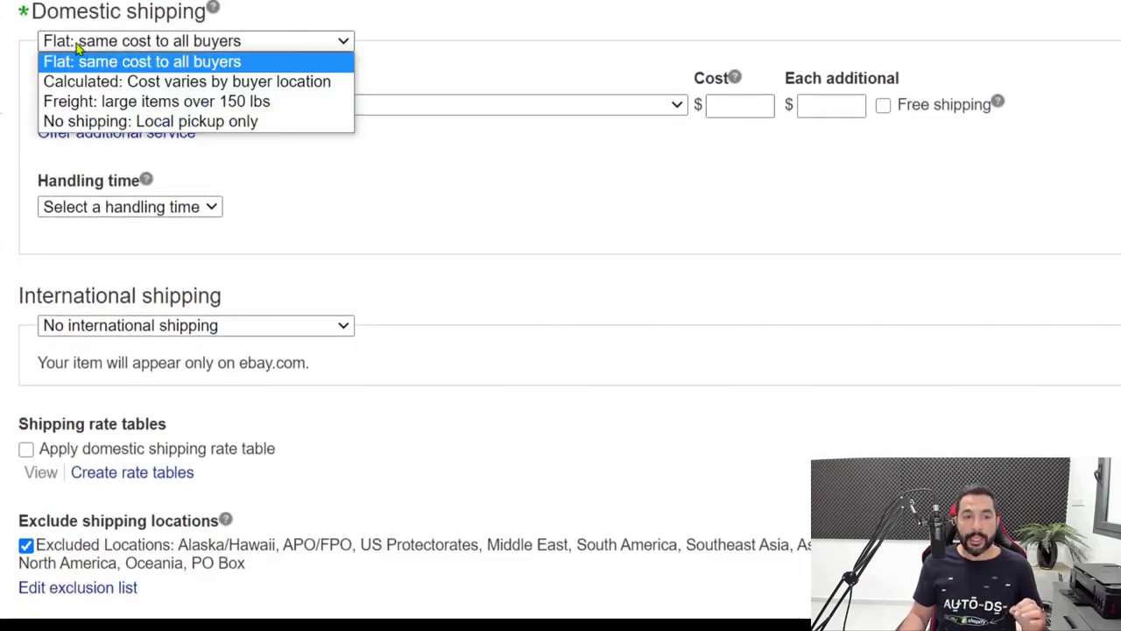
pyautogui.click(132, 61)
pyautogui.click(107, 107)
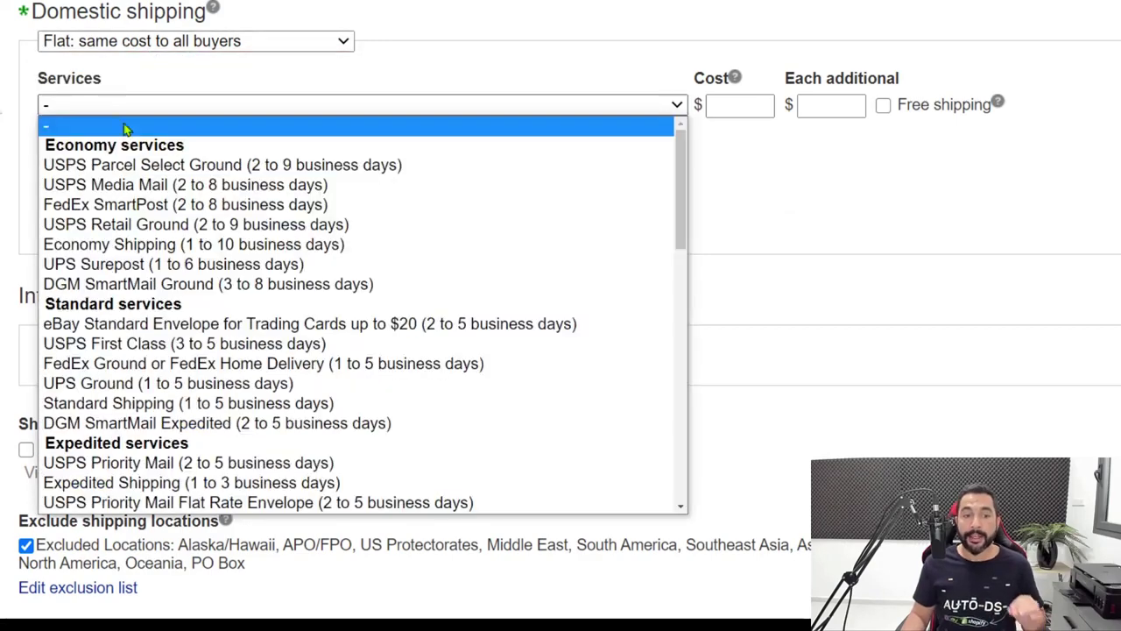
pyautogui.scroll(-10, 171, 263)
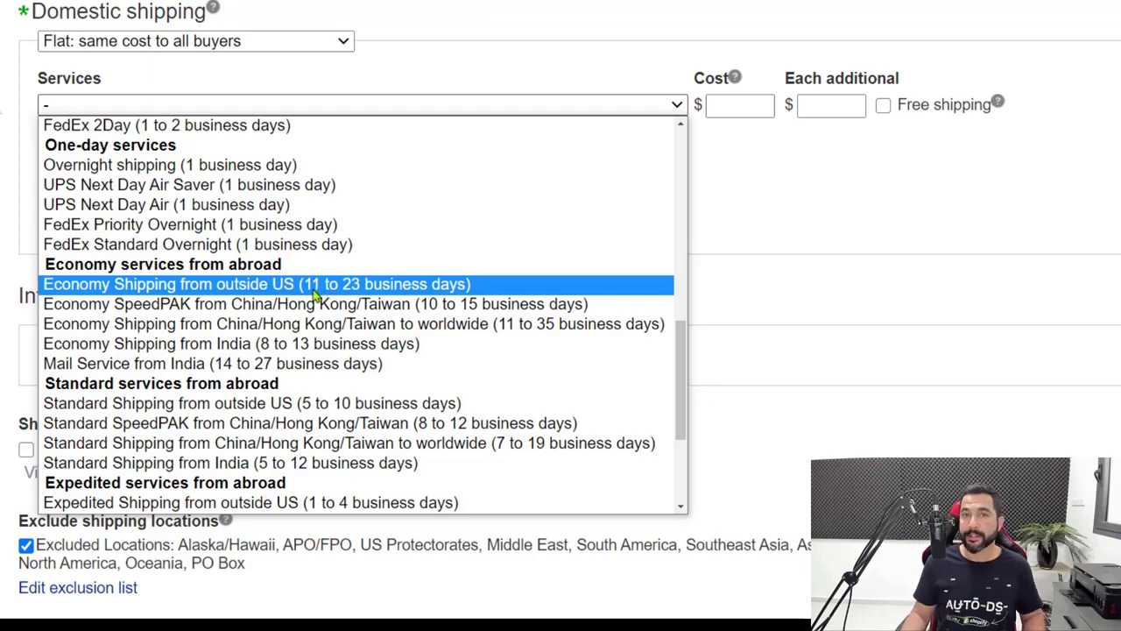
pyautogui.click(315, 290)
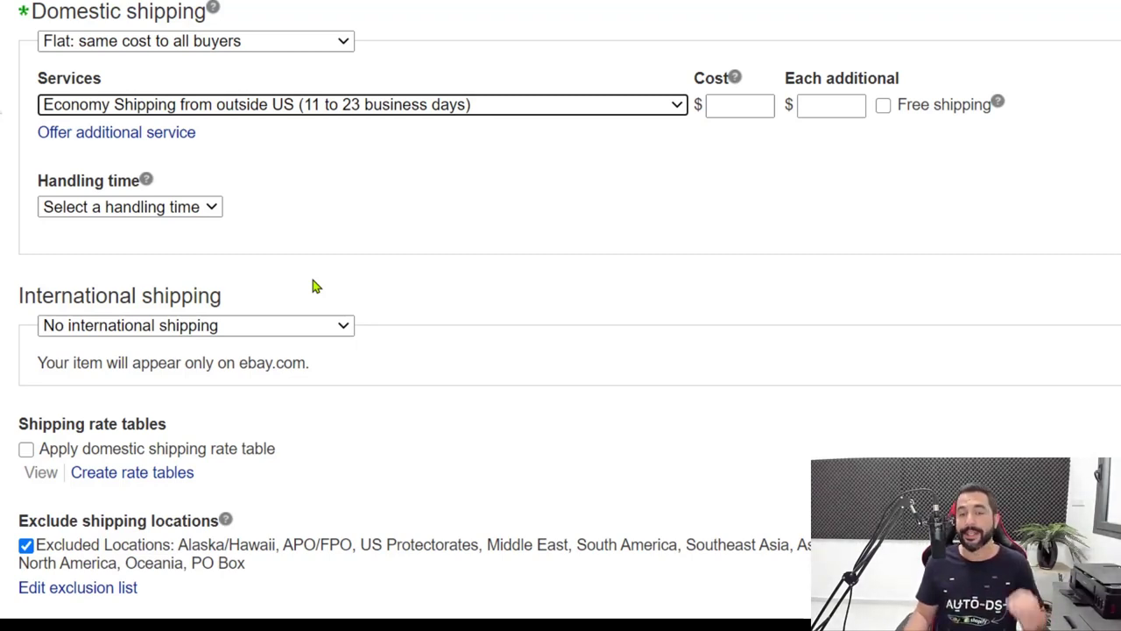
# Make the economy domestic service free shipping, with cost and each-additional amounts at 0.00
pyautogui.click(740, 105)
pyautogui.click(826, 110)
pyautogui.click(883, 105)
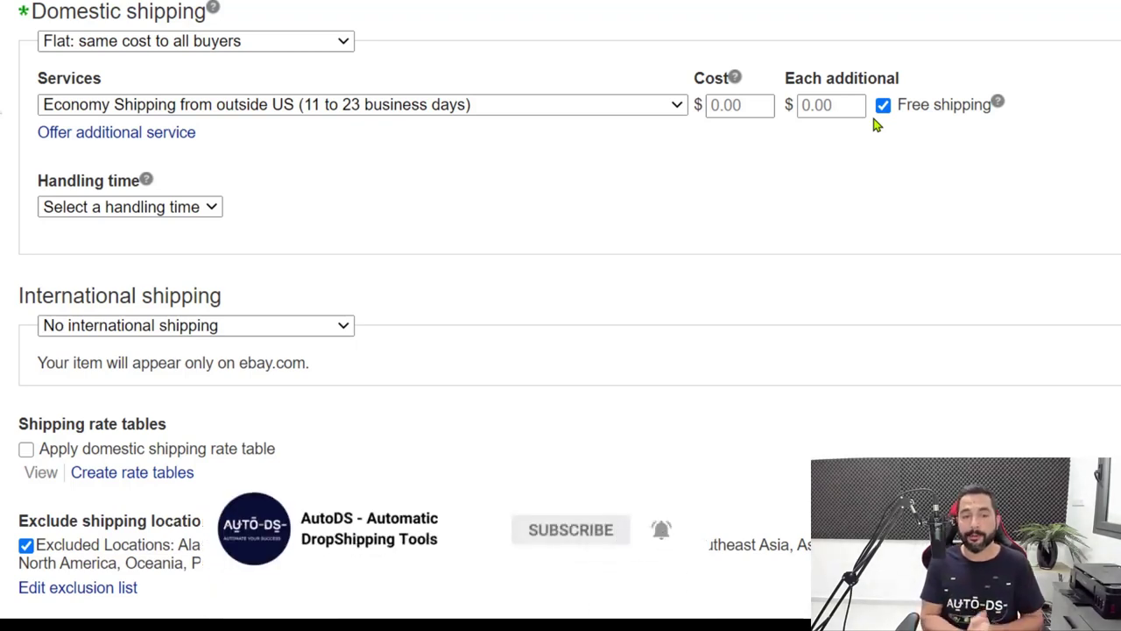
pyautogui.click(211, 210)
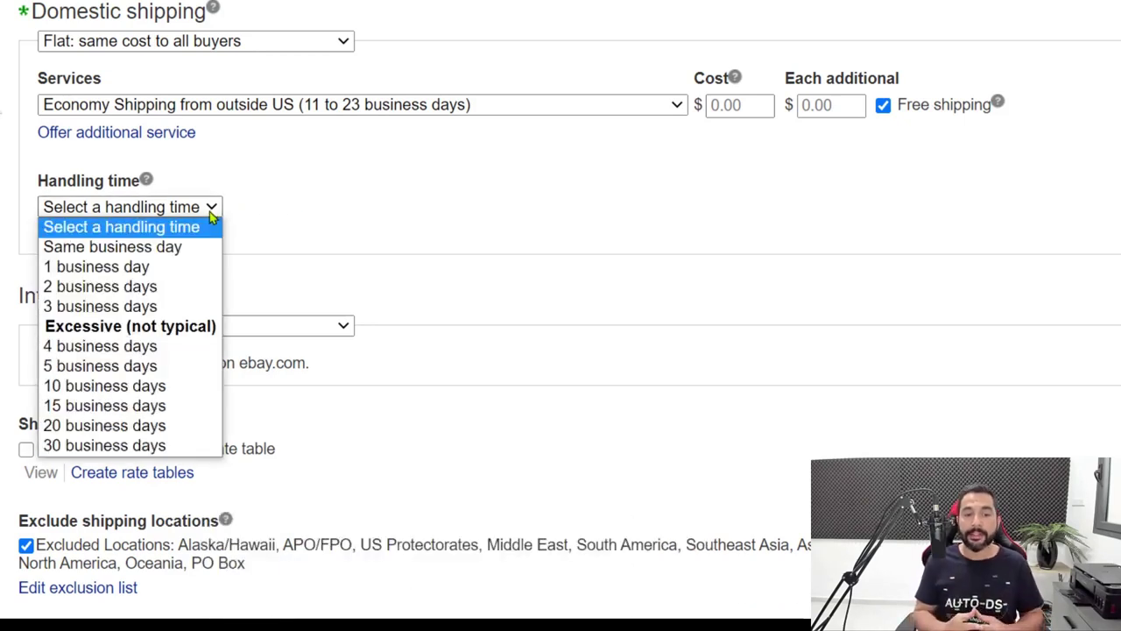
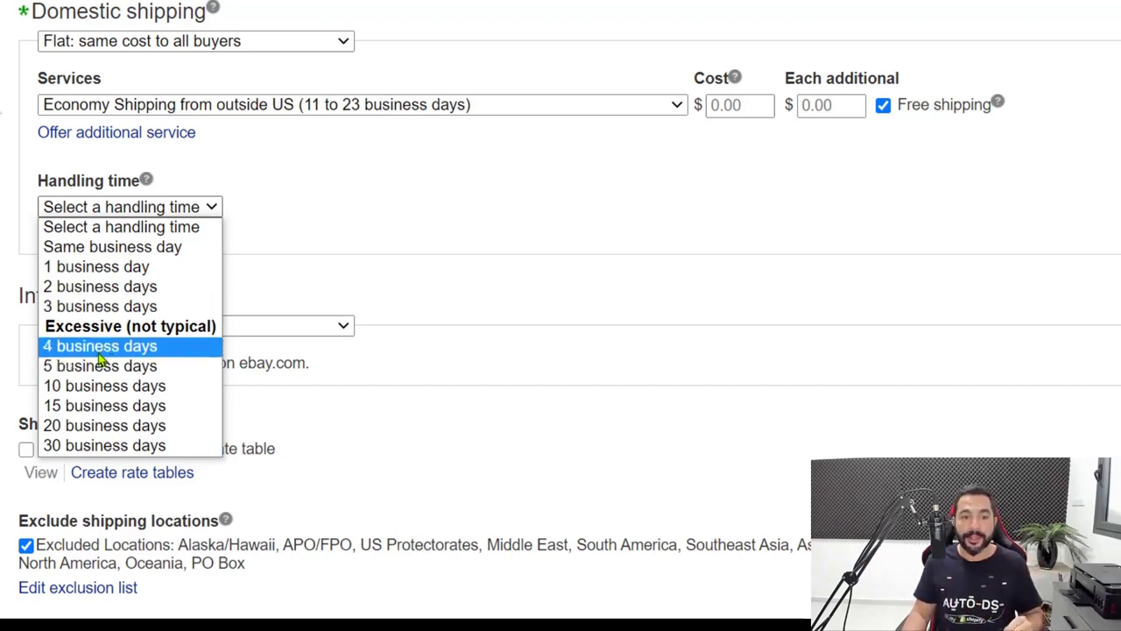
# Set handling time to 4 business days and add Economy SpeedPAK from China/Hong Kong/Taiwan at $2.99, $2.99 each additional
pyautogui.click(101, 349)
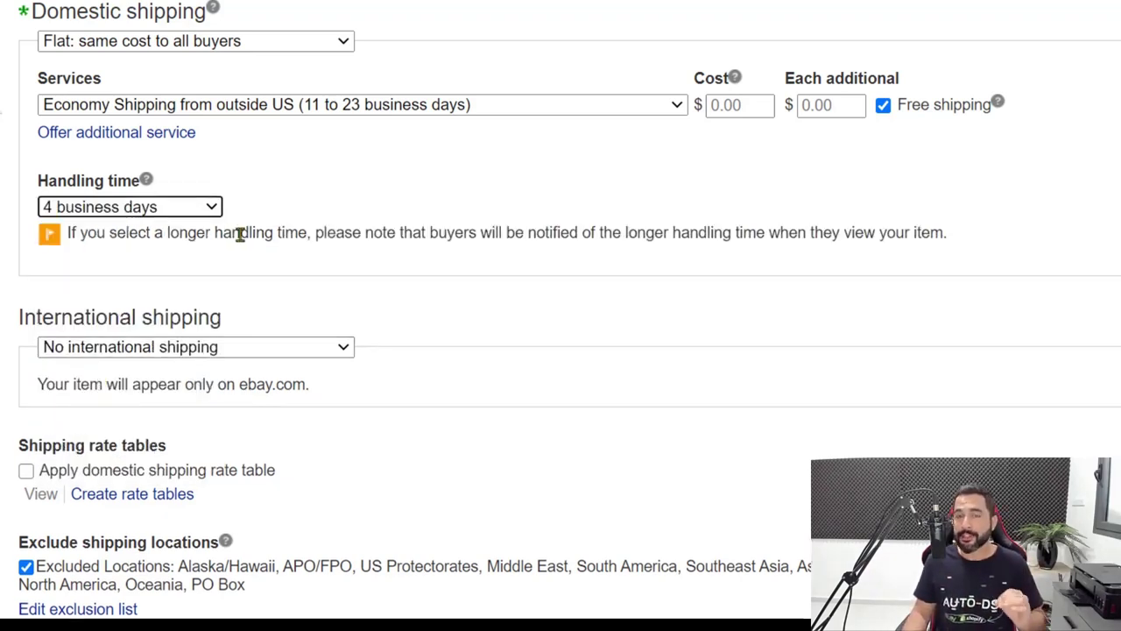
pyautogui.click(166, 133)
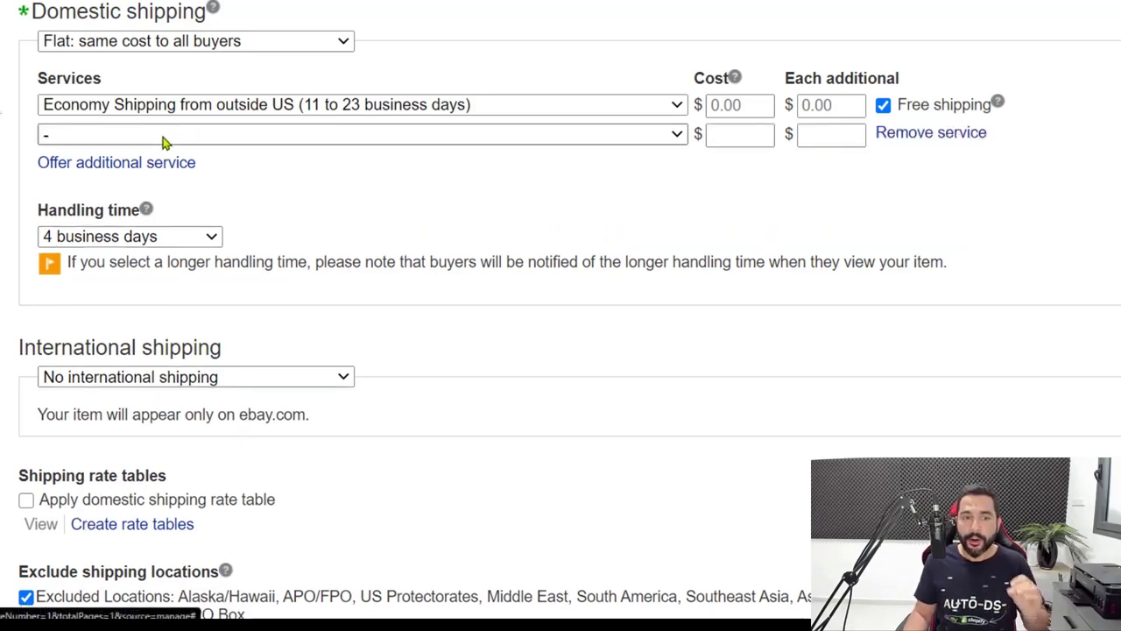
pyautogui.click(254, 137)
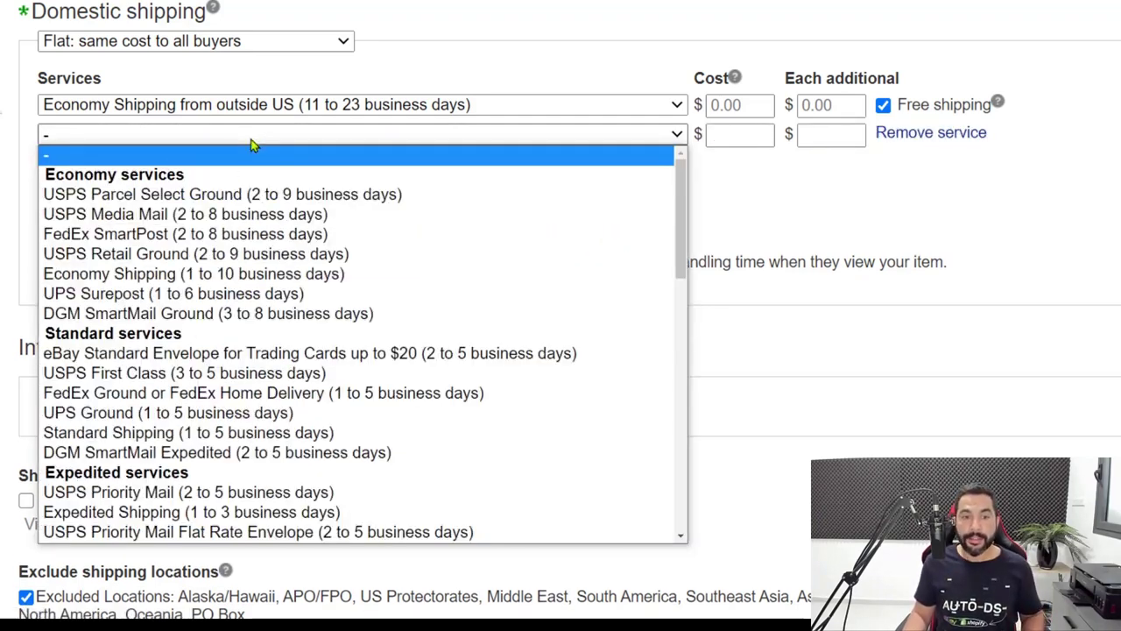
pyautogui.scroll(-3, 219, 333)
pyautogui.scroll(-10, 219, 333)
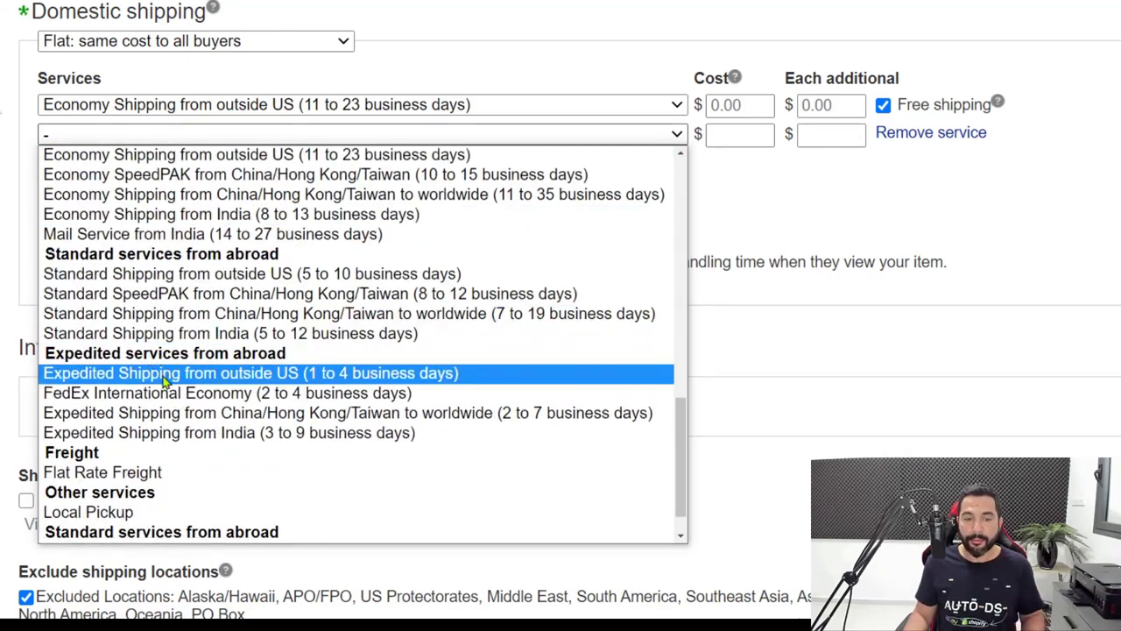
pyautogui.scroll(3, 163, 375)
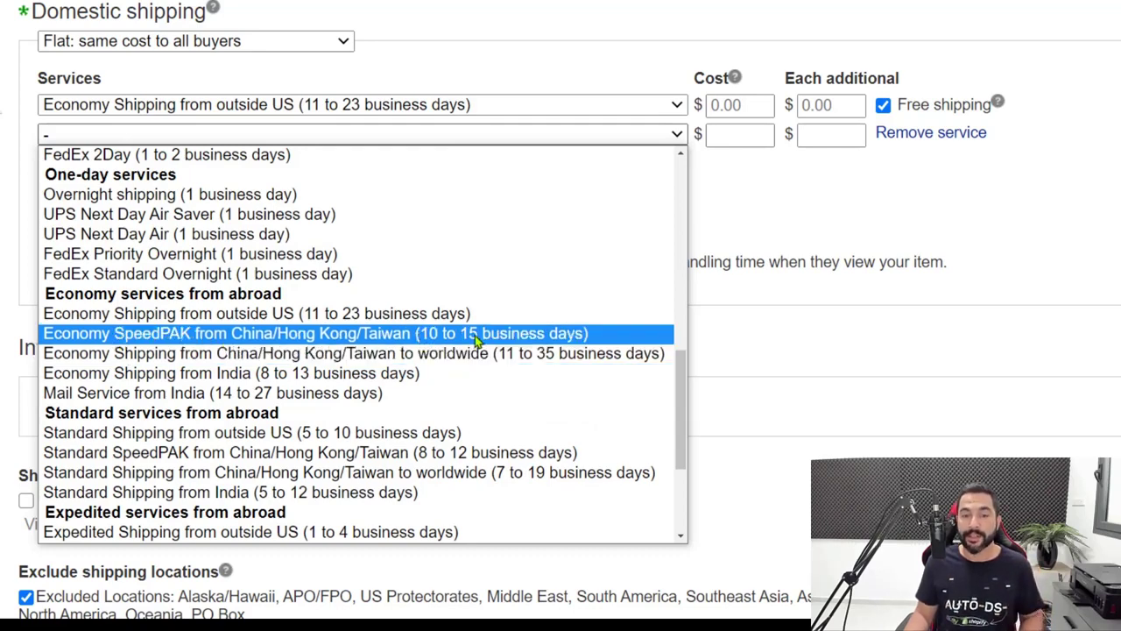
pyautogui.click(375, 335)
pyautogui.click(727, 134)
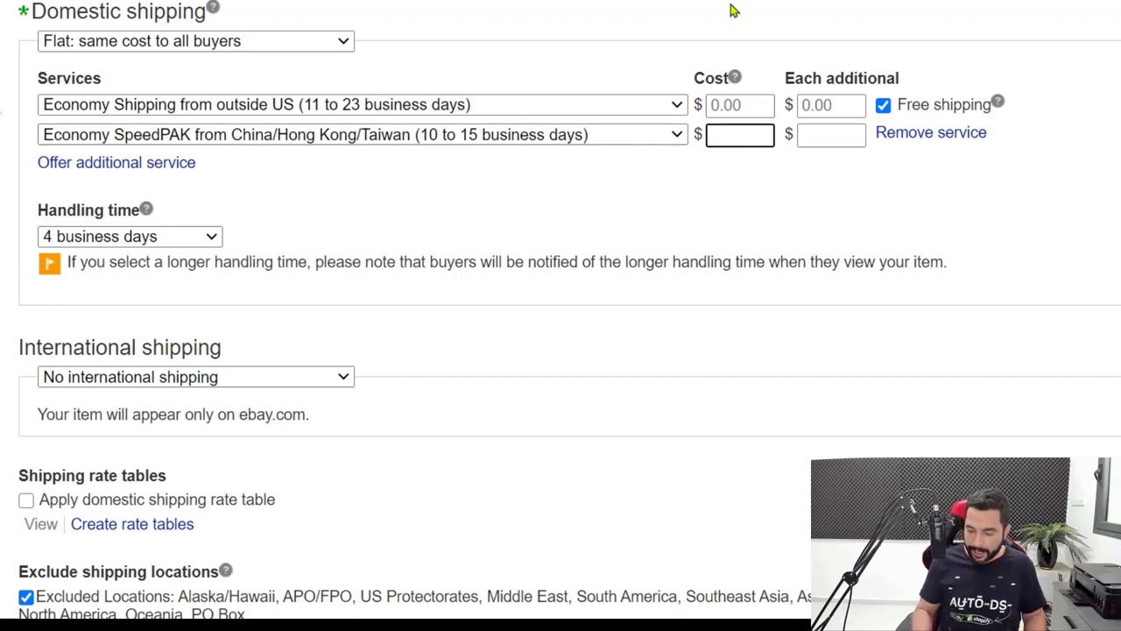
pyautogui.write('2.99')
pyautogui.press('Tab')
pyautogui.write('2.99')
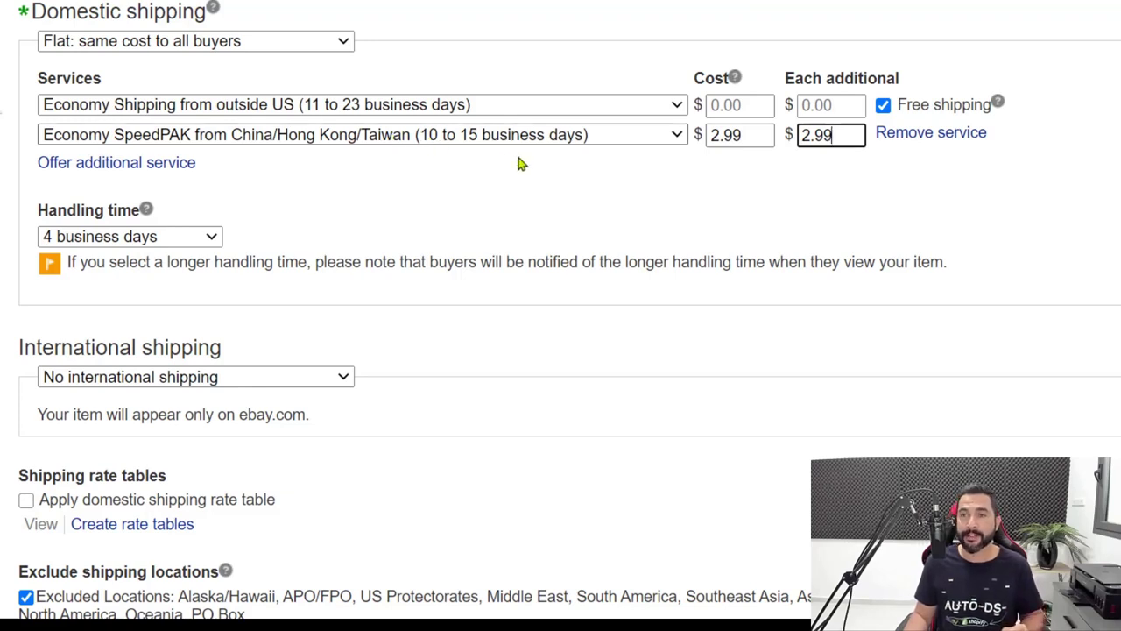
pyautogui.click(523, 178)
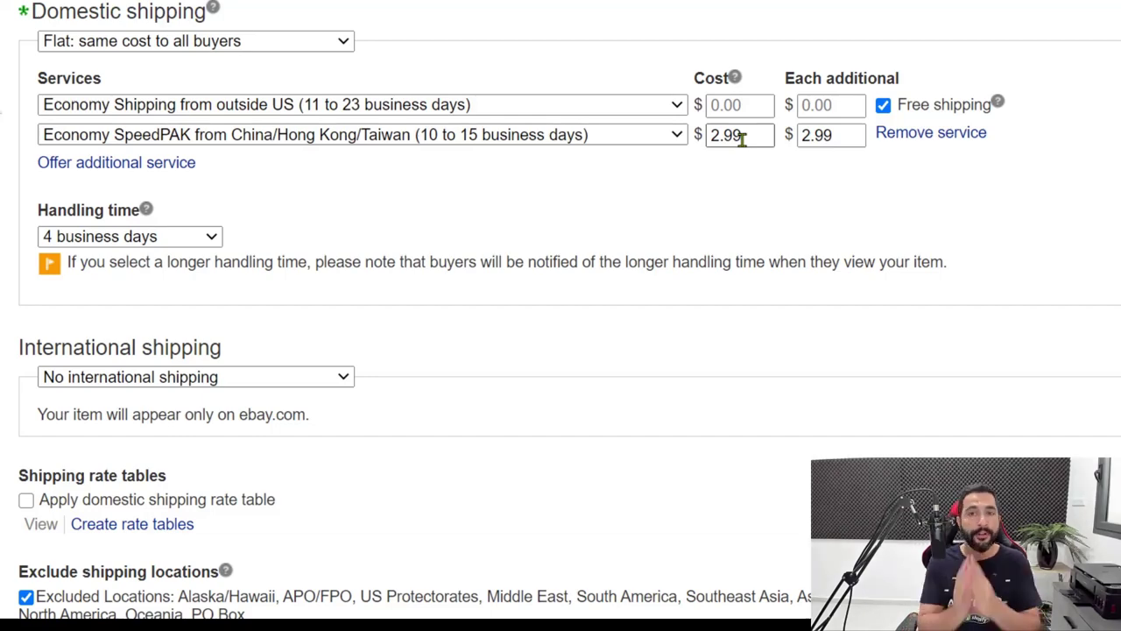
# Set International shipping to 'Flat: same cost to all buyers'
pyautogui.scroll(-1, 573, 295)
pyautogui.scroll(-1, 577, 296)
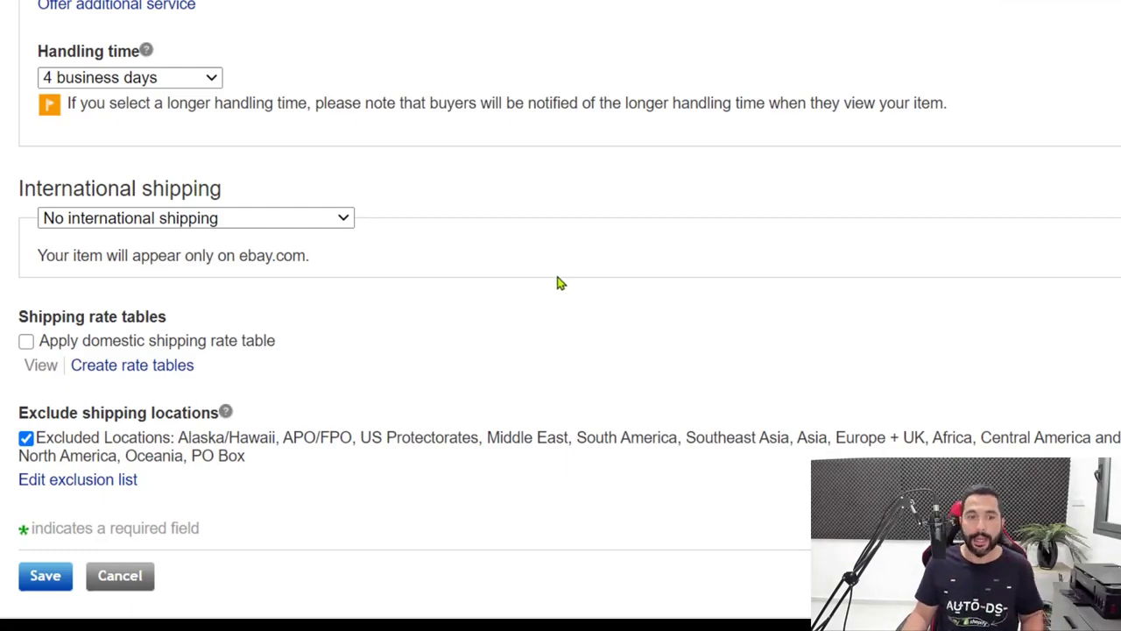
pyautogui.scroll(-2, 564, 287)
pyautogui.scroll(3, 555, 108)
pyautogui.scroll(-1, 508, 120)
pyautogui.scroll(1, 538, 67)
pyautogui.scroll(-3, 429, 159)
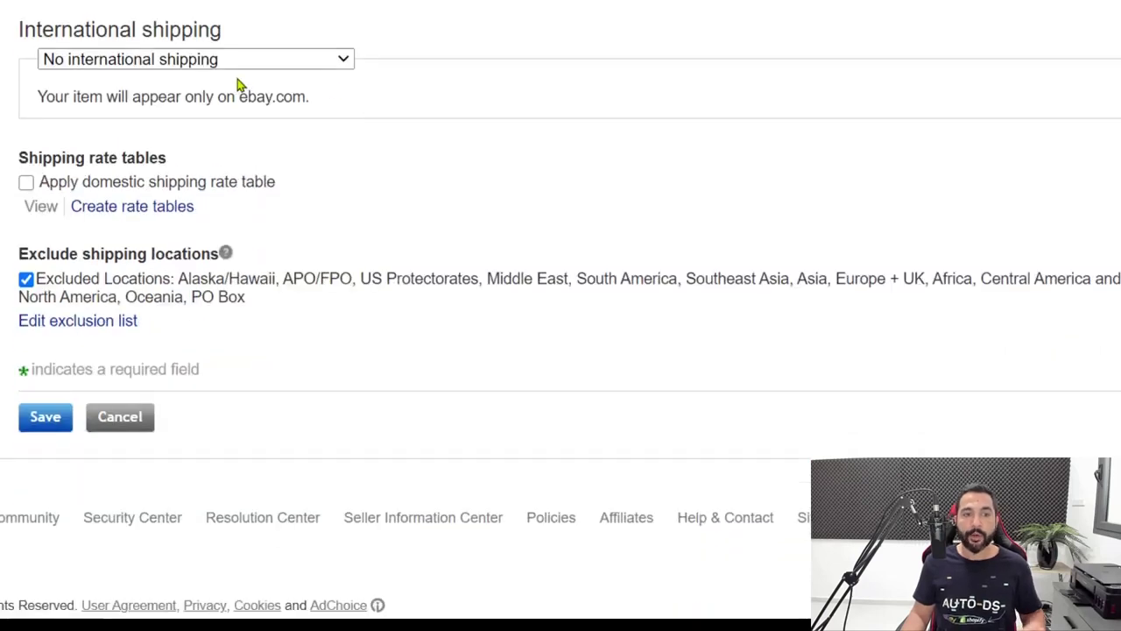
pyautogui.click(231, 61)
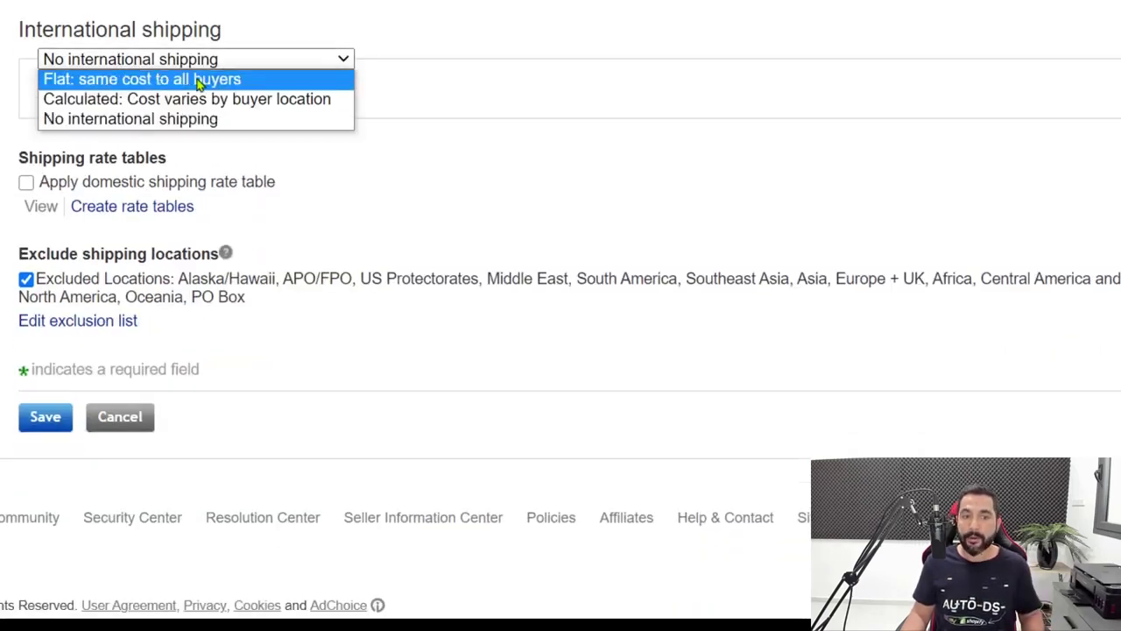
pyautogui.click(191, 81)
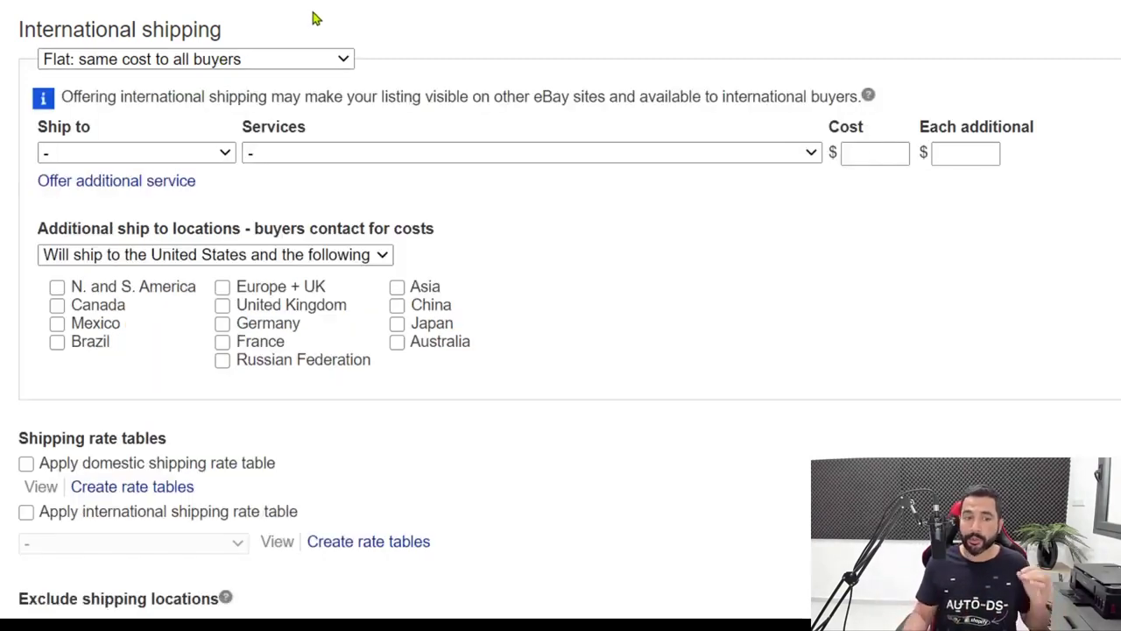
# Ship to custom locations with Economy Shipping from China/Hong Kong/Taiwan at $0, $0 each additional
pyautogui.click(145, 154)
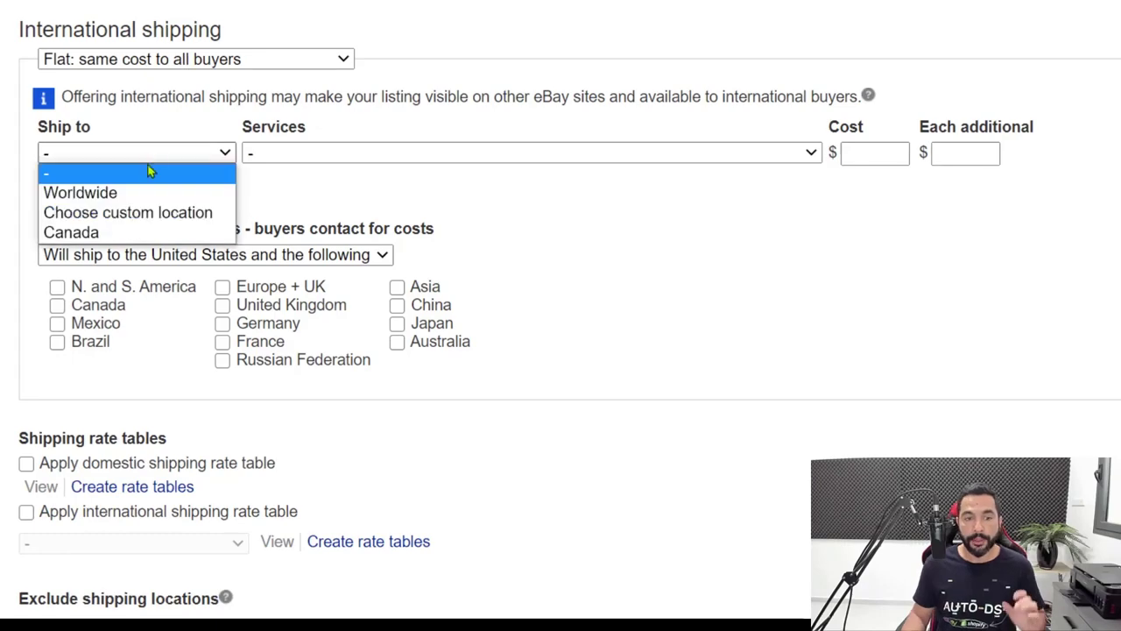
pyautogui.click(127, 219)
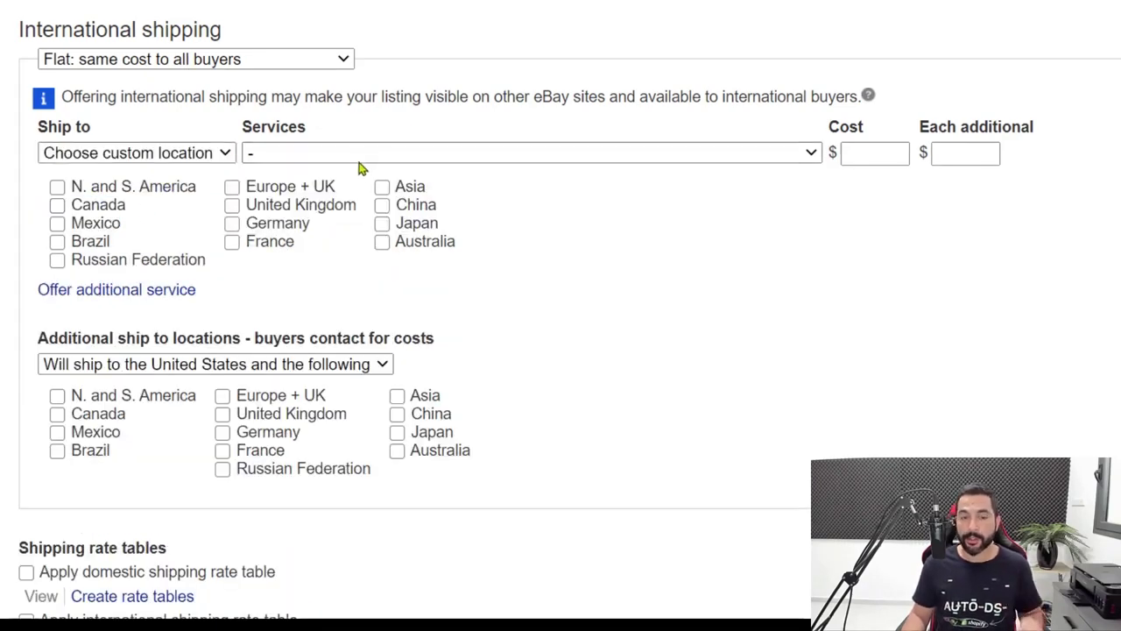
pyautogui.click(361, 154)
pyautogui.scroll(-8, 358, 280)
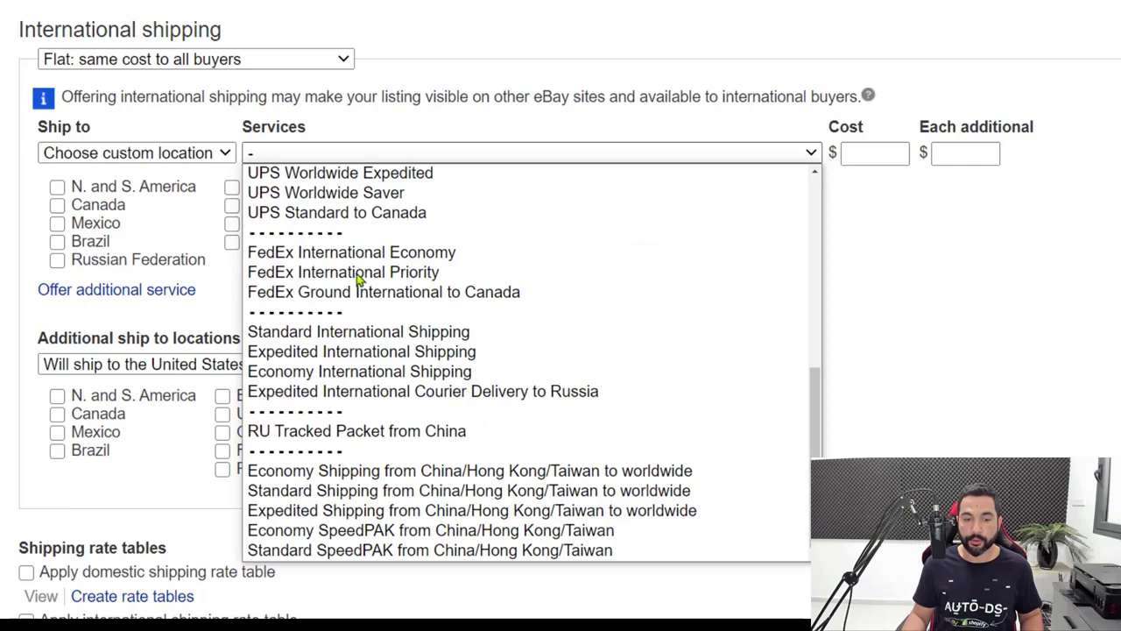
pyautogui.click(353, 479)
pyautogui.click(878, 150)
pyautogui.press('Tab')
pyautogui.write('0')
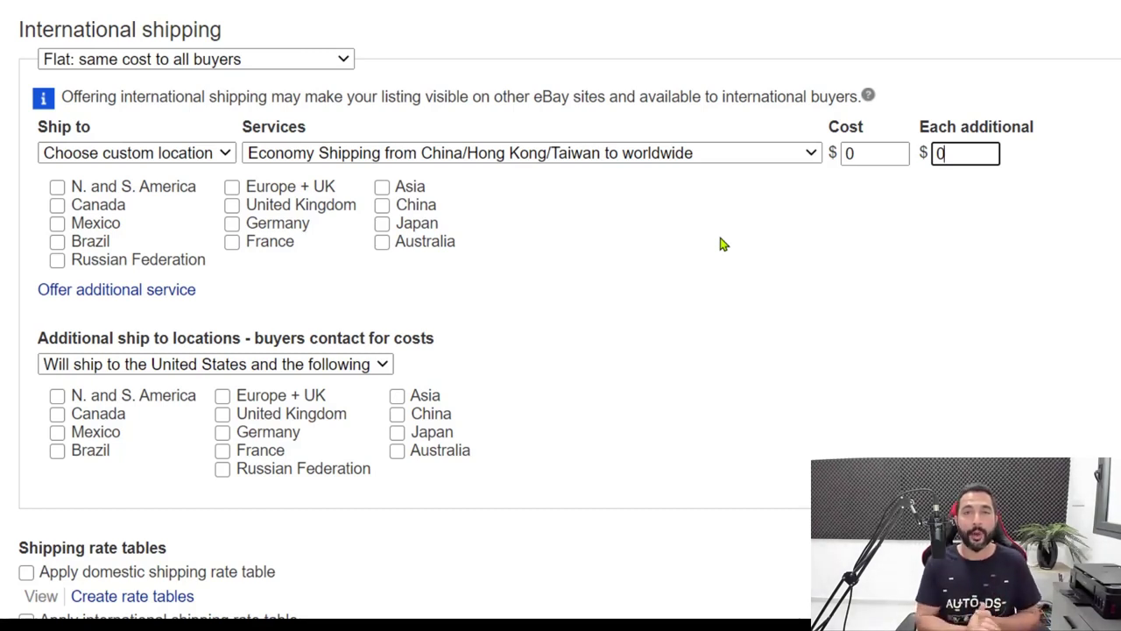
# Tick Canada, Europe + UK, United Kingdom, Germany, France, Japan and Australia as destinations
pyautogui.click(57, 207)
pyautogui.click(232, 186)
pyautogui.click(232, 205)
pyautogui.click(232, 224)
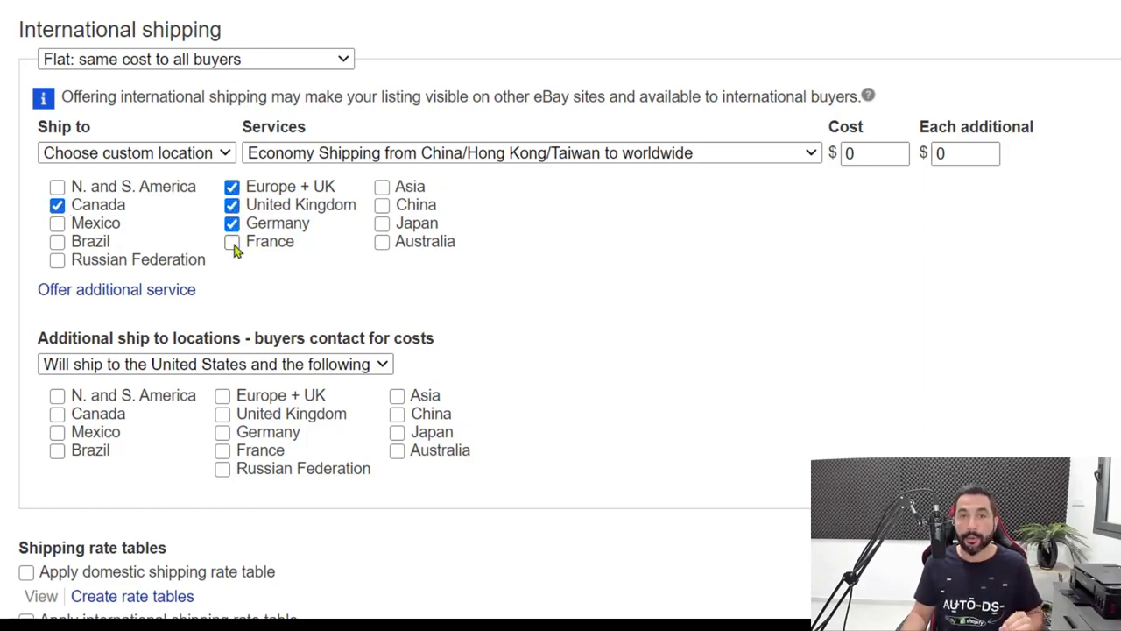
pyautogui.click(231, 243)
pyautogui.click(382, 225)
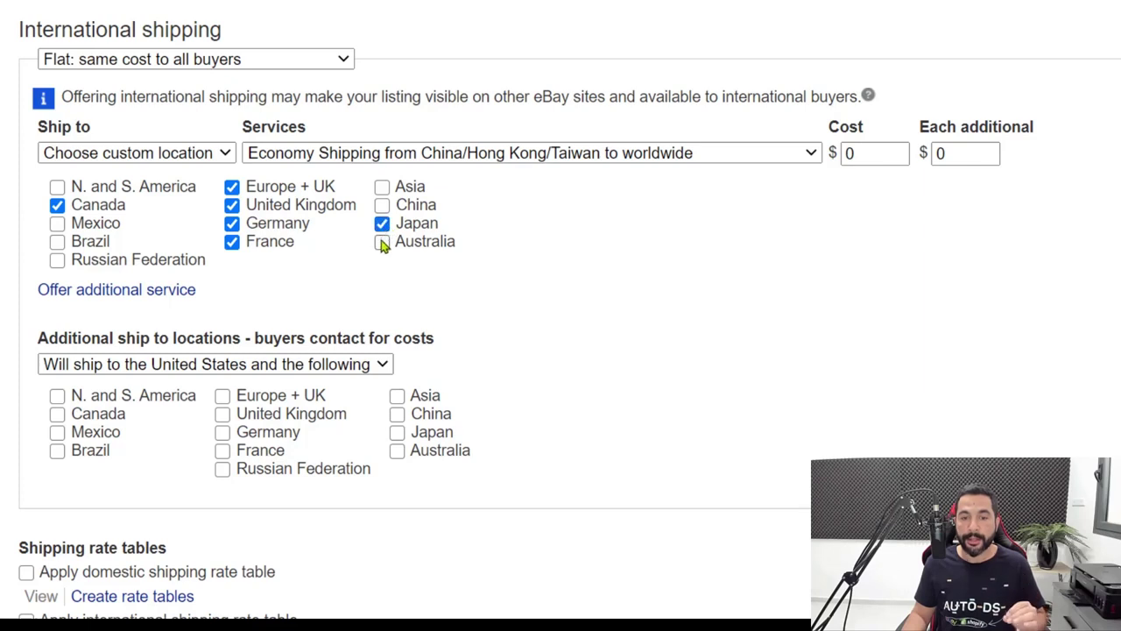
pyautogui.click(383, 244)
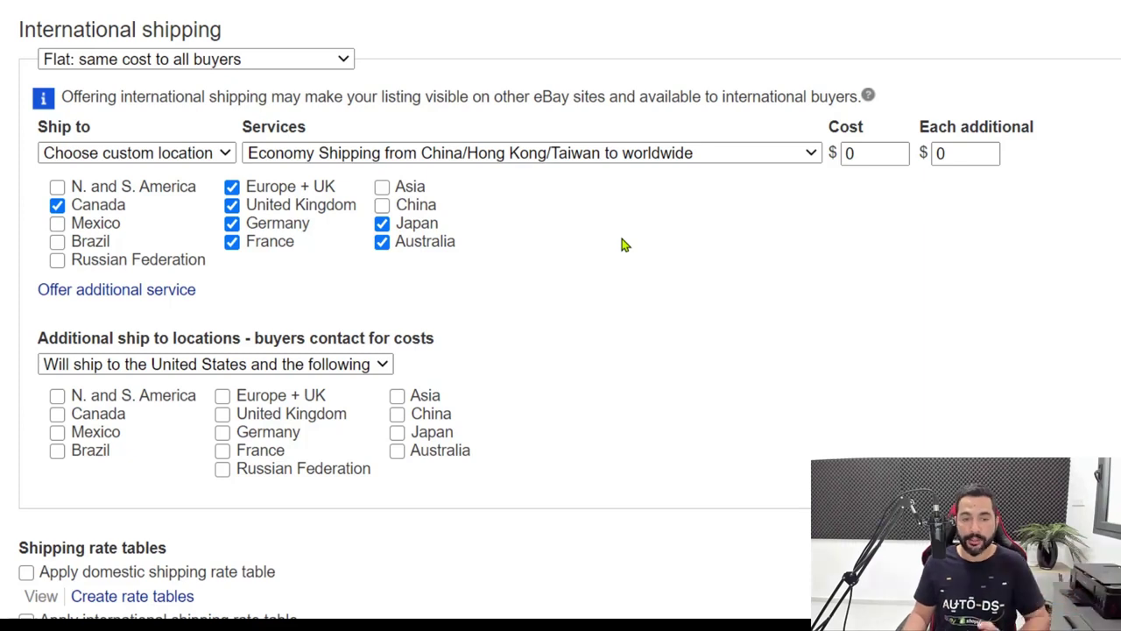
pyautogui.scroll(-1, 624, 248)
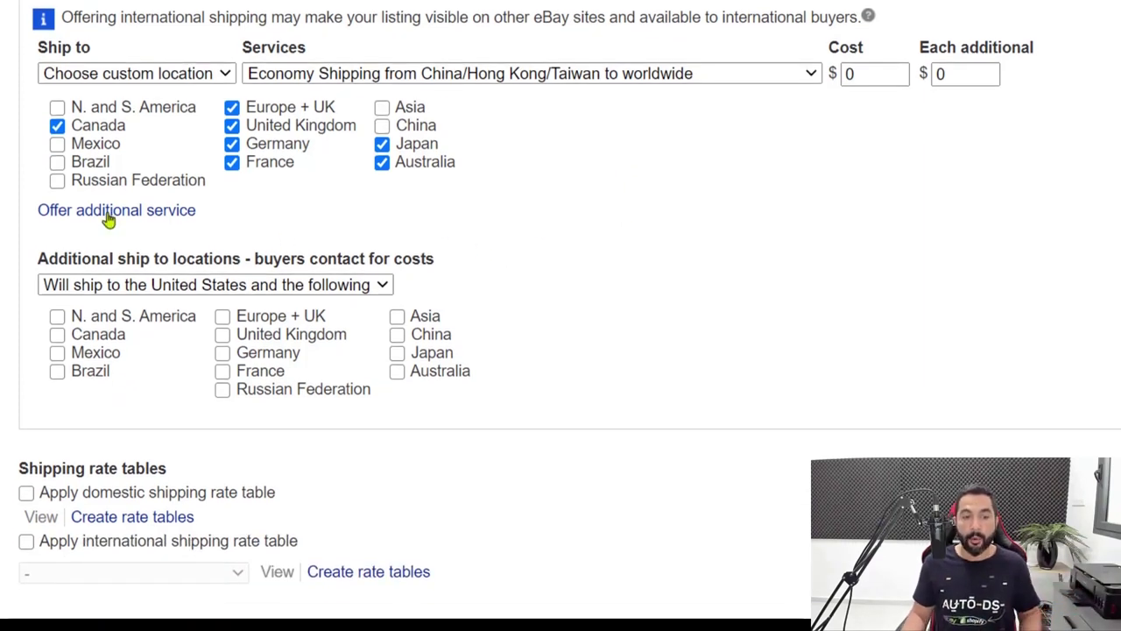
# Add a second international service: Standard Shipping from China/Hong Kong/Taiwan to custom locations
pyautogui.click(110, 216)
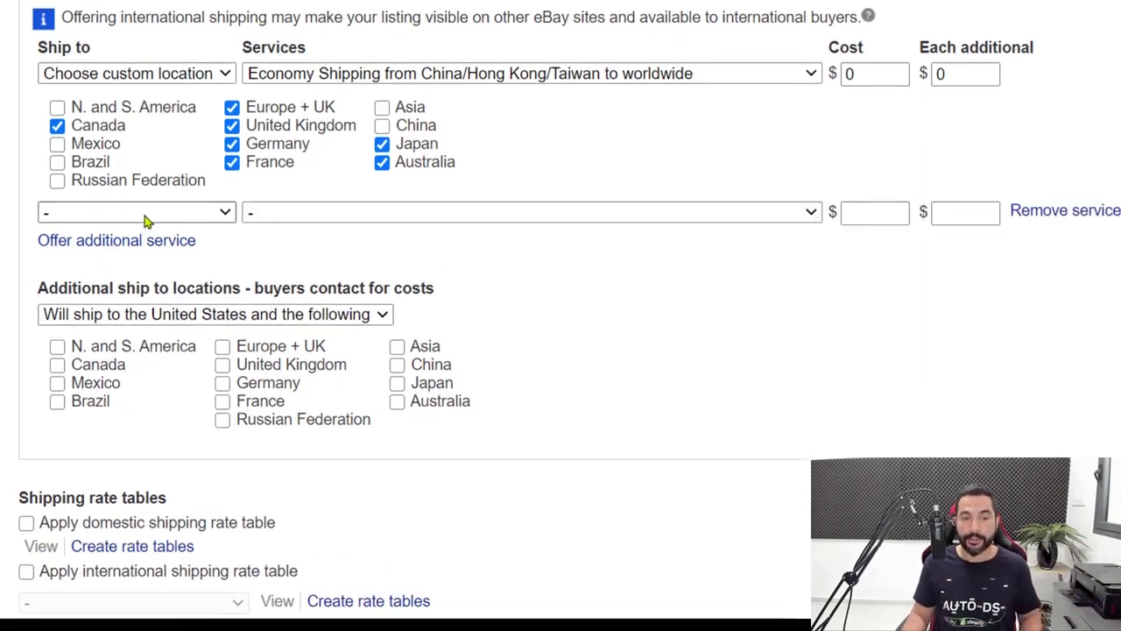
pyautogui.click(146, 219)
pyautogui.click(118, 271)
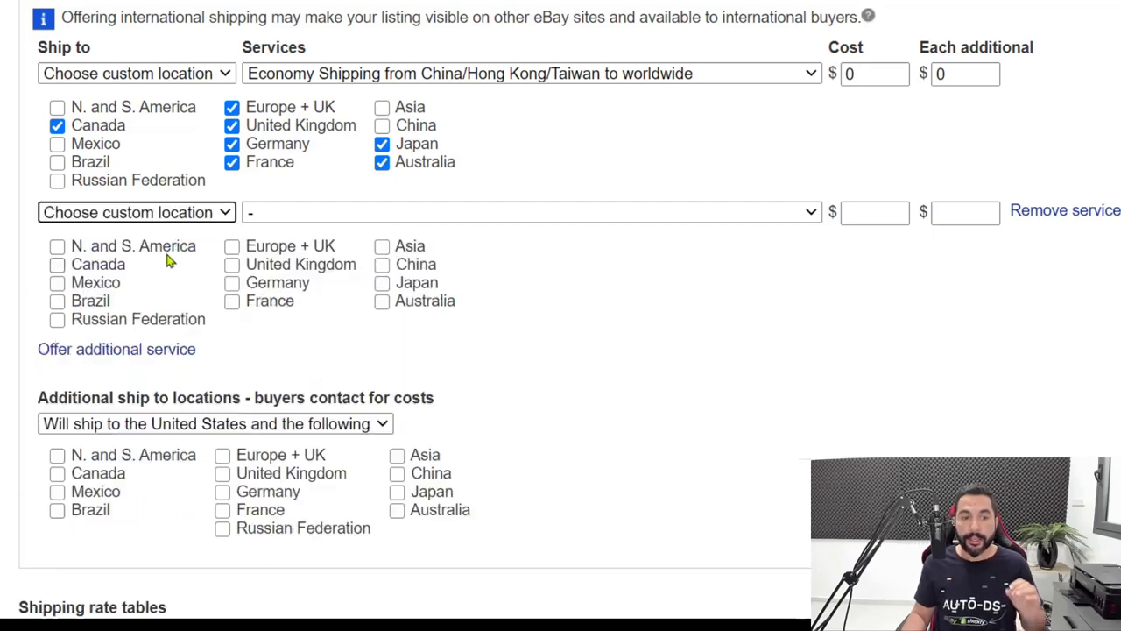
pyautogui.click(311, 214)
pyautogui.scroll(-5, 401, 458)
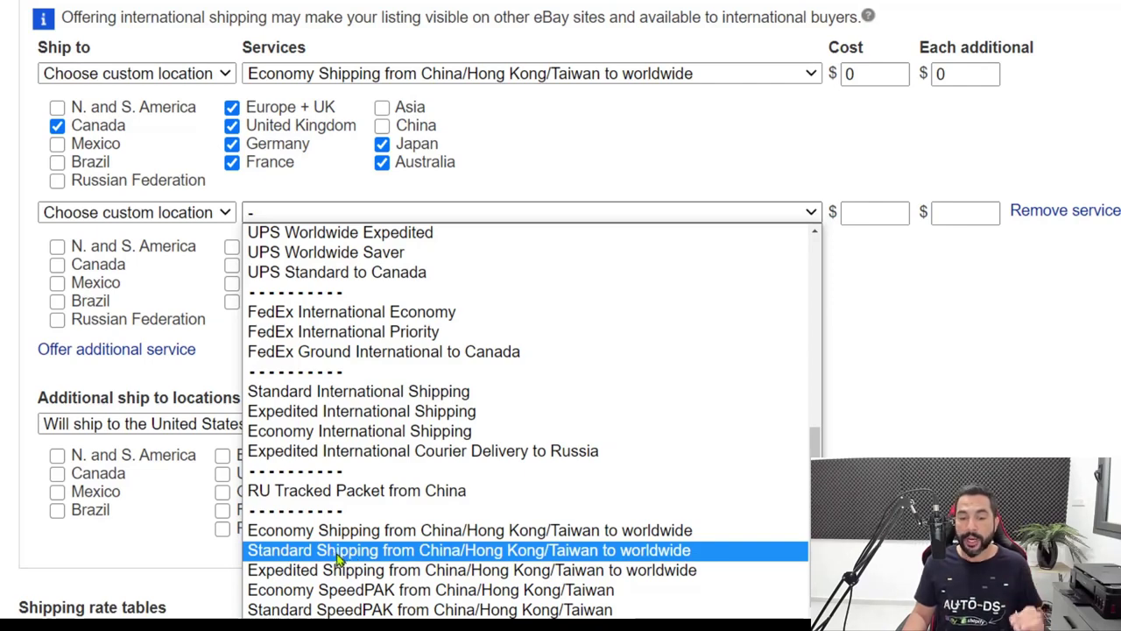
pyautogui.click(339, 552)
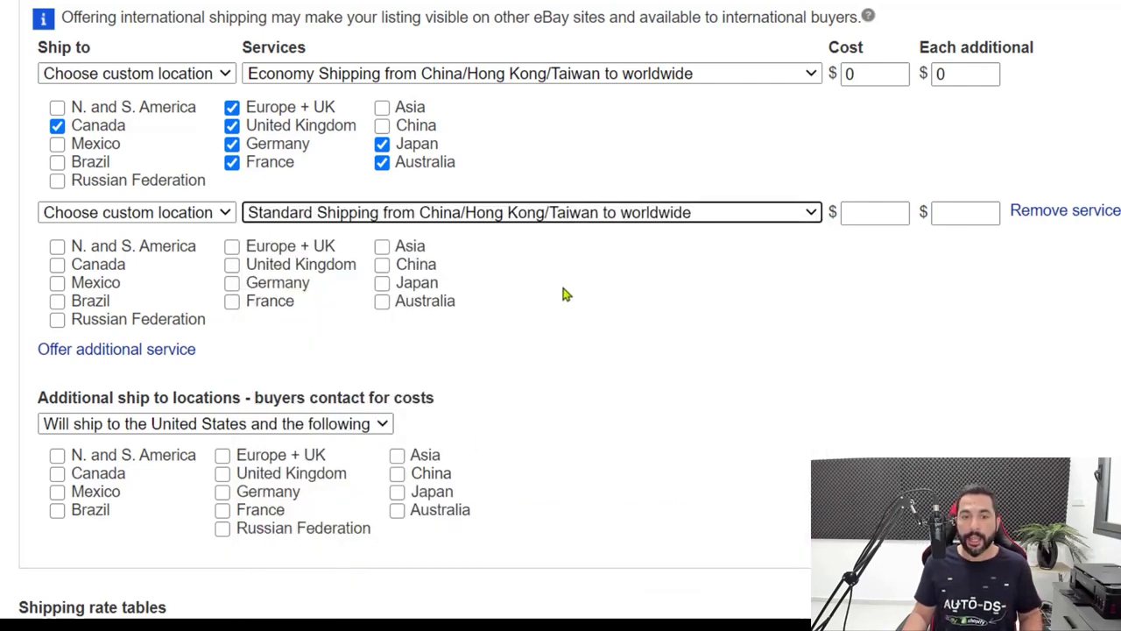
pyautogui.scroll(5, 707, 263)
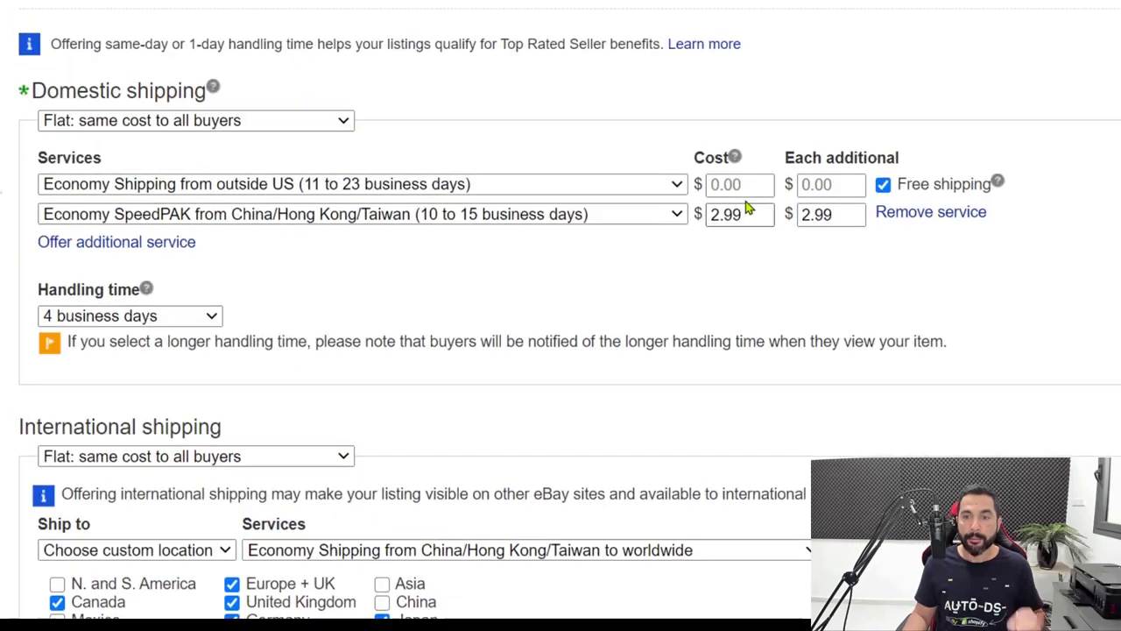
pyautogui.scroll(-3, 476, 220)
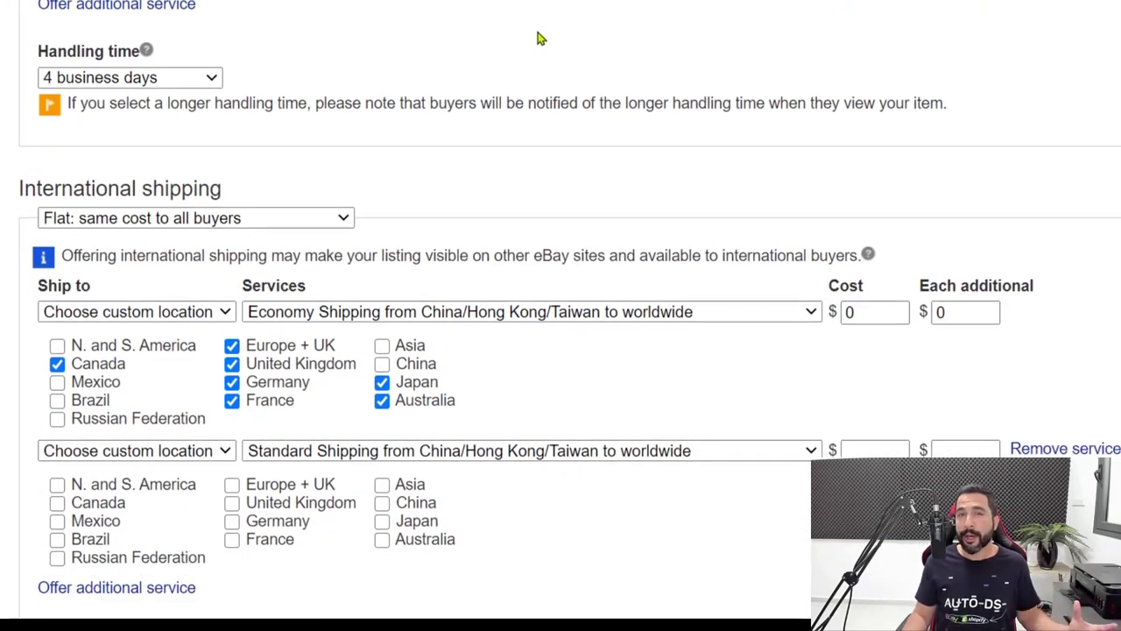
pyautogui.scroll(-1, 499, 231)
pyautogui.scroll(-1, 515, 314)
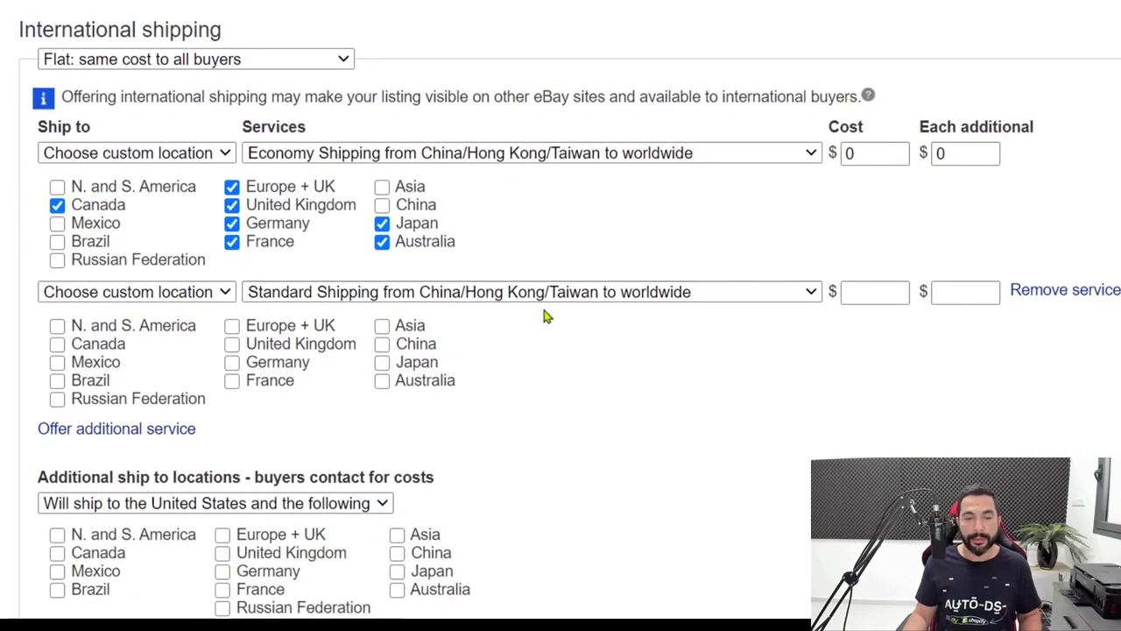
# Set Standard Shipping's cost to $1.97 with $0.97 each additional
pyautogui.click(867, 290)
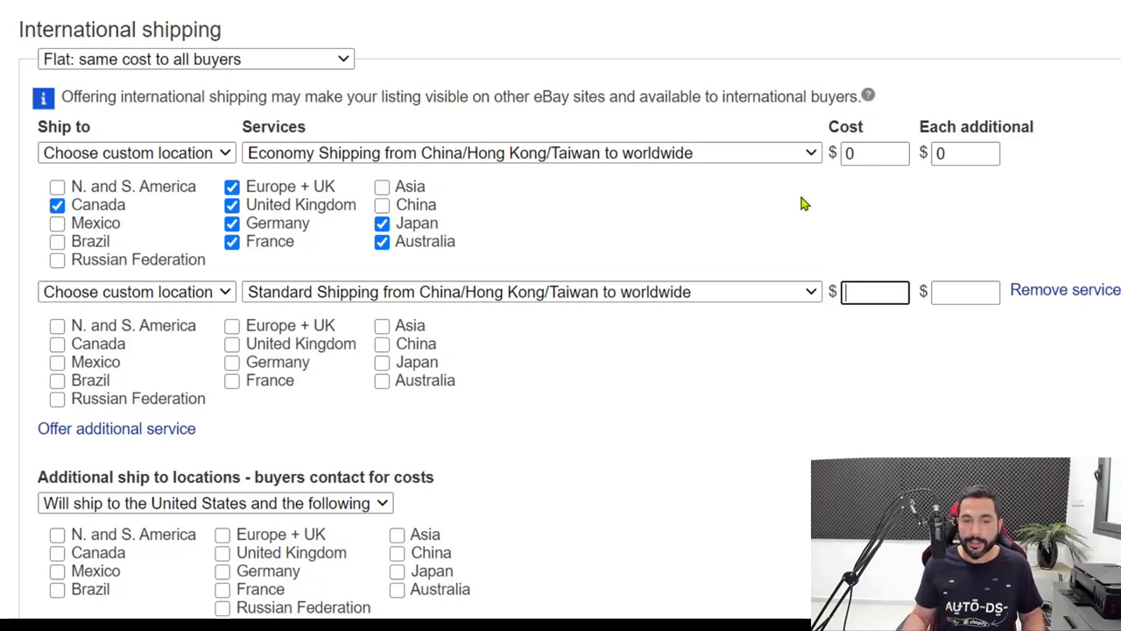
pyautogui.write('2.97')
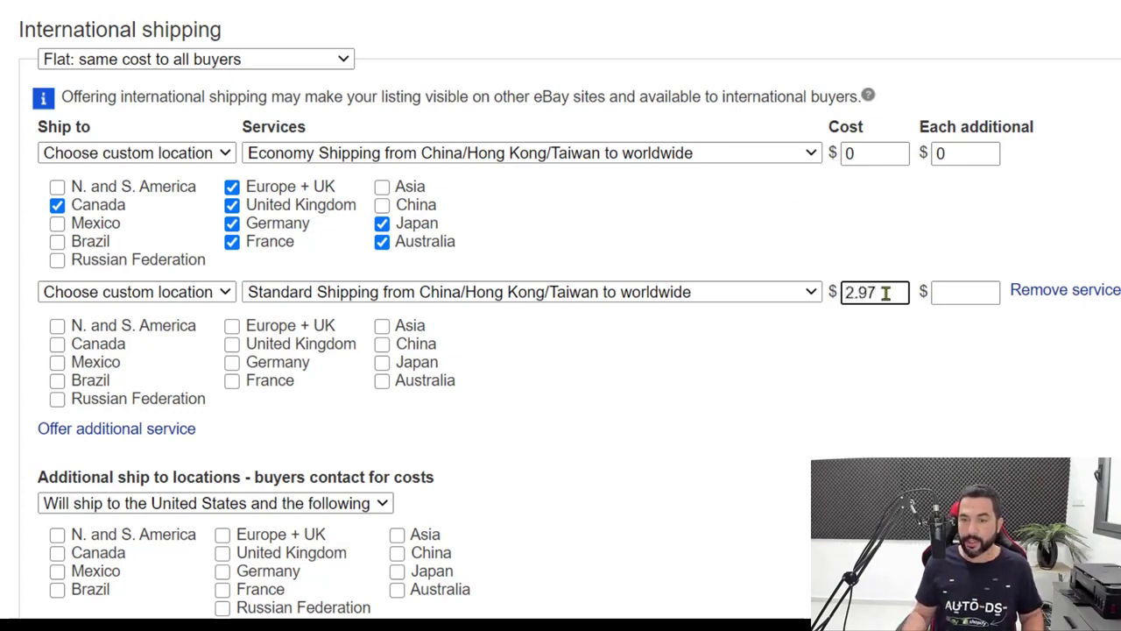
pyautogui.moveTo(886, 293); pyautogui.dragTo(813, 286)
pyautogui.write('1.97')
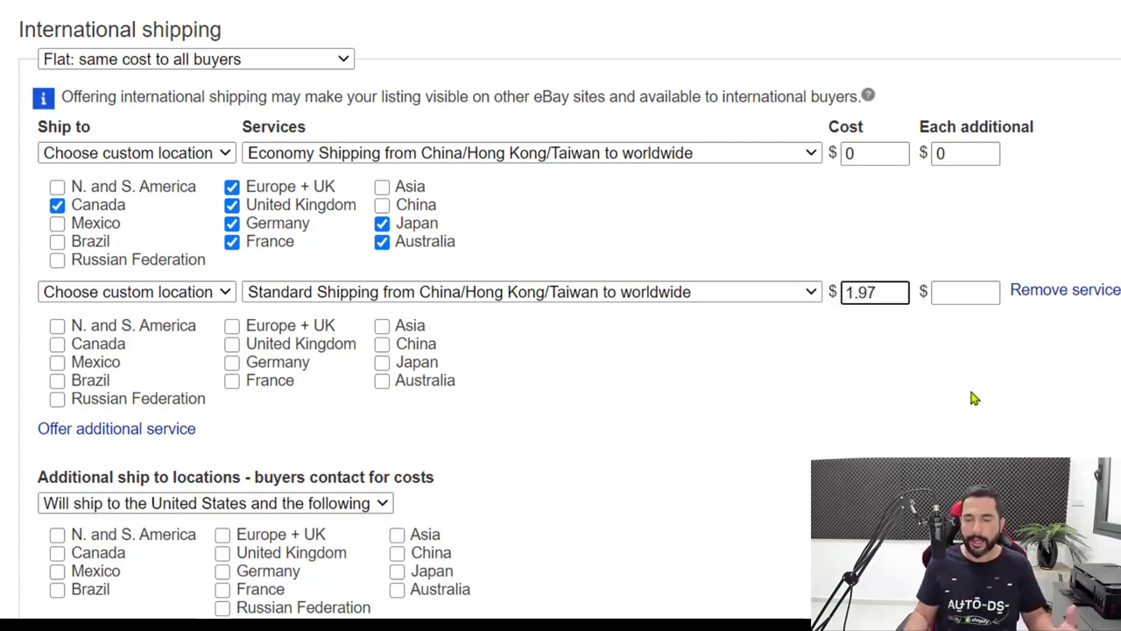
pyautogui.click(964, 293)
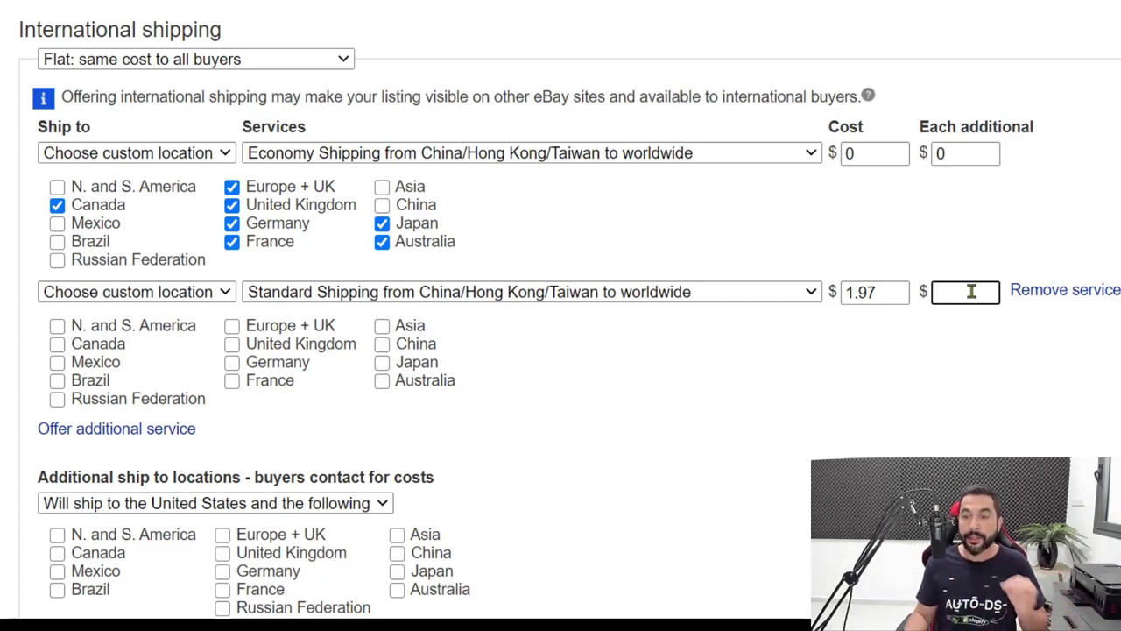
pyautogui.write('0.97')
pyautogui.click(881, 357)
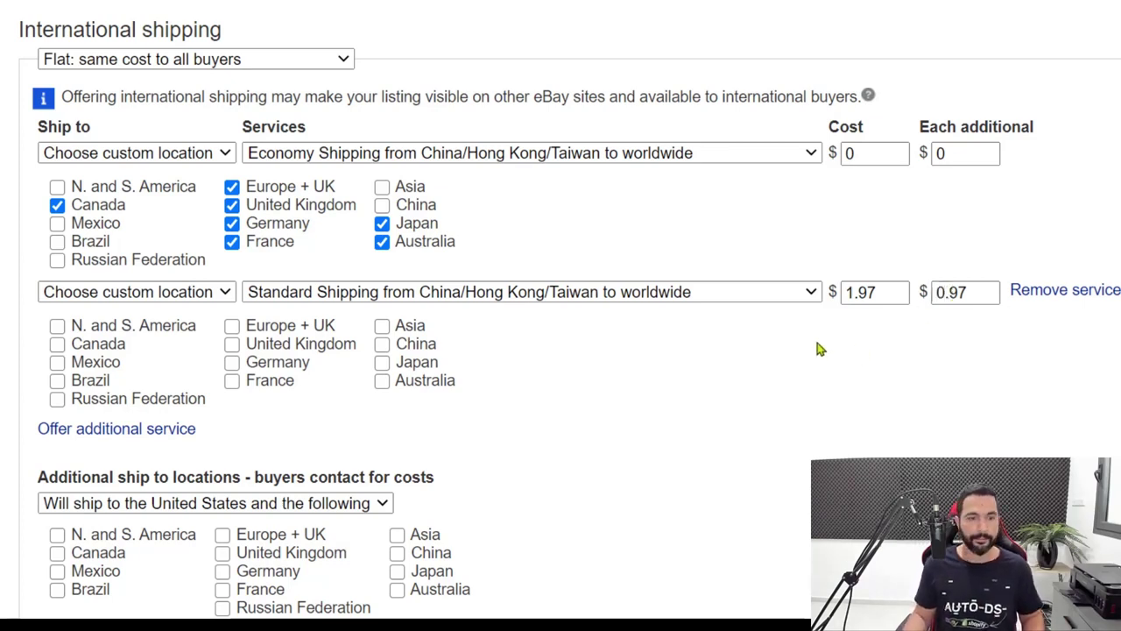
# Ship Standard Shipping to Canada, Europe + UK, UK, Germany, France, Japan and Australia, then add a third service
pyautogui.scroll(-1, 821, 348)
pyautogui.click(57, 343)
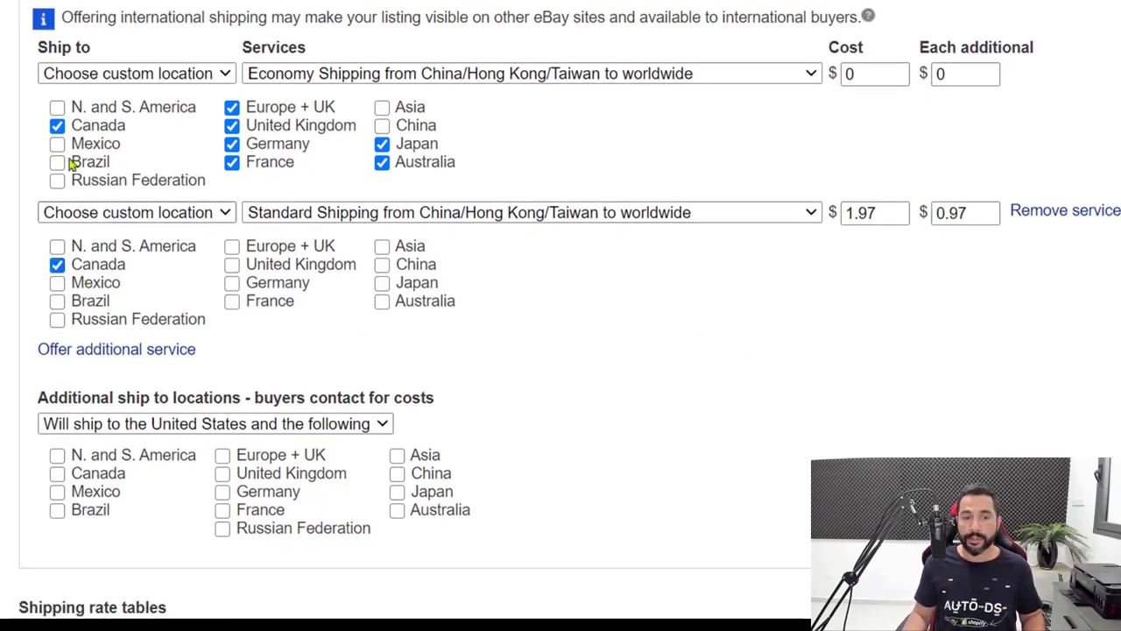
pyautogui.click(267, 246)
pyautogui.click(267, 265)
pyautogui.click(267, 283)
pyautogui.click(267, 300)
pyautogui.click(412, 283)
pyautogui.click(404, 303)
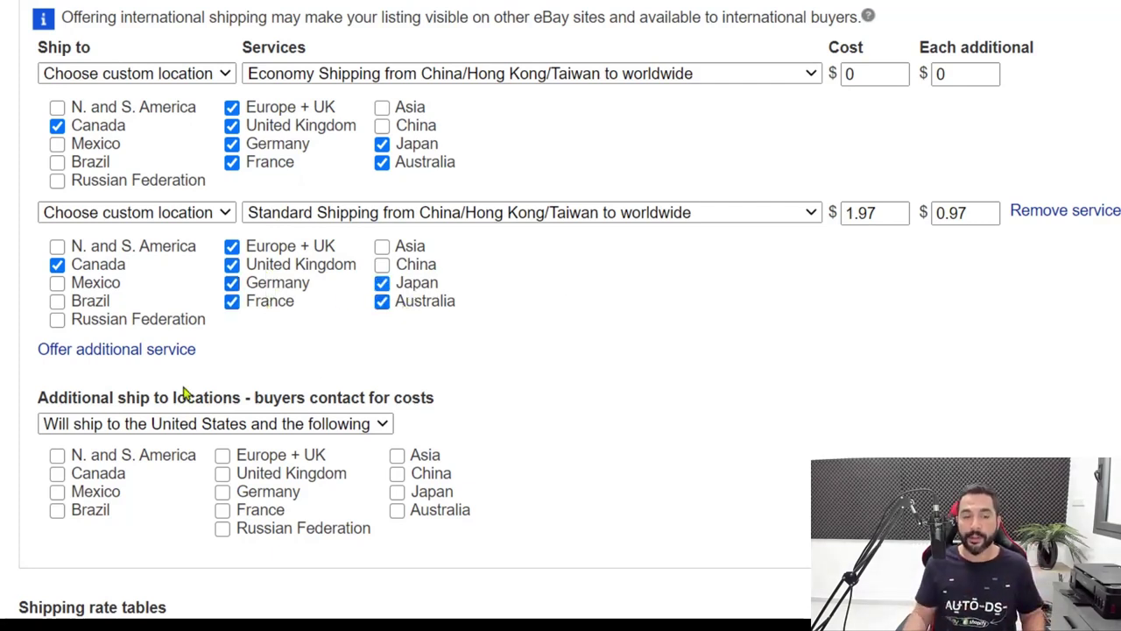
pyautogui.click(131, 350)
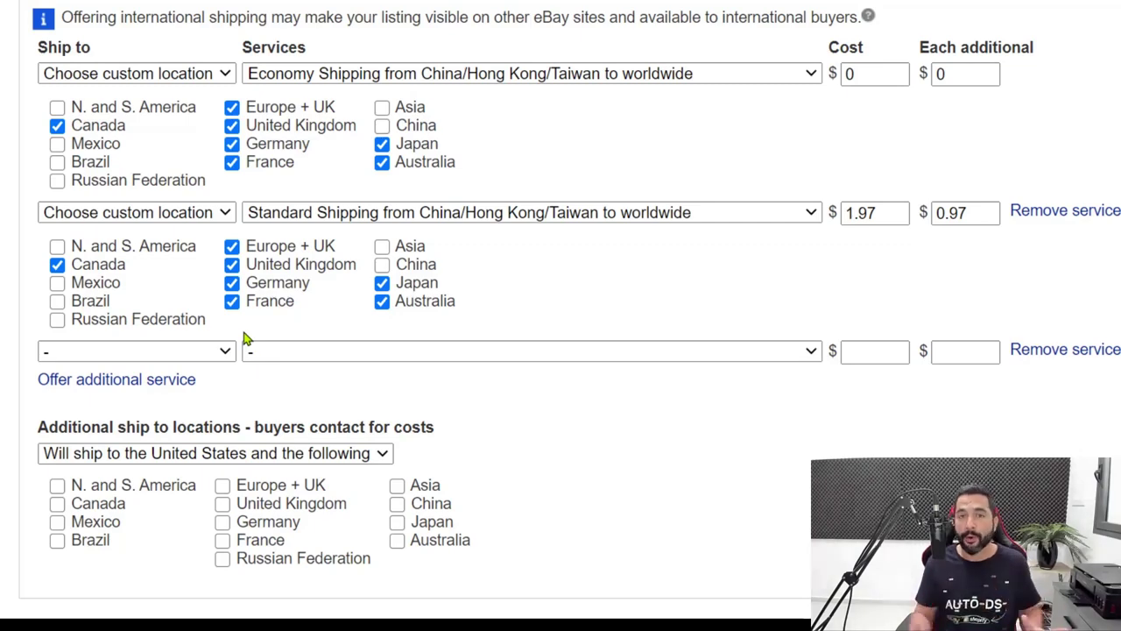
# Make the third service Economy Shipping from China/Hong Kong/Taiwan to custom locations at $4.97, $3.97 each additional
pyautogui.click(132, 351)
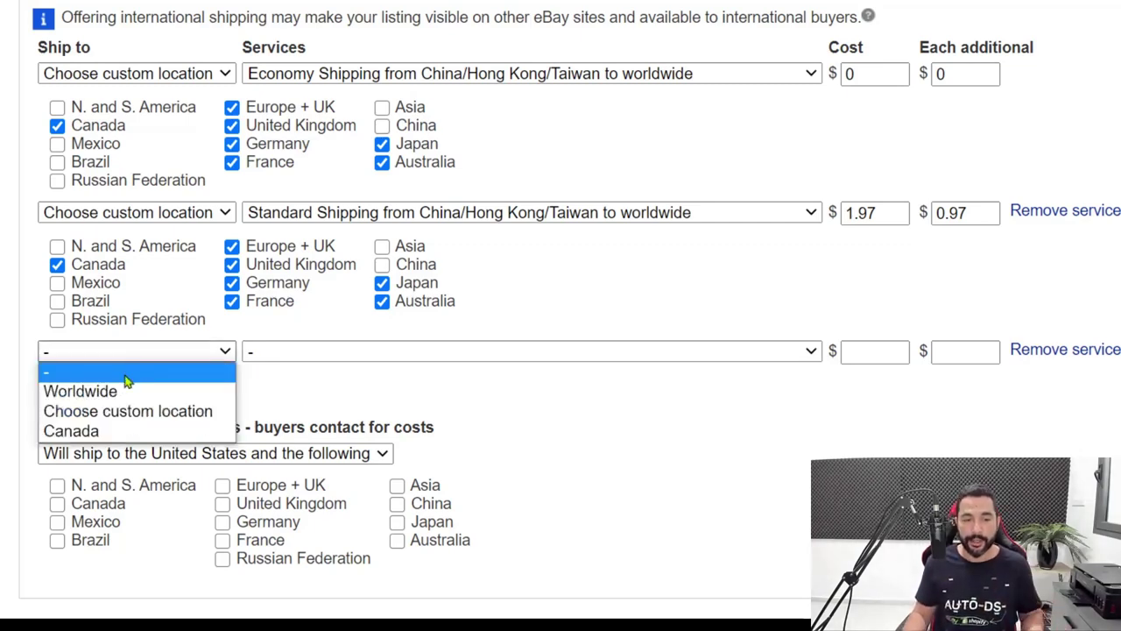
pyautogui.click(125, 408)
pyautogui.click(388, 353)
pyautogui.scroll(-5, 482, 185)
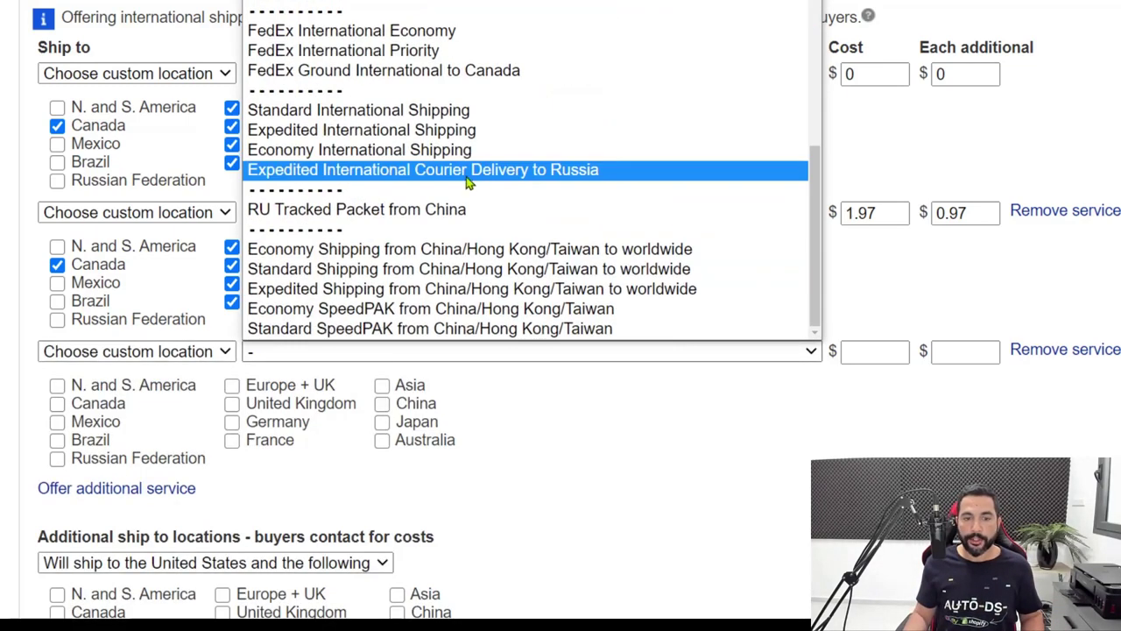
pyautogui.click(380, 249)
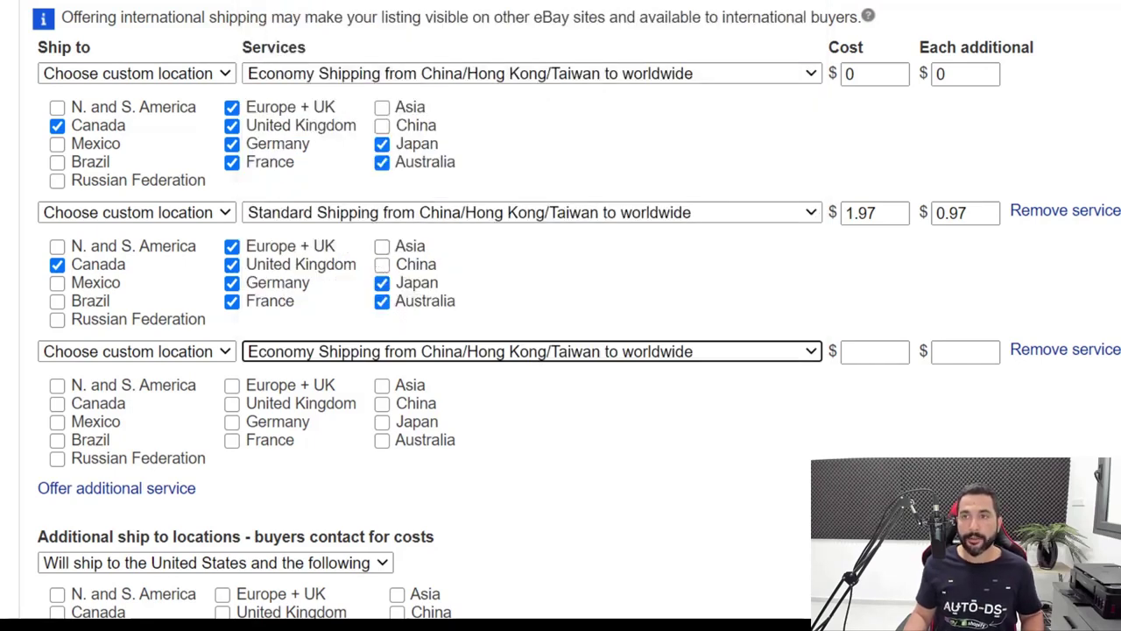
pyautogui.click(882, 354)
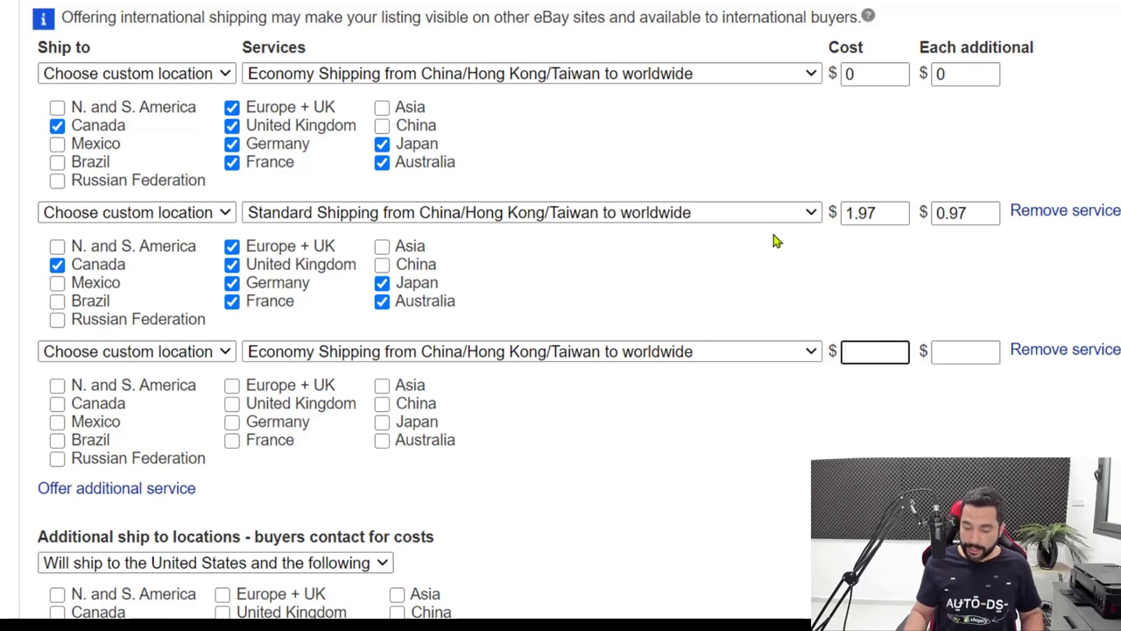
pyautogui.write('4.97')
pyautogui.press('Tab')
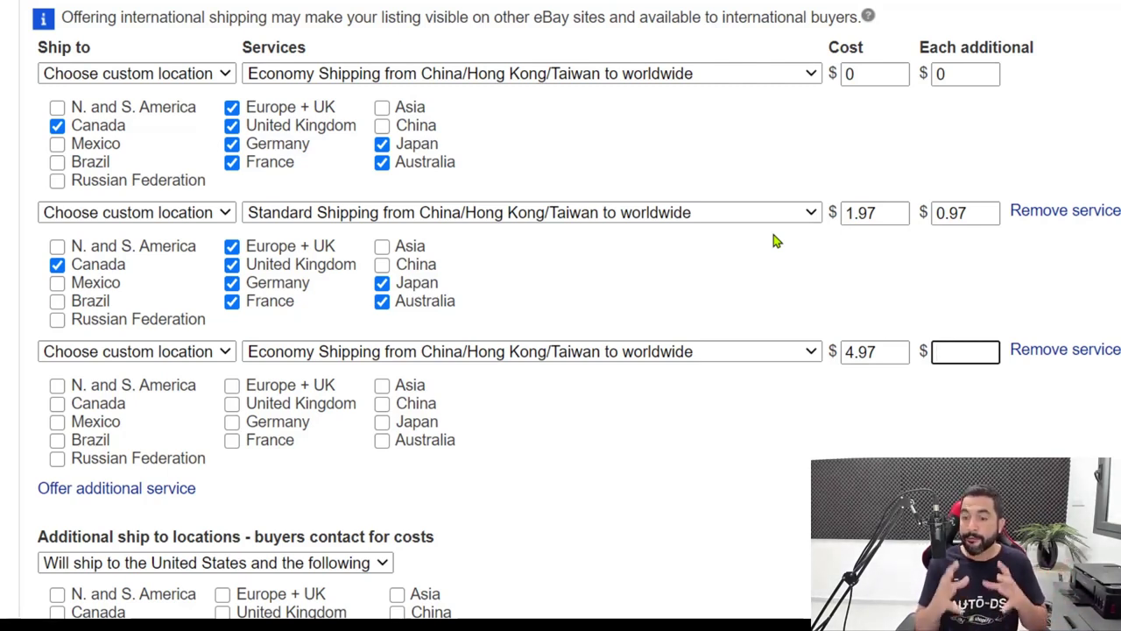
pyautogui.write('.973.97')
pyautogui.press('Tab')
# Tick N. and S. America, Mexico, Brazil and Russian Federation as its destinations
pyautogui.scroll(-3, 570, 63)
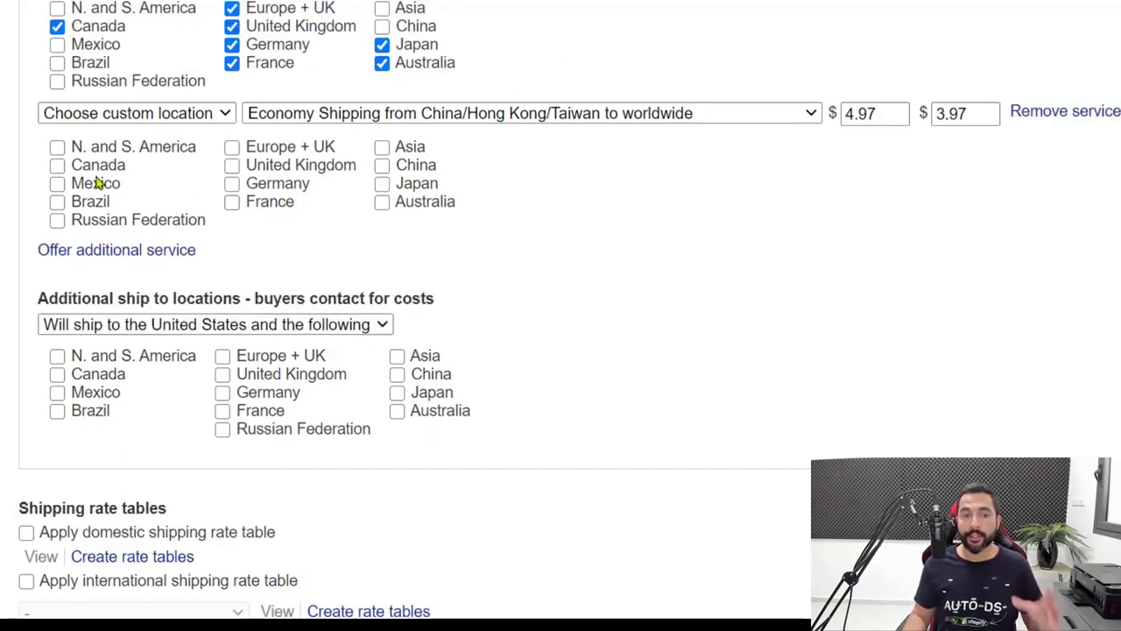
pyautogui.click(57, 165)
pyautogui.click(57, 165)
pyautogui.click(57, 147)
pyautogui.click(57, 183)
pyautogui.click(57, 202)
pyautogui.click(57, 220)
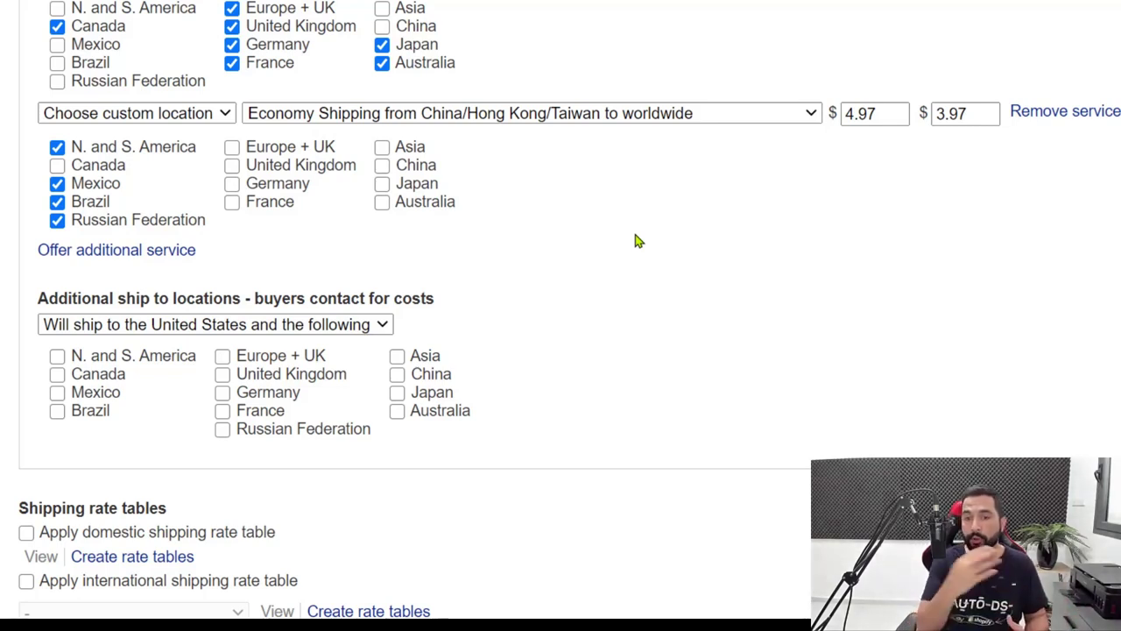
pyautogui.click(868, 114)
pyautogui.doubleClick(870, 115)
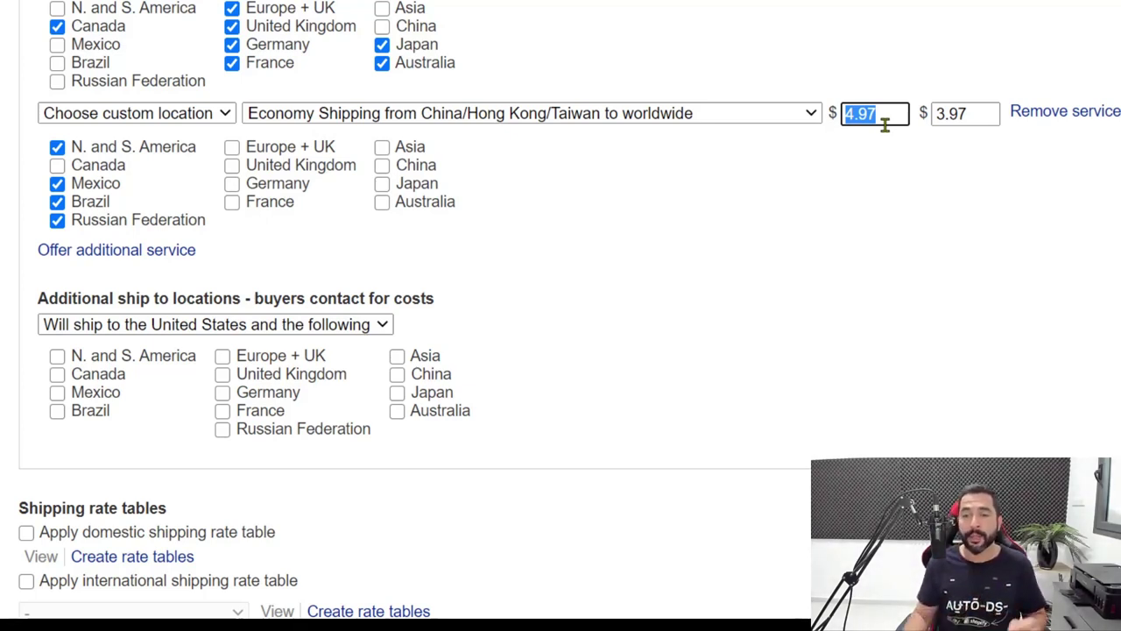
pyautogui.moveTo(969, 113); pyautogui.dragTo(926, 113)
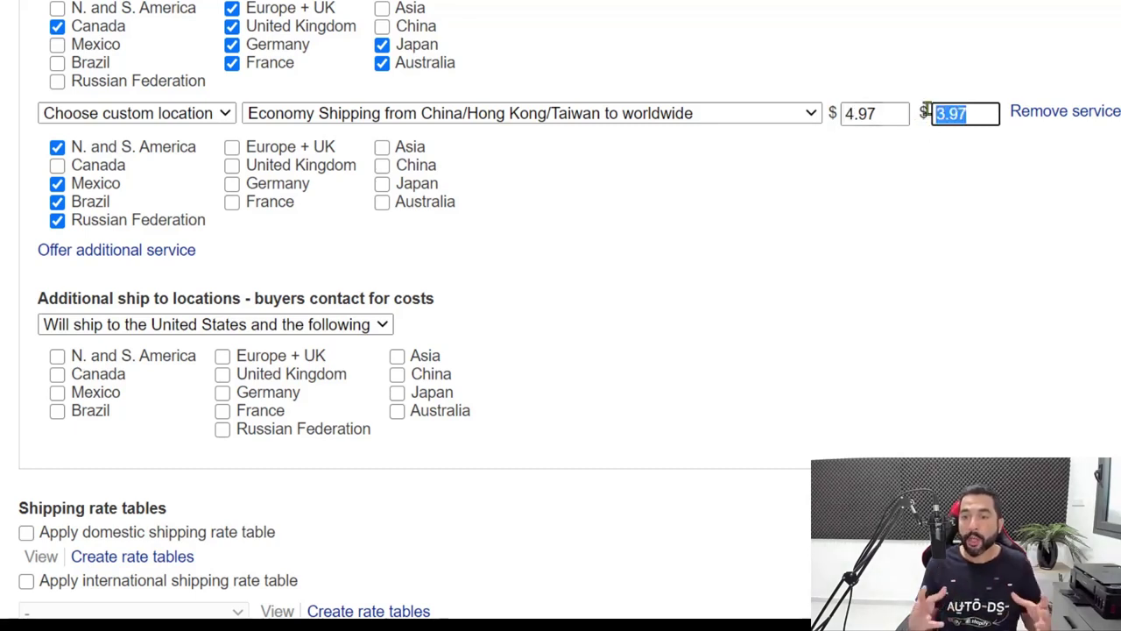
pyautogui.click(967, 114)
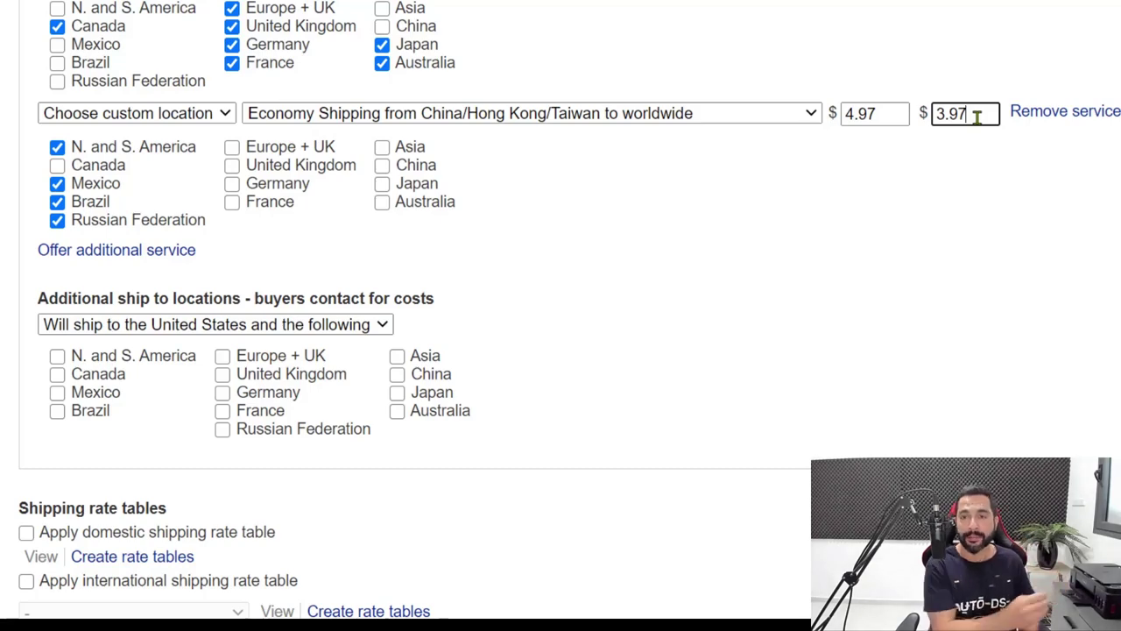
pyautogui.click(595, 213)
pyautogui.scroll(-1, 616, 192)
pyautogui.scroll(2, 614, 195)
pyautogui.scroll(-1, 626, 245)
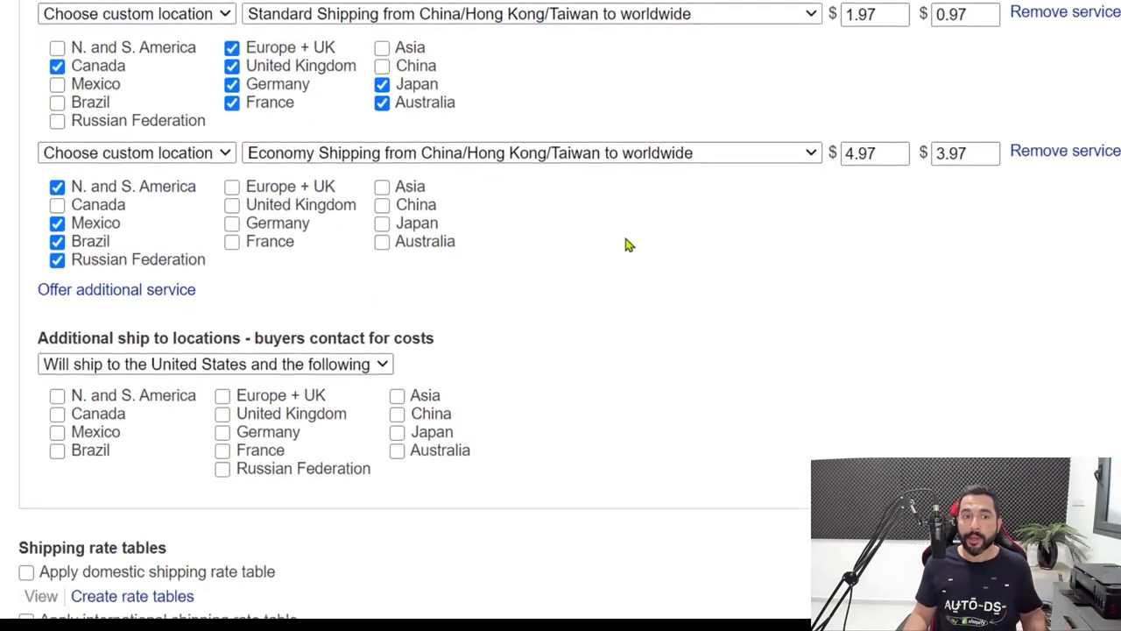
pyautogui.scroll(1, 625, 242)
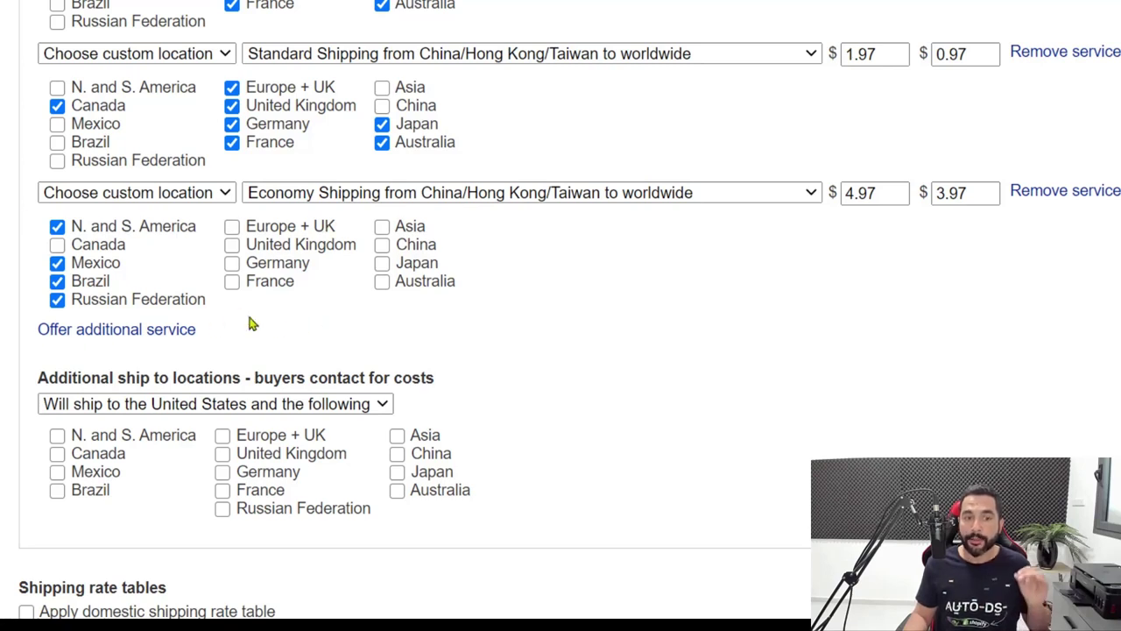
pyautogui.moveTo(898, 193); pyautogui.dragTo(763, 198)
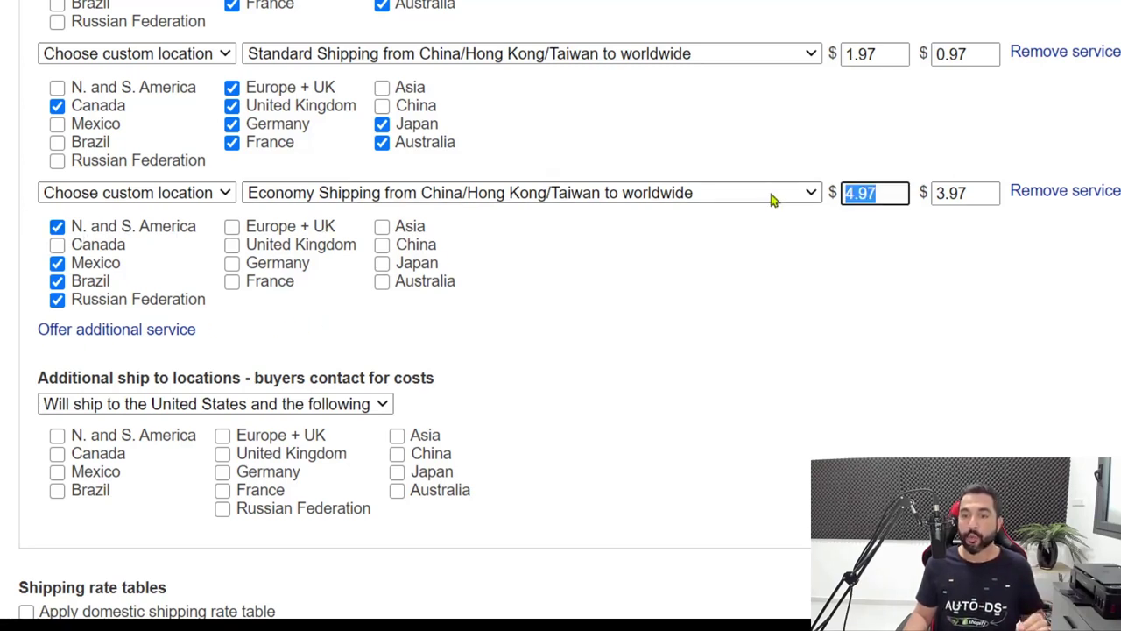
pyautogui.moveTo(981, 193); pyautogui.dragTo(891, 208)
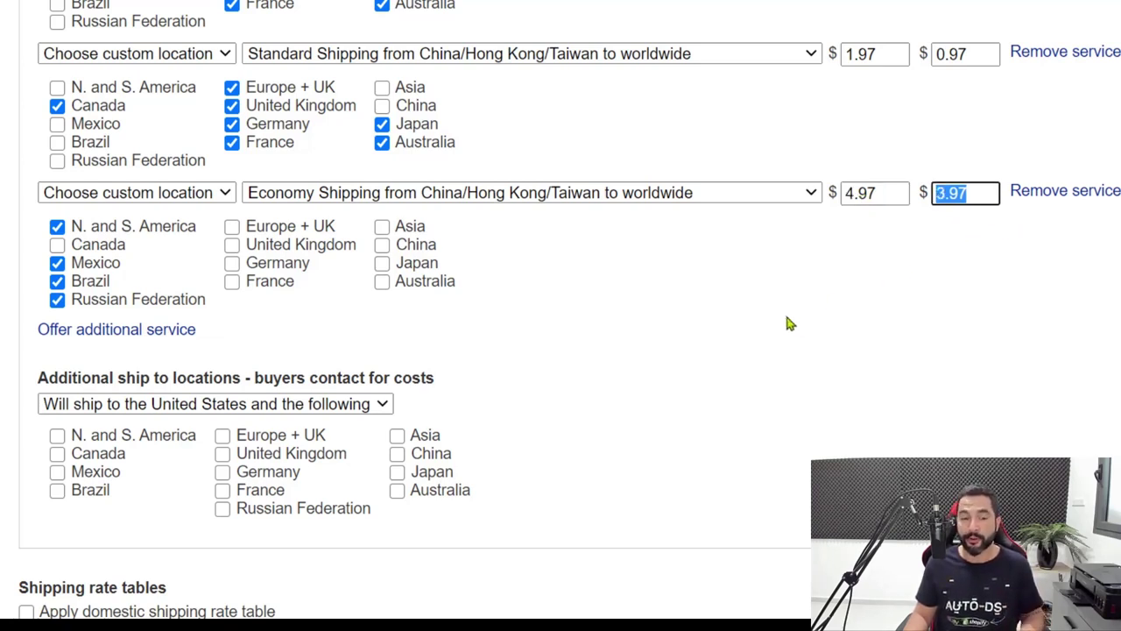
pyautogui.scroll(-2, 771, 311)
# Edit the exclusion list to stop excluding Africa, North America and Oceania
pyautogui.scroll(-5, 701, 285)
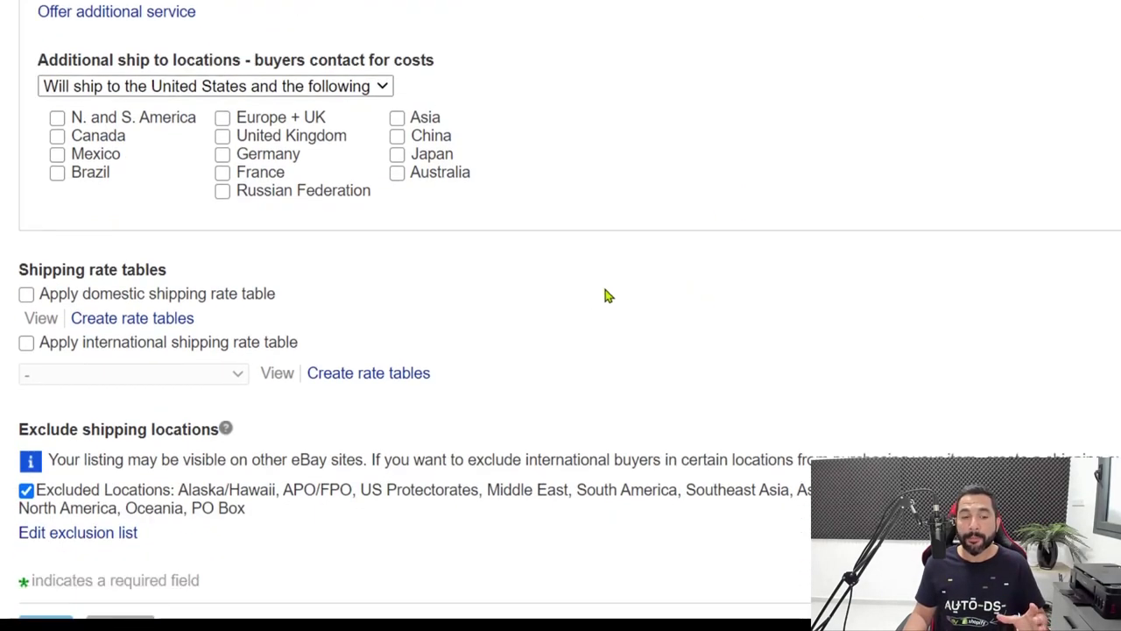
pyautogui.scroll(3, 543, 324)
pyautogui.scroll(-2, 491, 350)
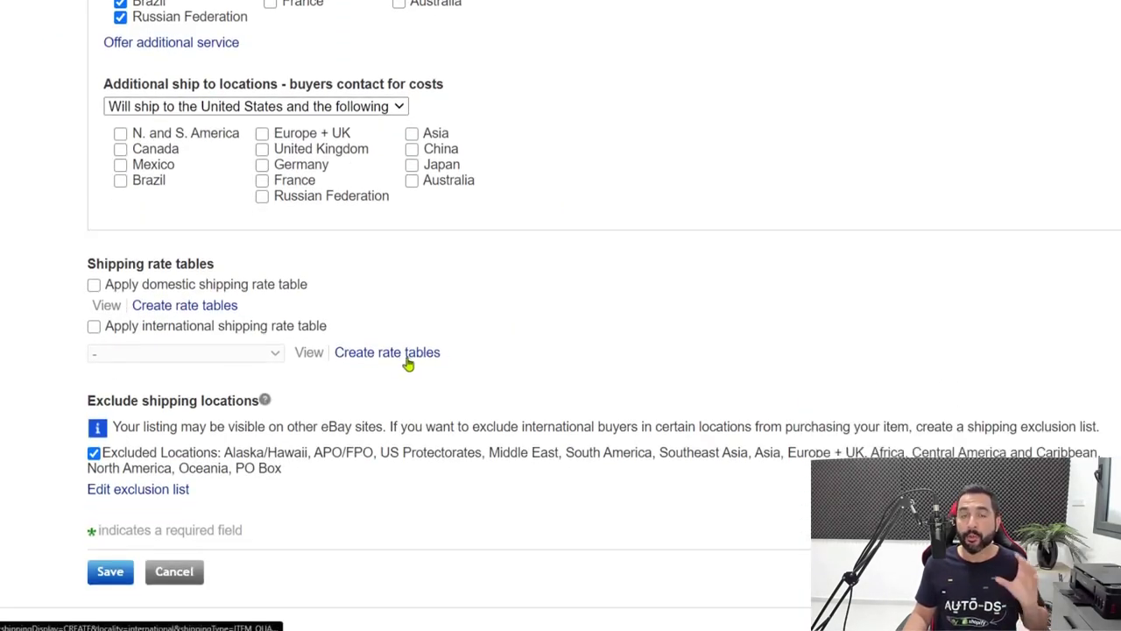
pyautogui.scroll(-1, 403, 368)
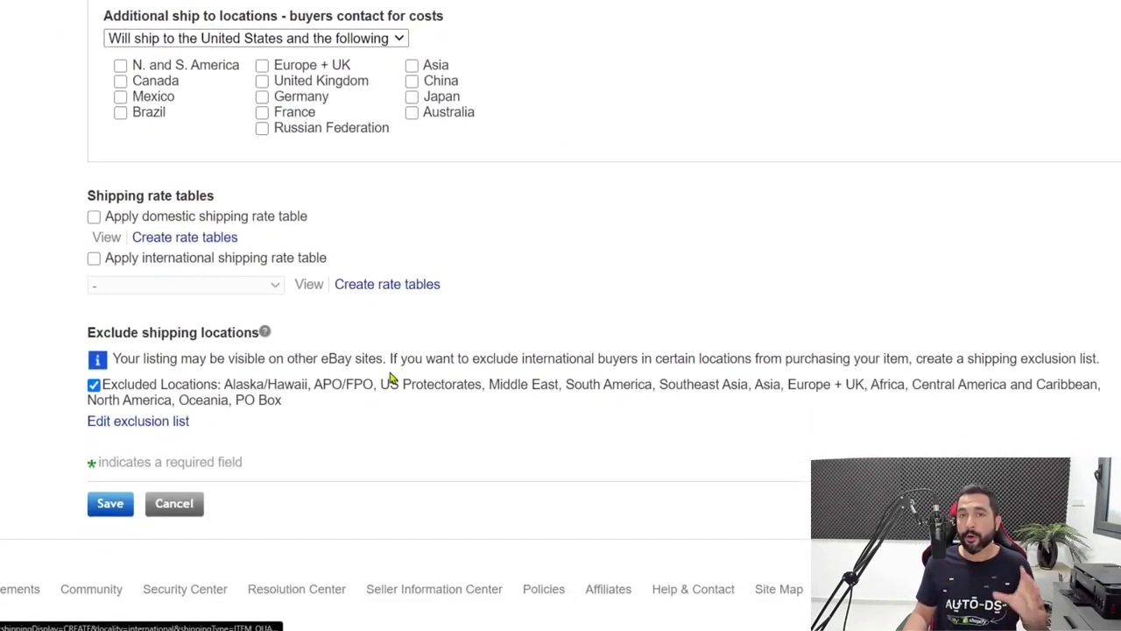
pyautogui.click(164, 424)
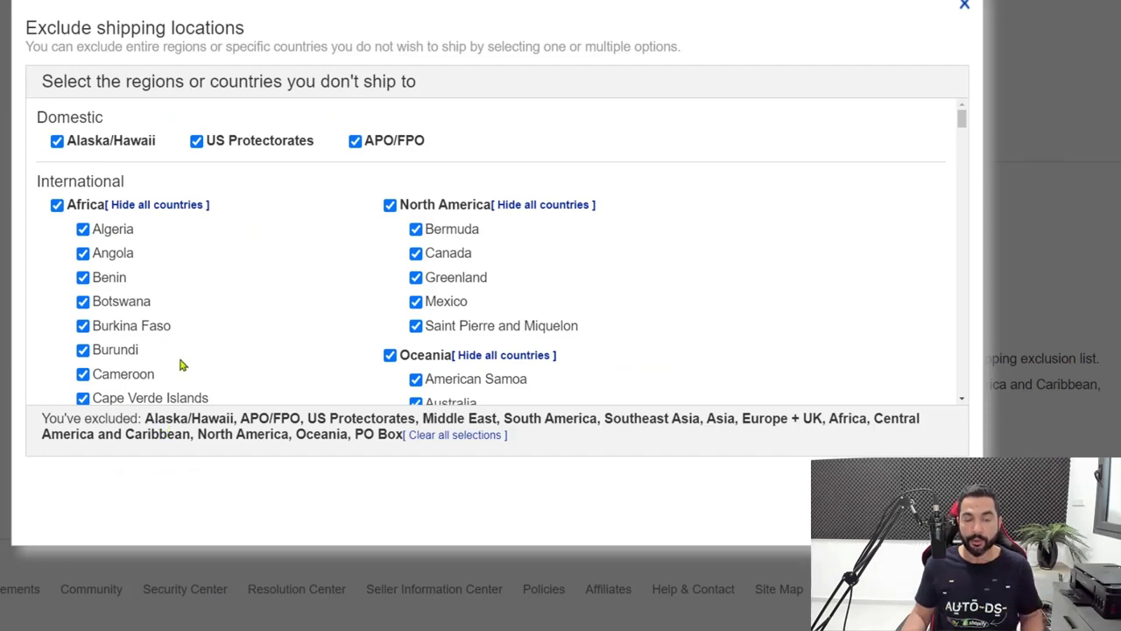
pyautogui.click(57, 205)
pyautogui.click(389, 205)
pyautogui.click(391, 356)
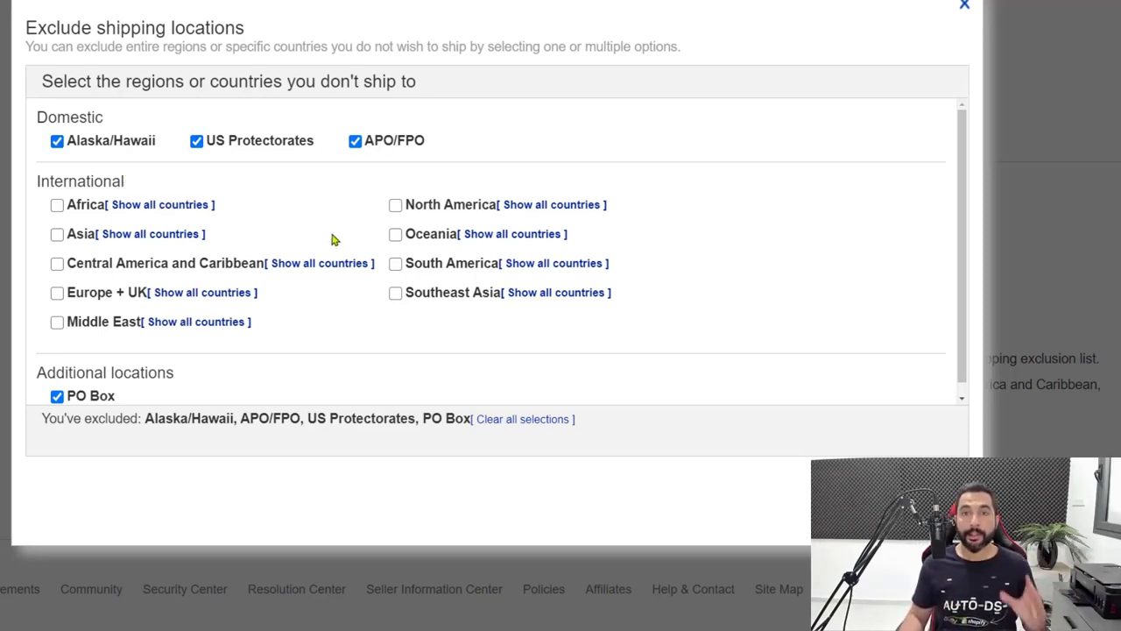
# Exclude China and Hong Kong under Asia
pyautogui.click(126, 236)
pyautogui.scroll(-3, 129, 241)
pyautogui.scroll(-1, 129, 243)
pyautogui.click(83, 248)
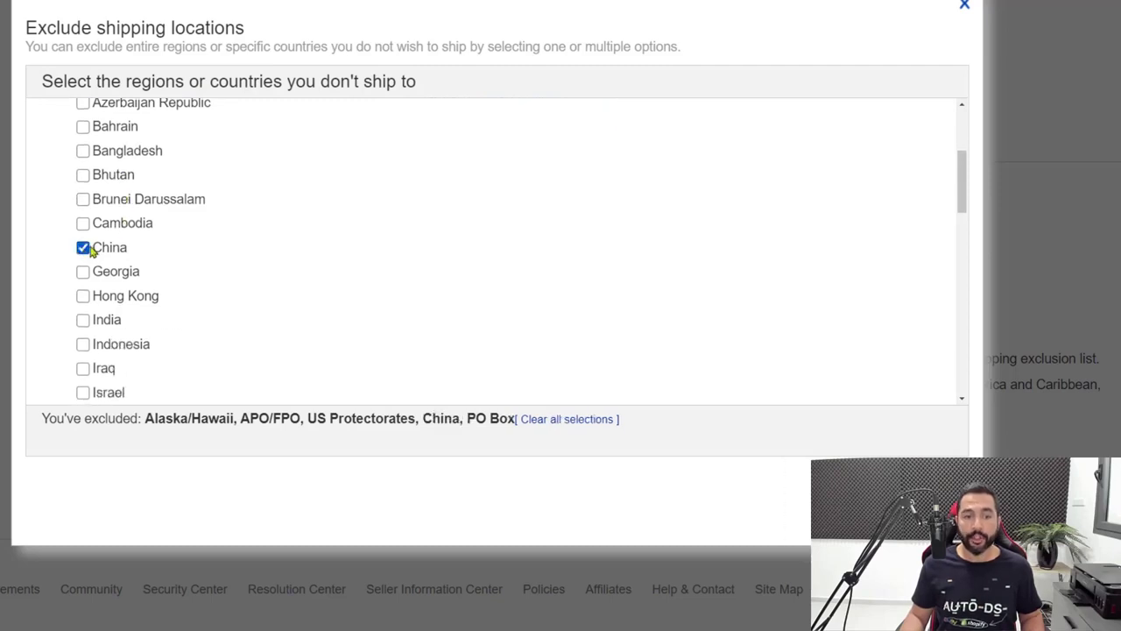
pyautogui.scroll(-1, 92, 256)
pyautogui.click(82, 230)
pyautogui.scroll(3, 132, 272)
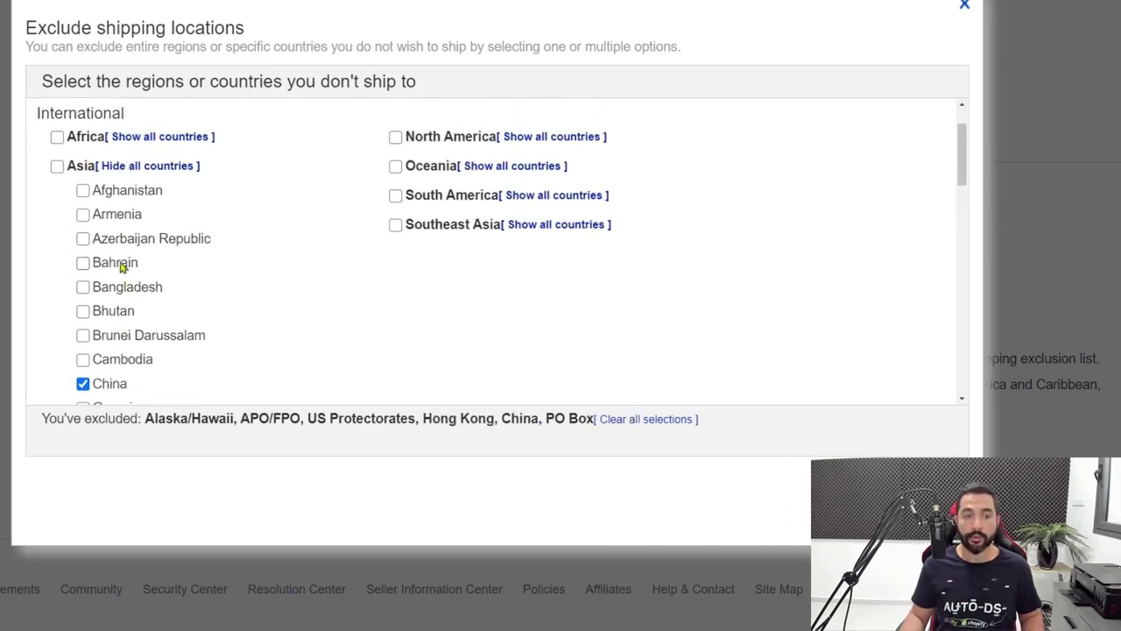
pyautogui.click(131, 166)
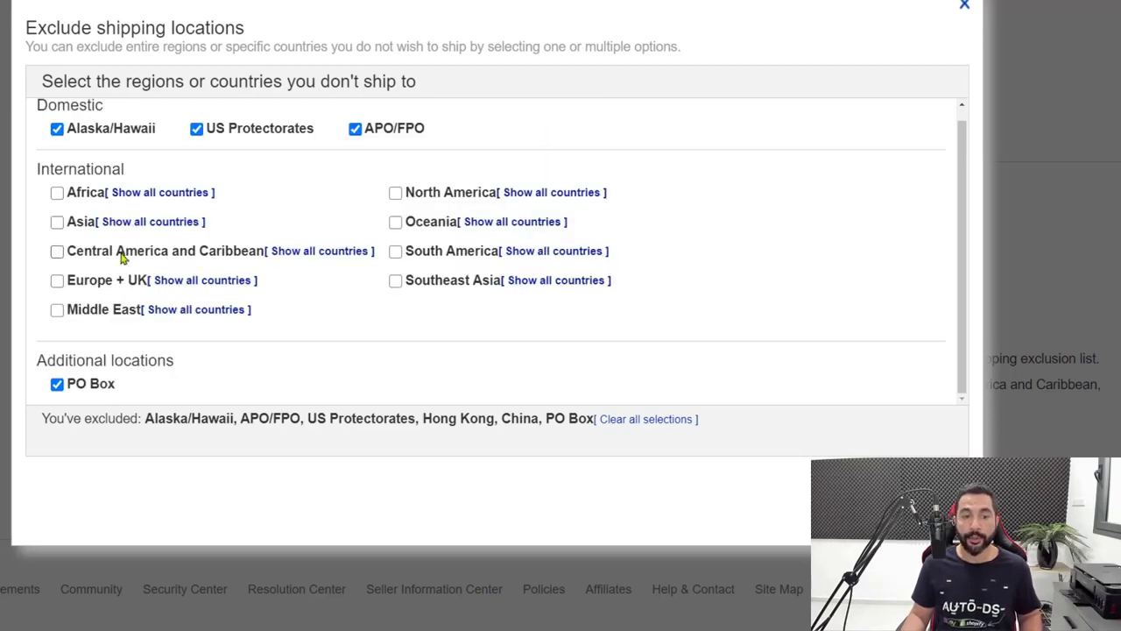
# Exclude Puerto Rico under Central America and Caribbean
pyautogui.click(302, 253)
pyautogui.scroll(-7, 133, 251)
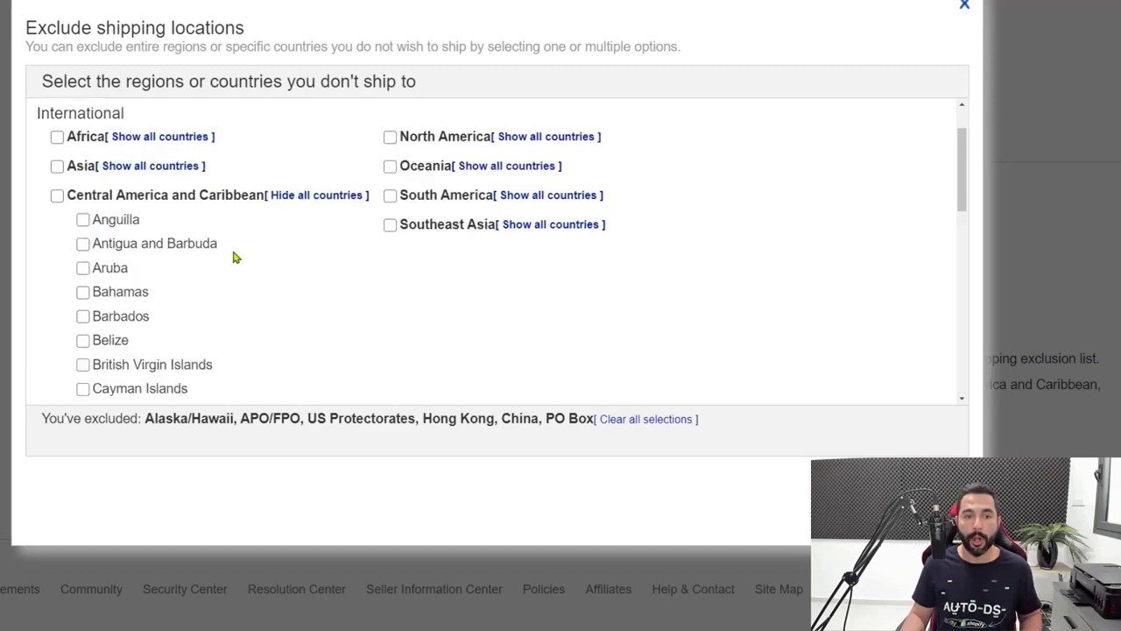
pyautogui.scroll(-2, 123, 231)
pyautogui.scroll(2, 185, 225)
pyautogui.click(83, 244)
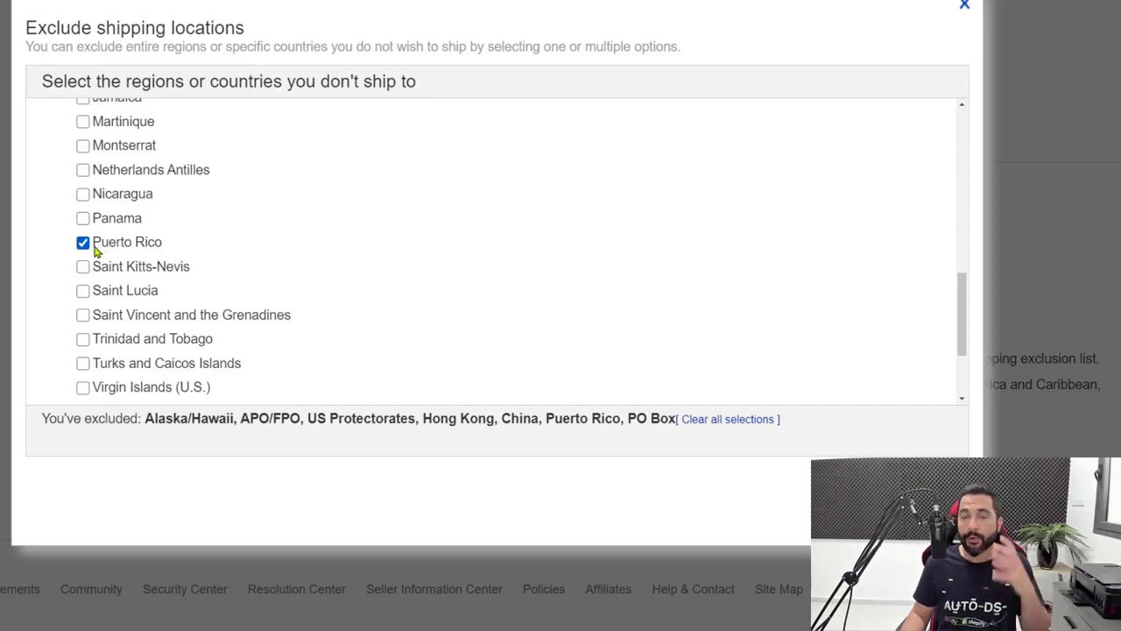
pyautogui.scroll(7, 178, 303)
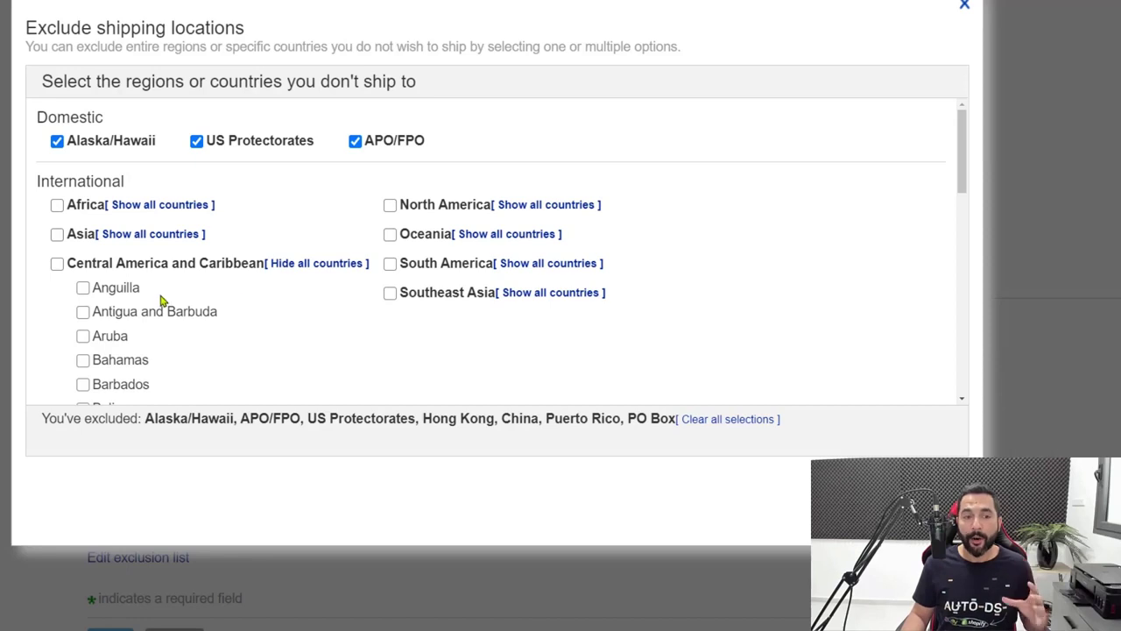
pyautogui.click(313, 264)
pyautogui.scroll(-1, 265, 272)
pyautogui.scroll(1, 245, 290)
pyautogui.scroll(-1, 93, 360)
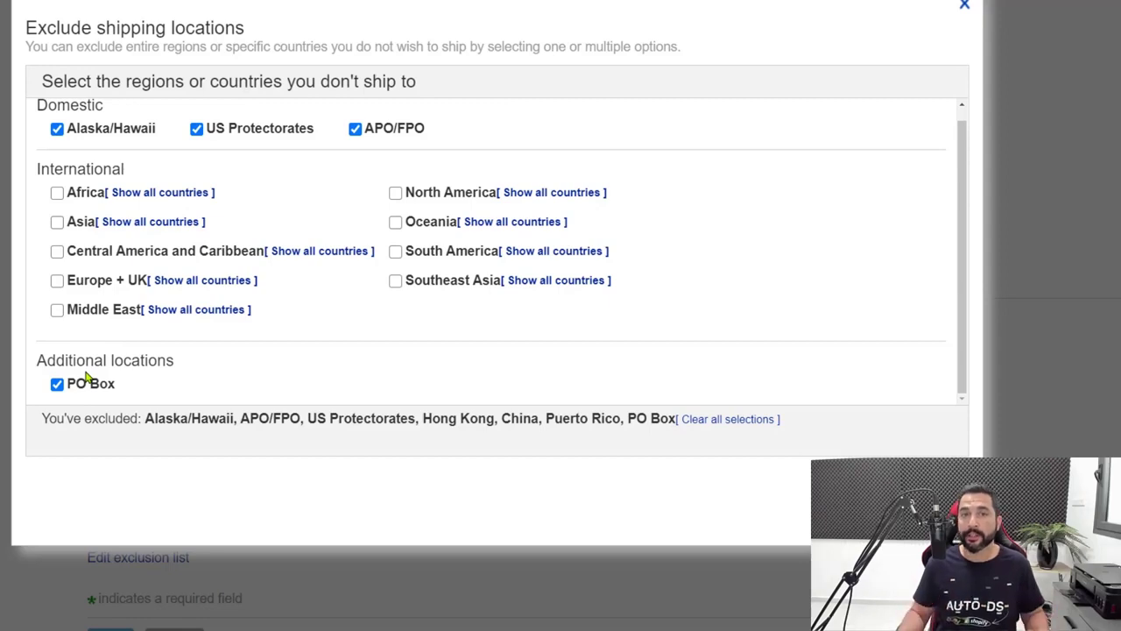
# Apply the exclusion changes and review the completed domestic and international shipping sections
pyautogui.click(876, 511)
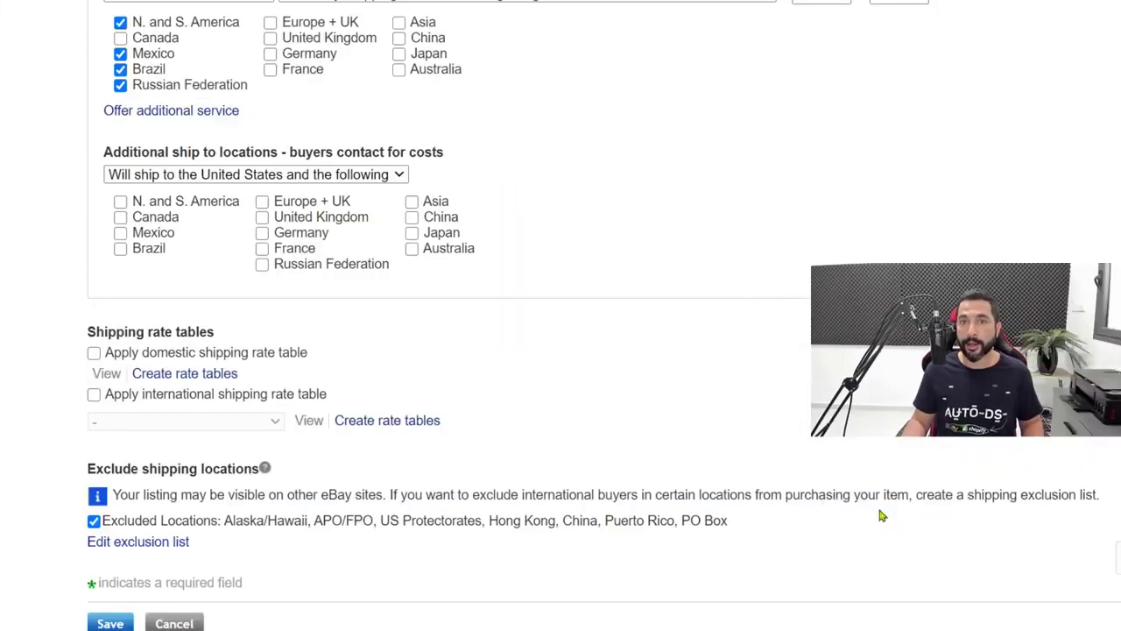
pyautogui.scroll(-3, 645, 280)
pyautogui.scroll(6, 645, 281)
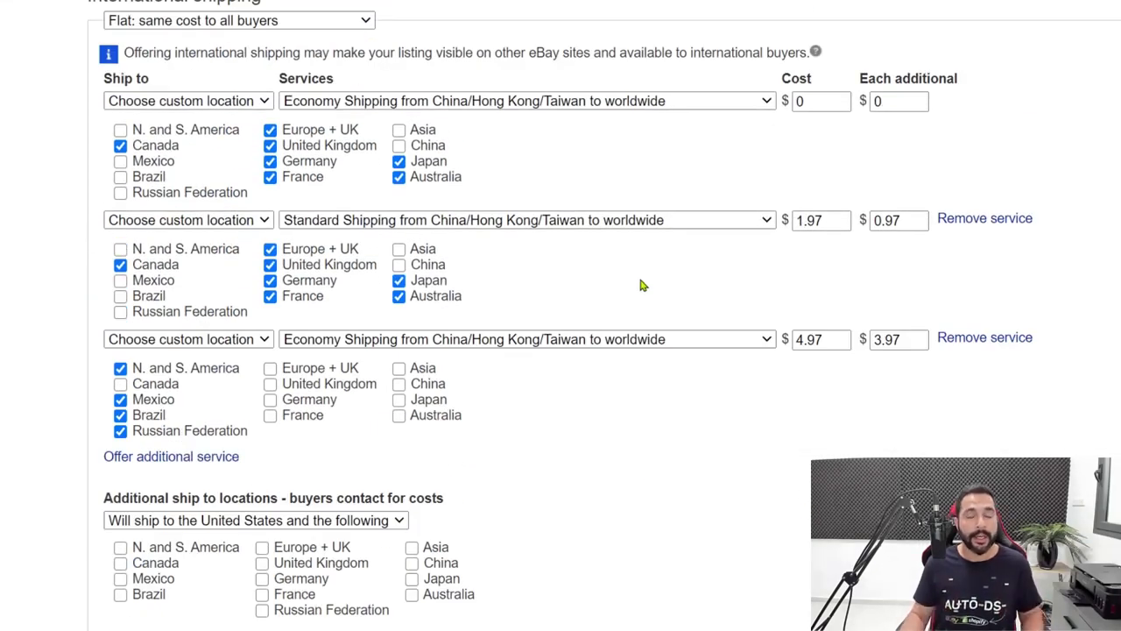
pyautogui.scroll(3, 605, 344)
pyautogui.scroll(1, 607, 347)
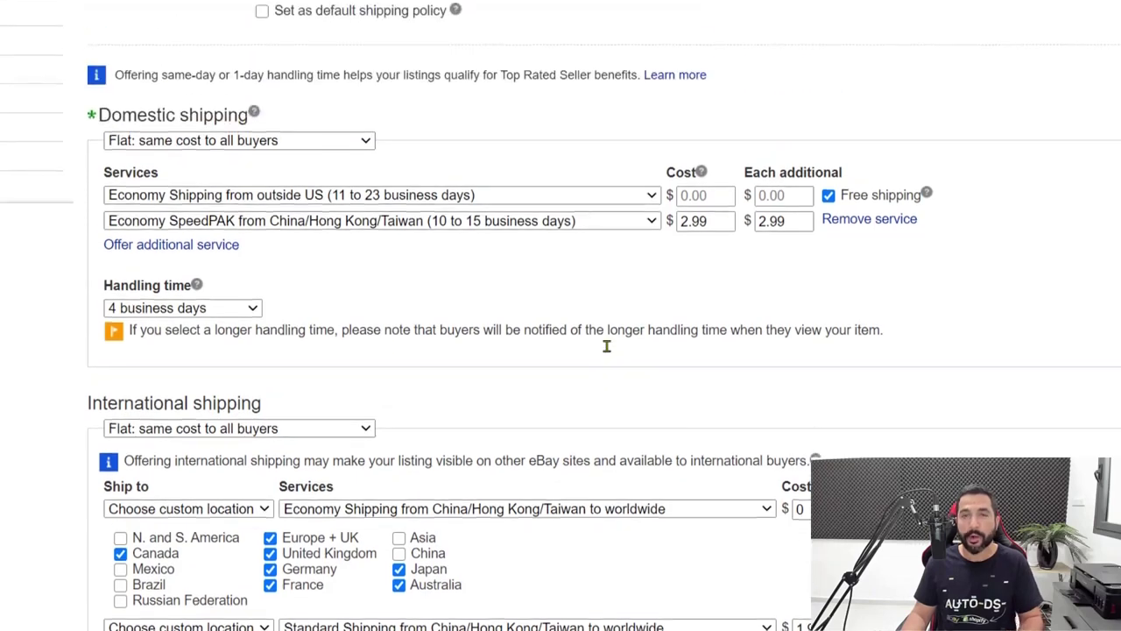
pyautogui.scroll(-1, 622, 350)
pyautogui.scroll(-4, 618, 354)
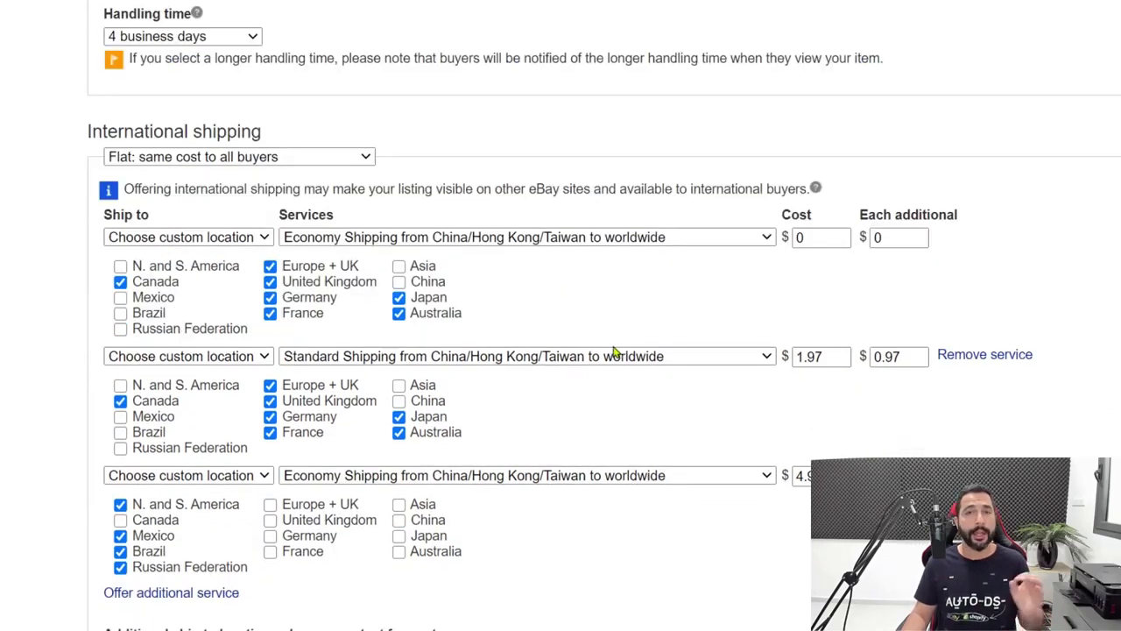
pyautogui.scroll(-4, 609, 370)
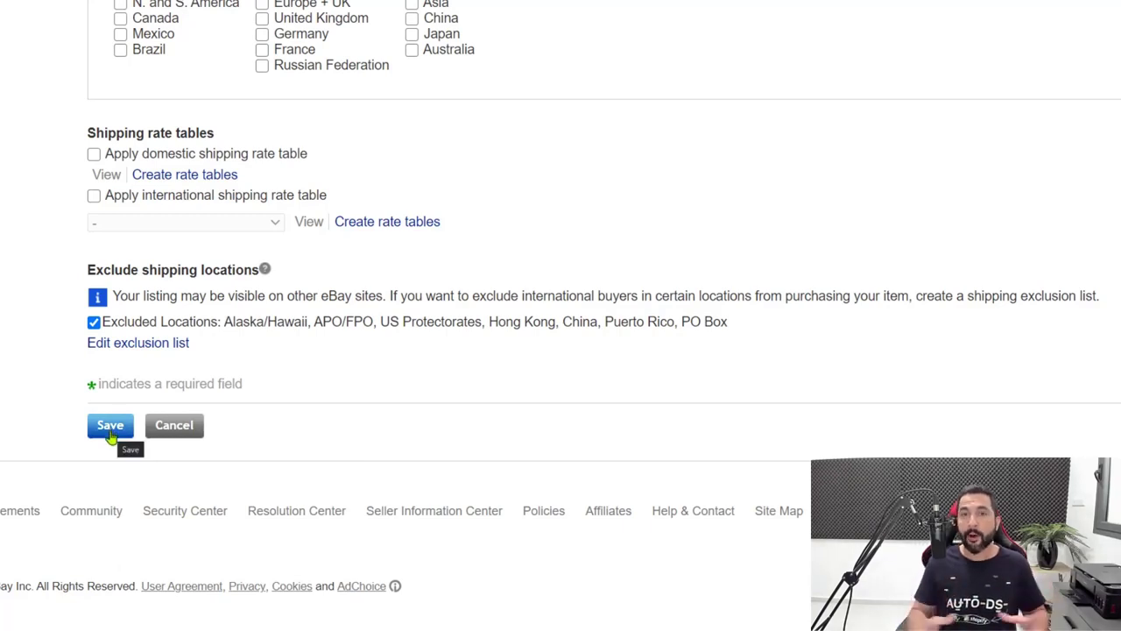
pyautogui.scroll(2, 267, 125)
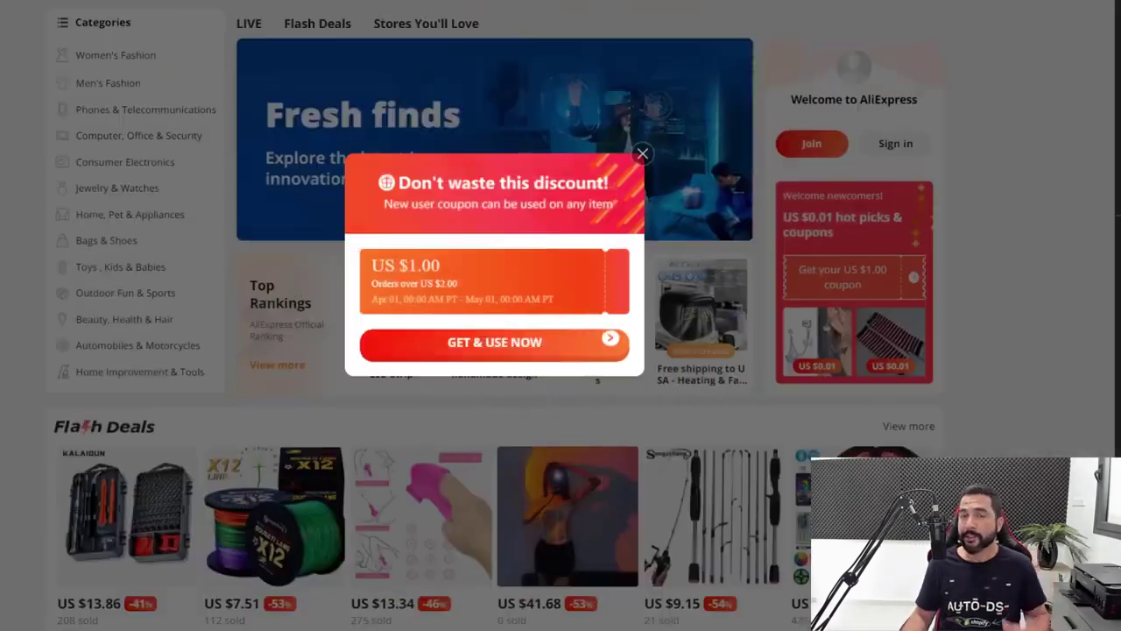
# Close the 'Don't waste this discount!' popup on the AliExpress homepage
pyautogui.click(644, 154)
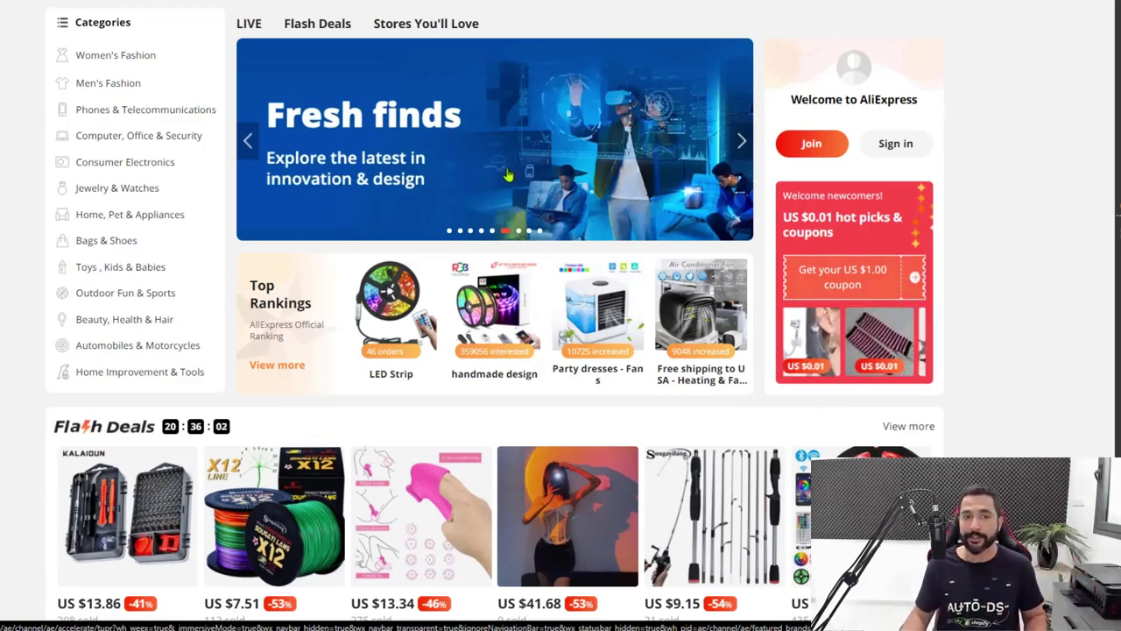
# Go to Flash Deals and pick the LED Strip Lights RGB 5050 product card
pyautogui.click(343, 22)
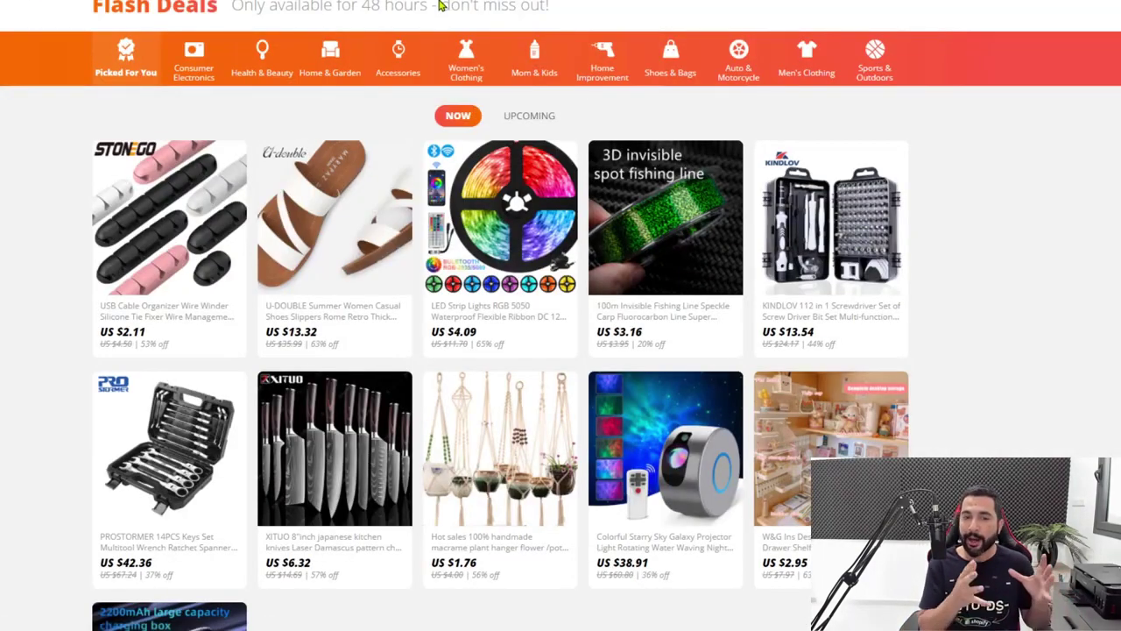
pyautogui.scroll(-2, 929, 263)
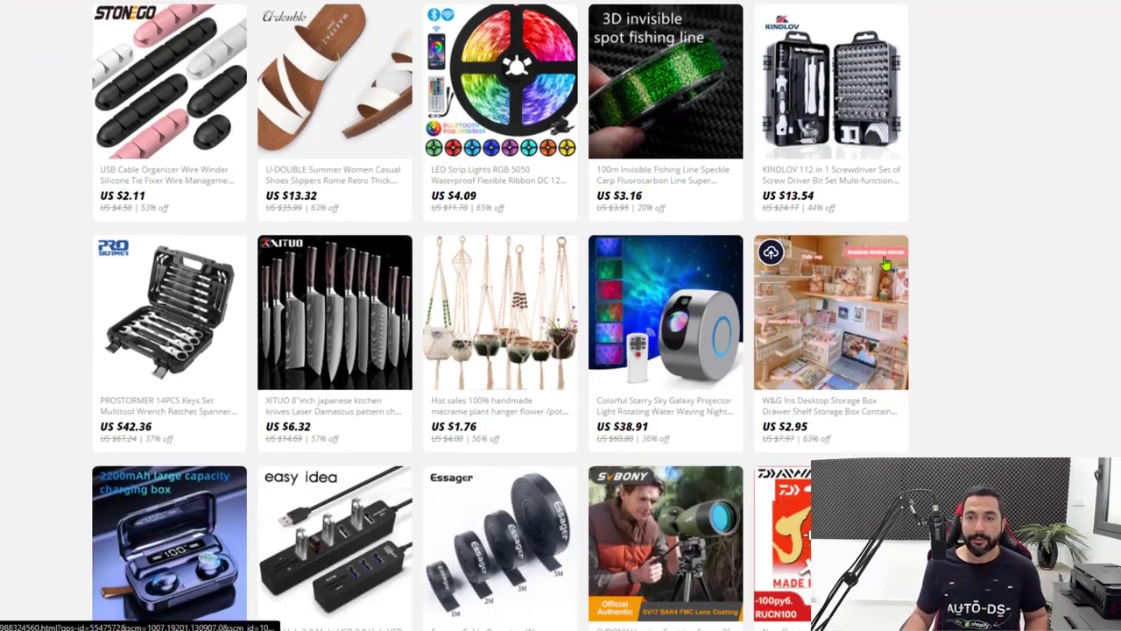
pyautogui.scroll(-1, 1036, 190)
pyautogui.scroll(-1, 1039, 201)
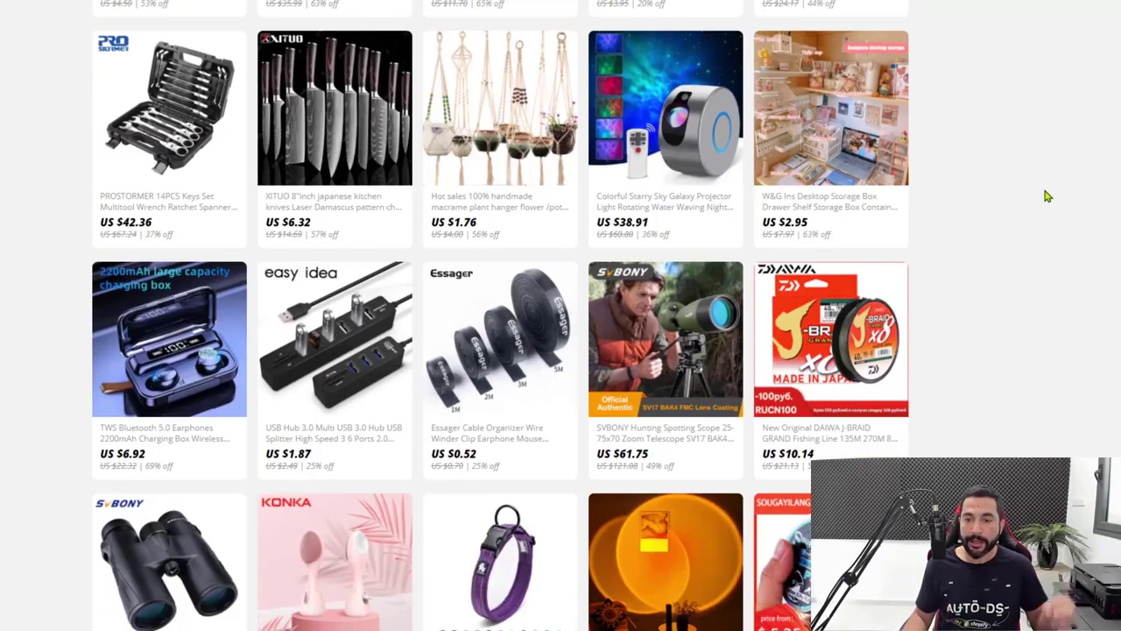
pyautogui.scroll(-2, 1042, 198)
pyautogui.scroll(-2, 1029, 217)
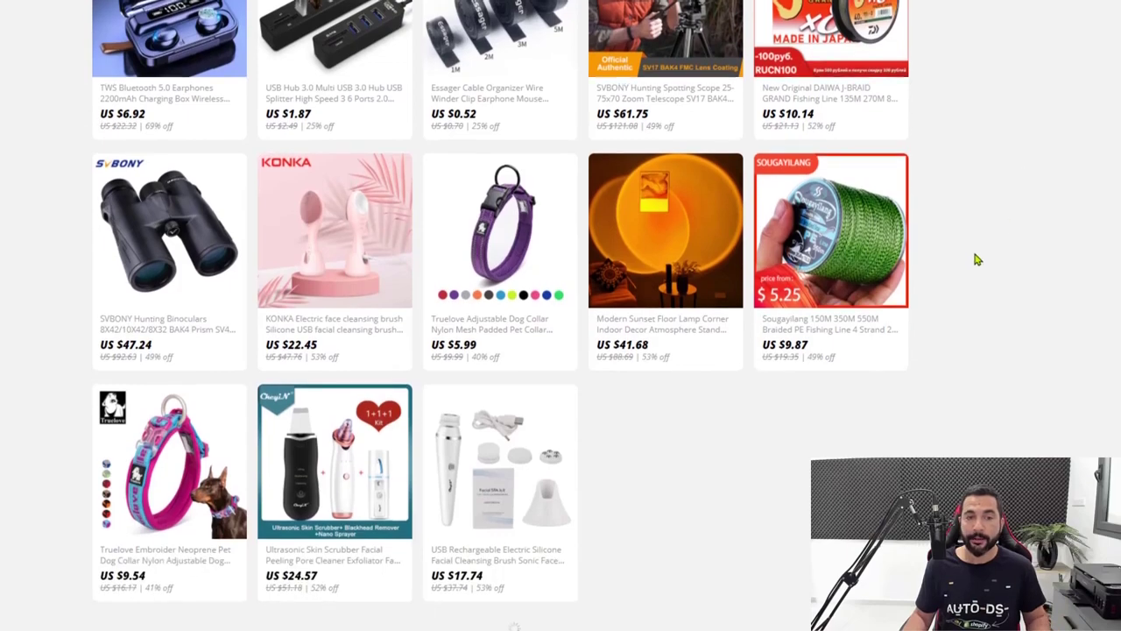
pyautogui.scroll(5, 954, 267)
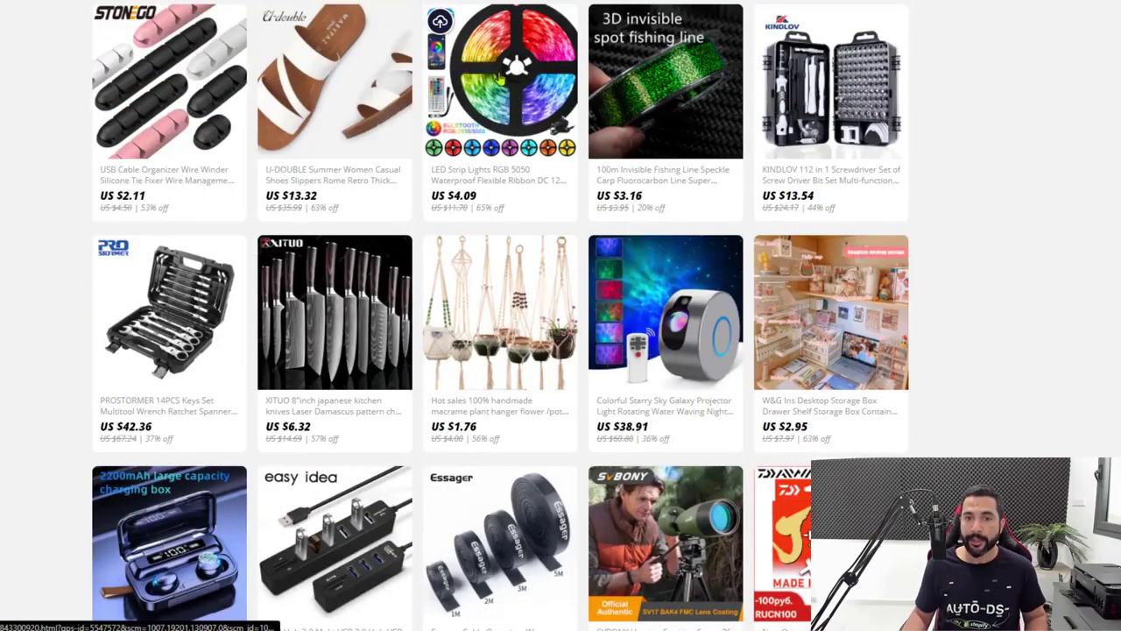
pyautogui.click(496, 73)
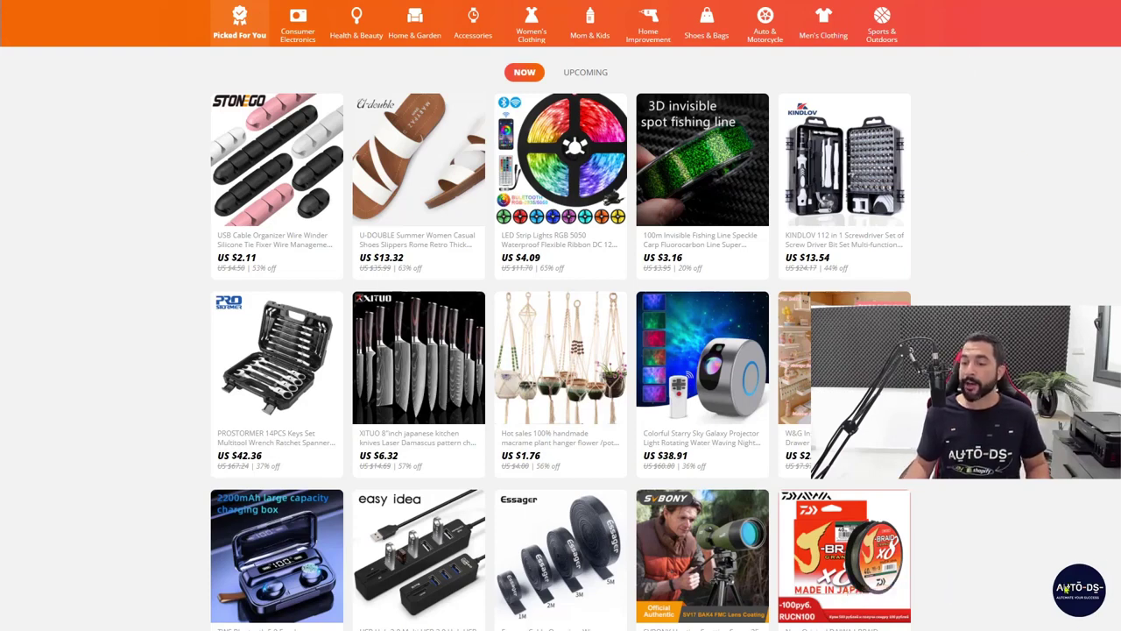
pyautogui.moveTo(517, 151)
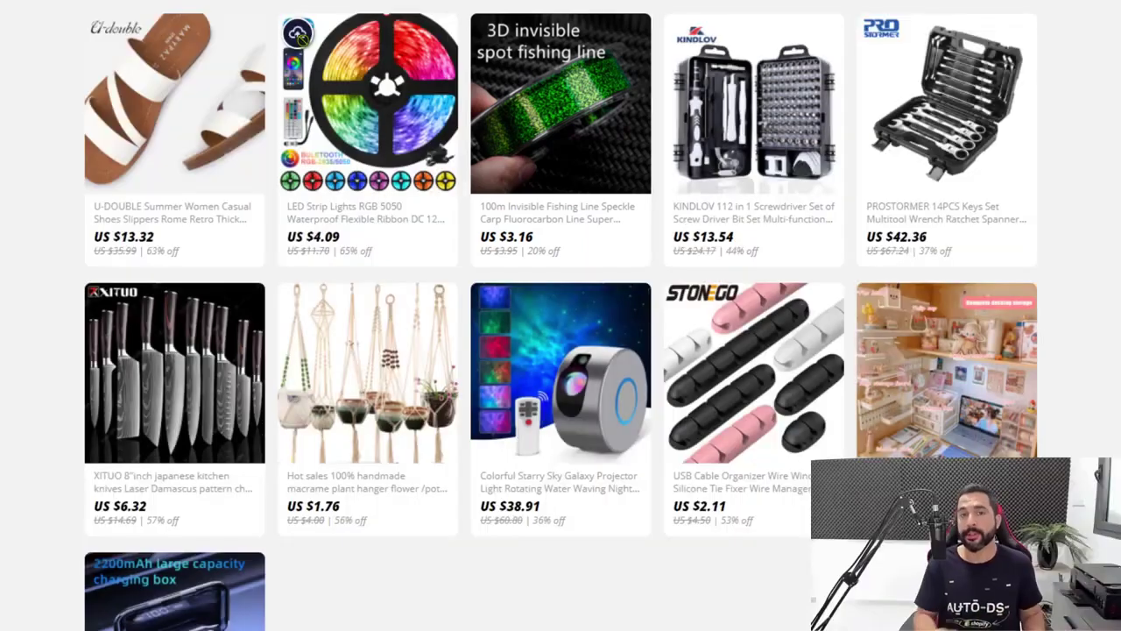
# Open the LED strip product page and copy its URL from the address bar
pyautogui.click(419, 96)
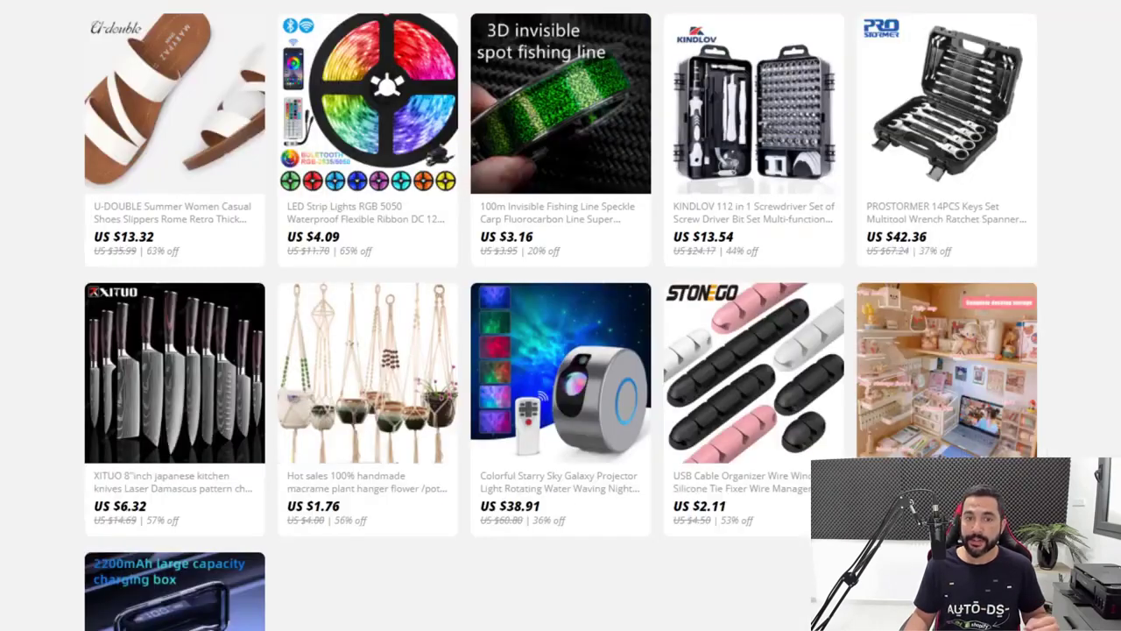
pyautogui.moveTo(331, 68)
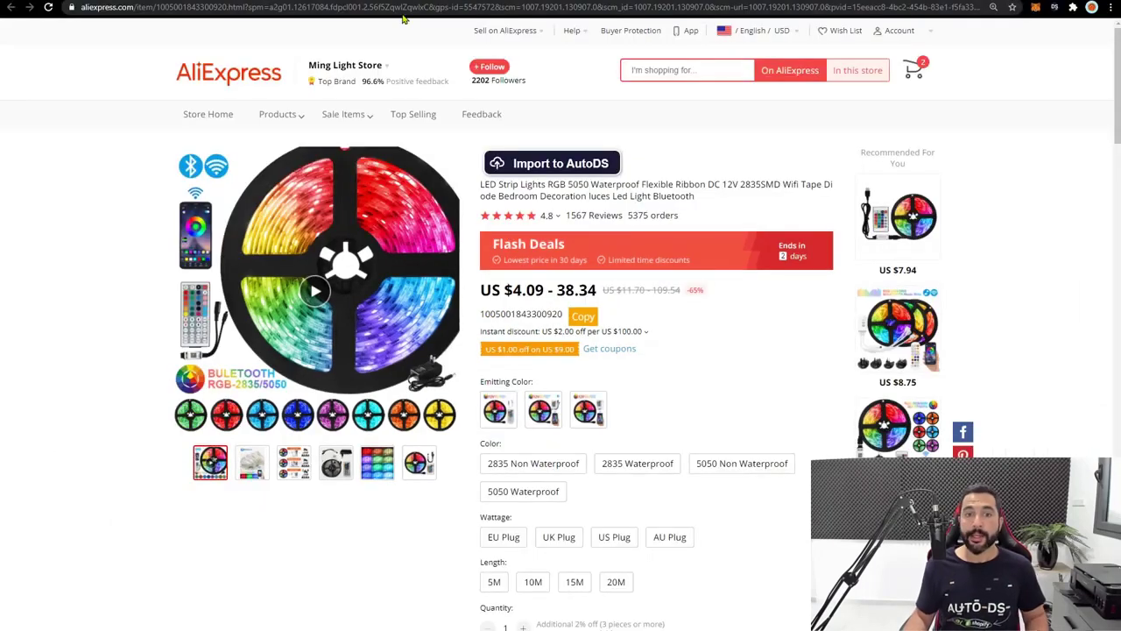
pyautogui.click(382, 8)
pyautogui.rightClick(382, 9)
pyautogui.click(424, 75)
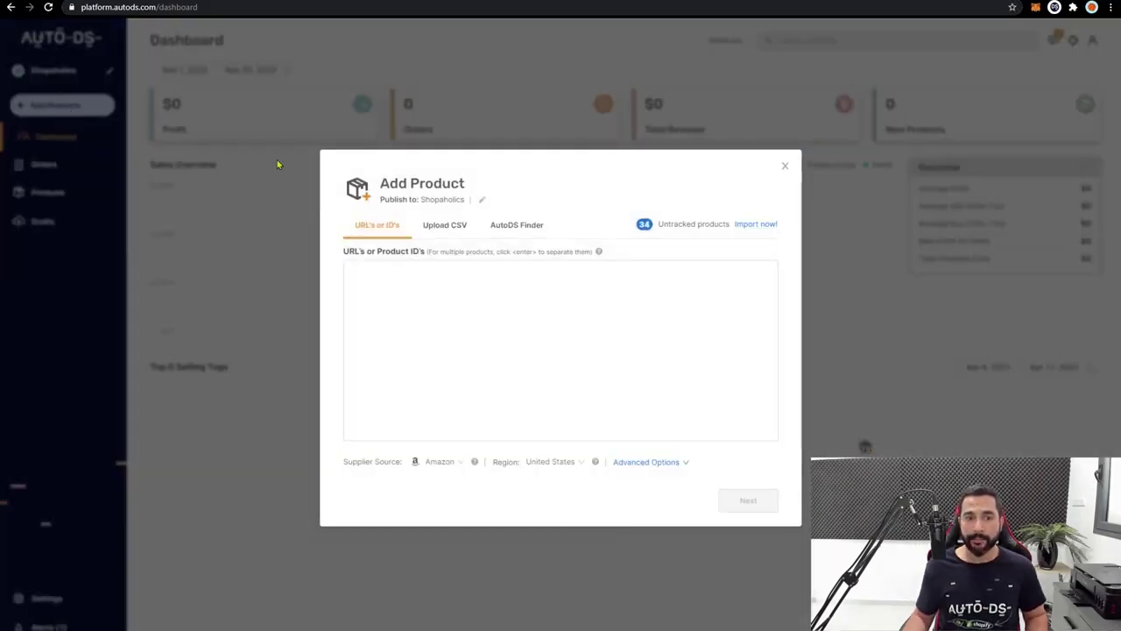
# Paste the AliExpress product URL into the URLs box and remove the duplicate entries
pyautogui.click(380, 285)
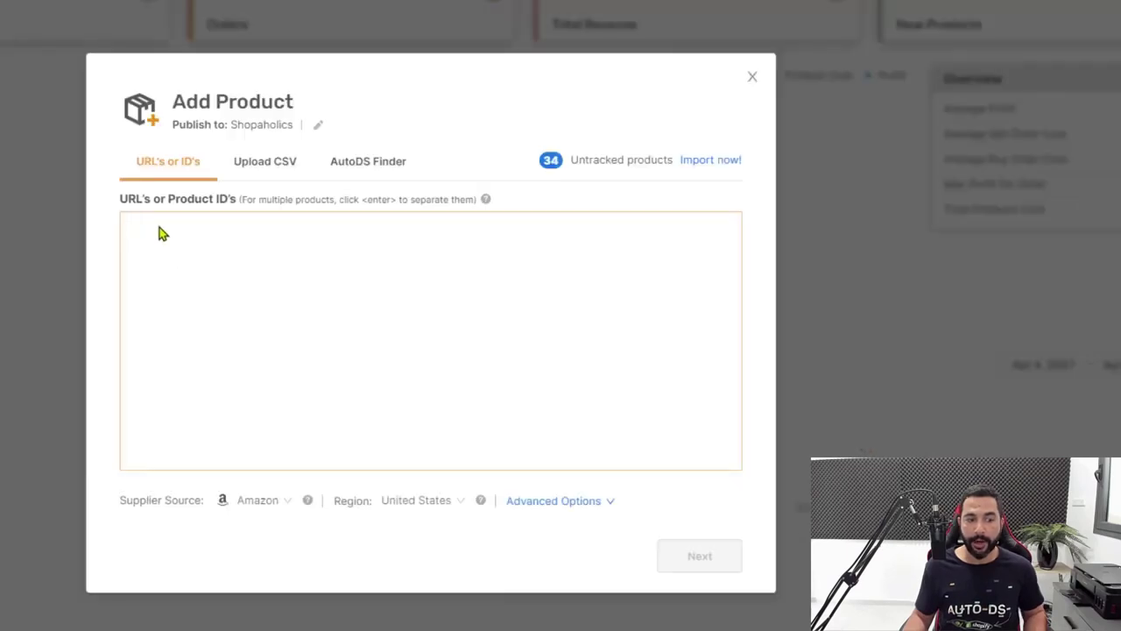
pyautogui.hotkey('ctrl', 'v')
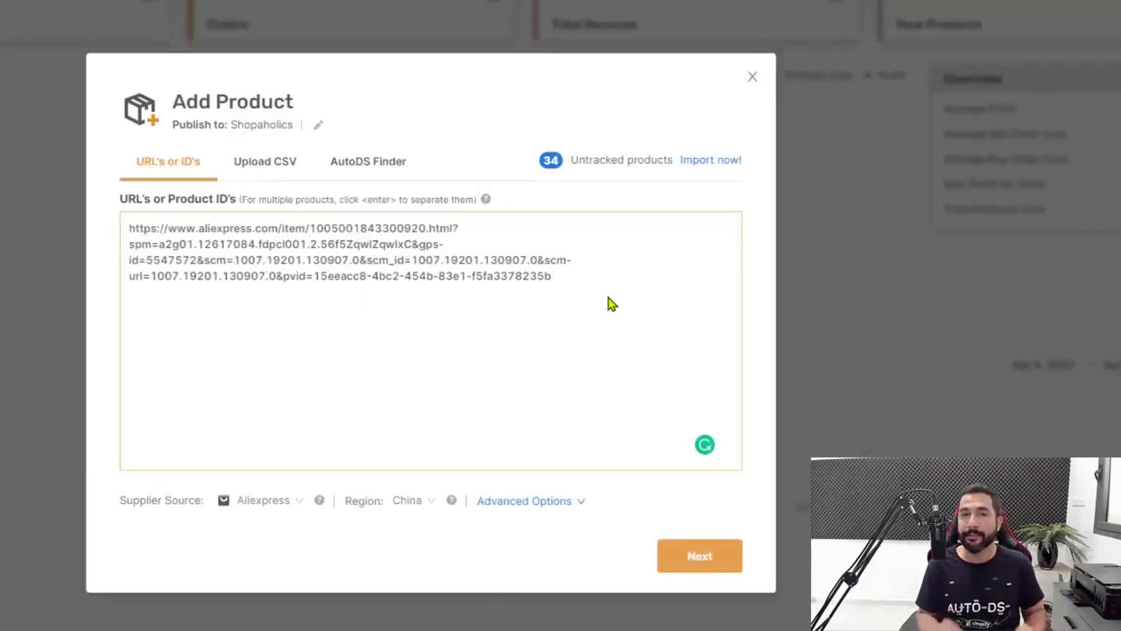
pyautogui.press('Return')
pyautogui.press('Return')
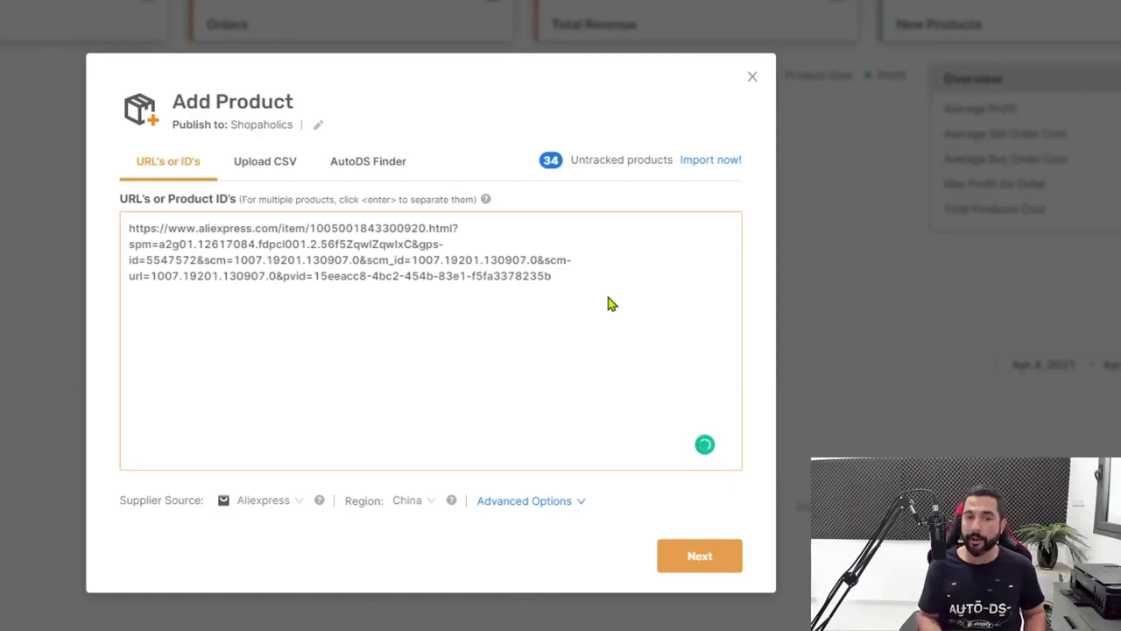
pyautogui.hotkey('ctrl', 'v')
pyautogui.press('Return')
pyautogui.press('Return')
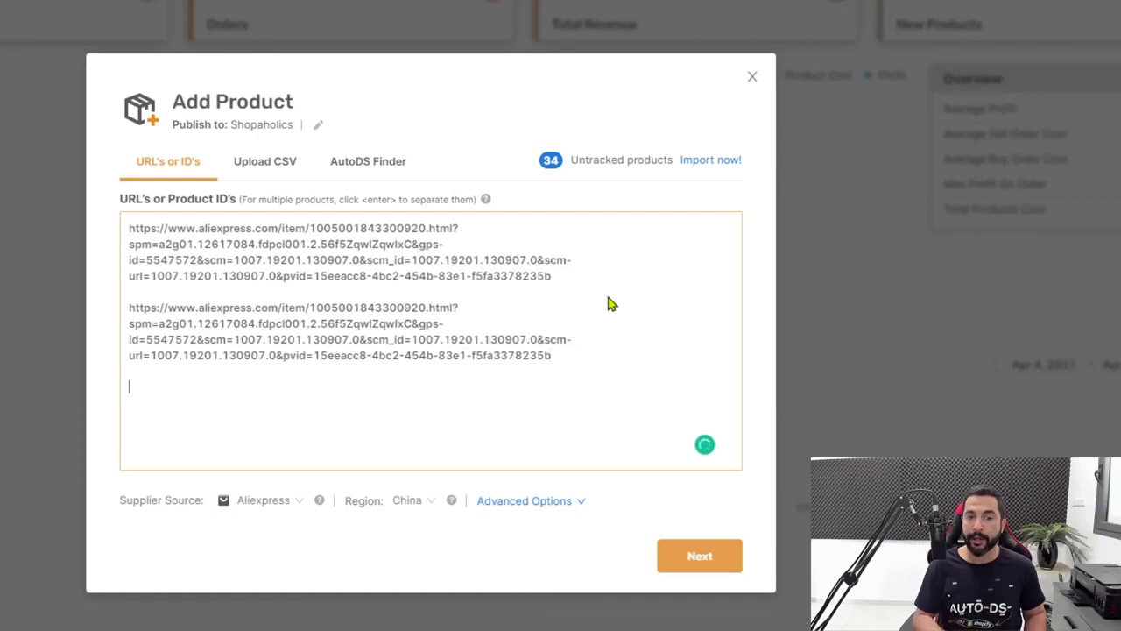
pyautogui.hotkey('ctrl', 'v')
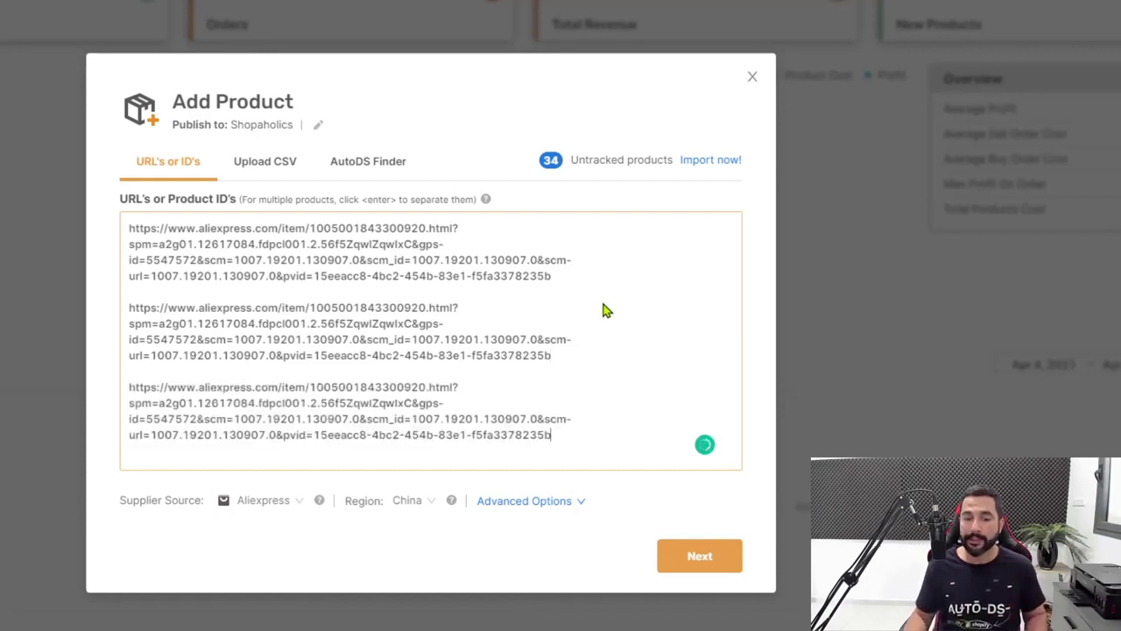
pyautogui.moveTo(587, 460); pyautogui.dragTo(456, 293)
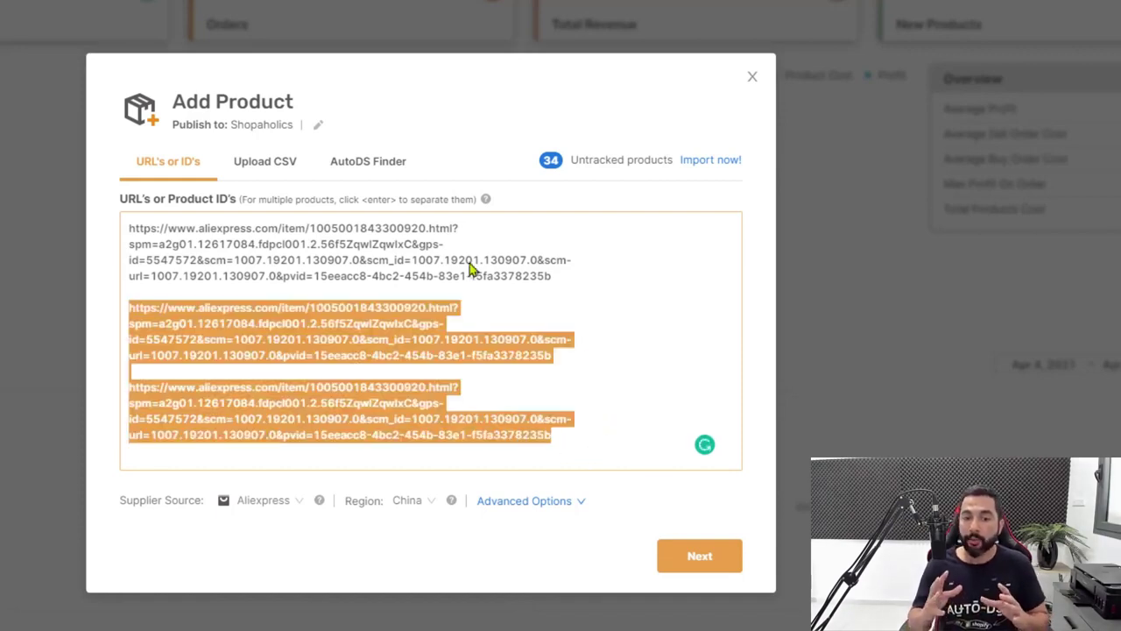
pyautogui.press('BackSpace')
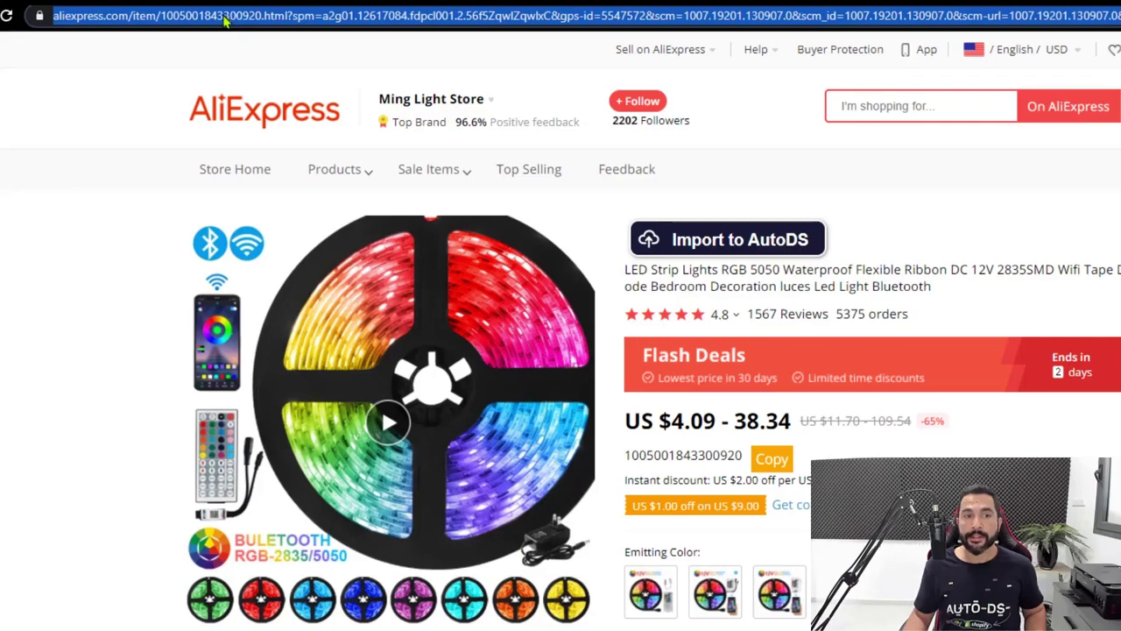
pyautogui.click(224, 18)
pyautogui.doubleClick(288, 16)
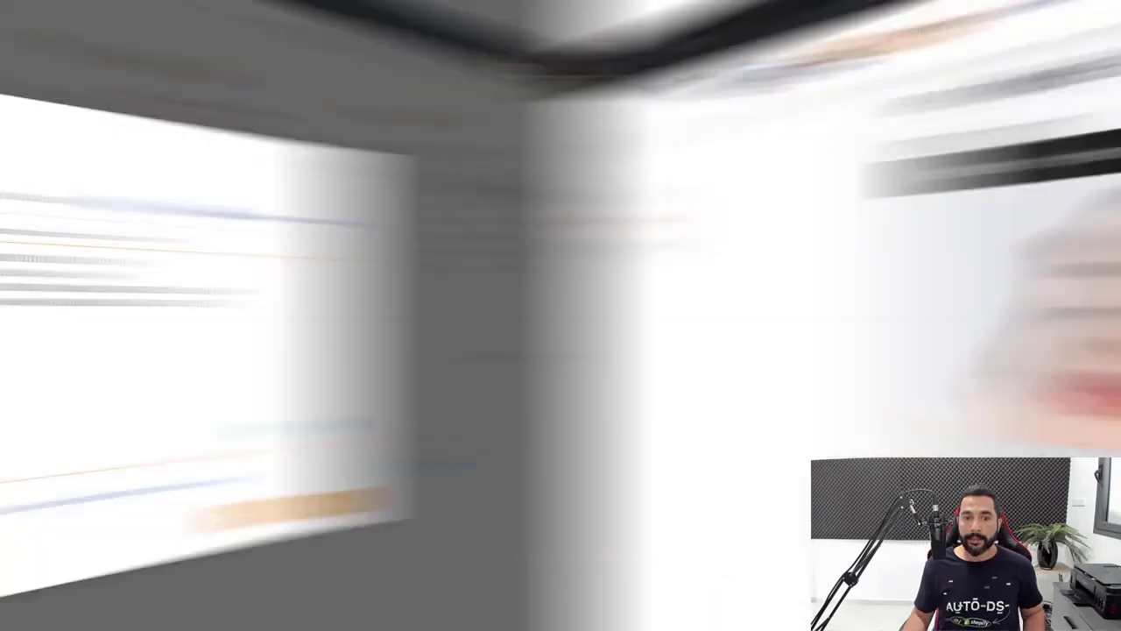
pyautogui.press('BackSpace')
pyautogui.hotkey('ctrl', 'v')
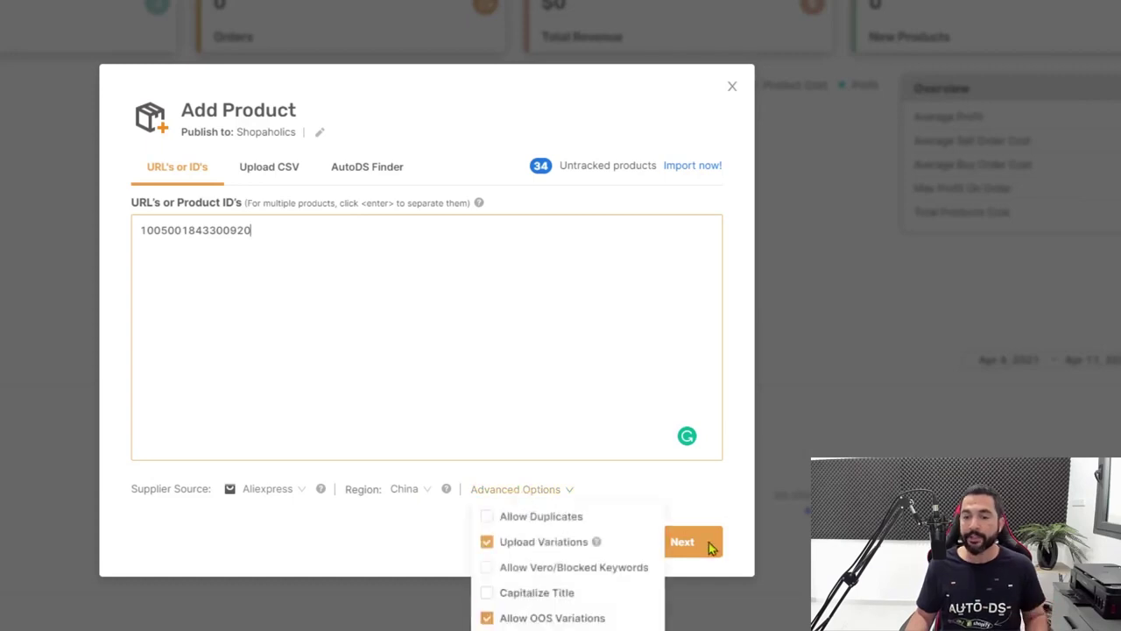
# Accept the default General, Pricing and Shipping & policies import settings
pyautogui.click(668, 540)
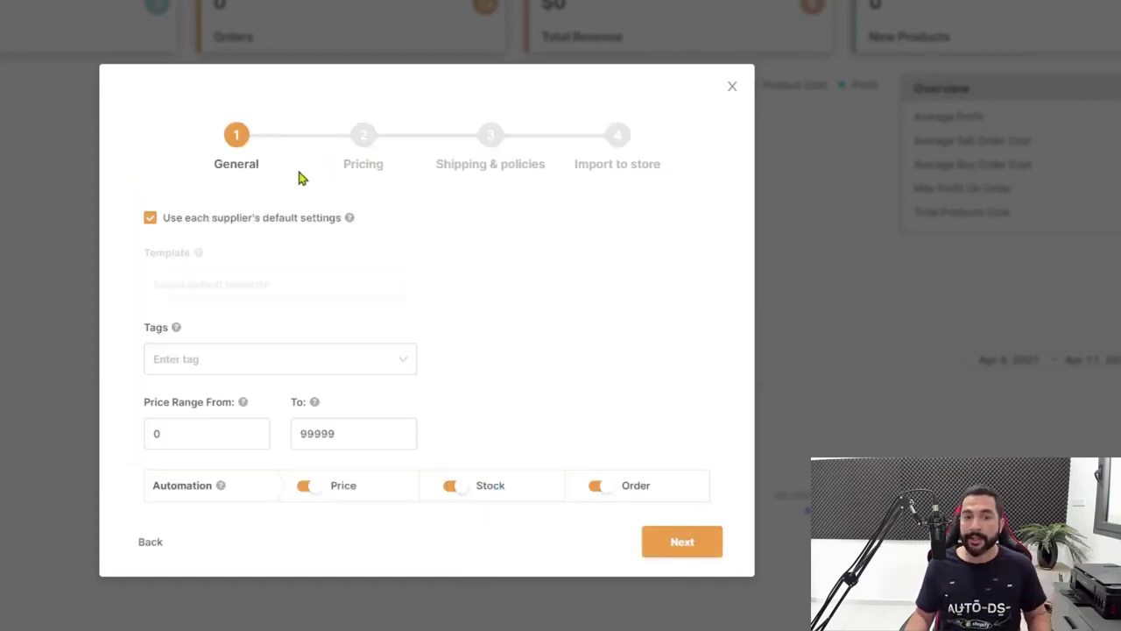
pyautogui.click(671, 540)
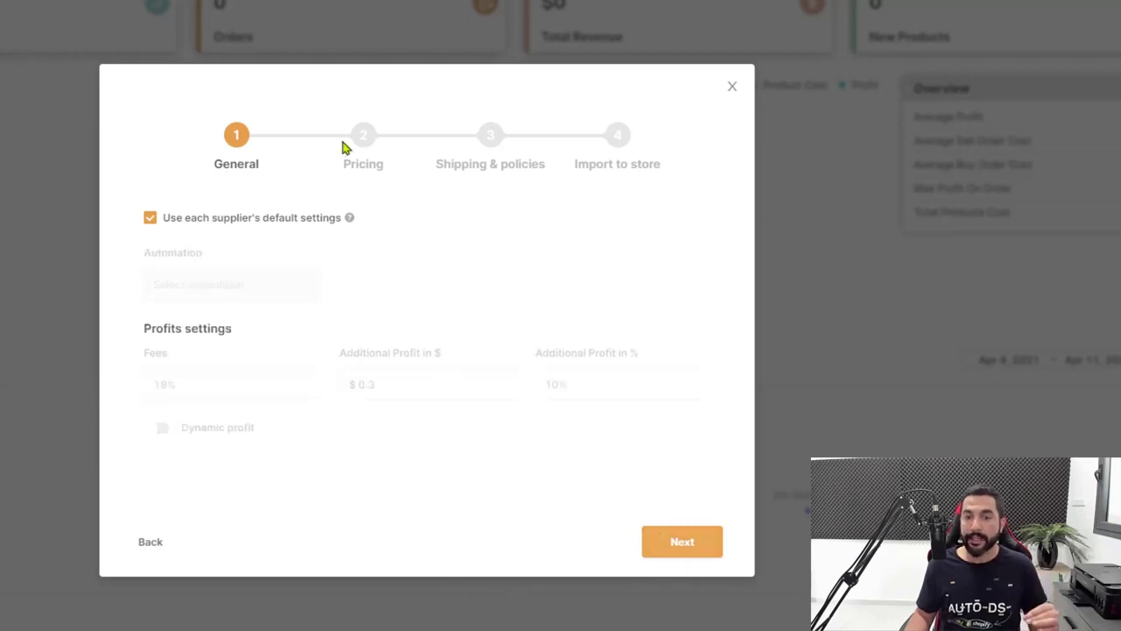
pyautogui.click(666, 541)
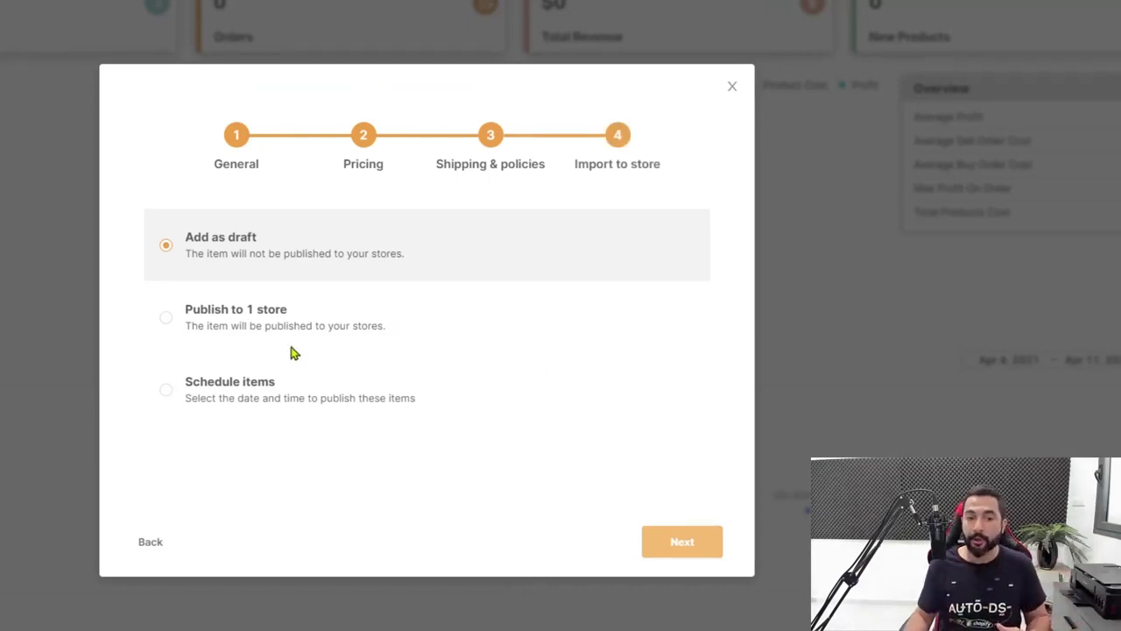
# Schedule the LED strip to publish on 2021-04-13 at 02:00 and import it
pyautogui.click(167, 393)
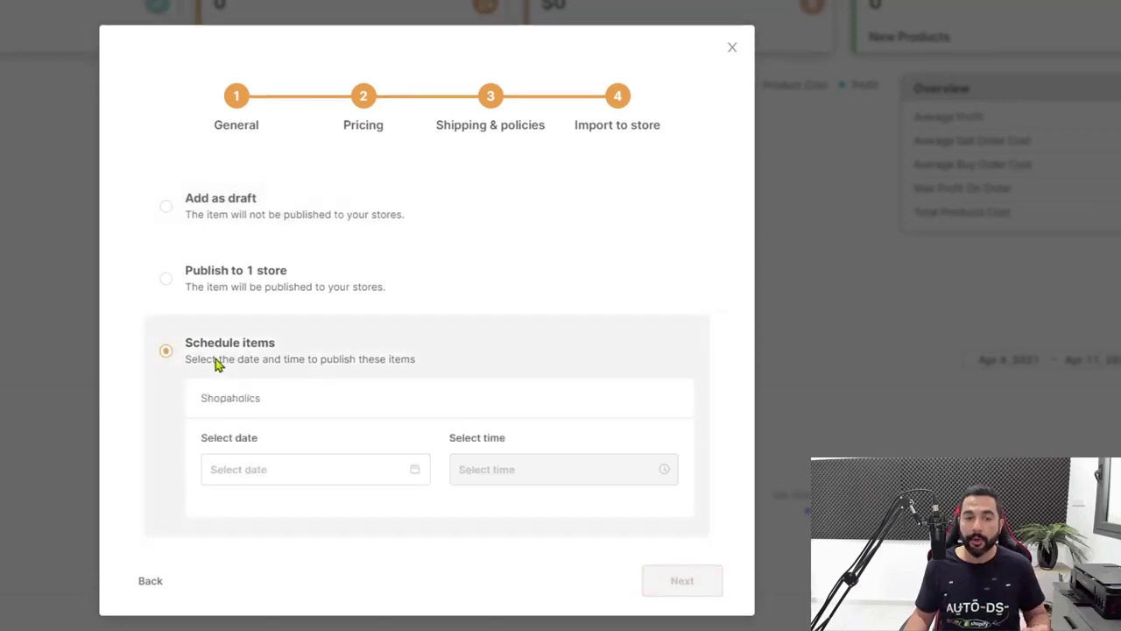
pyautogui.click(280, 479)
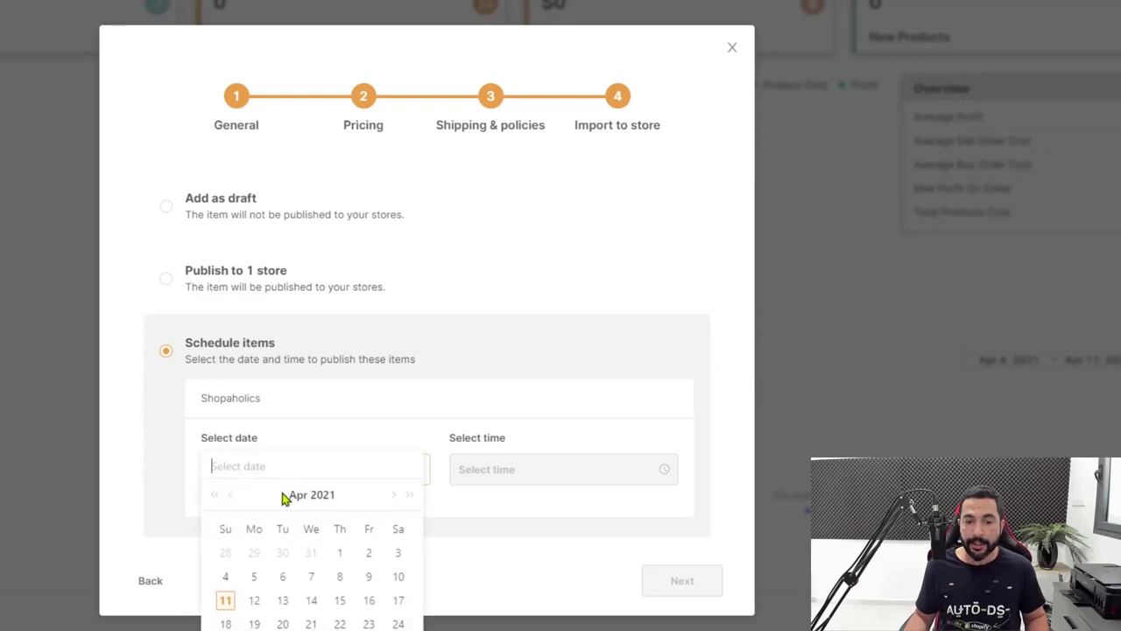
pyautogui.click(282, 600)
pyautogui.click(562, 478)
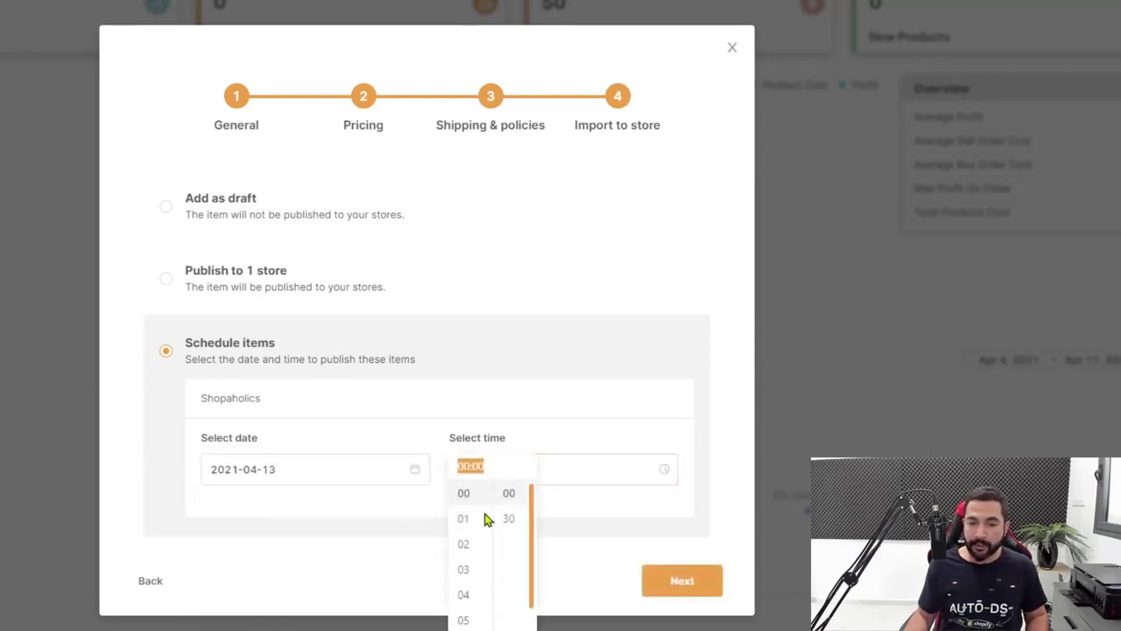
pyautogui.click(463, 544)
pyautogui.click(515, 493)
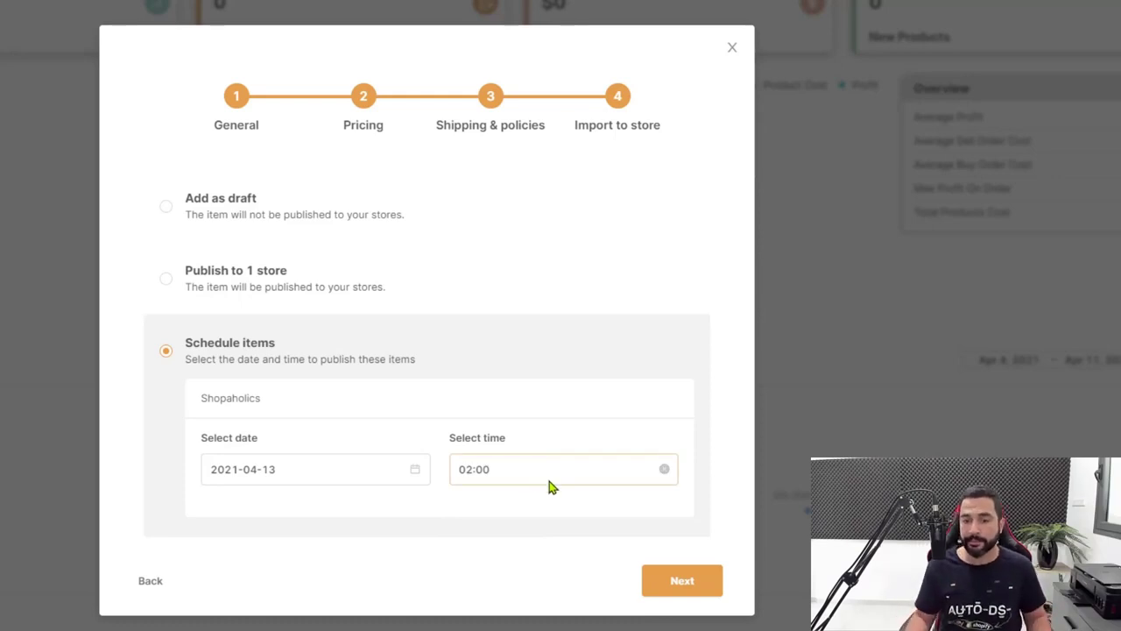
pyautogui.click(675, 581)
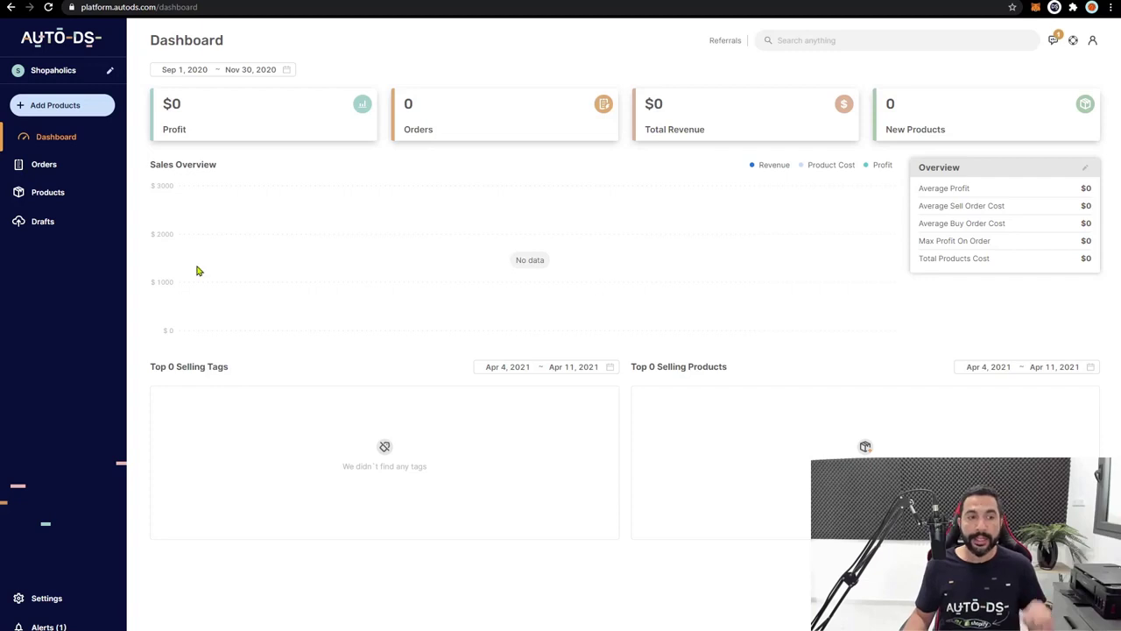
# Open the AutoDS drafts list, then return to the AliExpress Flash Deals page header
pyautogui.click(48, 221)
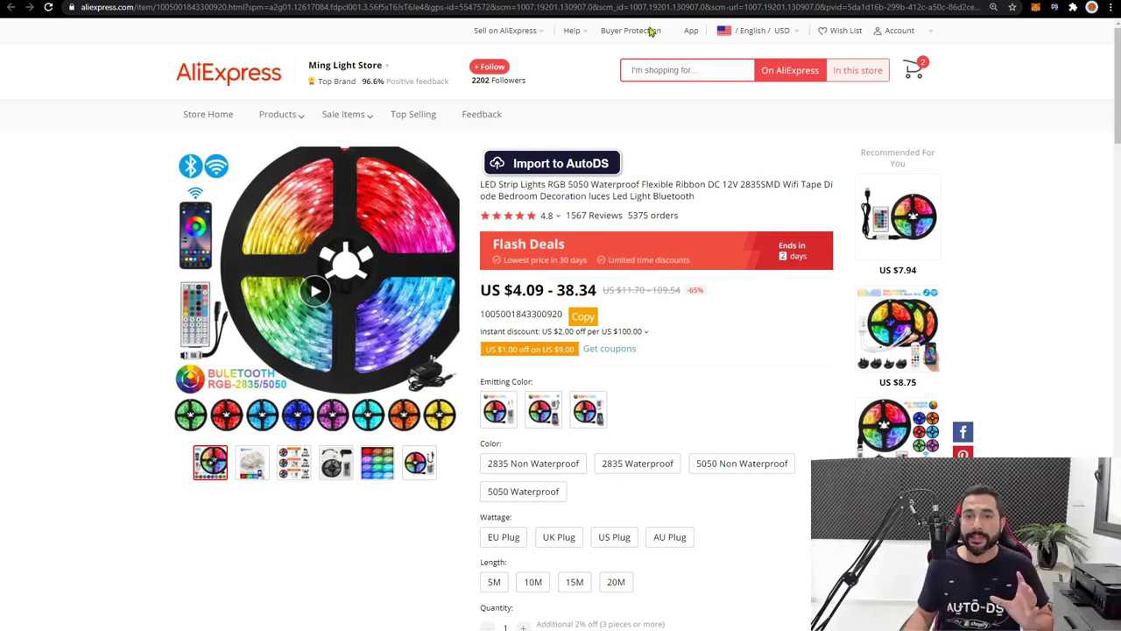
pyautogui.hotkey('alt', 'Left')
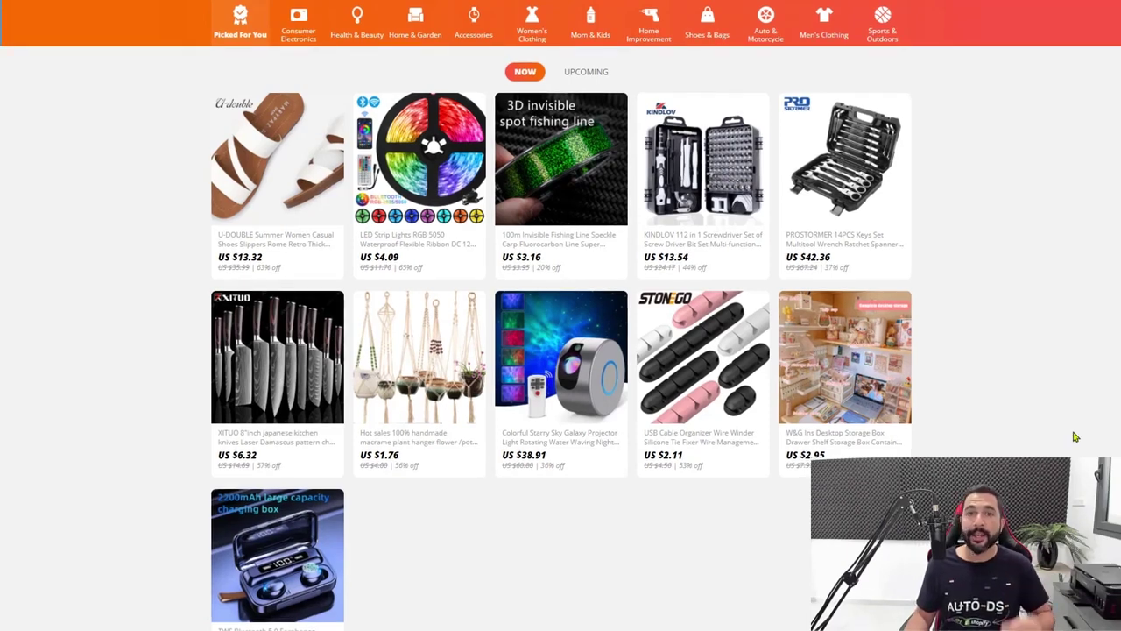
pyautogui.scroll(2, 1075, 437)
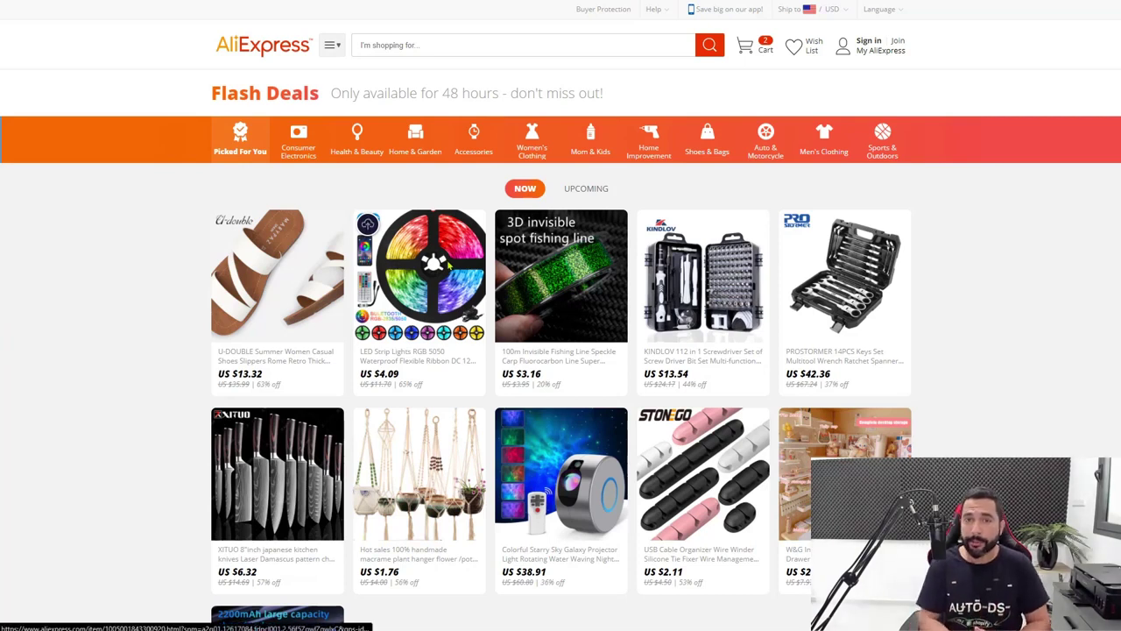
# Search AliExpress for 'LED strip lights' and filter to 4-stars & Up
pyautogui.click(462, 55)
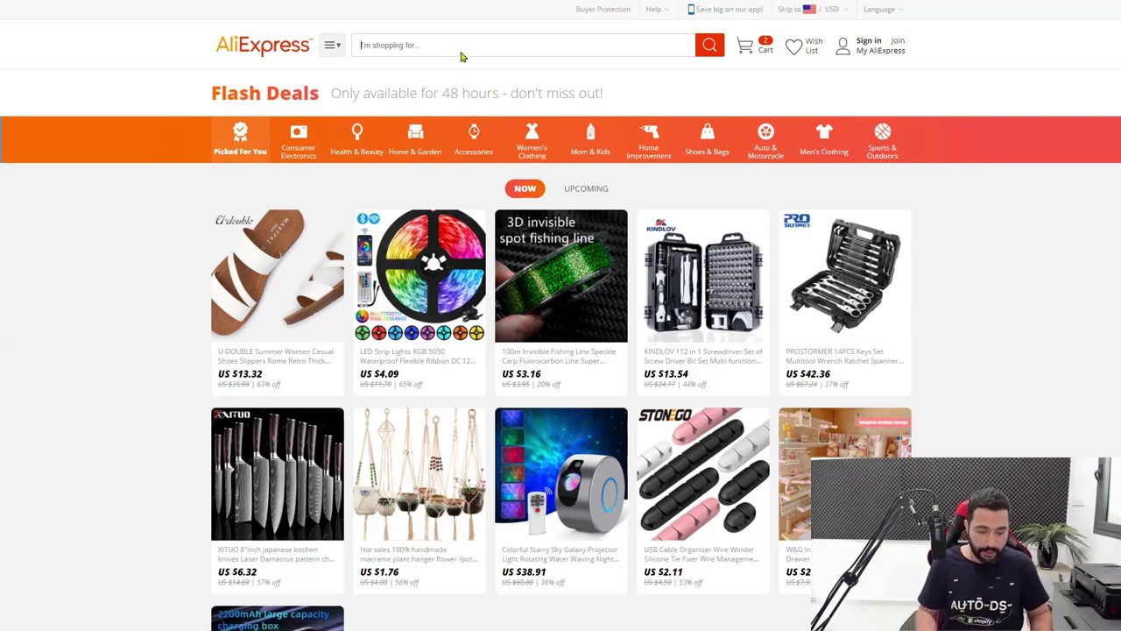
pyautogui.write('LED st')
pyautogui.write('rip lights')
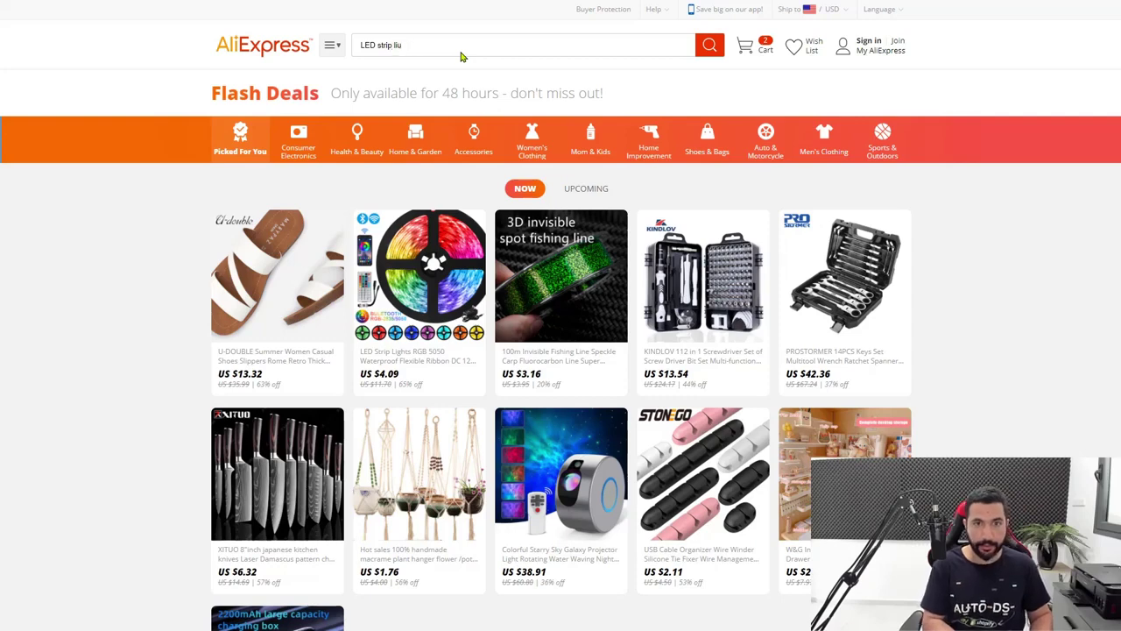
pyautogui.press('Return')
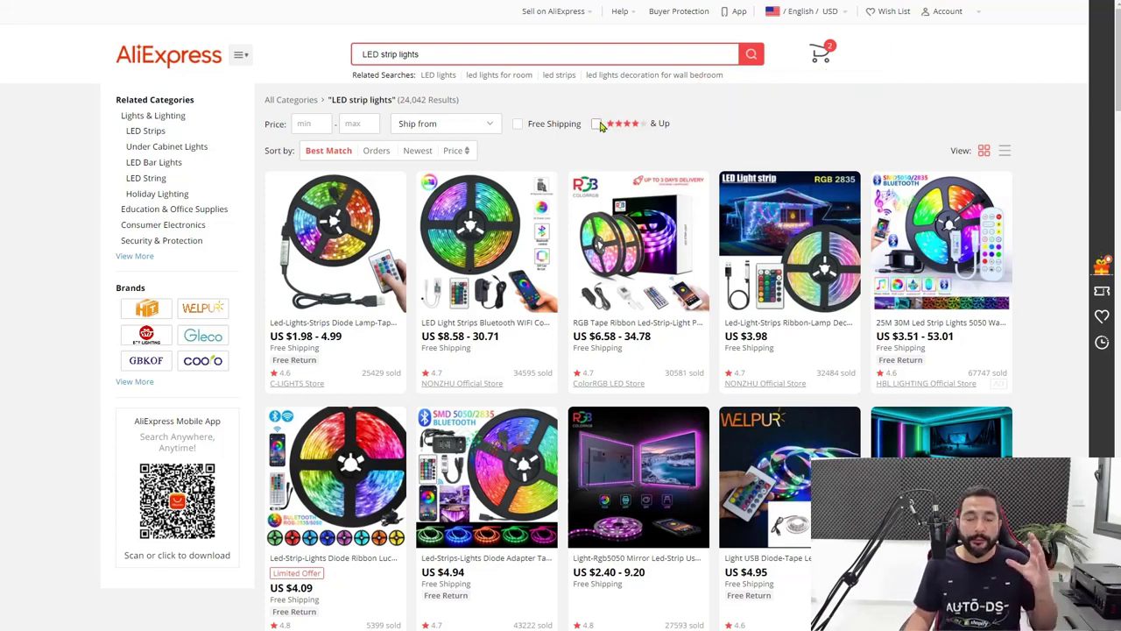
pyautogui.click(597, 124)
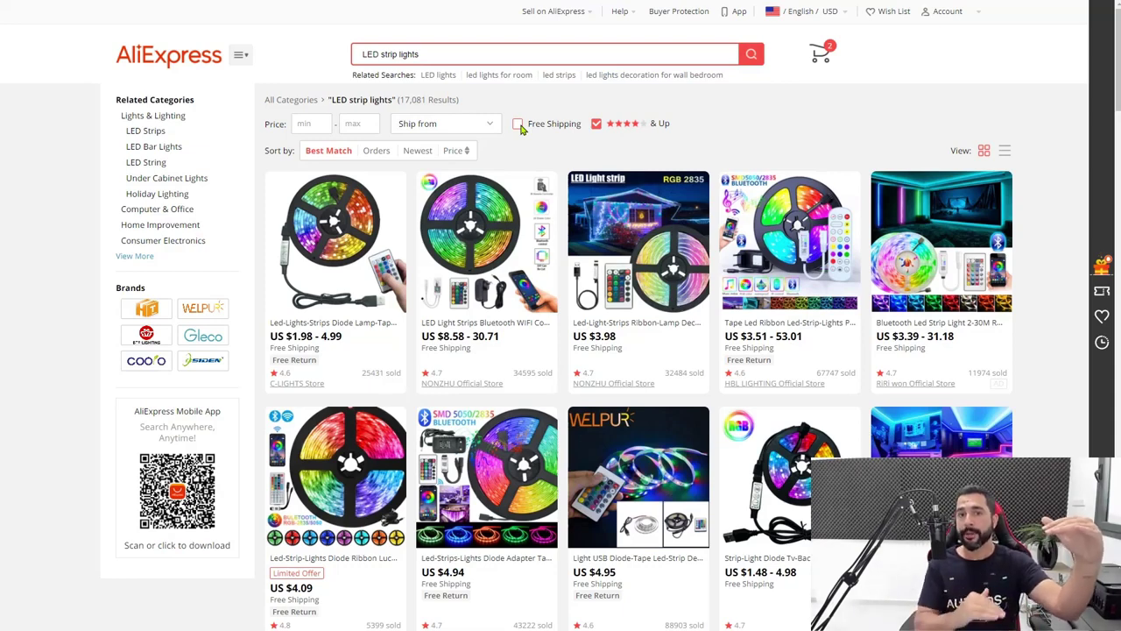
# Check the Ship from options without choosing one, then browse the results
pyautogui.click(487, 125)
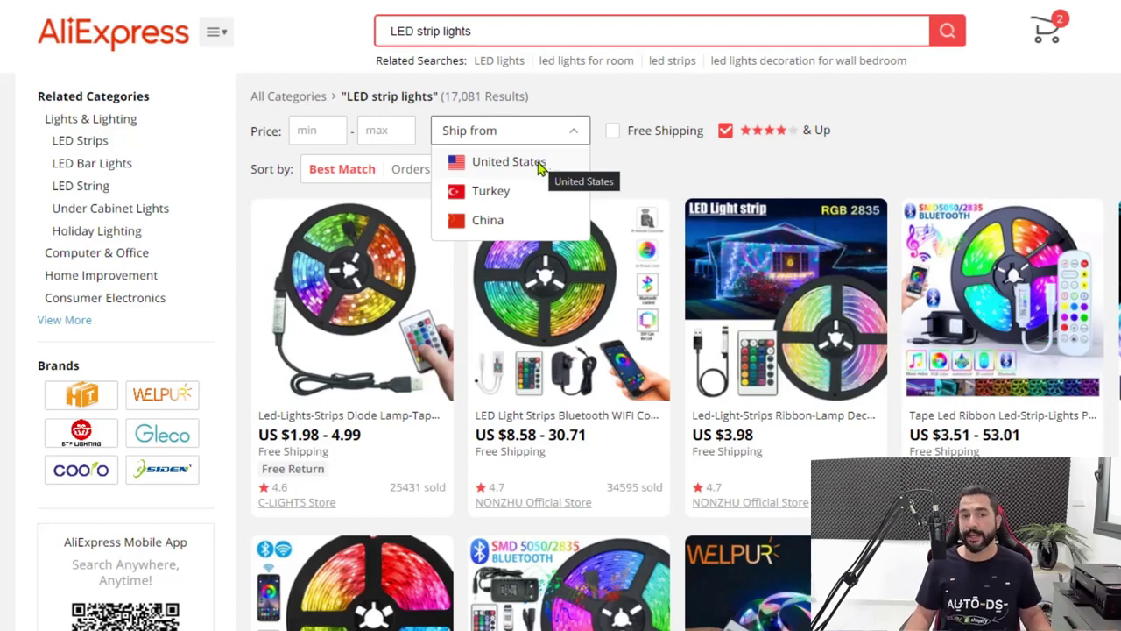
pyautogui.click(649, 177)
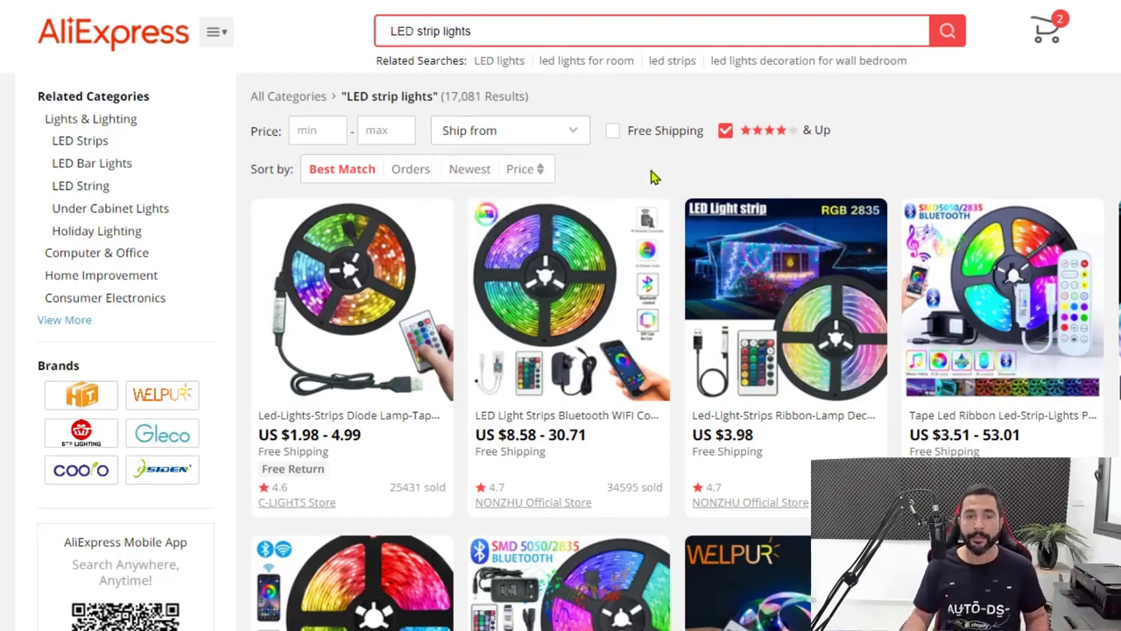
pyautogui.scroll(-10, 1017, 146)
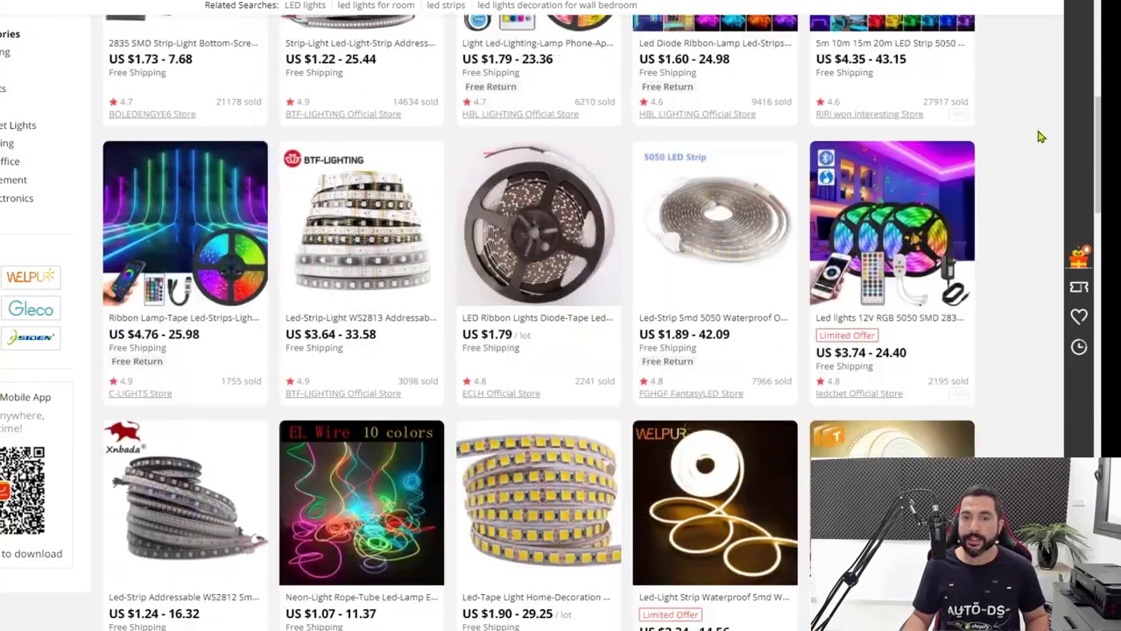
pyautogui.scroll(-1, 1041, 131)
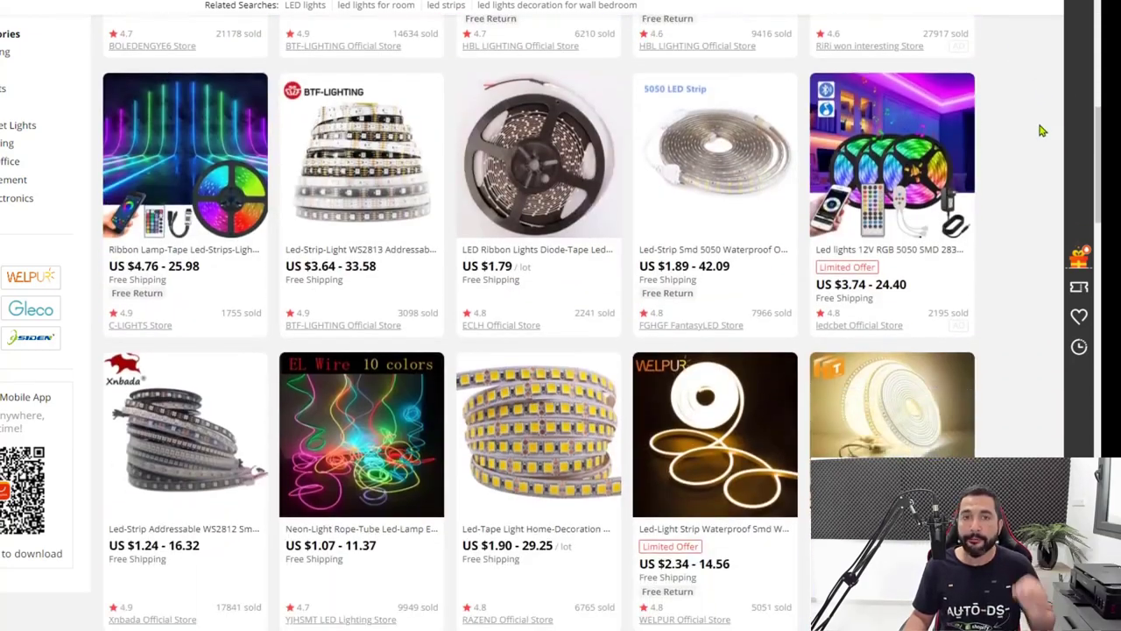
pyautogui.scroll(-2, 1042, 132)
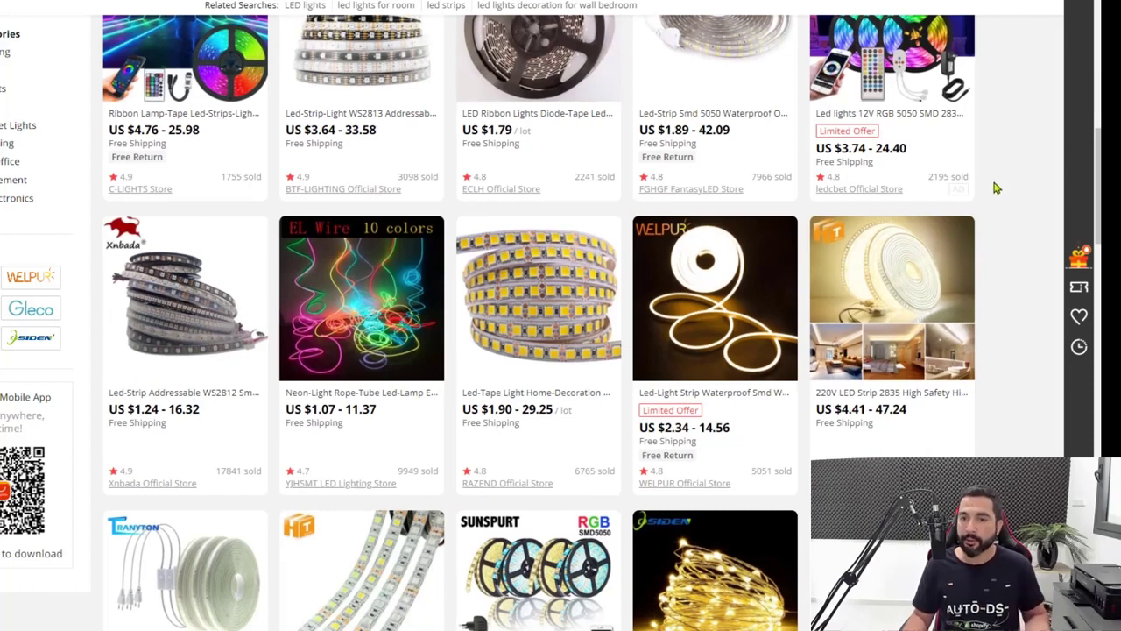
pyautogui.moveTo(929, 188)
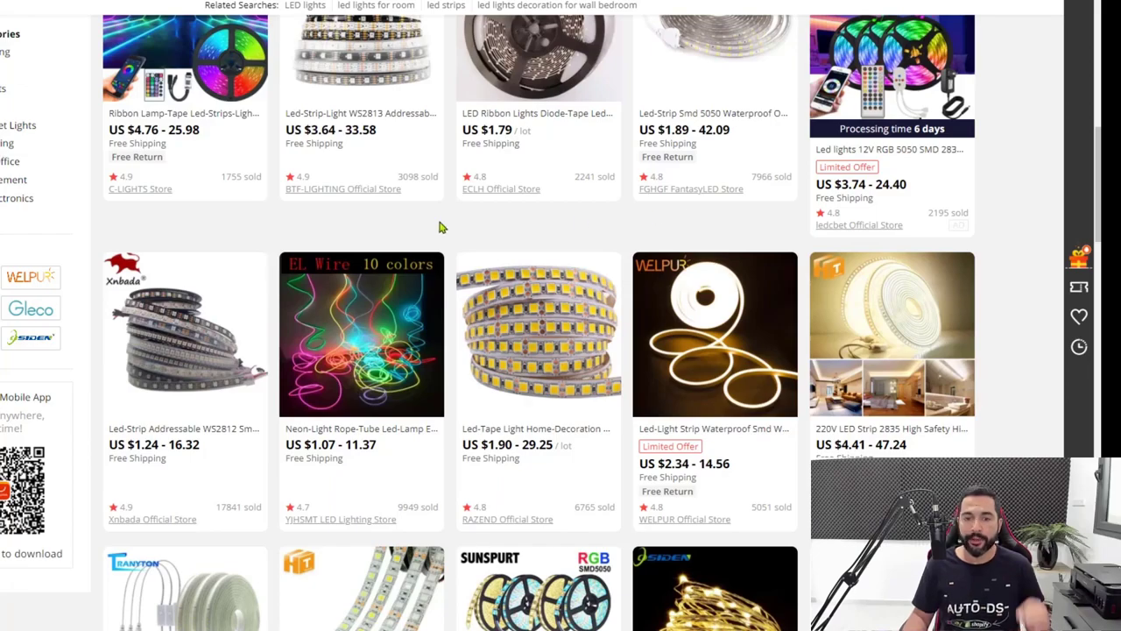
pyautogui.scroll(-5, 1005, 188)
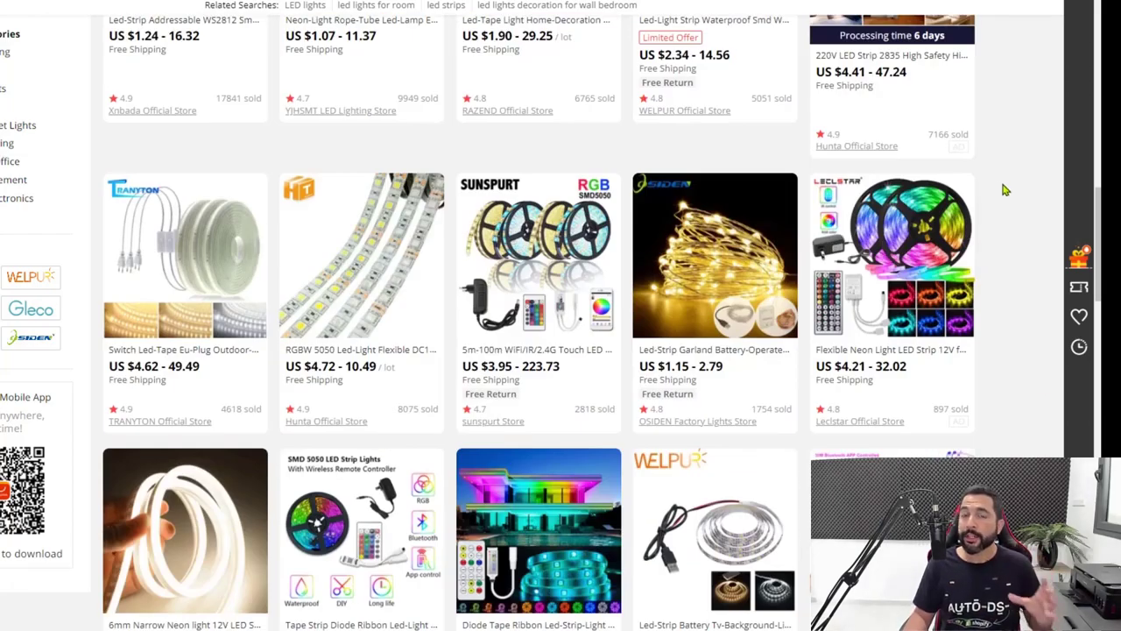
pyautogui.scroll(-6, 1005, 190)
pyautogui.scroll(-8, 983, 203)
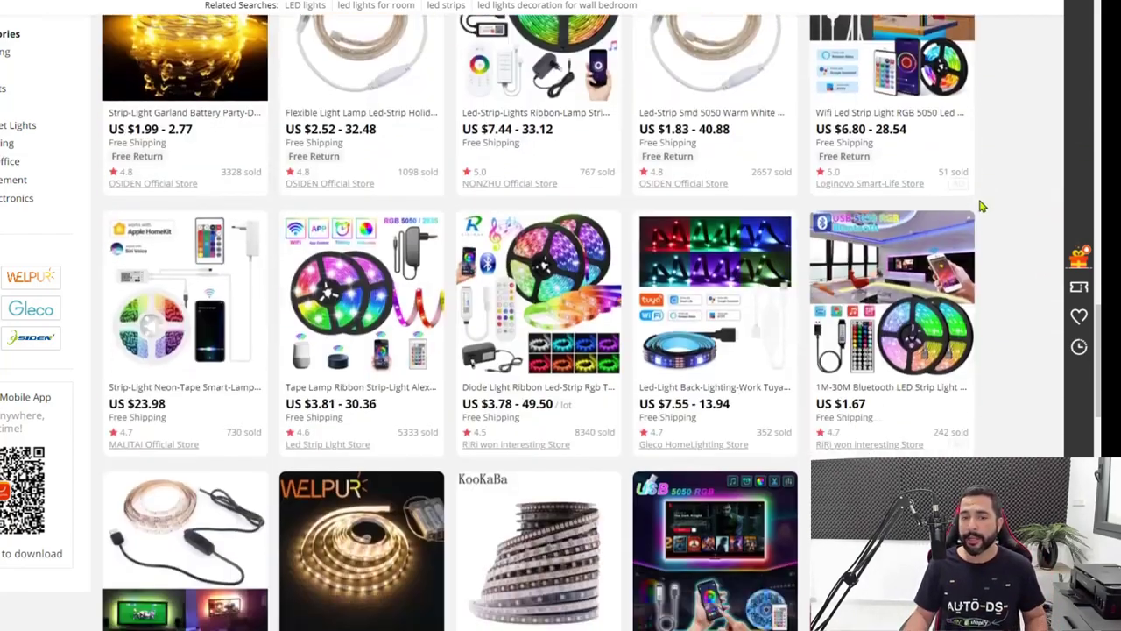
pyautogui.scroll(-5, 1080, 205)
pyautogui.scroll(-2, 1080, 206)
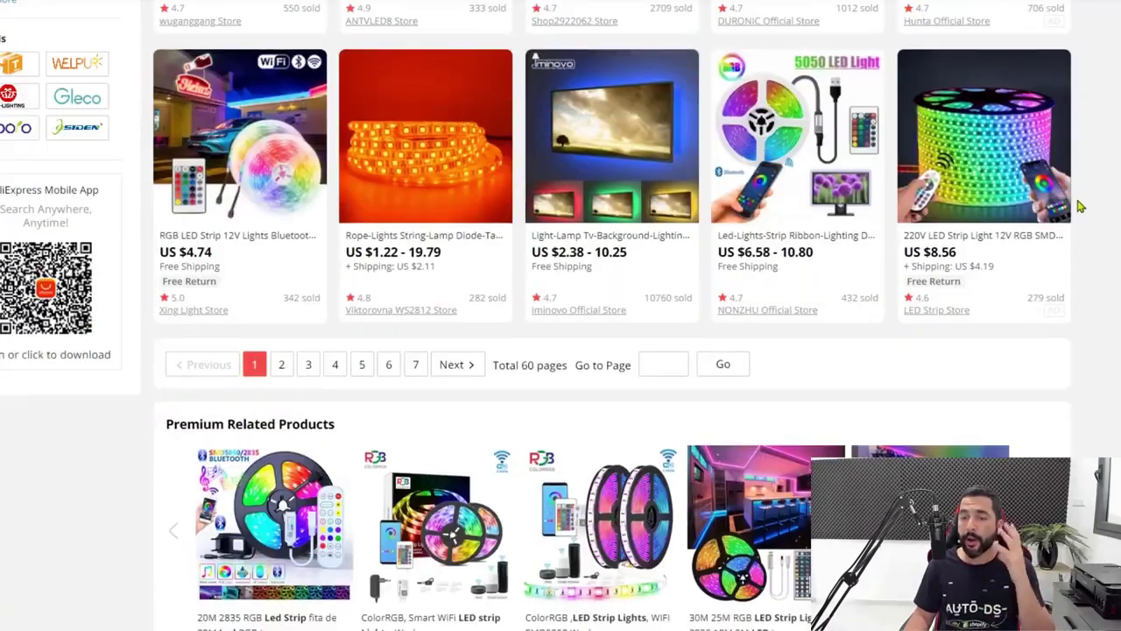
pyautogui.scroll(3, 1080, 206)
pyautogui.scroll(3, 1083, 203)
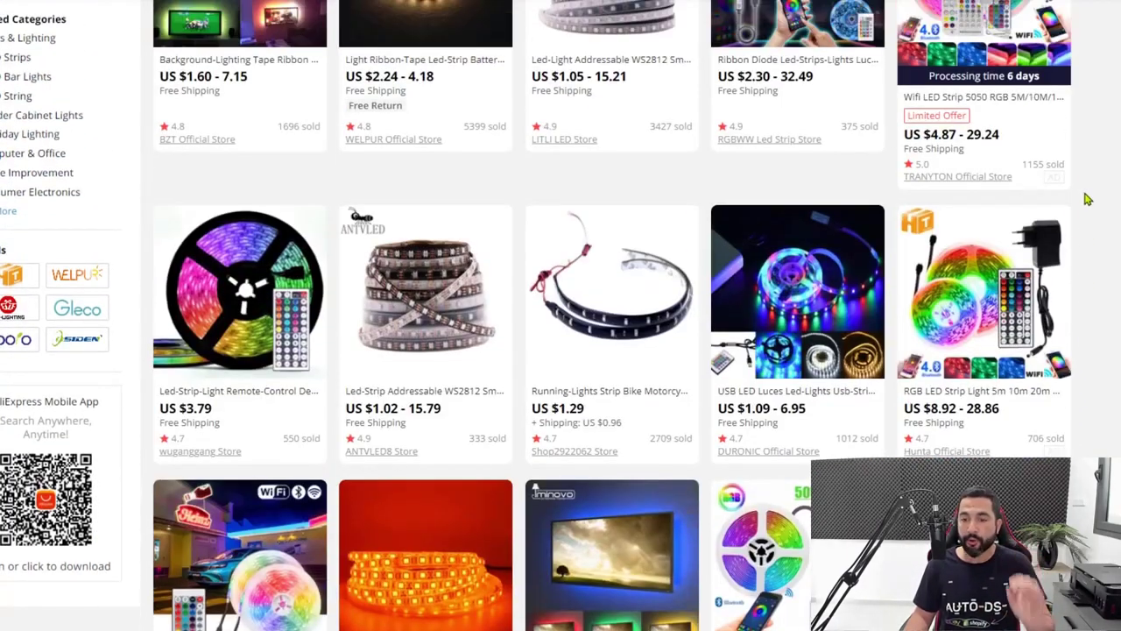
pyautogui.scroll(-2, 1086, 200)
pyautogui.scroll(-1, 1086, 199)
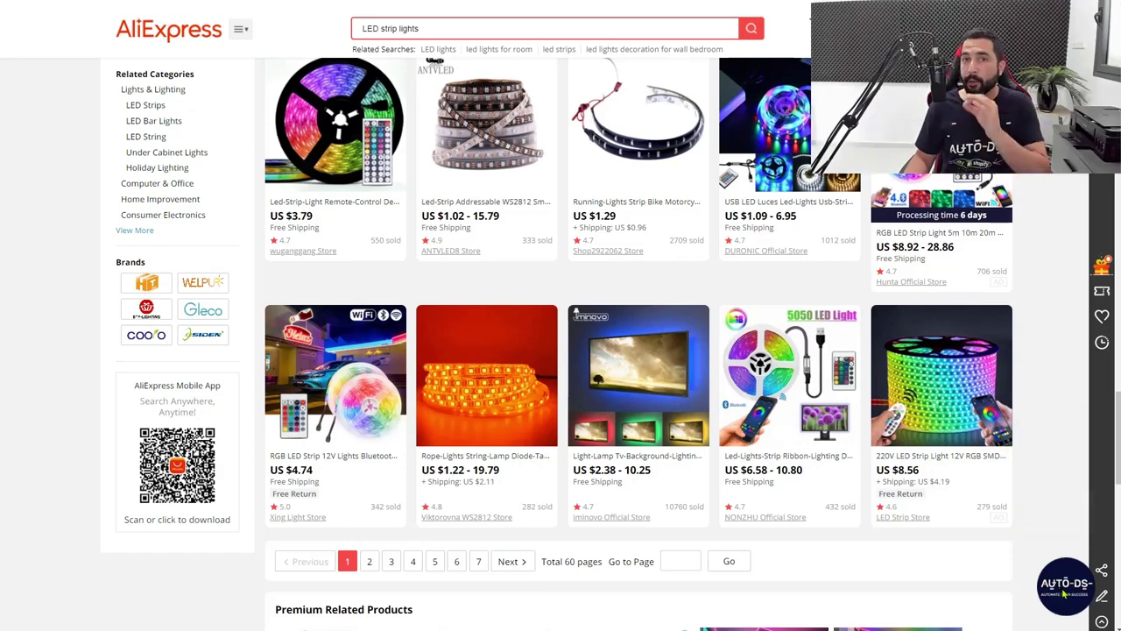
# Extract the page's 60 LED strip products with AutoDS Exporter and export them as CSV
pyautogui.click(1065, 589)
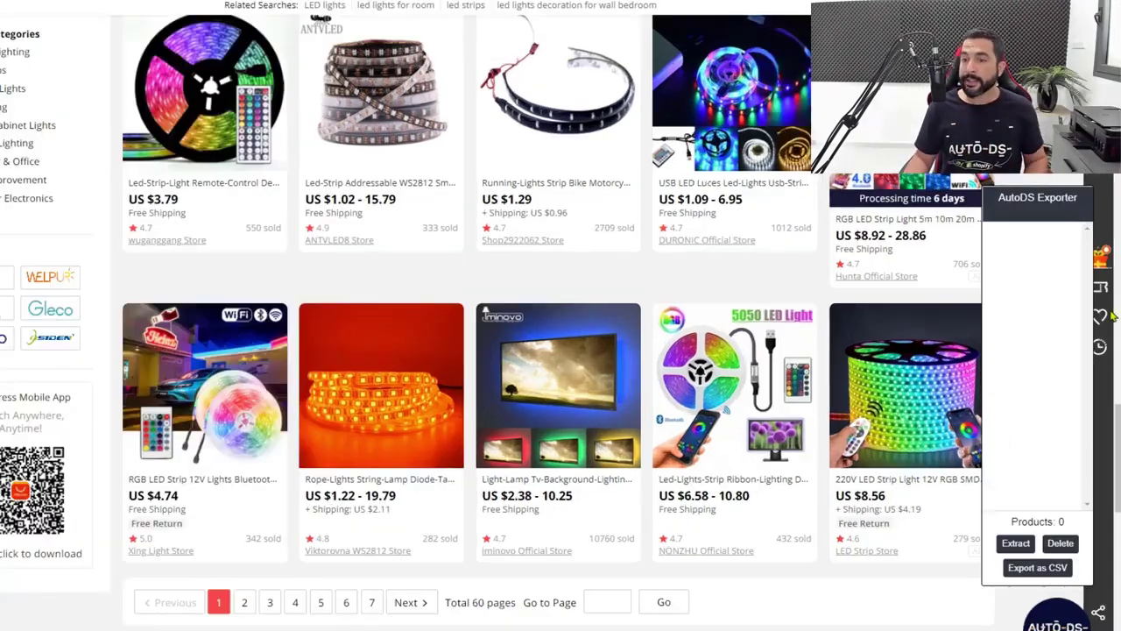
pyautogui.click(1017, 543)
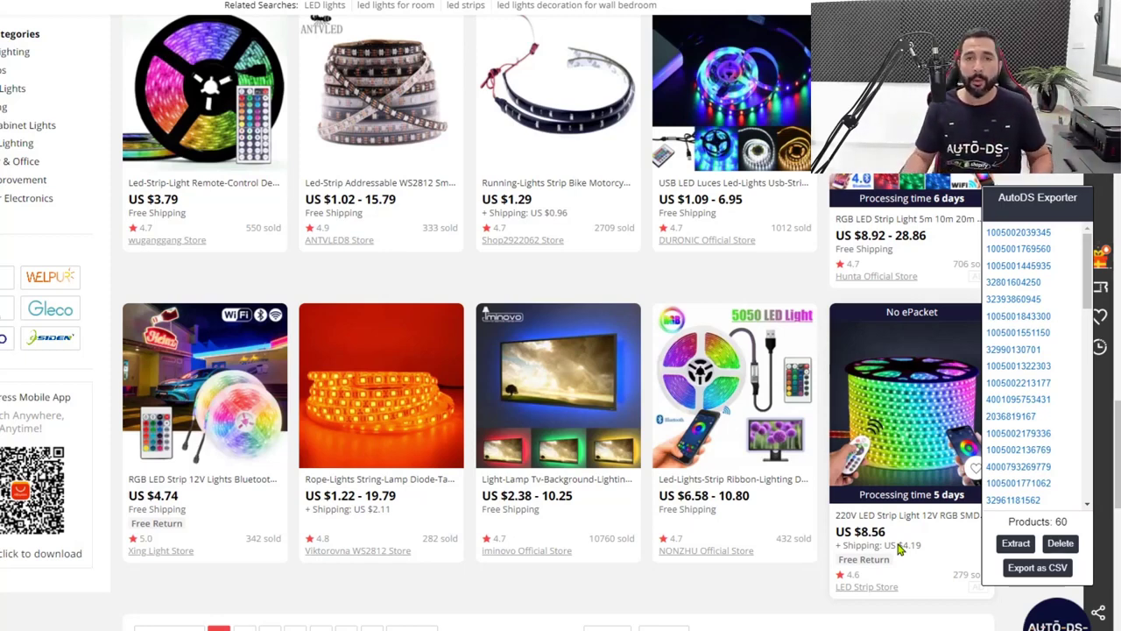
pyautogui.click(1056, 570)
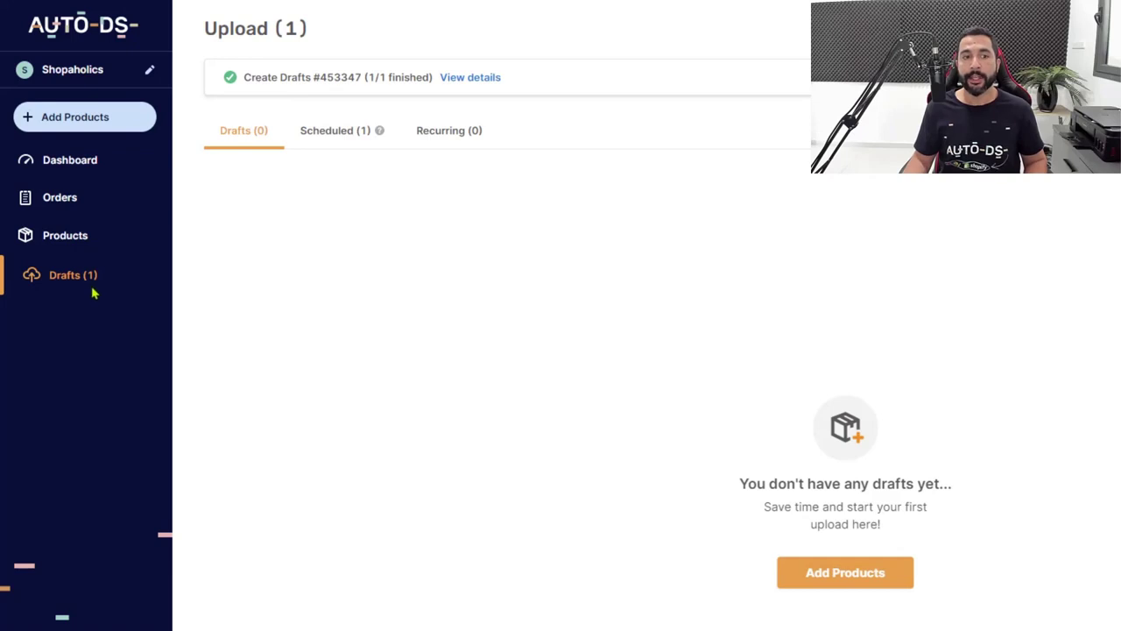
# Go to the Scheduled uploads and expand the LED Strip Lights product for editing
pyautogui.click(346, 139)
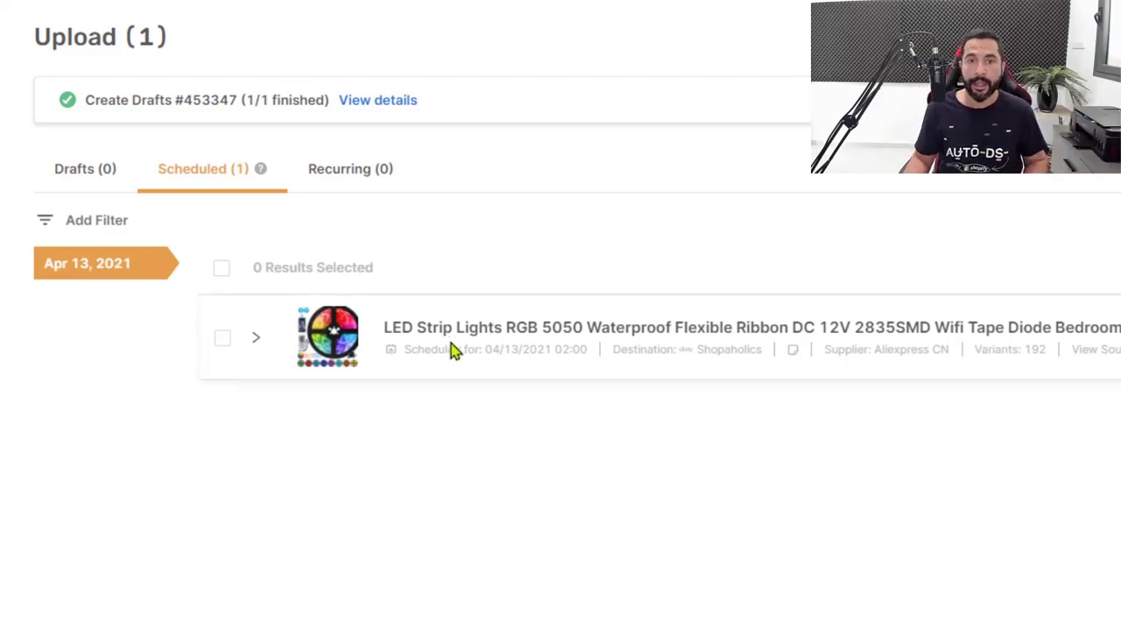
pyautogui.moveTo(506, 349)
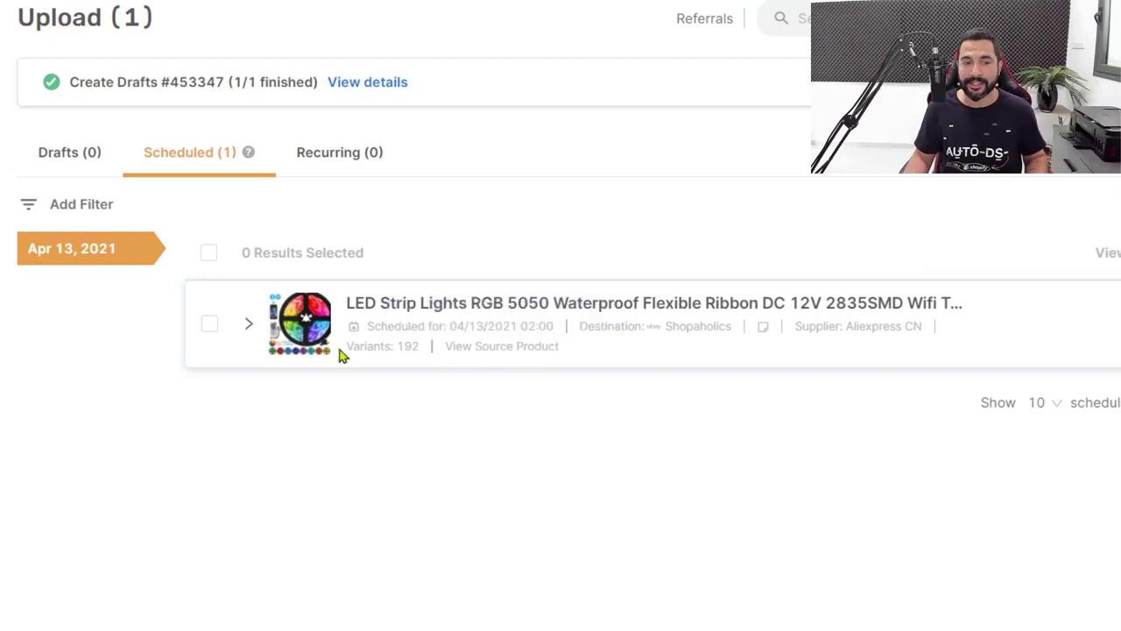
pyautogui.click(252, 328)
pyautogui.scroll(-1, 368, 401)
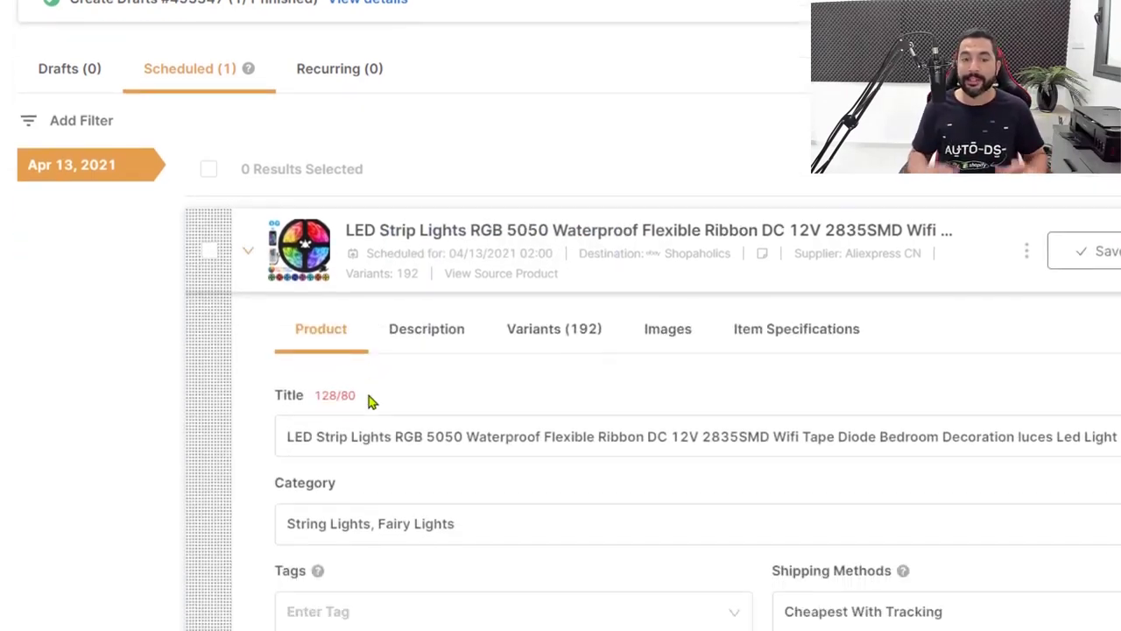
pyautogui.scroll(-4, 368, 400)
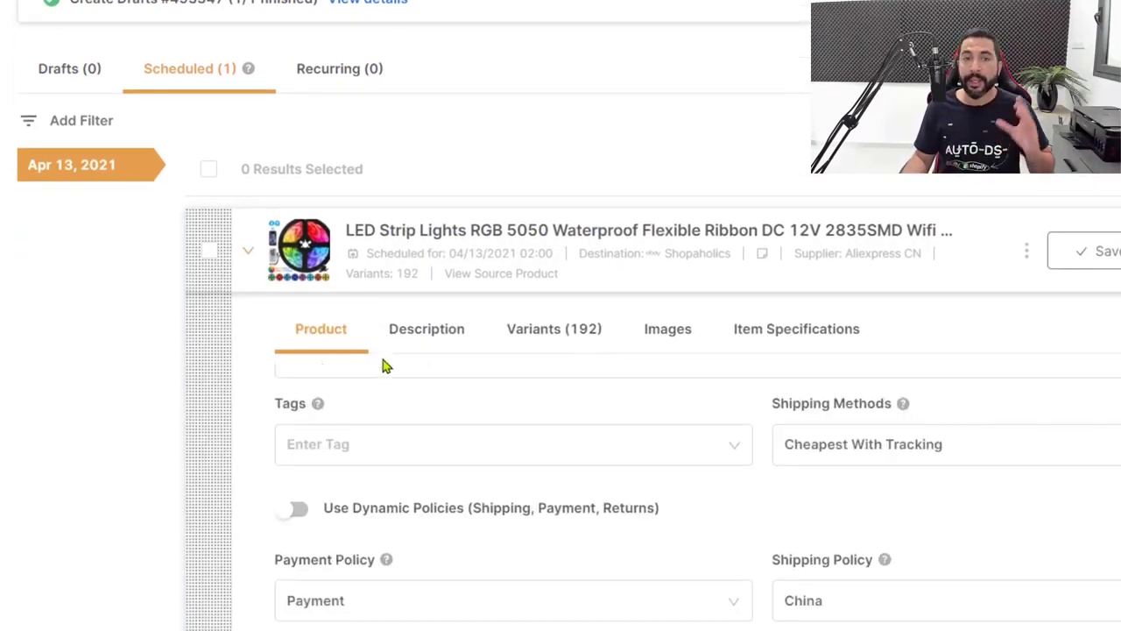
pyautogui.scroll(4, 385, 367)
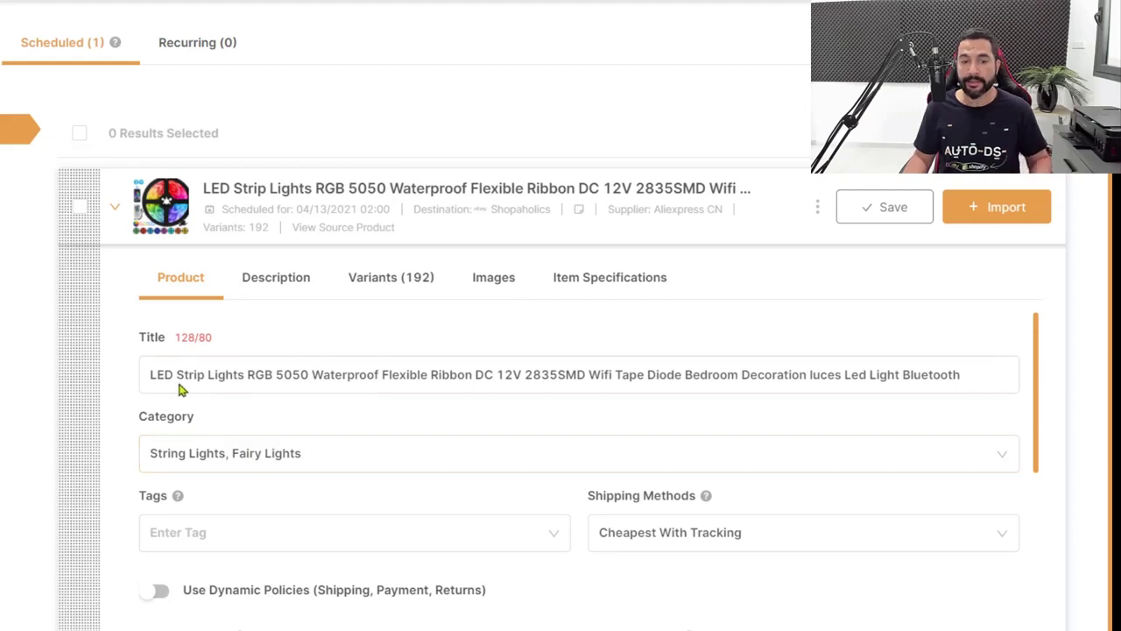
pyautogui.moveTo(179, 389); pyautogui.dragTo(350, 388)
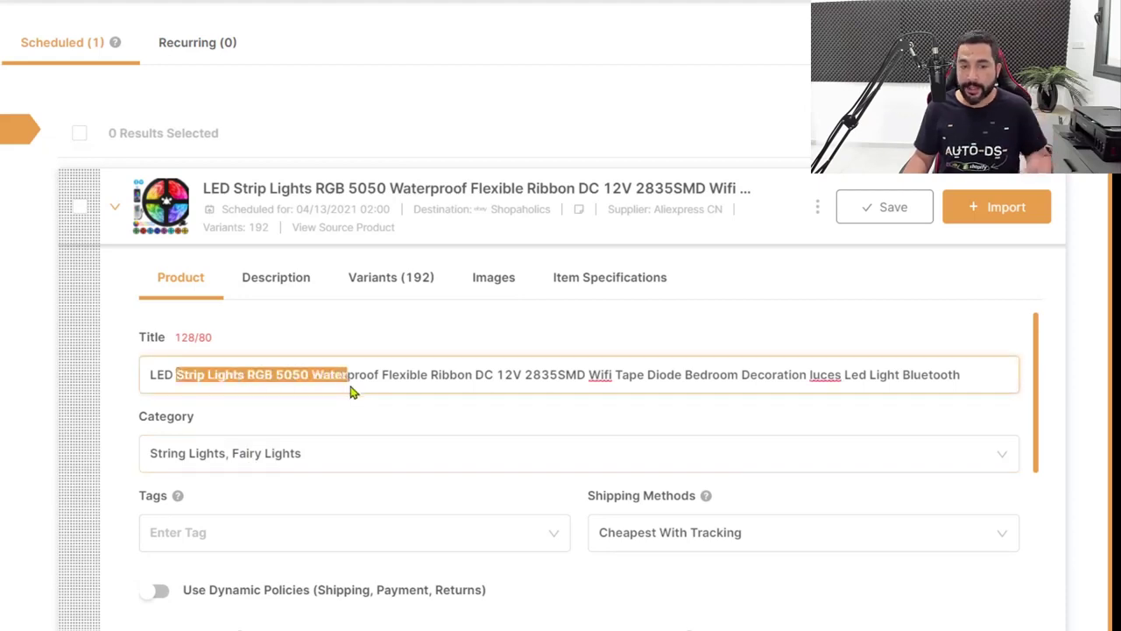
pyautogui.click(346, 453)
pyautogui.click(96, 447)
pyautogui.scroll(-3, 160, 468)
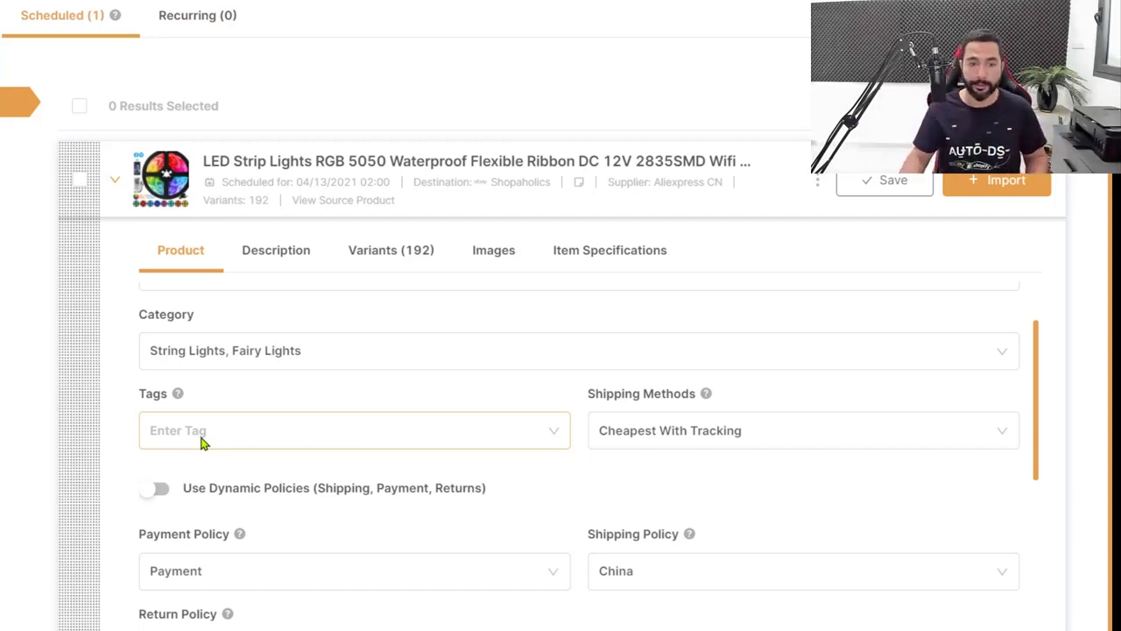
pyautogui.click(208, 443)
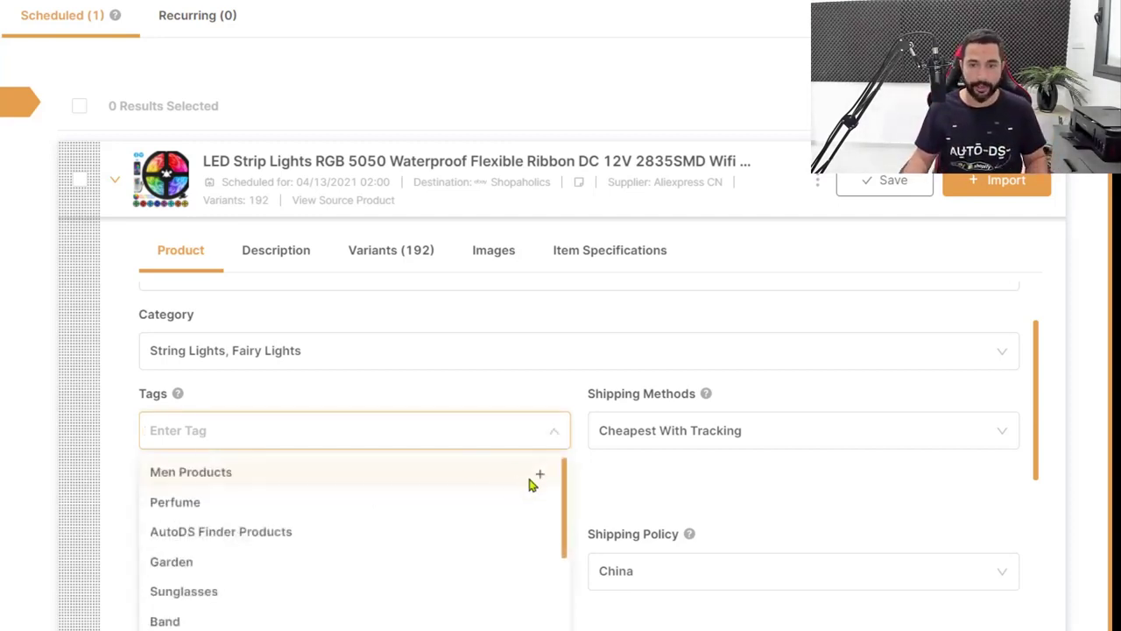
pyautogui.write('LED Strip Lights')
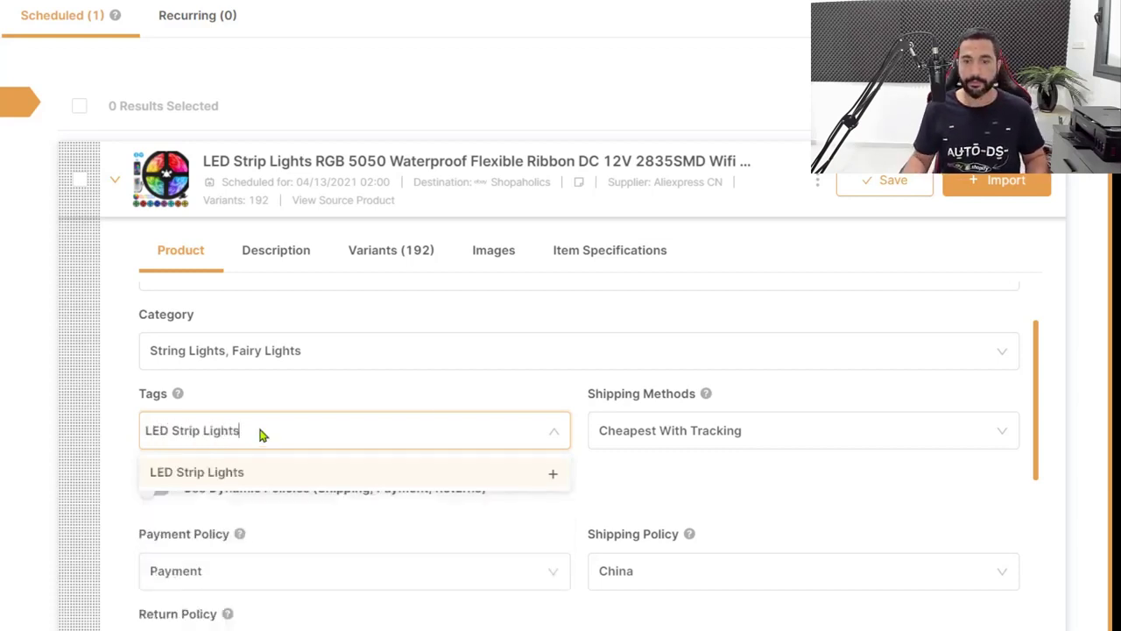
pyautogui.click(553, 473)
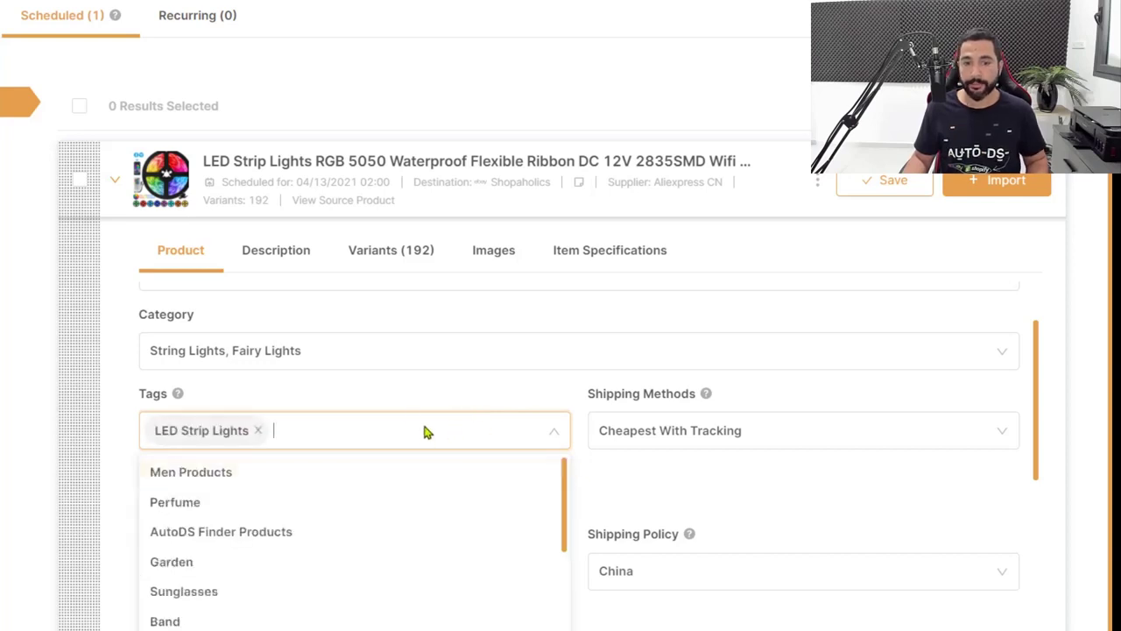
pyautogui.click(128, 406)
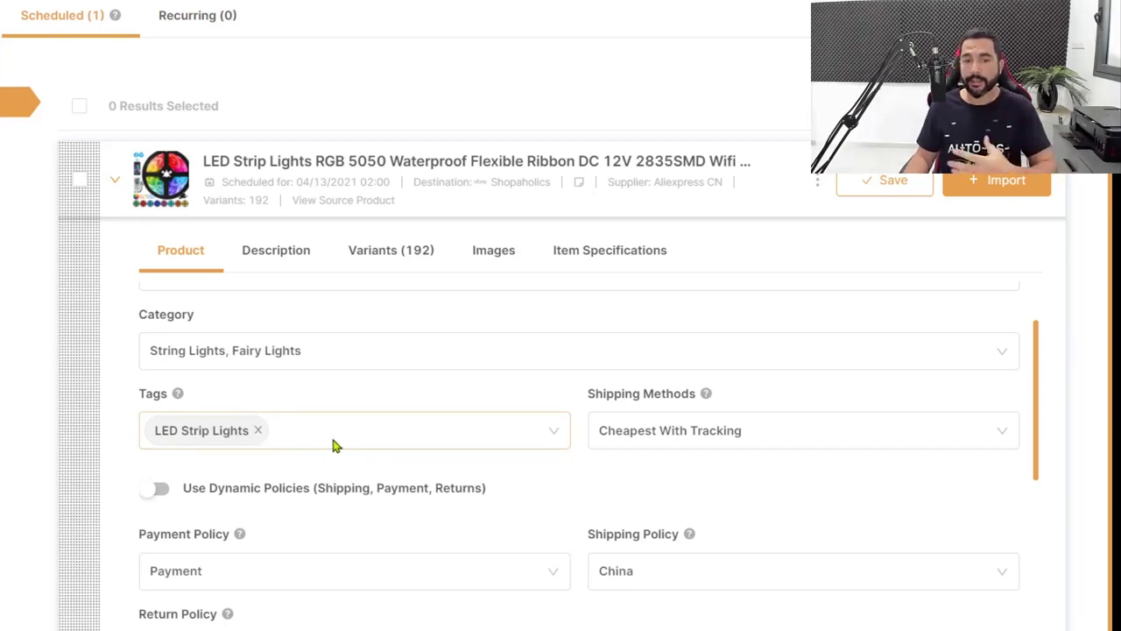
pyautogui.scroll(-2, 328, 443)
pyautogui.scroll(1, 324, 433)
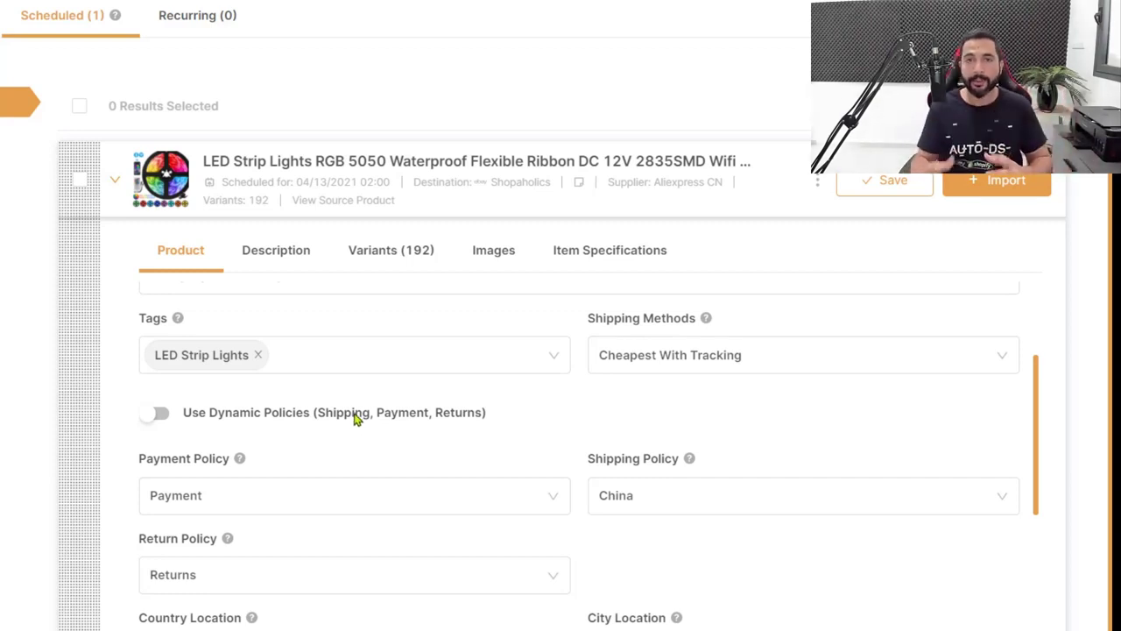
pyautogui.scroll(-1, 198, 408)
pyautogui.scroll(-1, 325, 405)
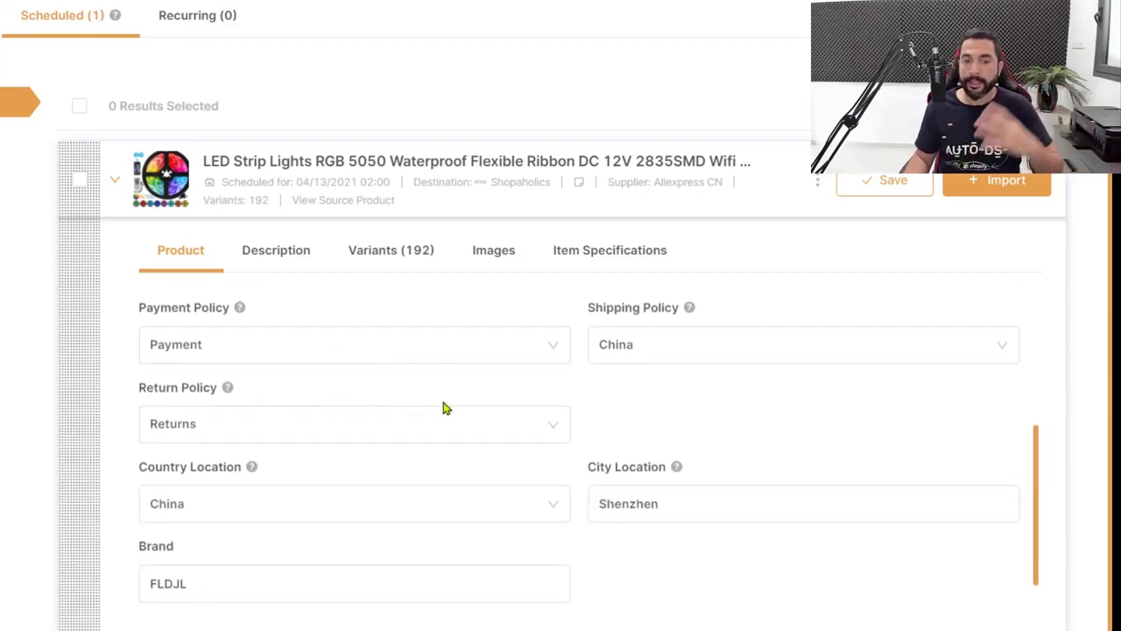
pyautogui.scroll(-2, 526, 385)
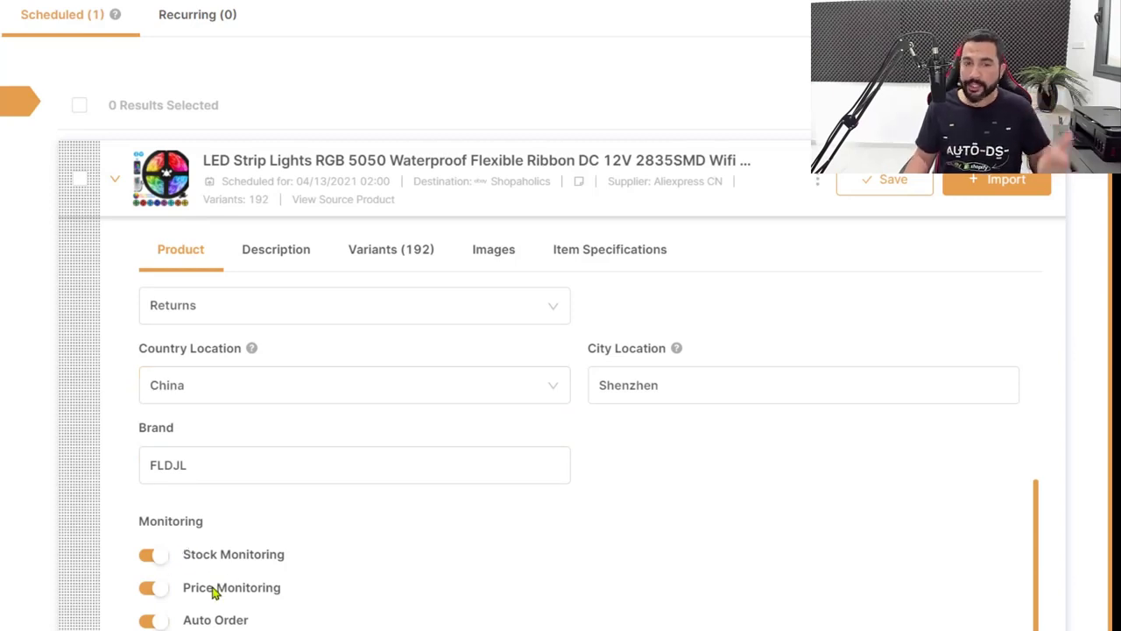
pyautogui.scroll(5, 215, 613)
# Check the description, then scroll through the 192 variants, e.g. 5050 Waterproof AU Plug 10M at $23.09
pyautogui.click(296, 261)
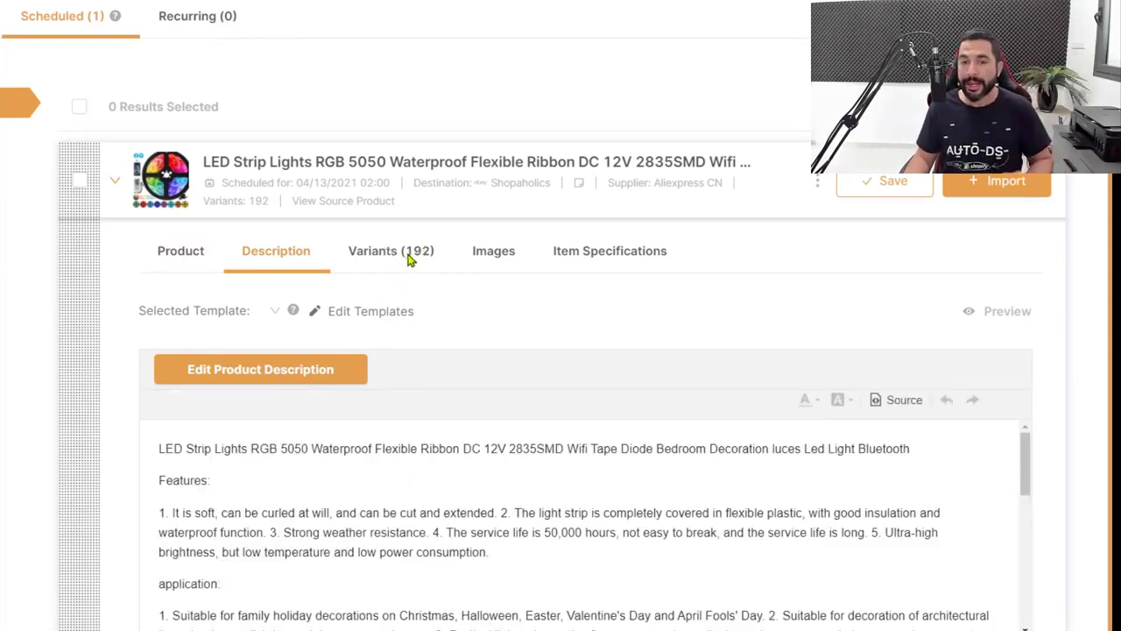
pyautogui.click(408, 259)
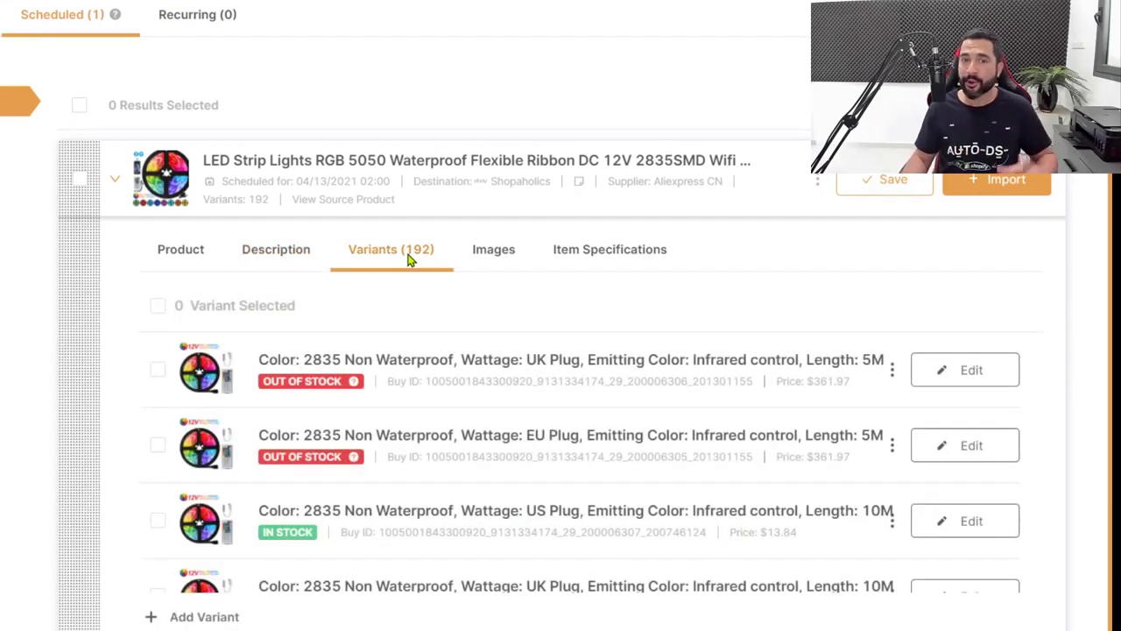
pyautogui.scroll(-6, 538, 366)
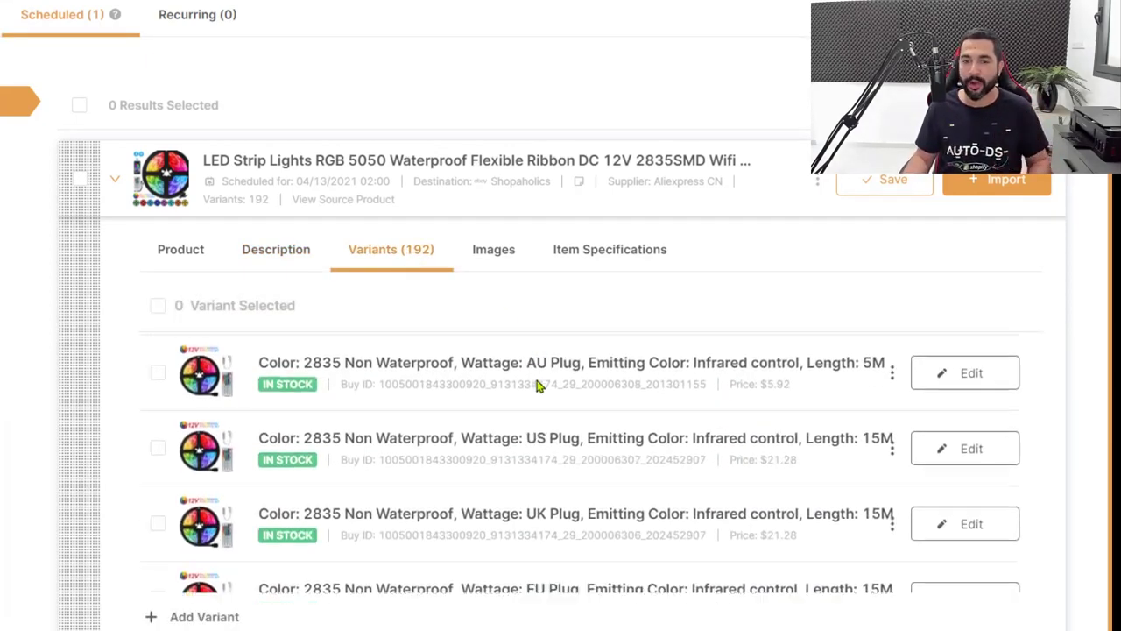
pyautogui.scroll(-5, 530, 397)
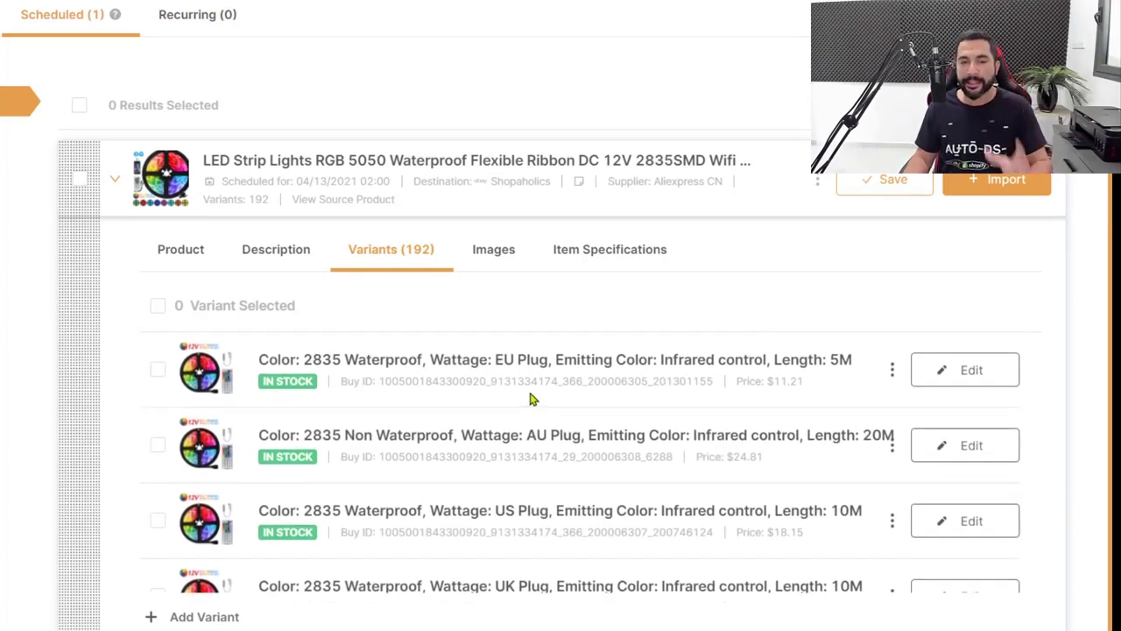
pyautogui.scroll(-3, 530, 398)
pyautogui.scroll(-4, 529, 393)
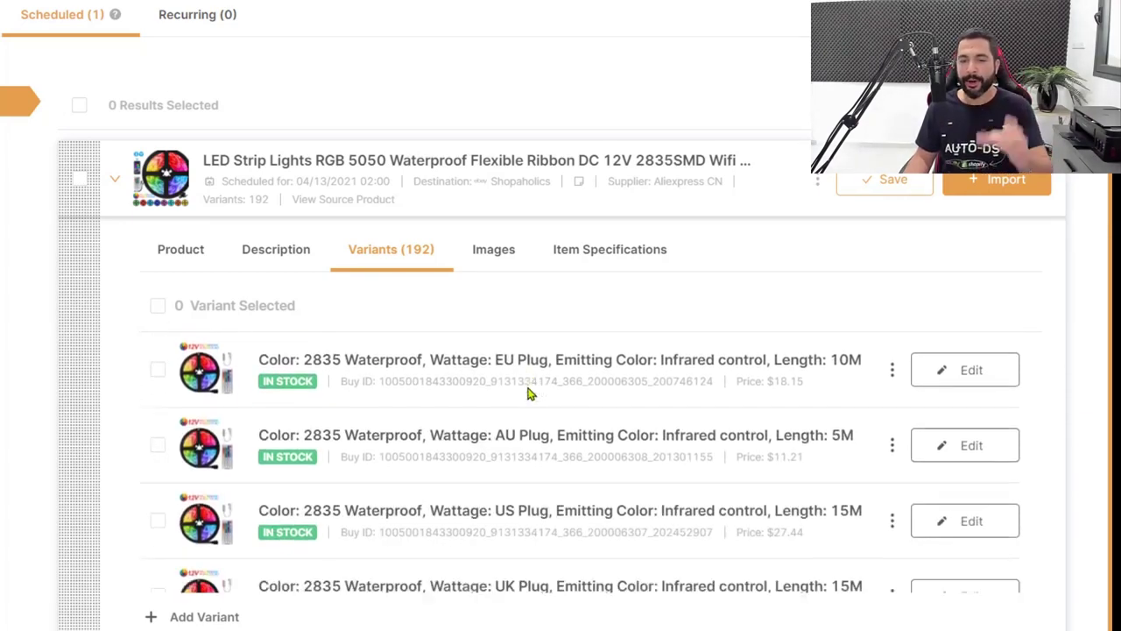
pyautogui.scroll(-4, 528, 393)
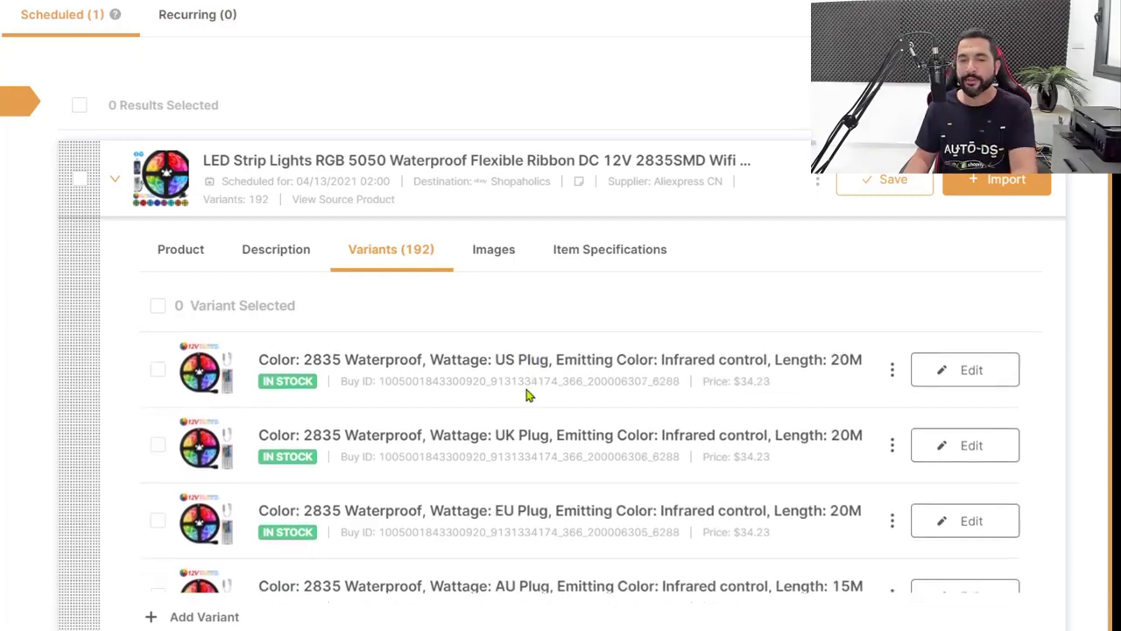
pyautogui.scroll(-6, 525, 401)
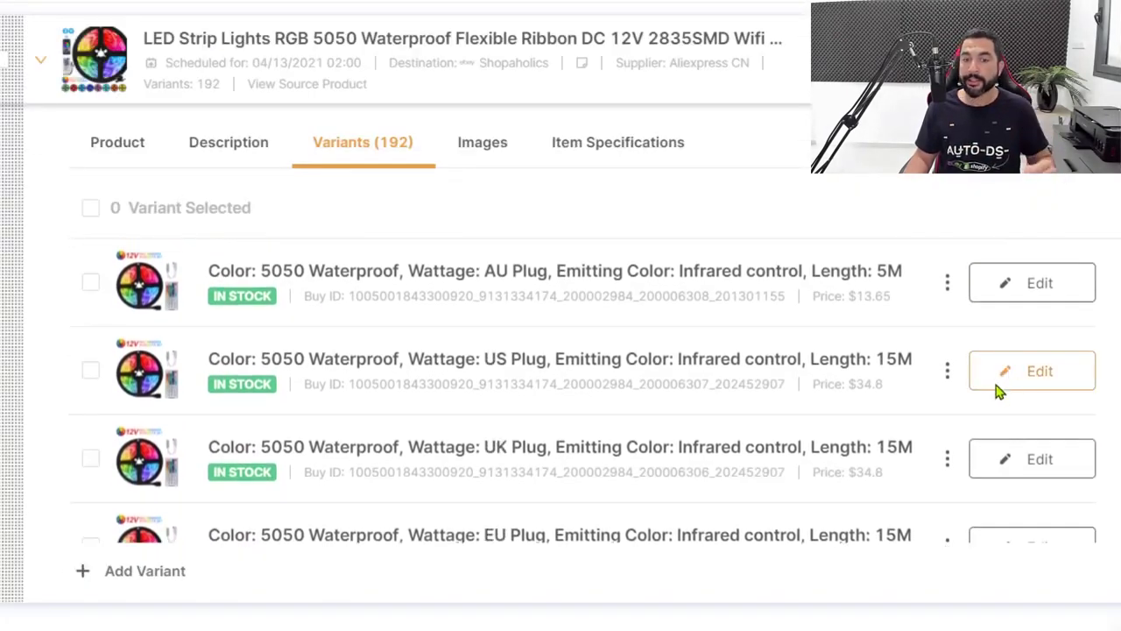
pyautogui.scroll(-2, 867, 358)
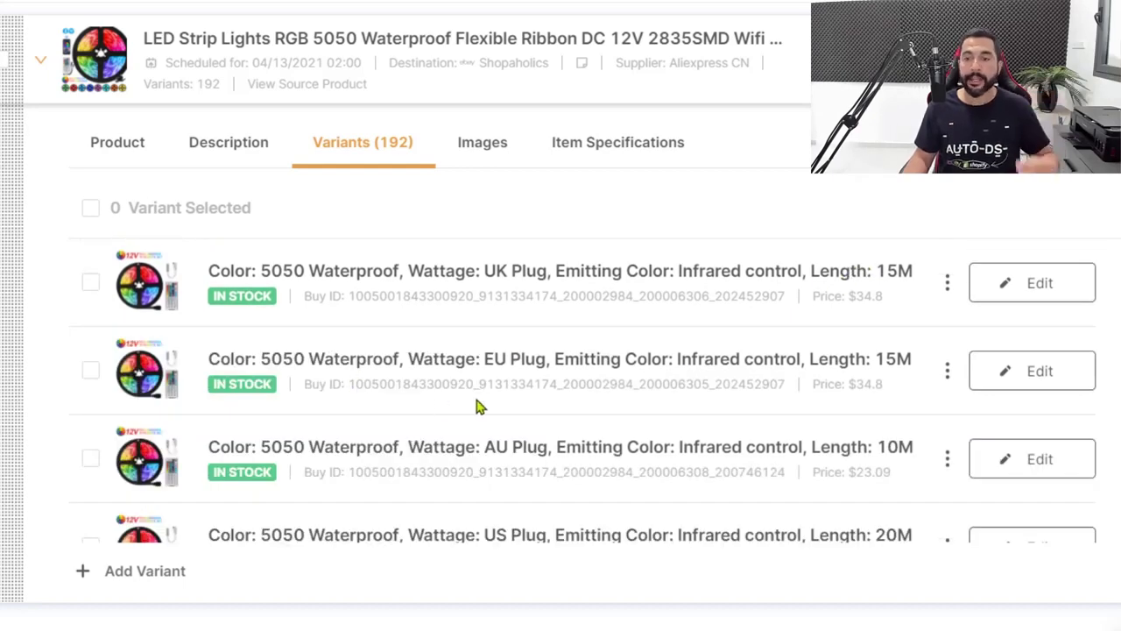
pyautogui.scroll(-2, 699, 421)
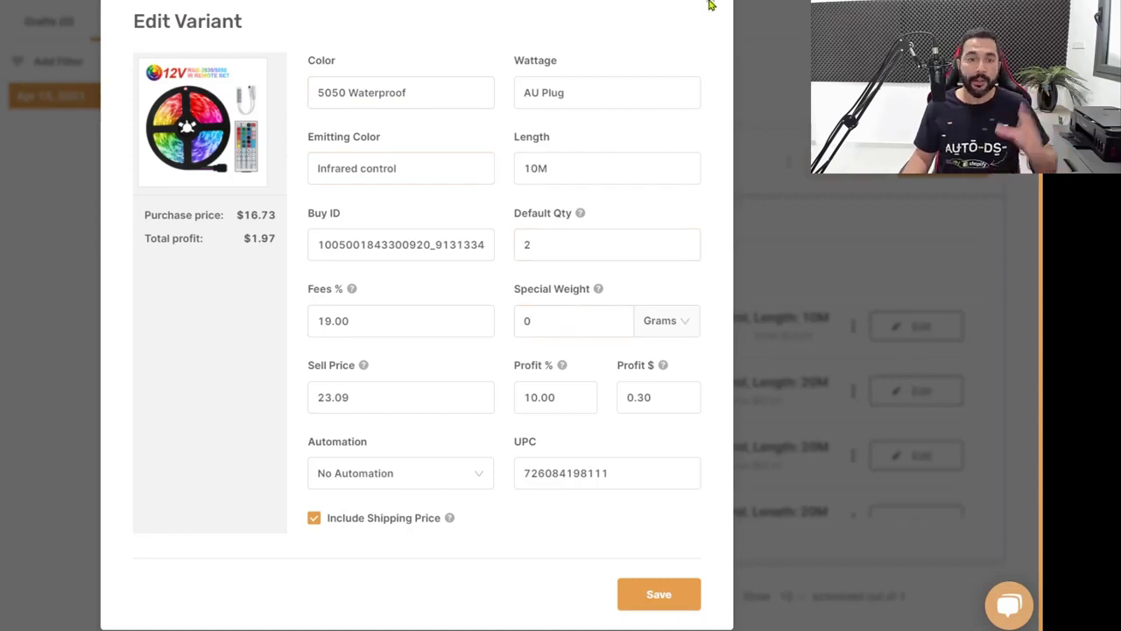
pyautogui.press('Escape')
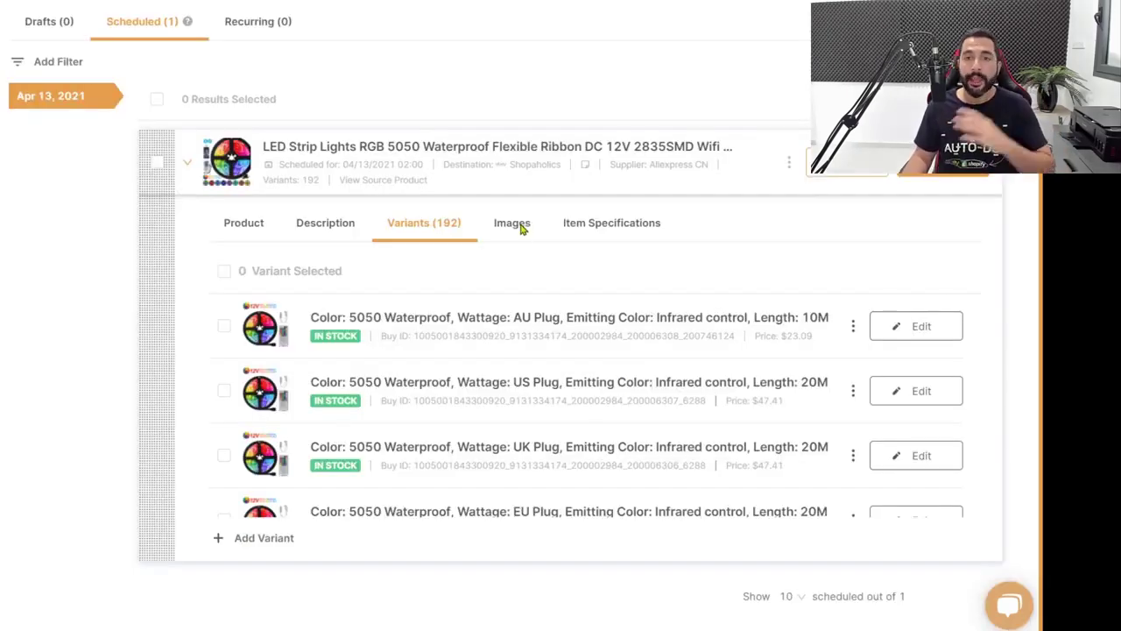
# Review the LED strip product's images and its item specifications list
pyautogui.click(520, 225)
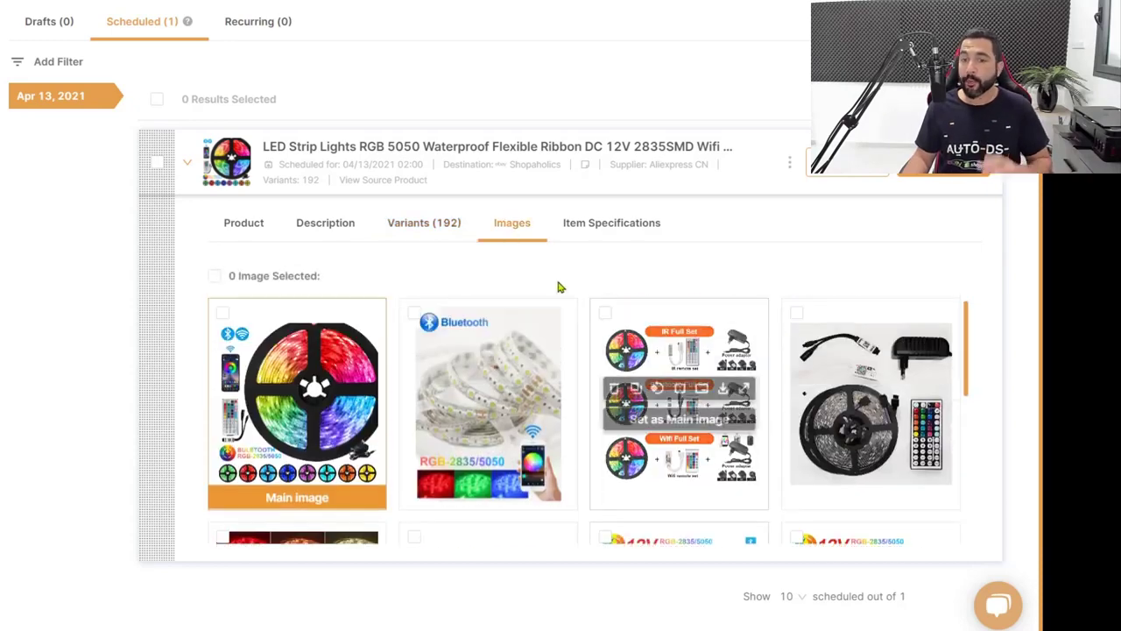
pyautogui.scroll(-2, 543, 331)
pyautogui.scroll(-1, 550, 335)
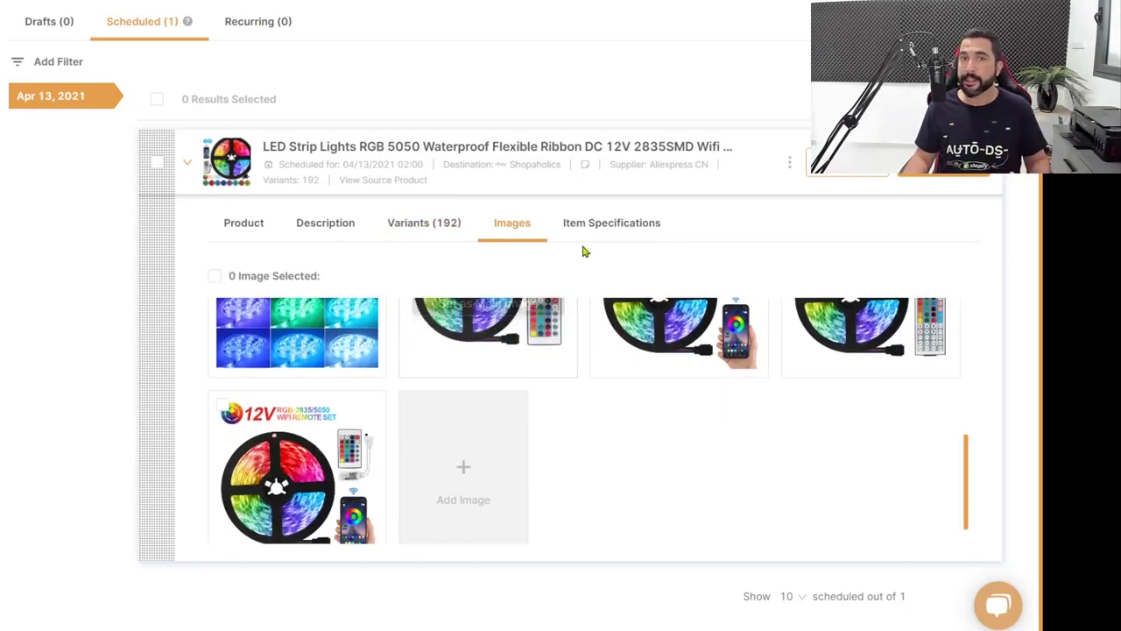
pyautogui.click(600, 226)
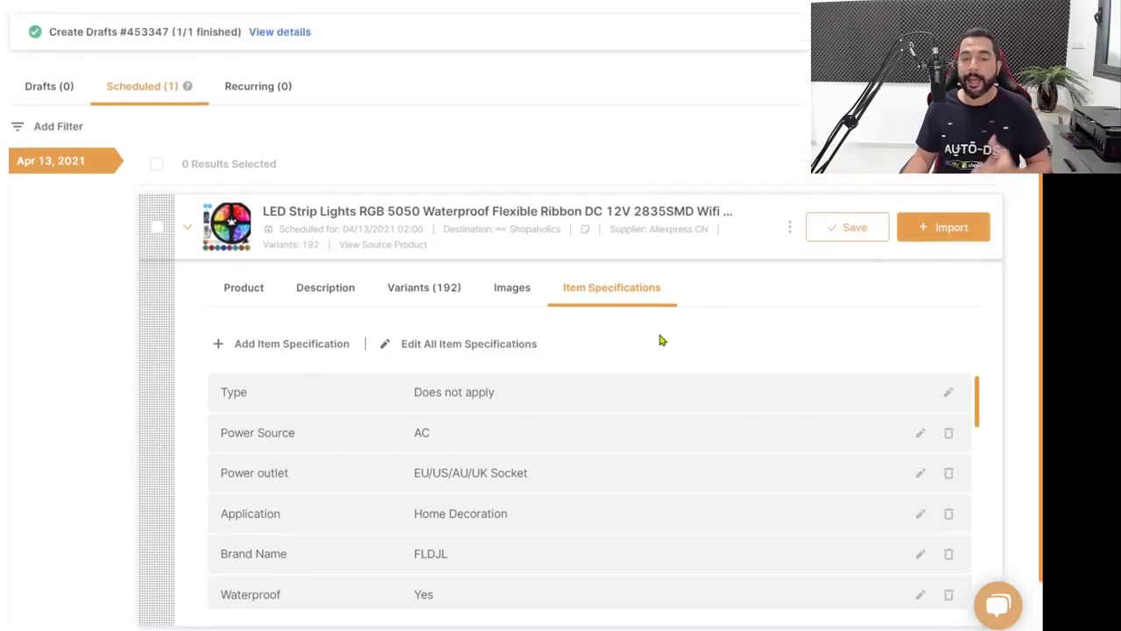
pyautogui.scroll(-1, 657, 331)
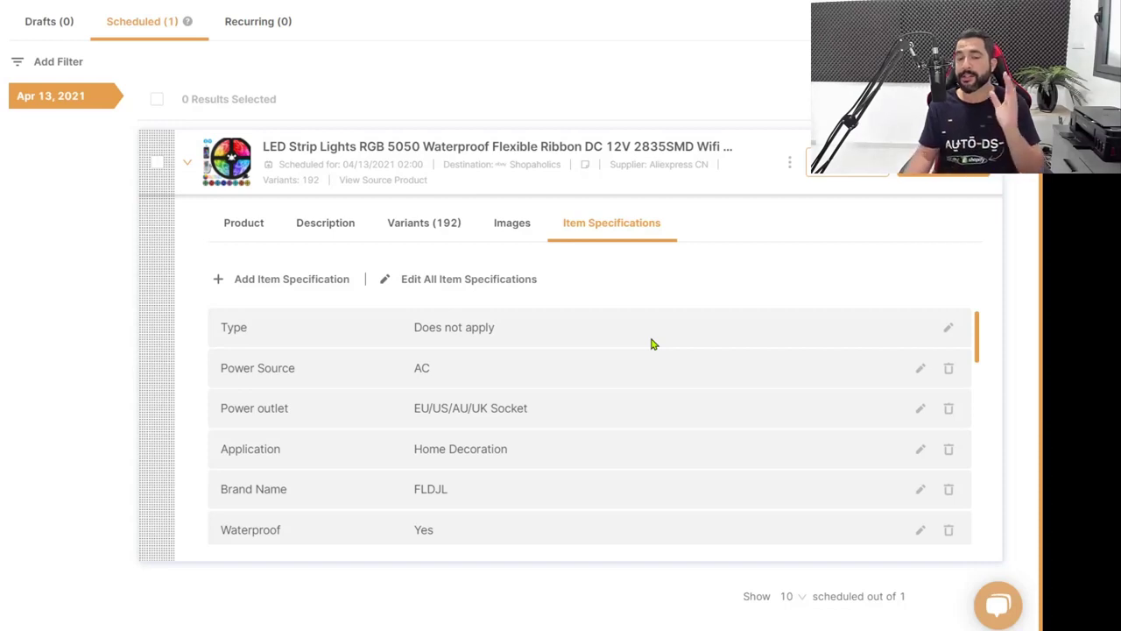
pyautogui.scroll(-3, 646, 340)
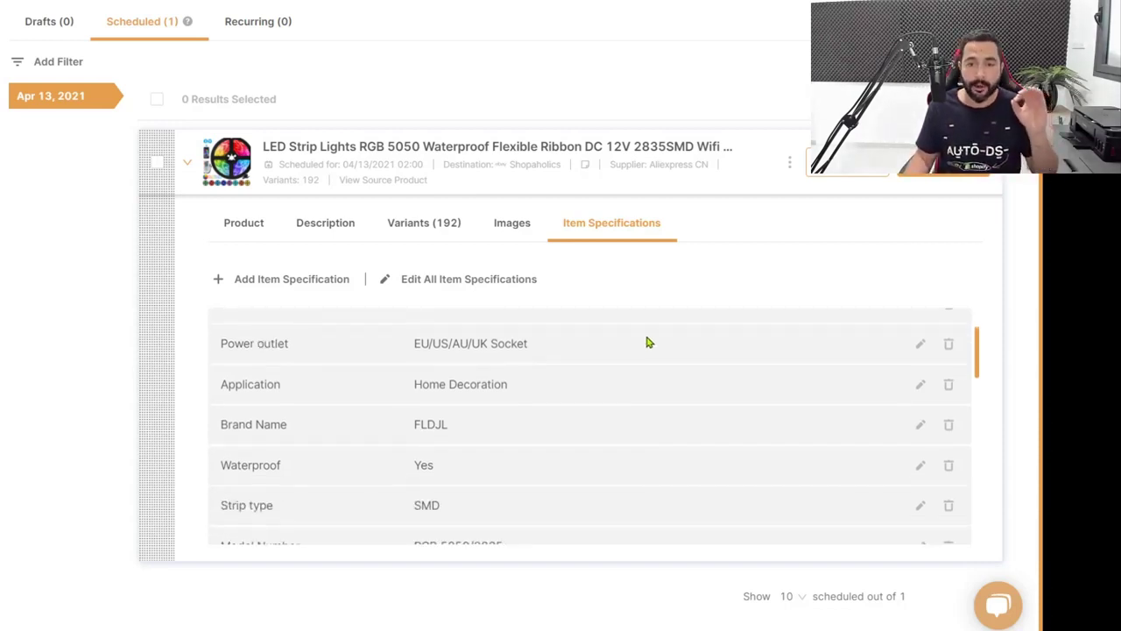
pyautogui.scroll(-5, 639, 385)
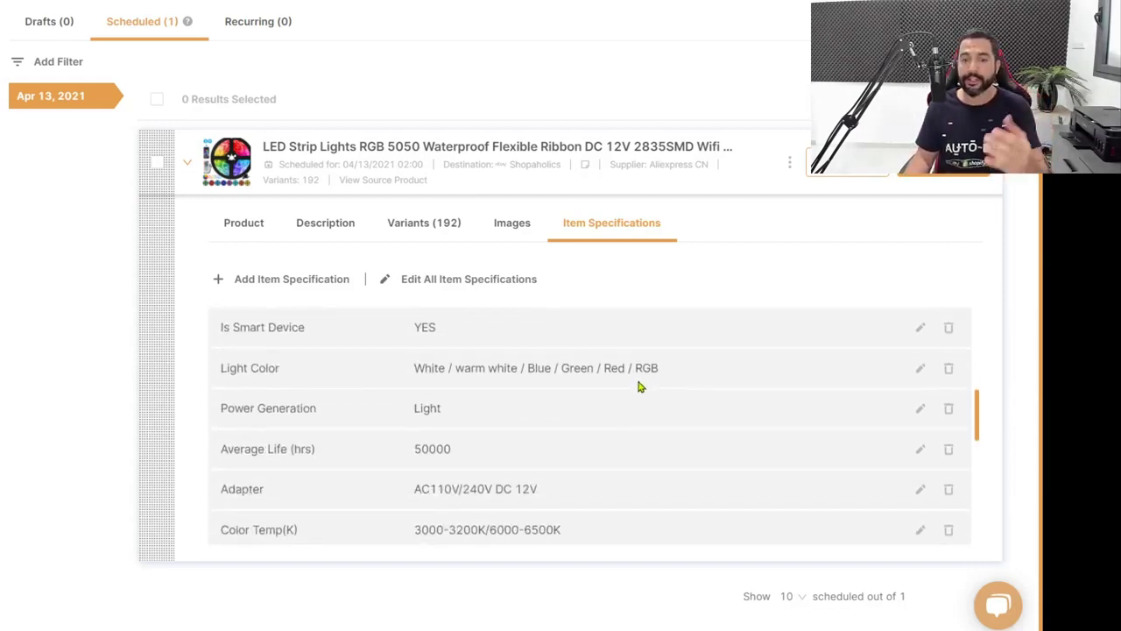
pyautogui.scroll(-5, 640, 386)
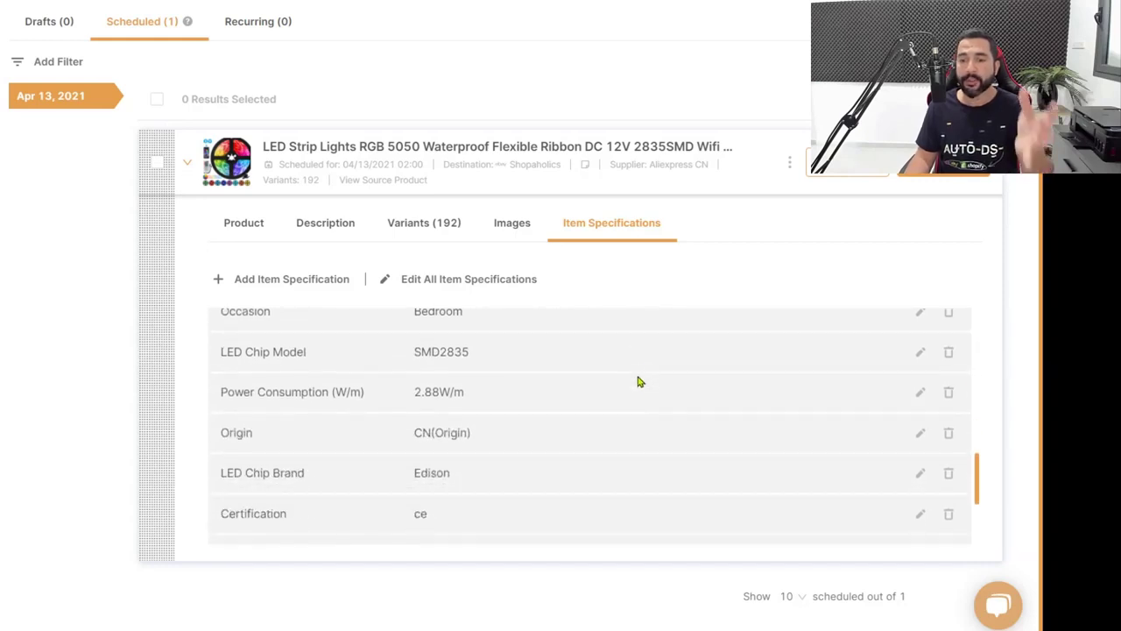
pyautogui.scroll(3, 648, 426)
pyautogui.scroll(10, 649, 428)
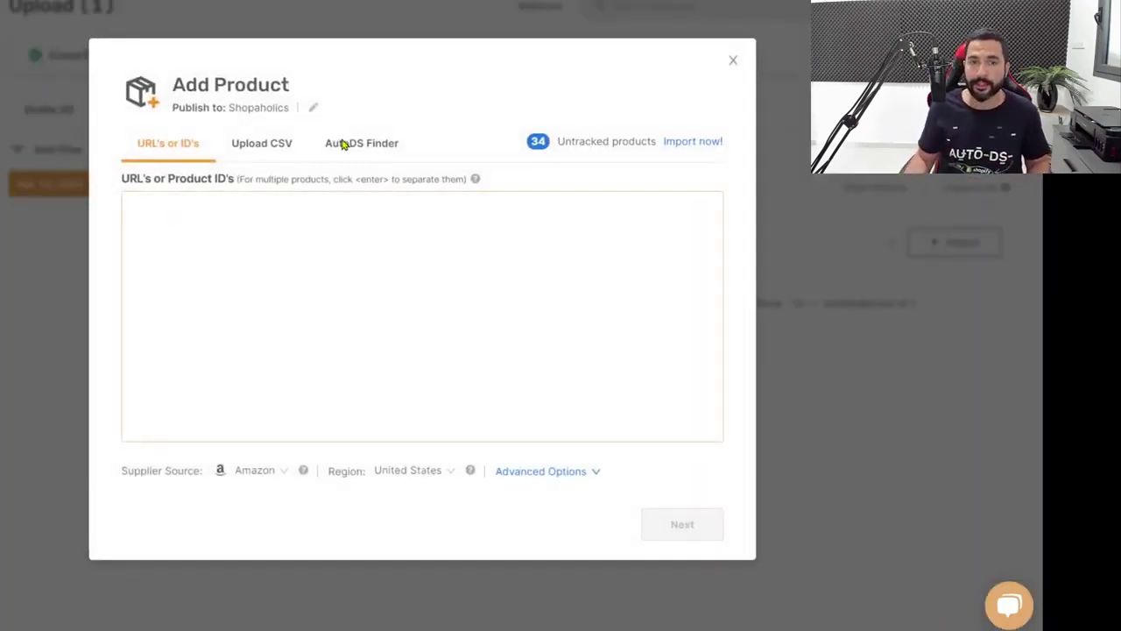
# Upload Aliexpress Export (13).csv with Aliexpress as supplier source, showing advanced options
pyautogui.click(250, 147)
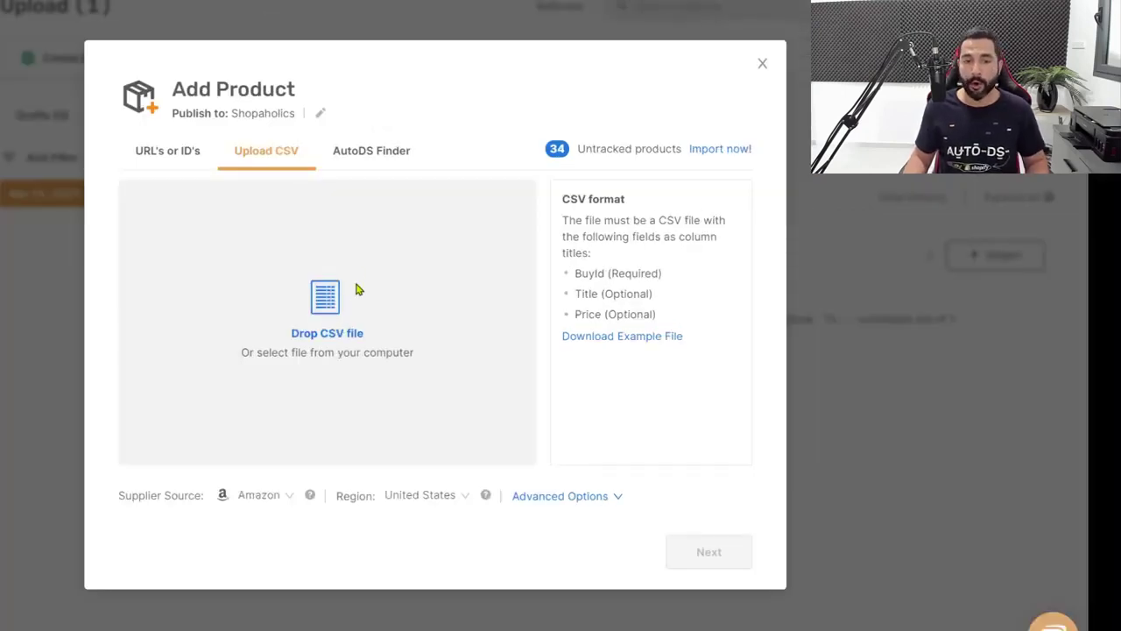
pyautogui.click(314, 284)
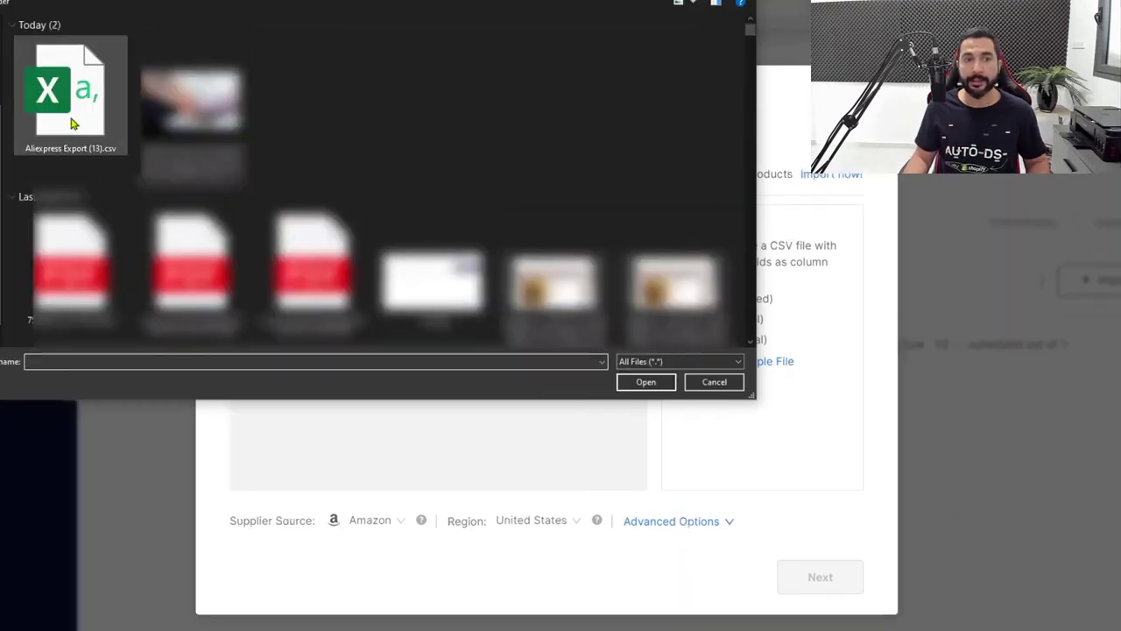
pyautogui.doubleClick(73, 124)
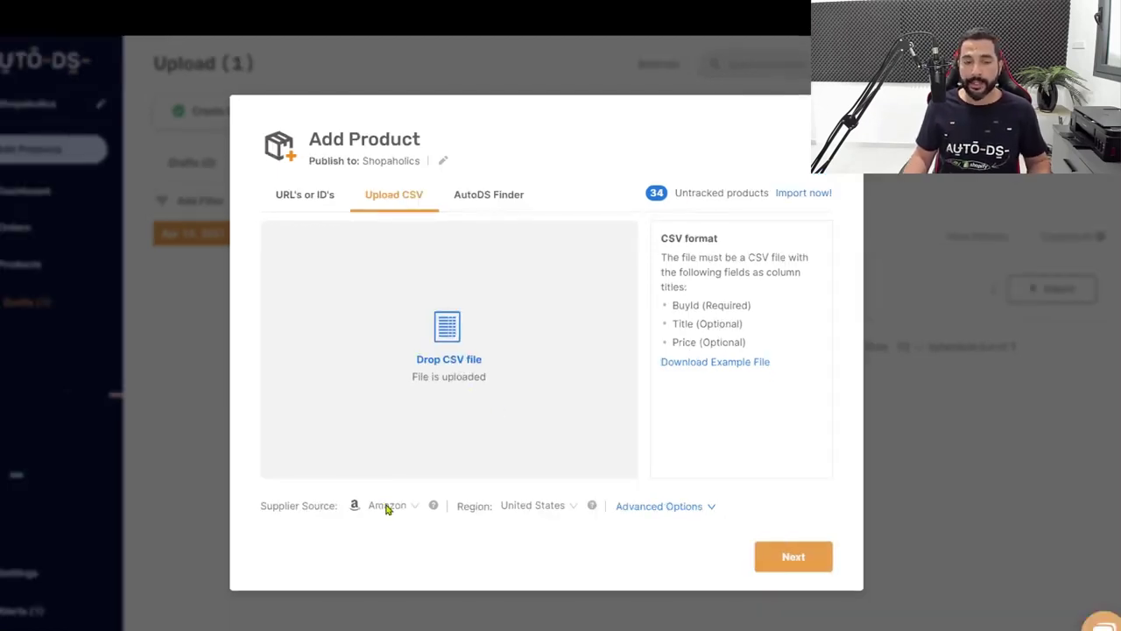
pyautogui.click(388, 506)
pyautogui.write('ali')
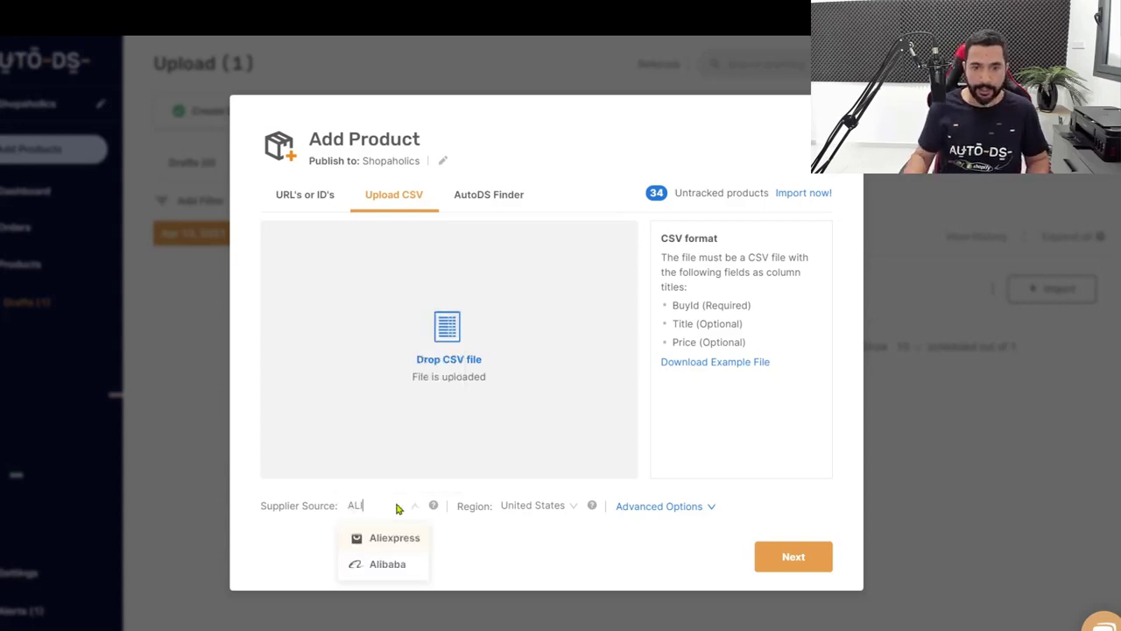
pyautogui.click(400, 535)
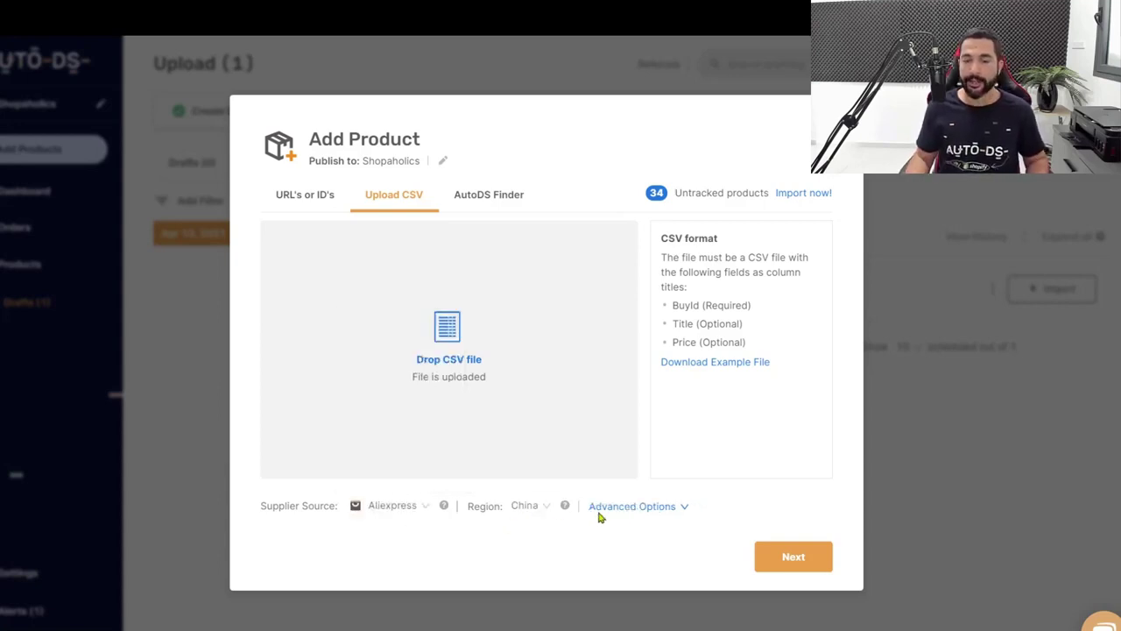
pyautogui.click(655, 510)
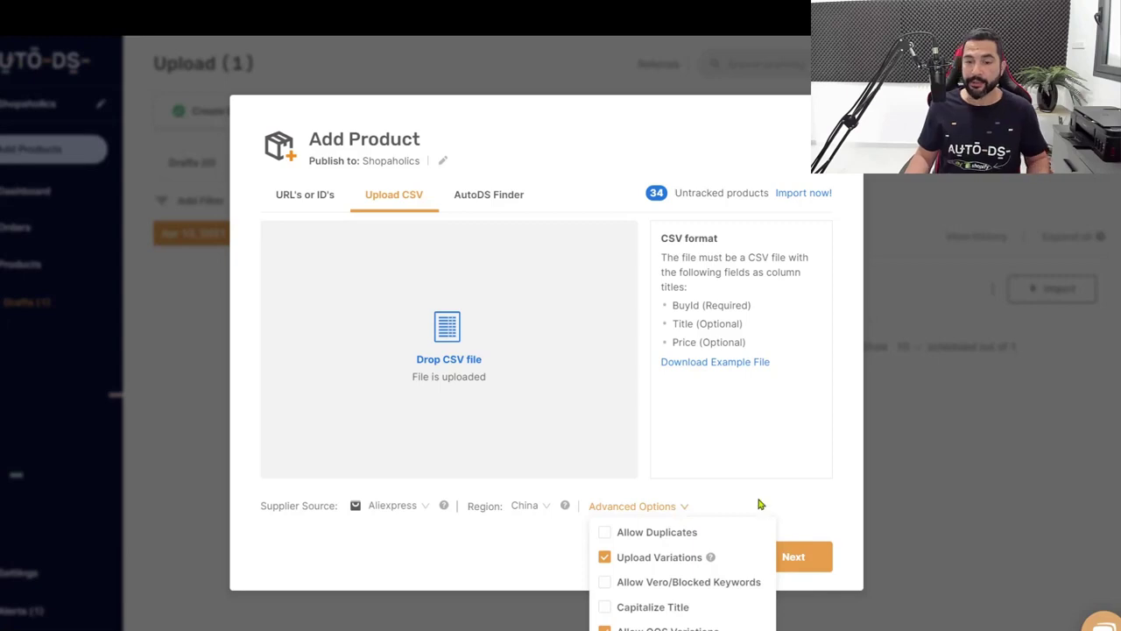
pyautogui.click(794, 556)
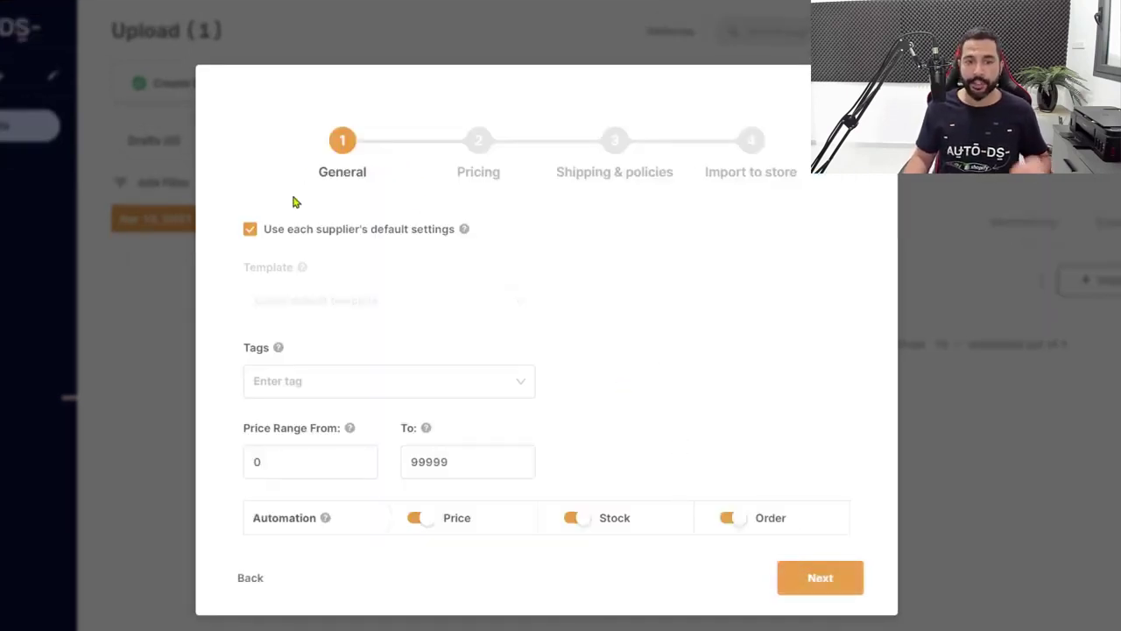
# Keep default Pricing and Shipping settings and import the 60 CSV products as drafts
pyautogui.click(811, 579)
pyautogui.click(812, 578)
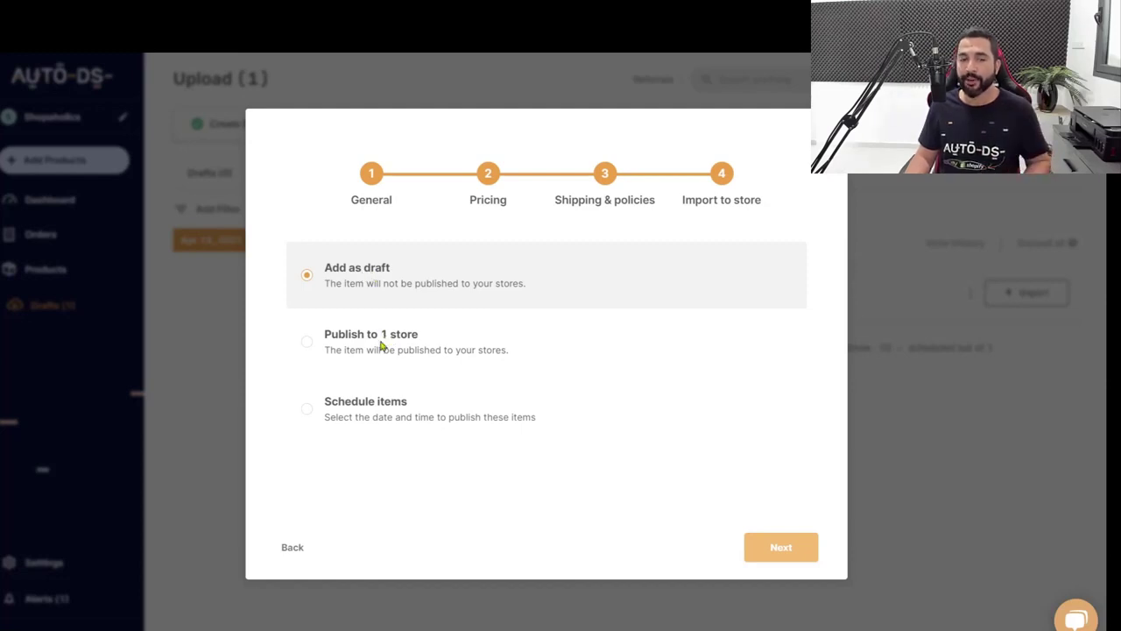
pyautogui.click(365, 405)
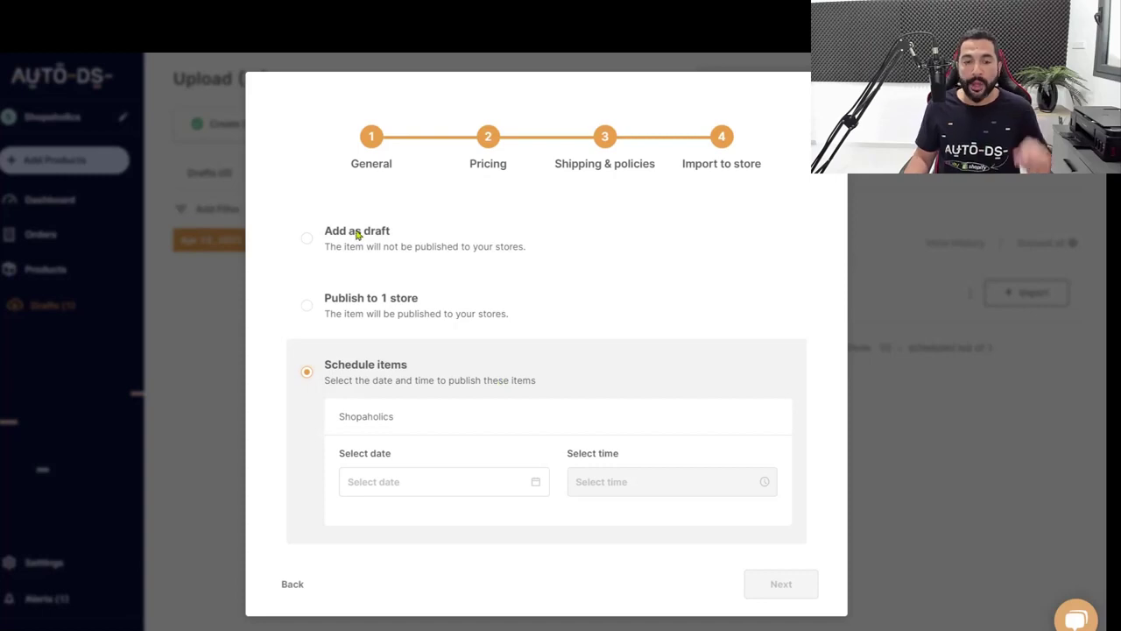
pyautogui.click(359, 263)
pyautogui.click(793, 545)
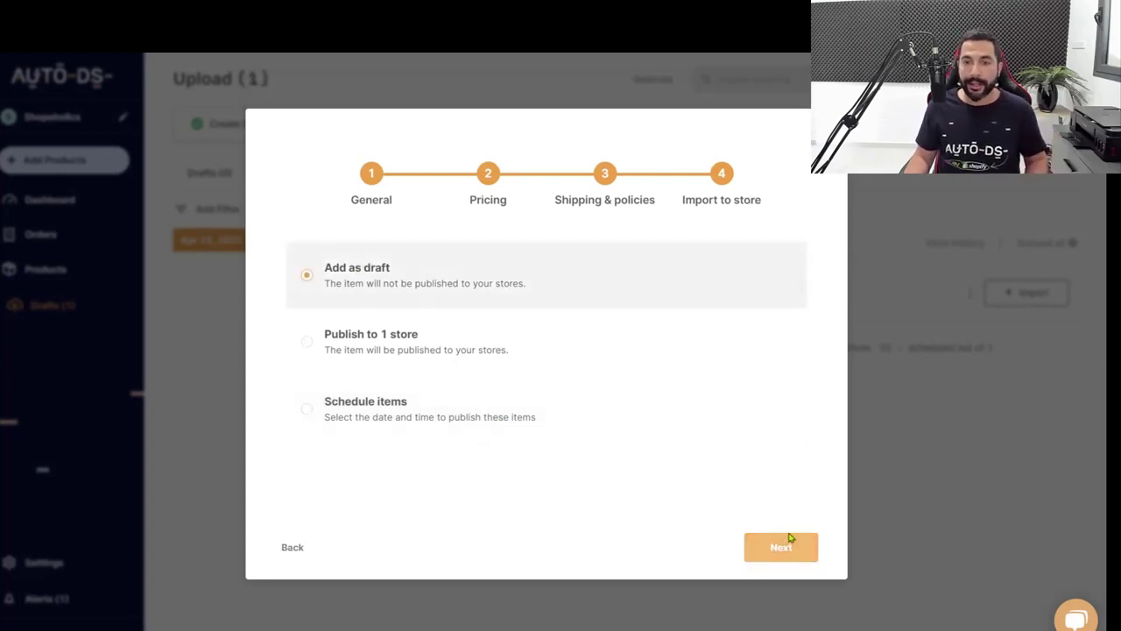
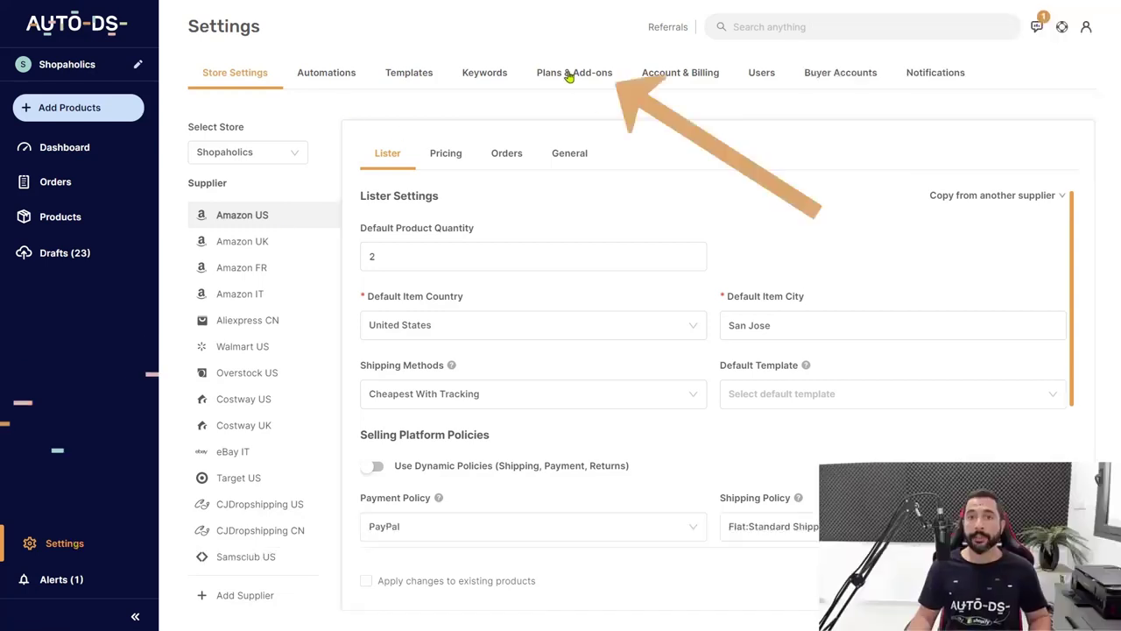
# After glancing at subscription plans, tick Automatic orders in Aliexpress CN's Orders settings
pyautogui.click(572, 73)
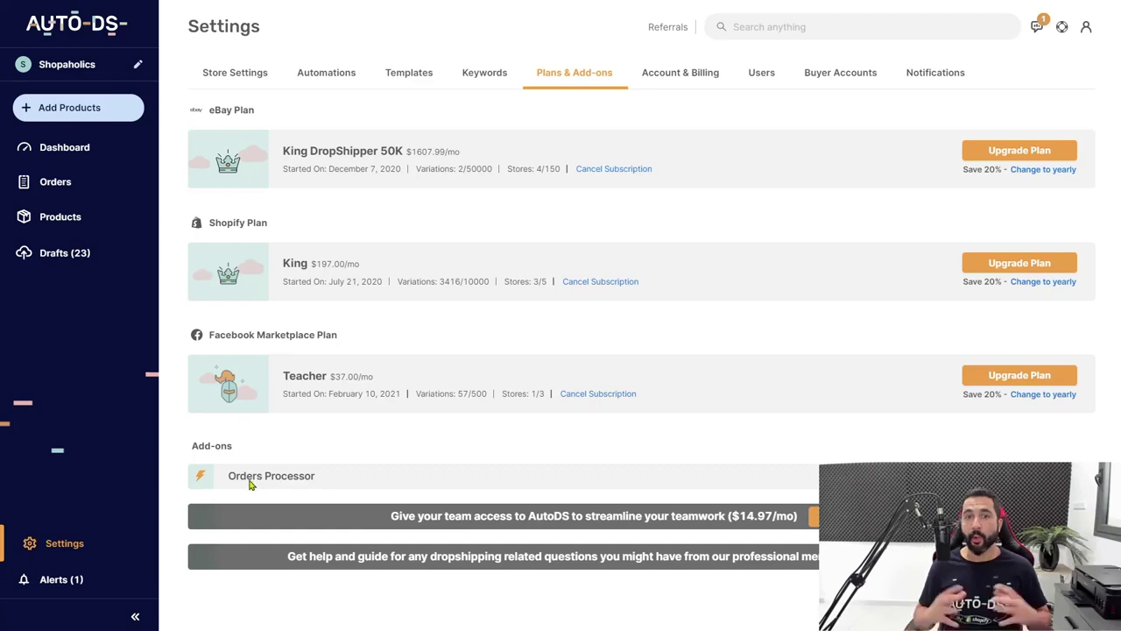
pyautogui.click(54, 549)
pyautogui.click(255, 322)
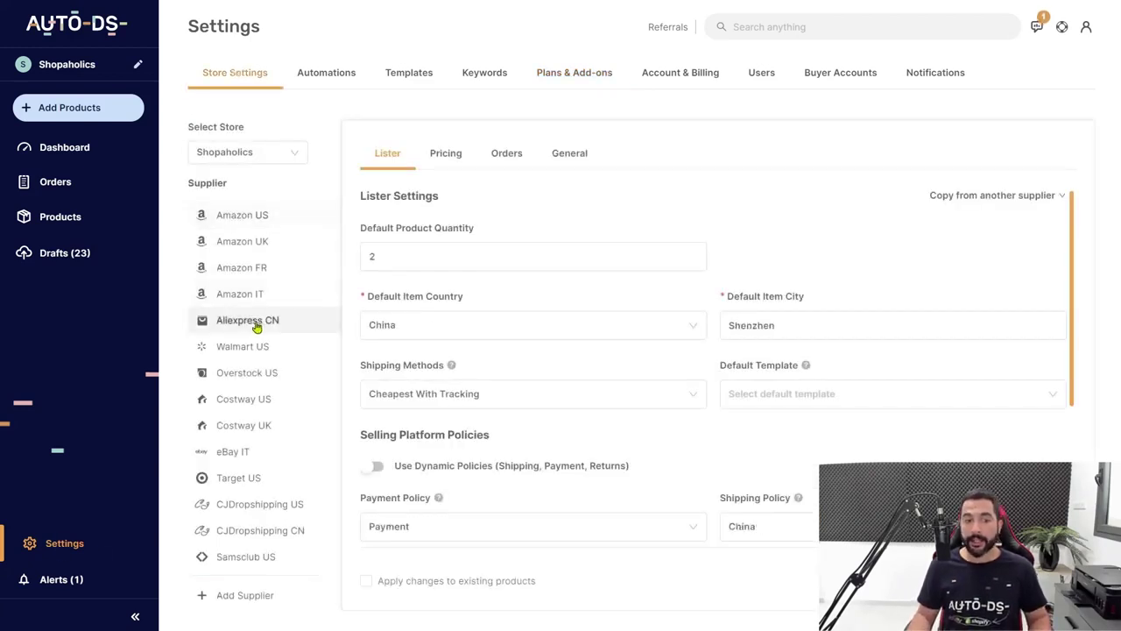
pyautogui.click(508, 154)
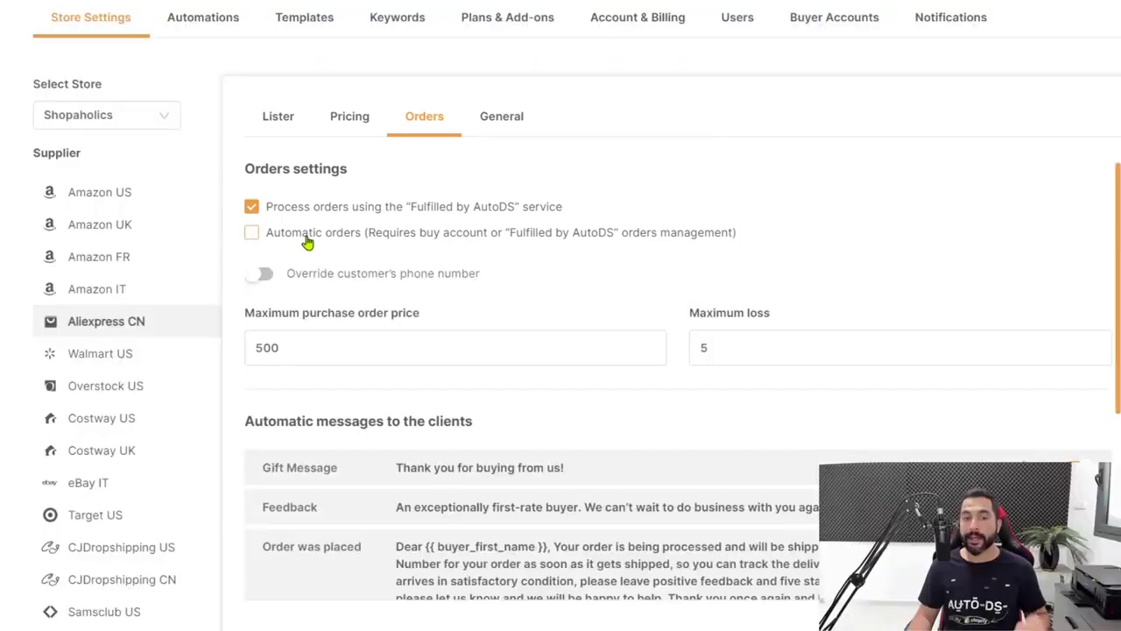
pyautogui.click(307, 242)
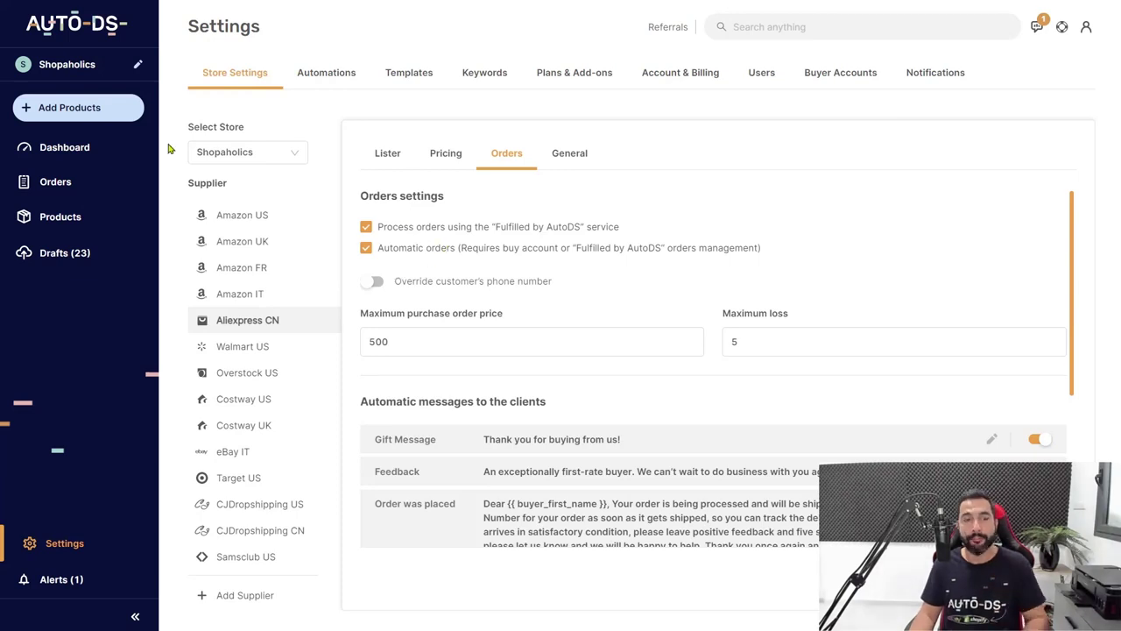
pyautogui.click(52, 108)
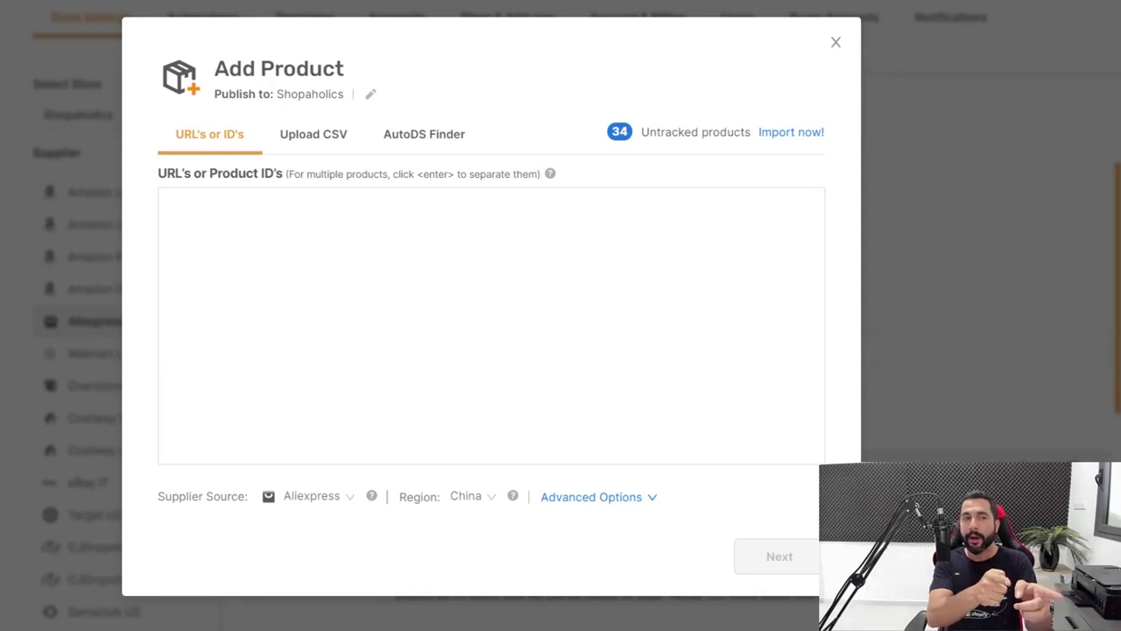
pyautogui.click(430, 145)
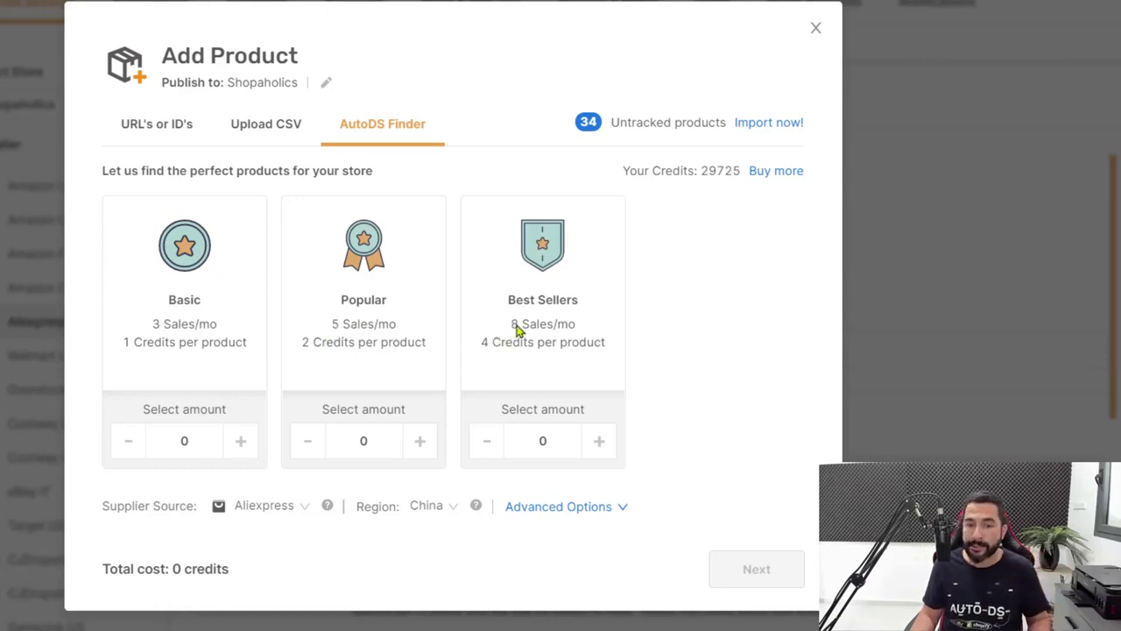
pyautogui.click(532, 435)
pyautogui.write('20')
pyautogui.click(775, 585)
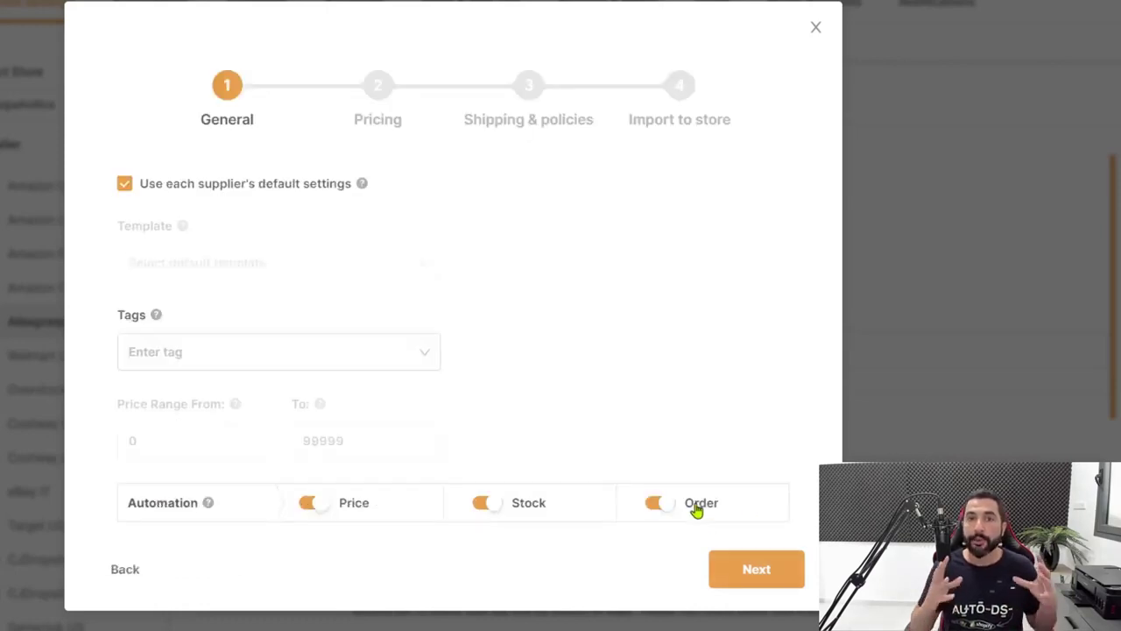
pyautogui.click(743, 568)
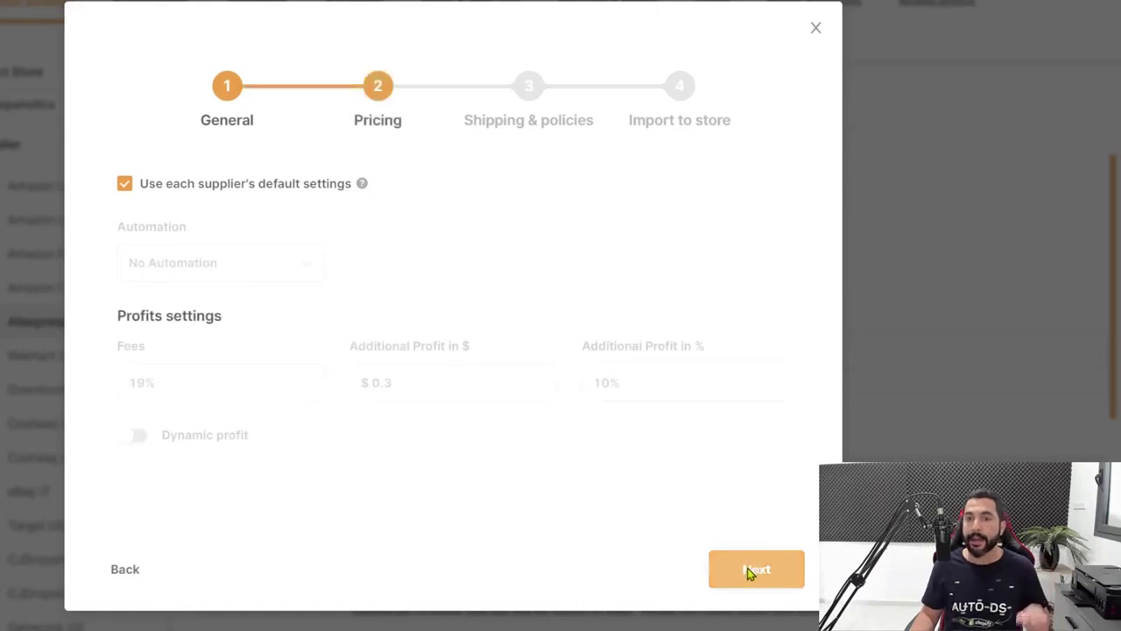
pyautogui.click(756, 567)
pyautogui.click(752, 624)
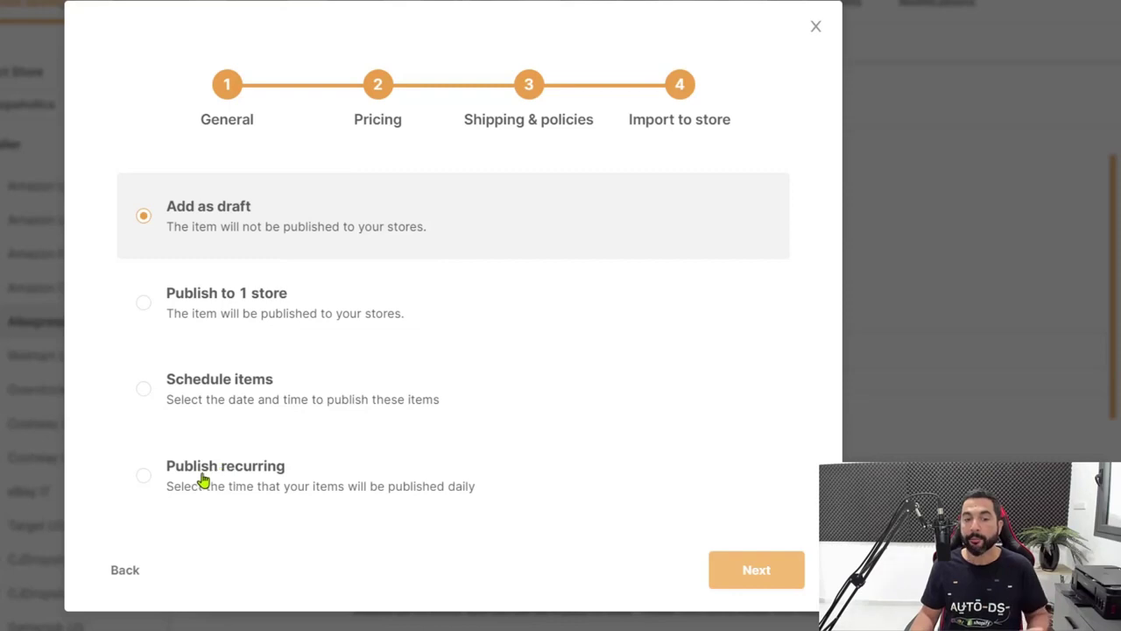
pyautogui.click(143, 474)
pyautogui.scroll(-1, 167, 401)
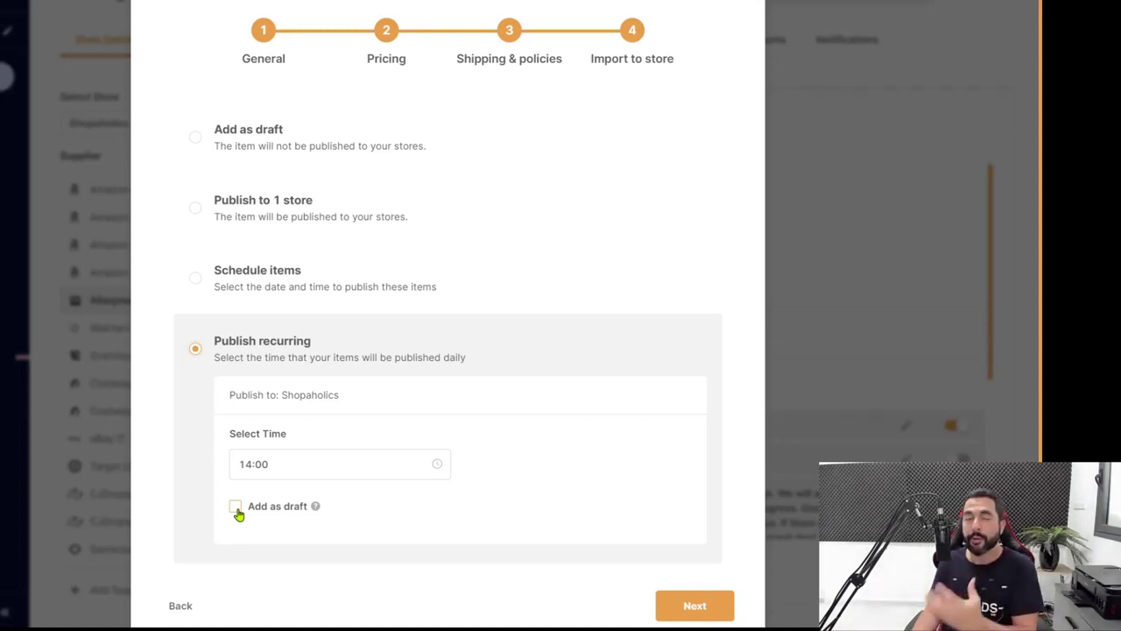
pyautogui.click(279, 470)
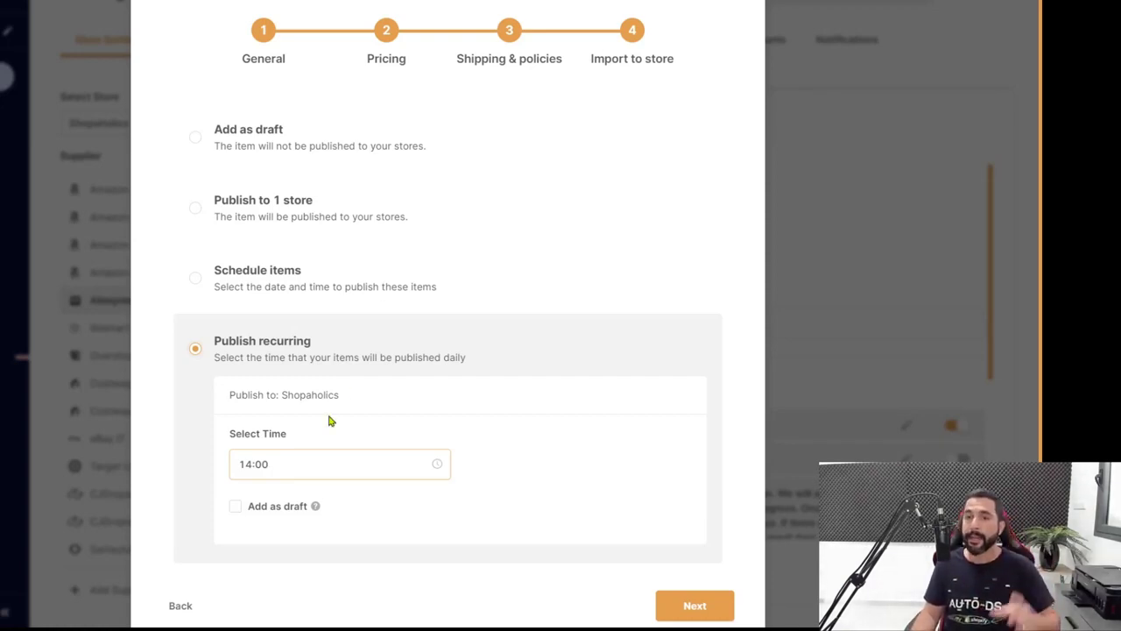
pyautogui.click(393, 313)
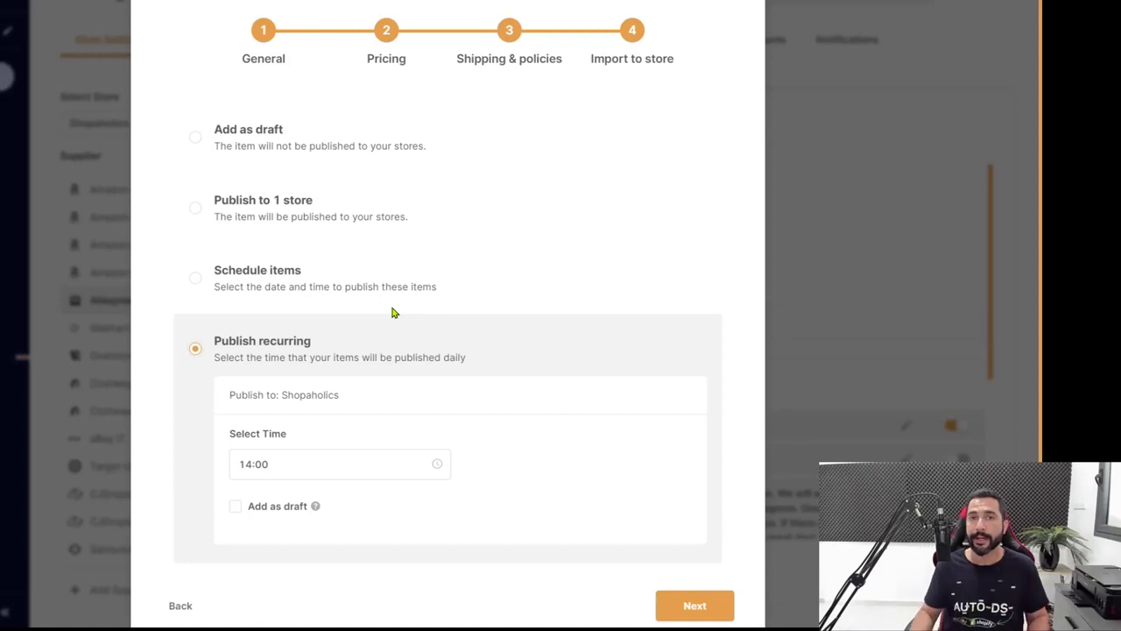
pyautogui.click(732, 1)
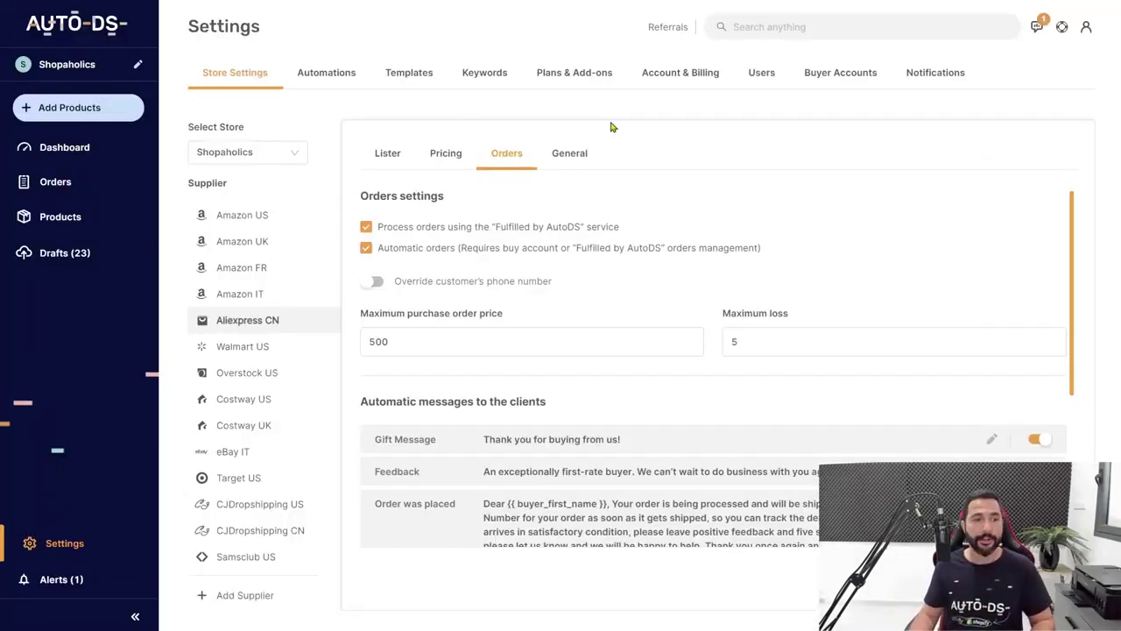
pyautogui.click(52, 184)
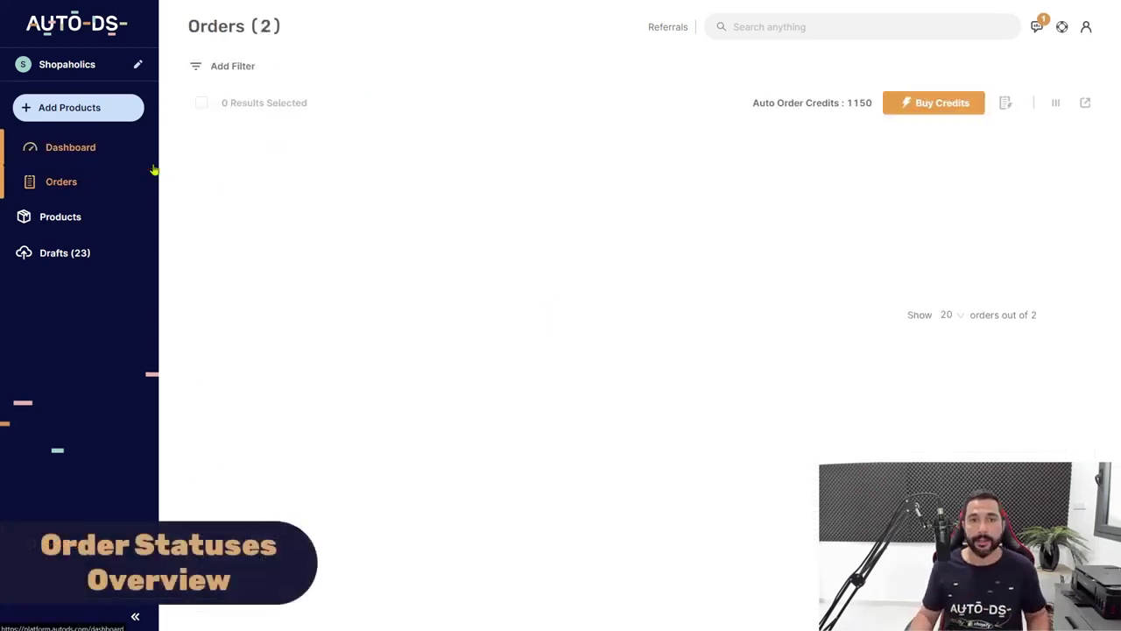
pyautogui.scroll(-1, 540, 78)
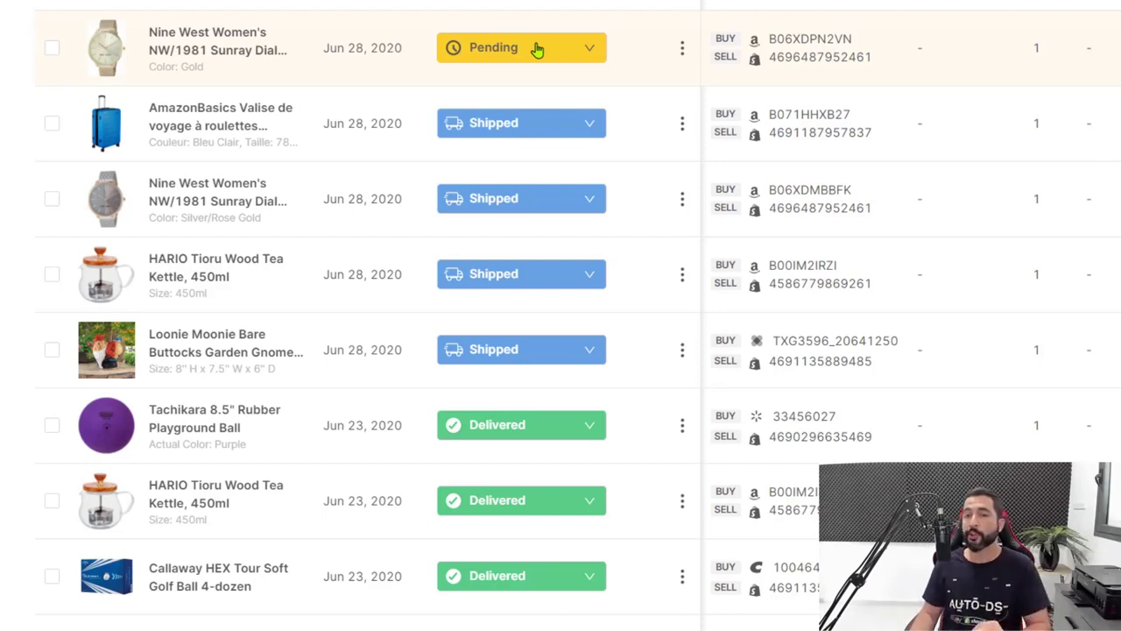
pyautogui.click(537, 49)
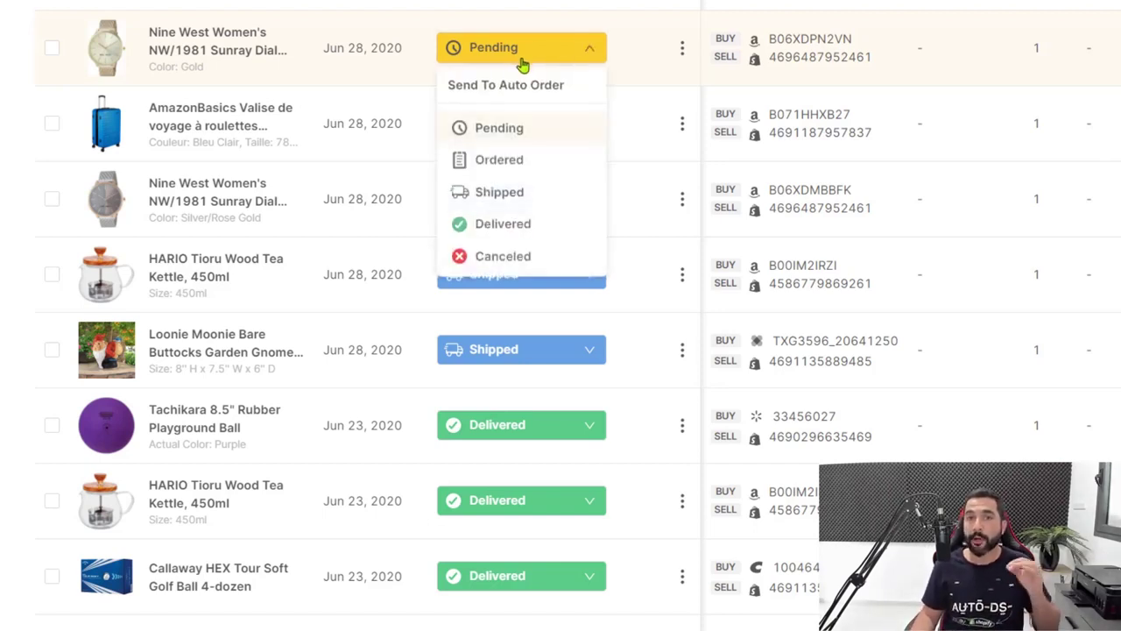
pyautogui.click(540, 7)
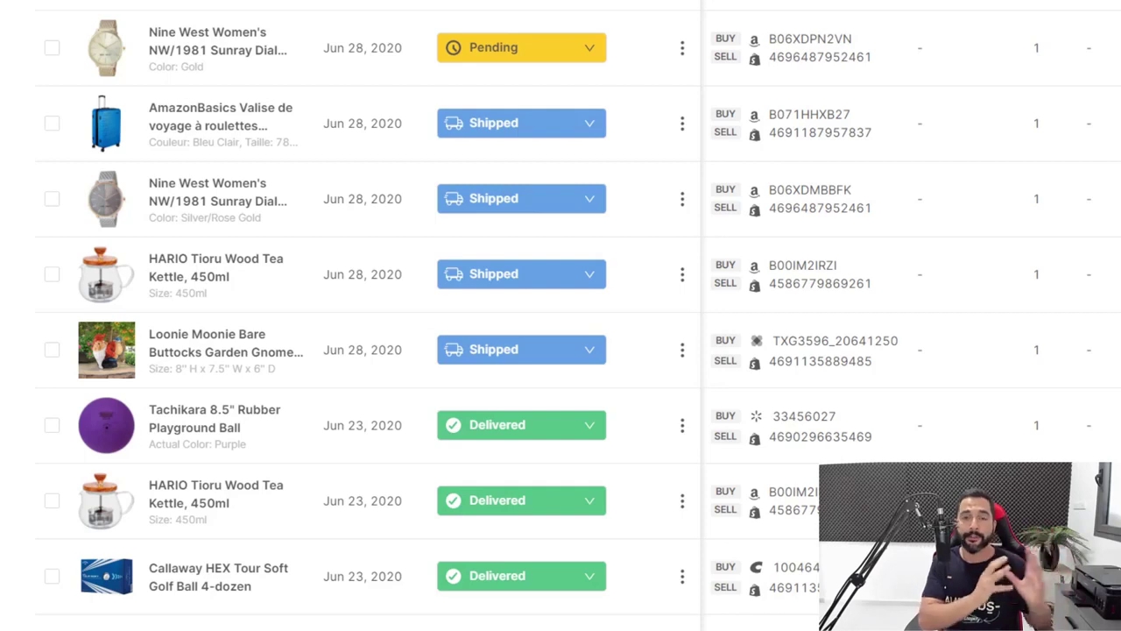
pyautogui.click(506, 59)
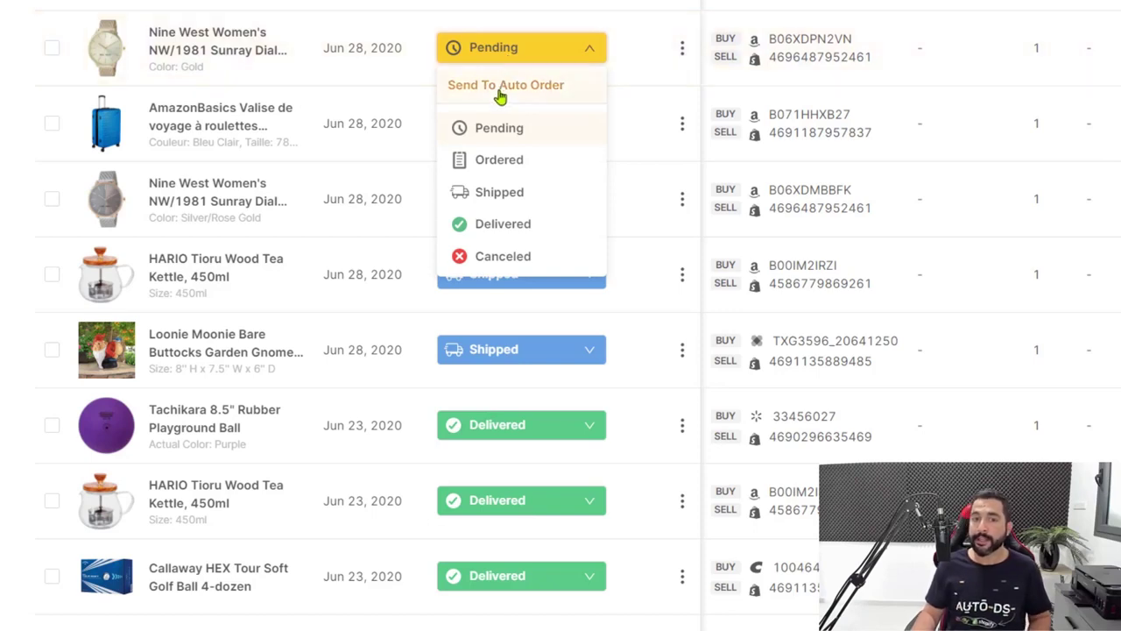
pyautogui.click(500, 93)
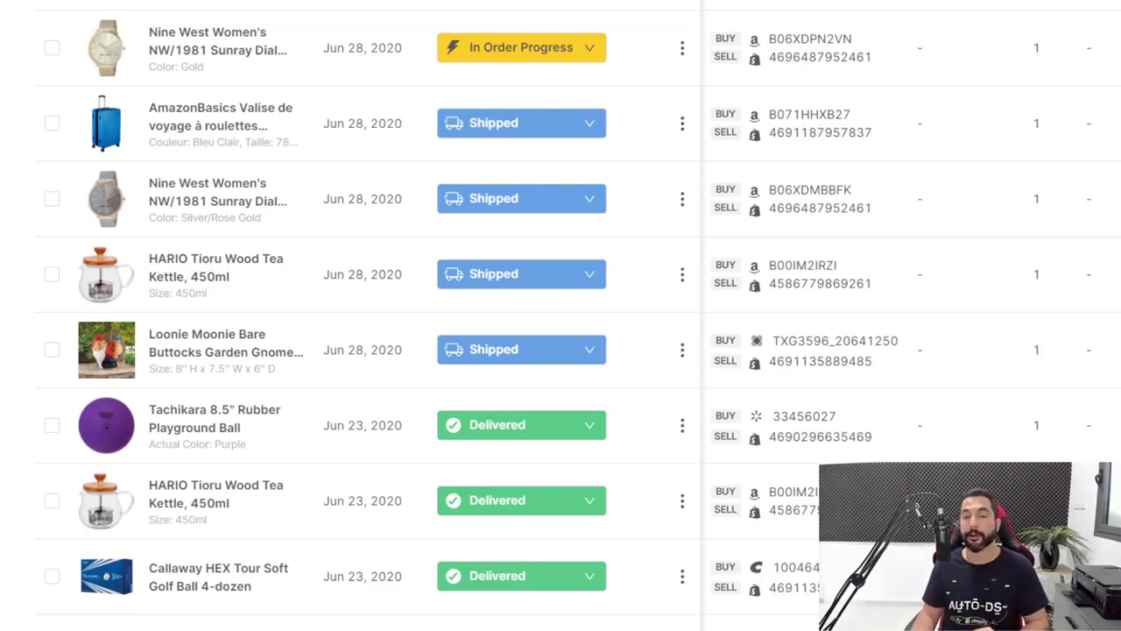
pyautogui.scroll(-1, 593, 48)
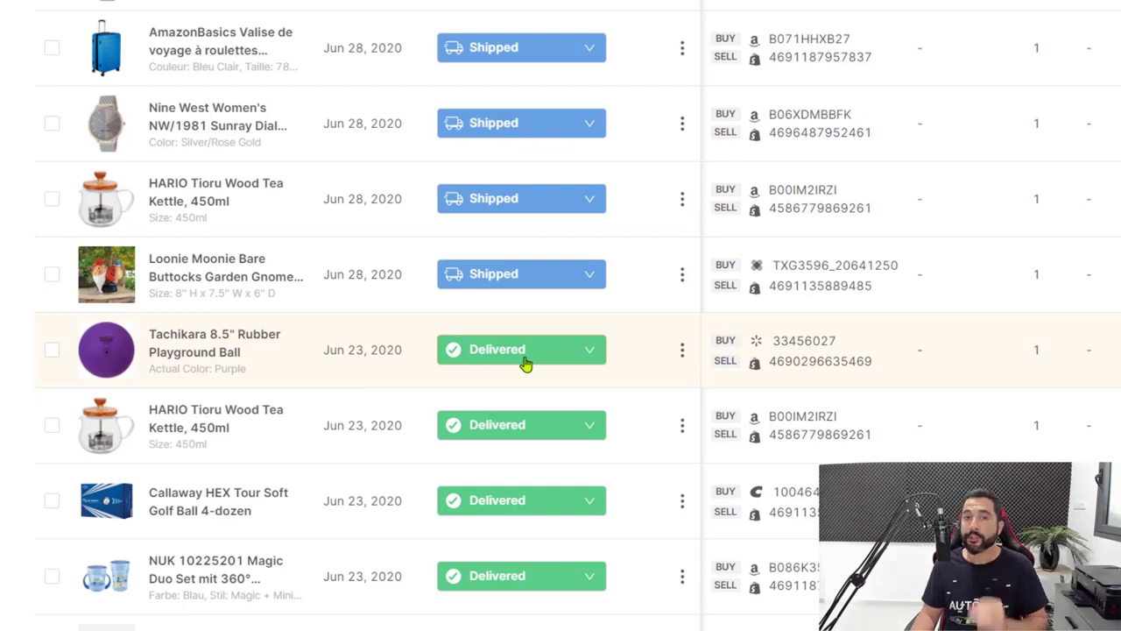
pyautogui.scroll(1, 580, 286)
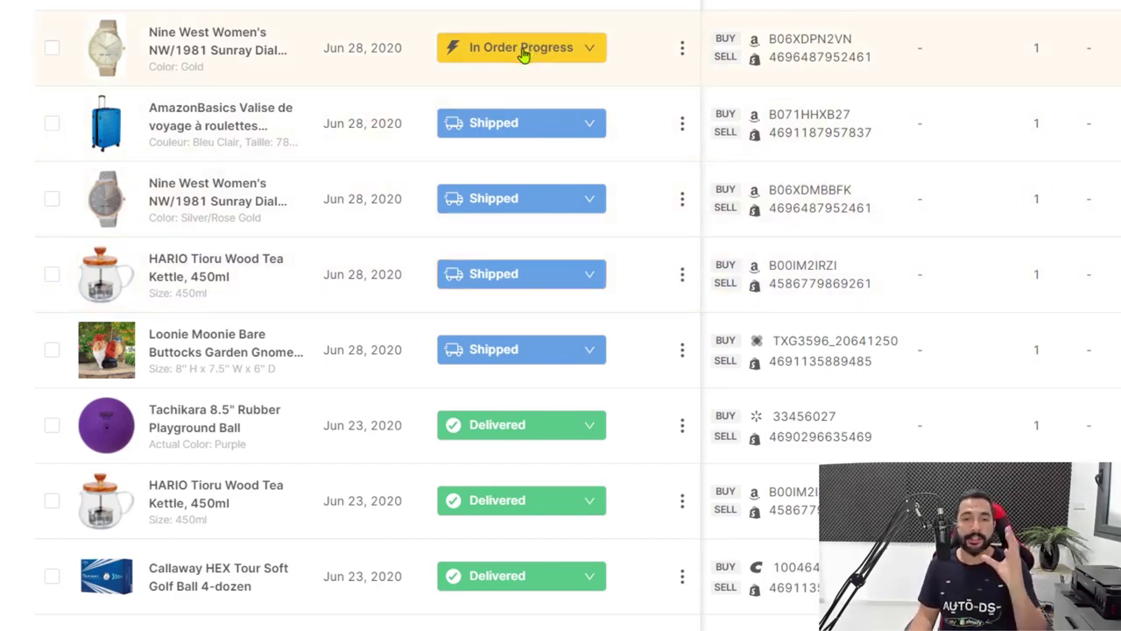
pyautogui.click(523, 55)
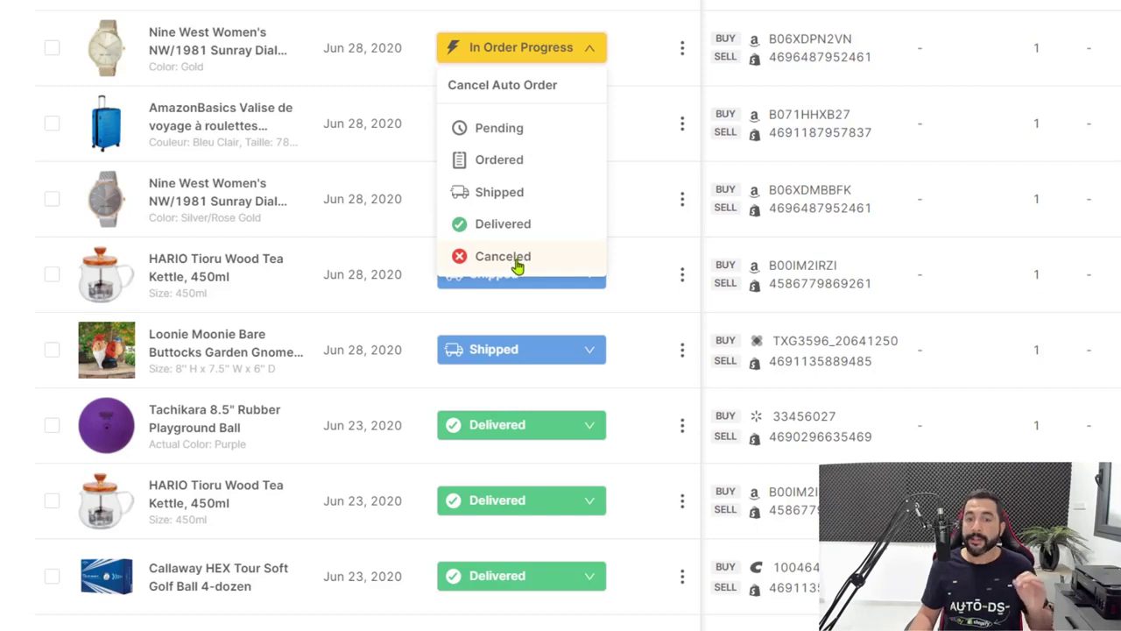
pyautogui.click(533, 51)
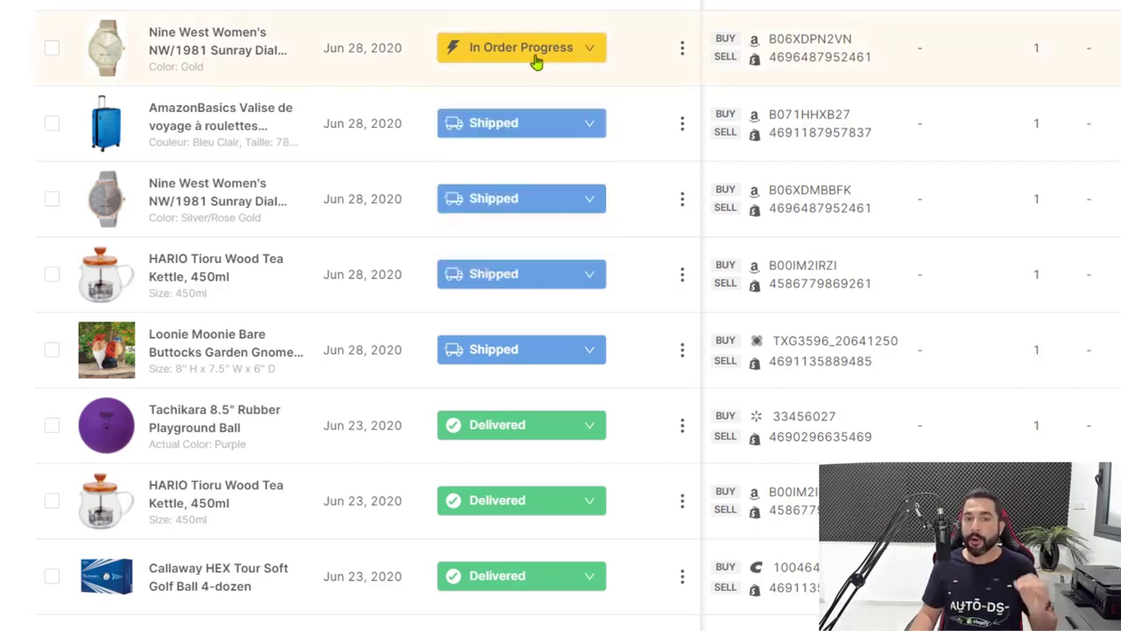
pyautogui.click(534, 54)
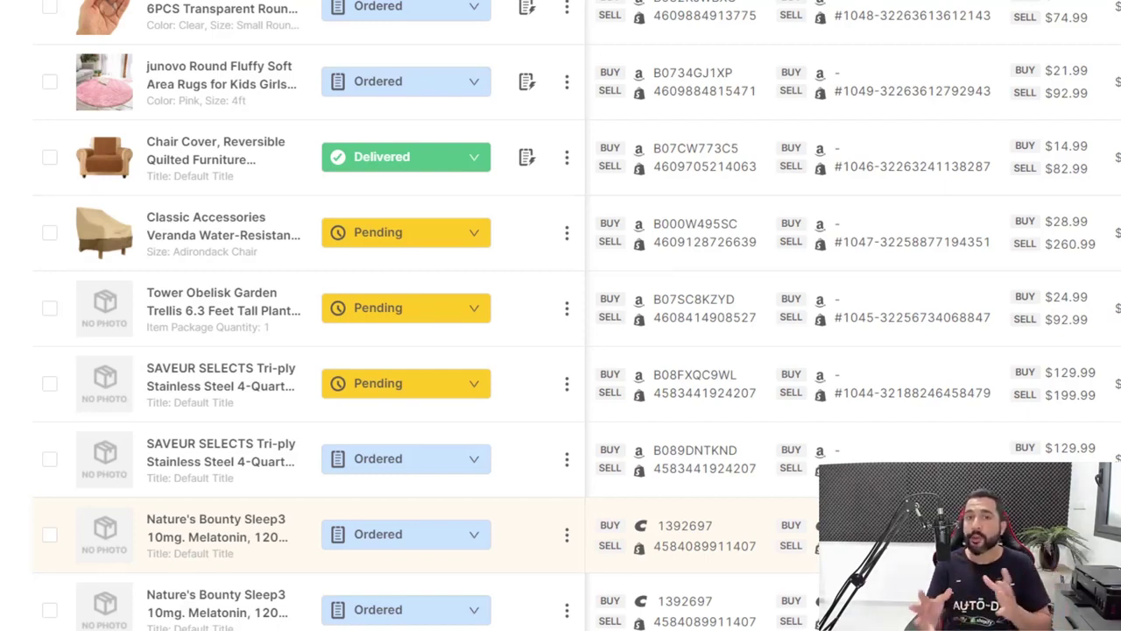
# Request returns for the junovo round rug order and the Chair Cover order
pyautogui.click(390, 86)
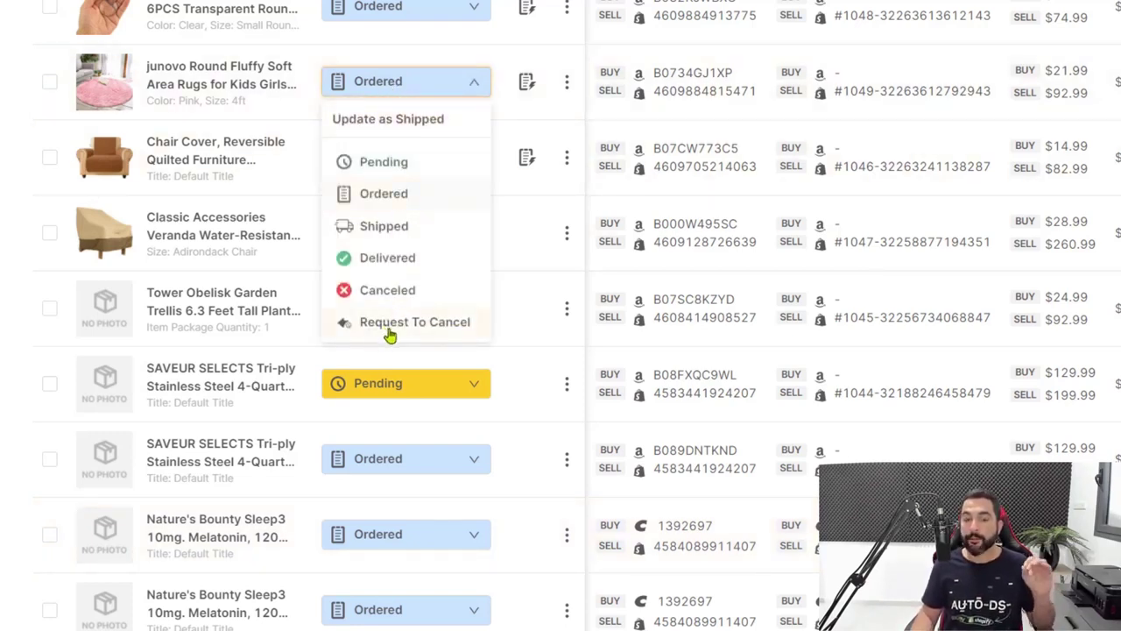
pyautogui.click(445, 333)
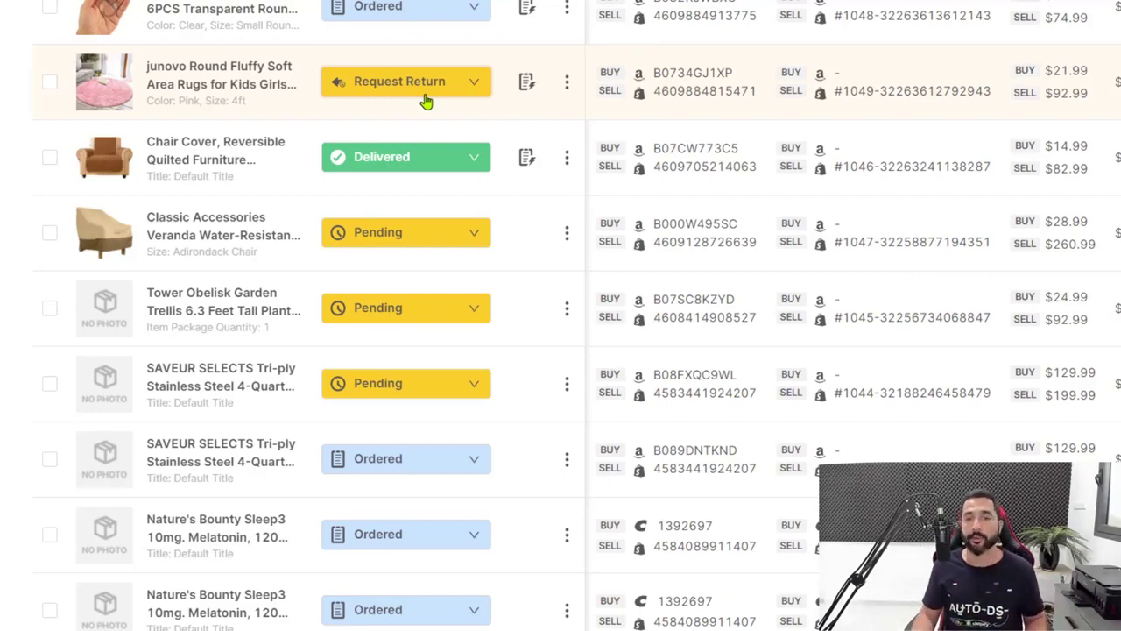
pyautogui.scroll(5, 582, 377)
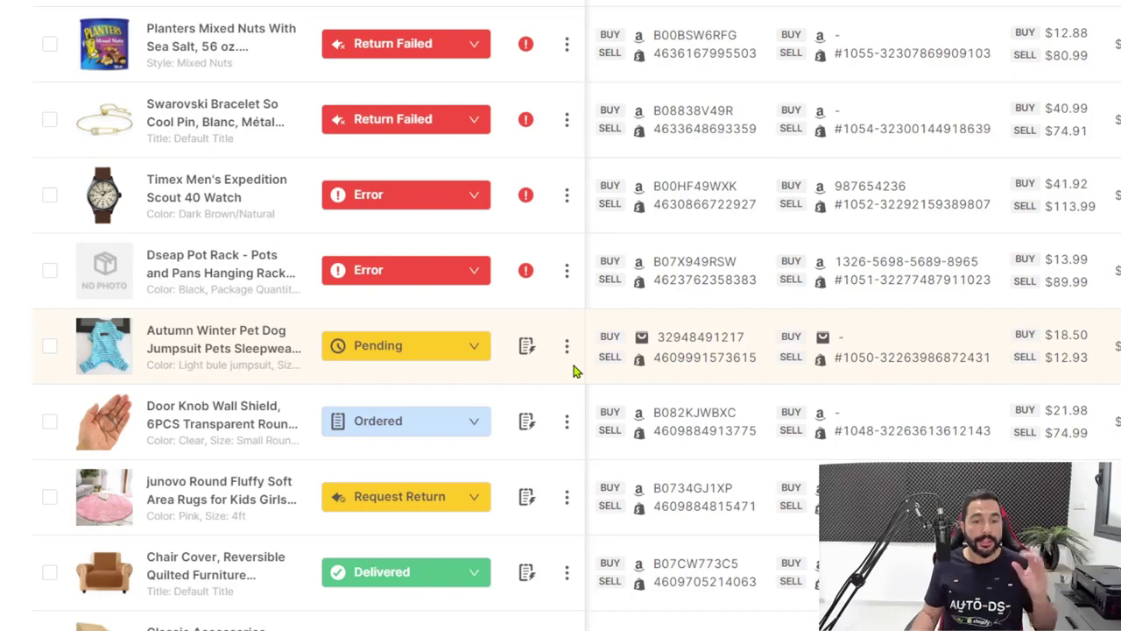
pyautogui.scroll(-3, 573, 368)
pyautogui.click(461, 277)
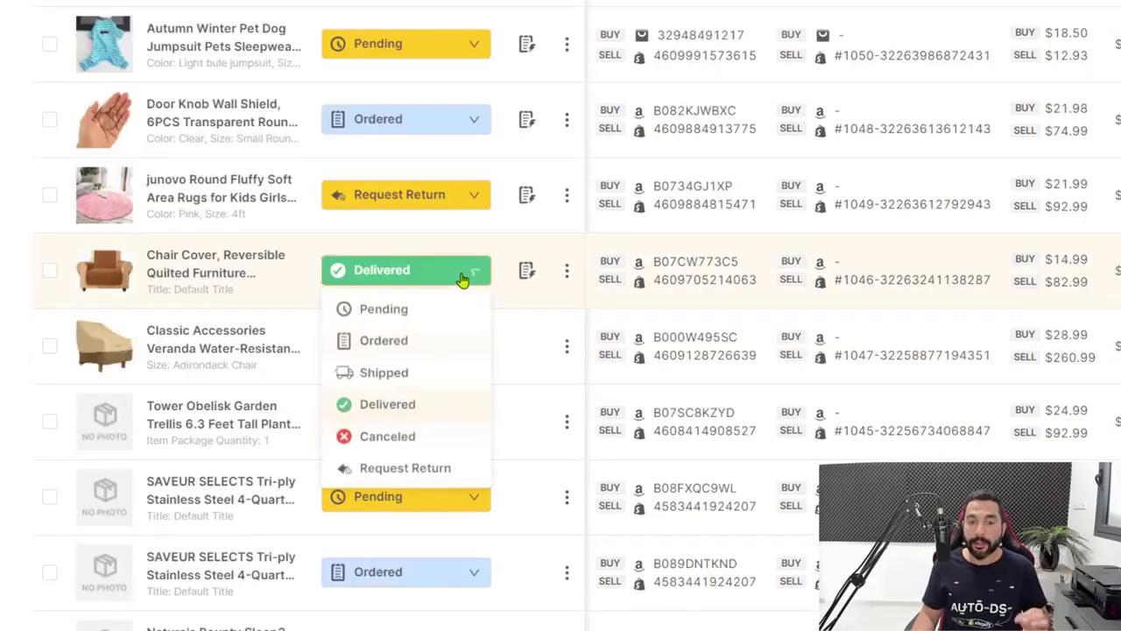
pyautogui.click(399, 470)
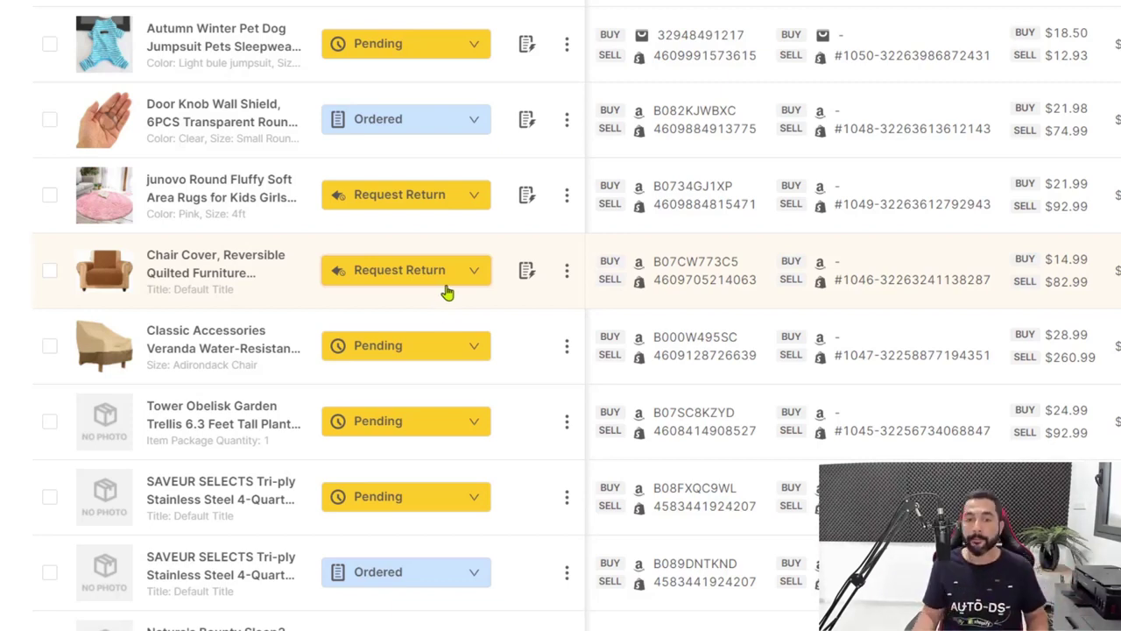
# Scroll through the Orders list to review the updated order statuses
pyautogui.moveTo(536, 279)
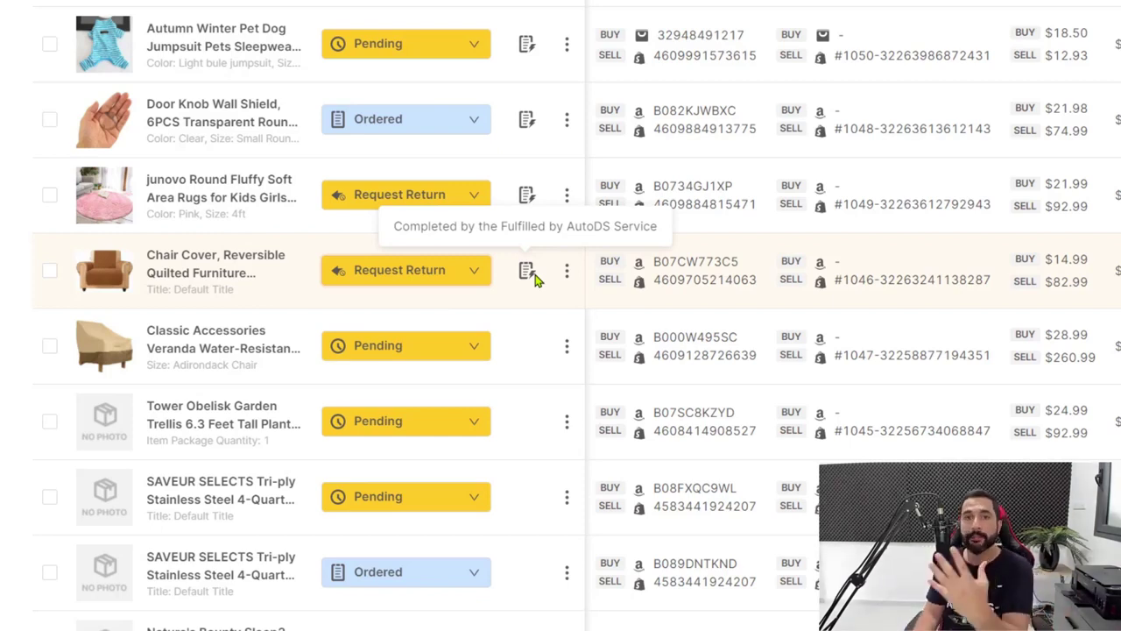
pyautogui.scroll(2, 536, 279)
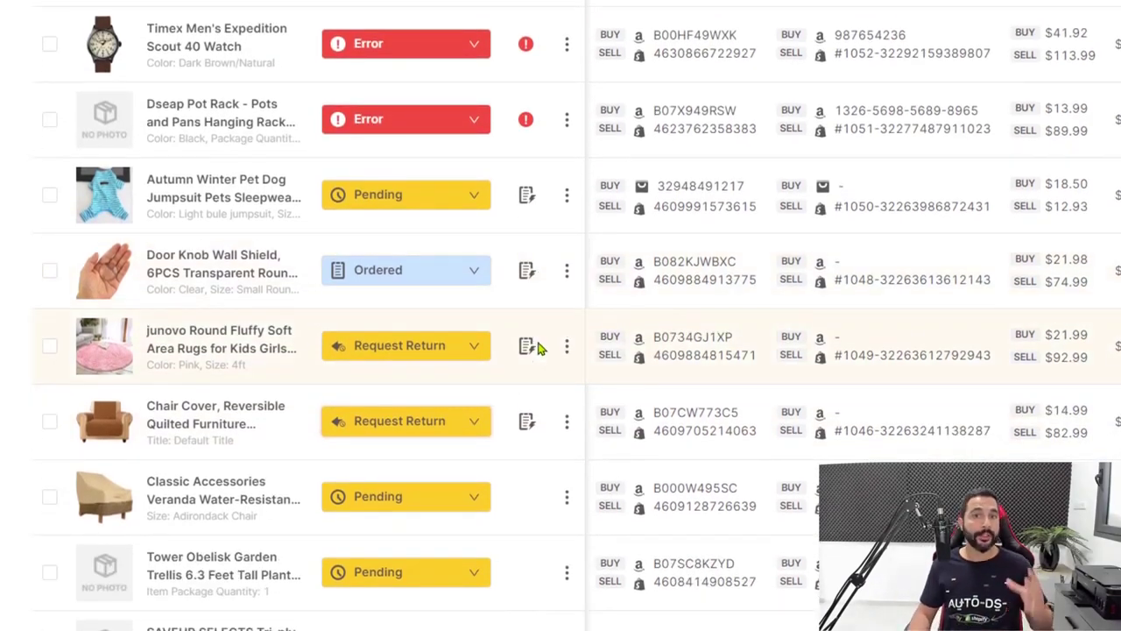
pyautogui.scroll(3, 617, 385)
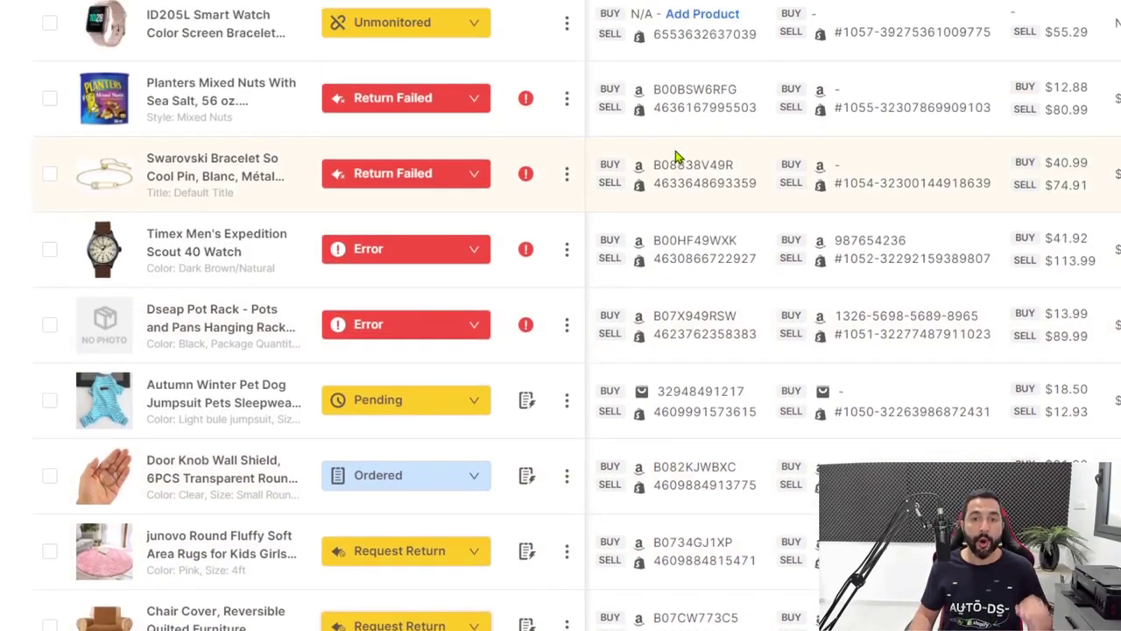
pyautogui.scroll(1, 676, 158)
pyautogui.moveTo(528, 126)
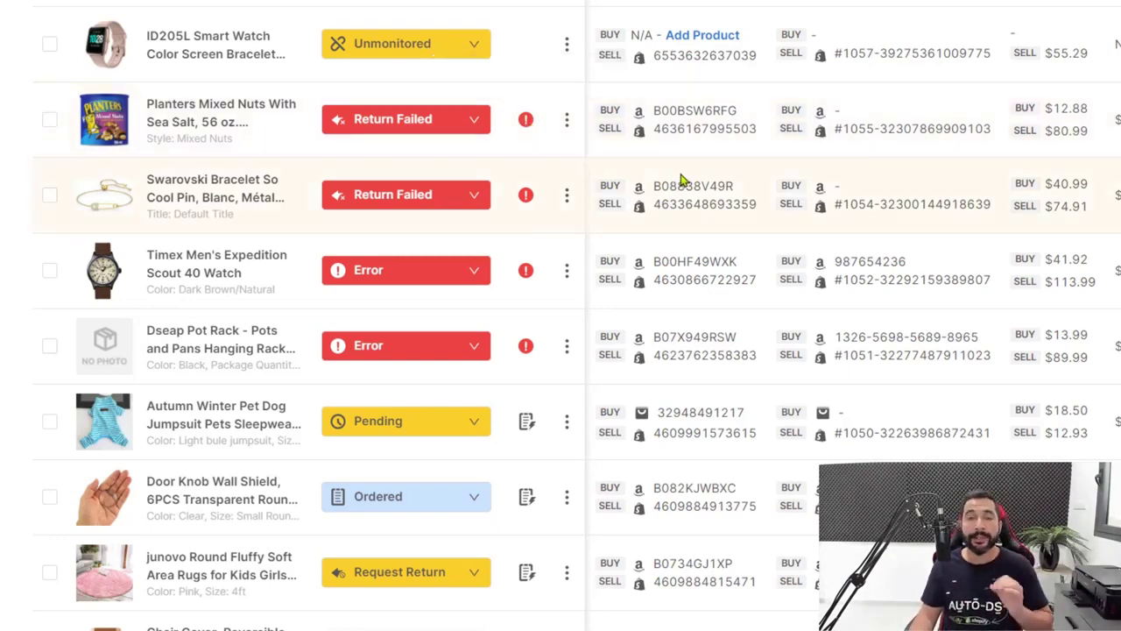
pyautogui.scroll(-3, 675, 201)
pyautogui.scroll(-2, 601, 114)
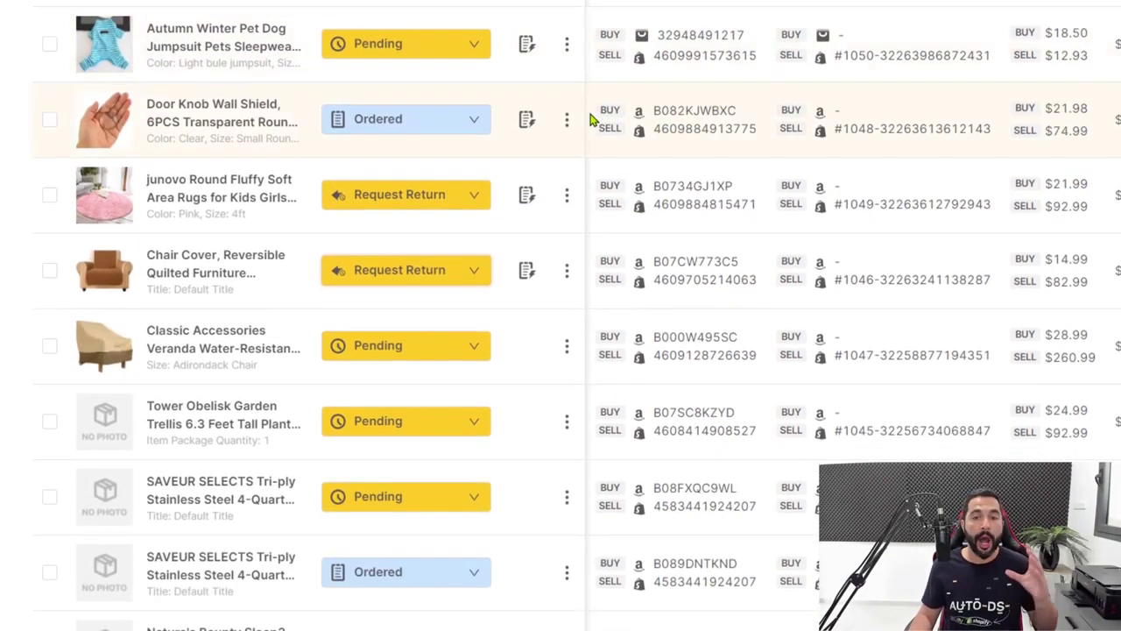
pyautogui.scroll(-2, 589, 121)
pyautogui.scroll(-1, 590, 121)
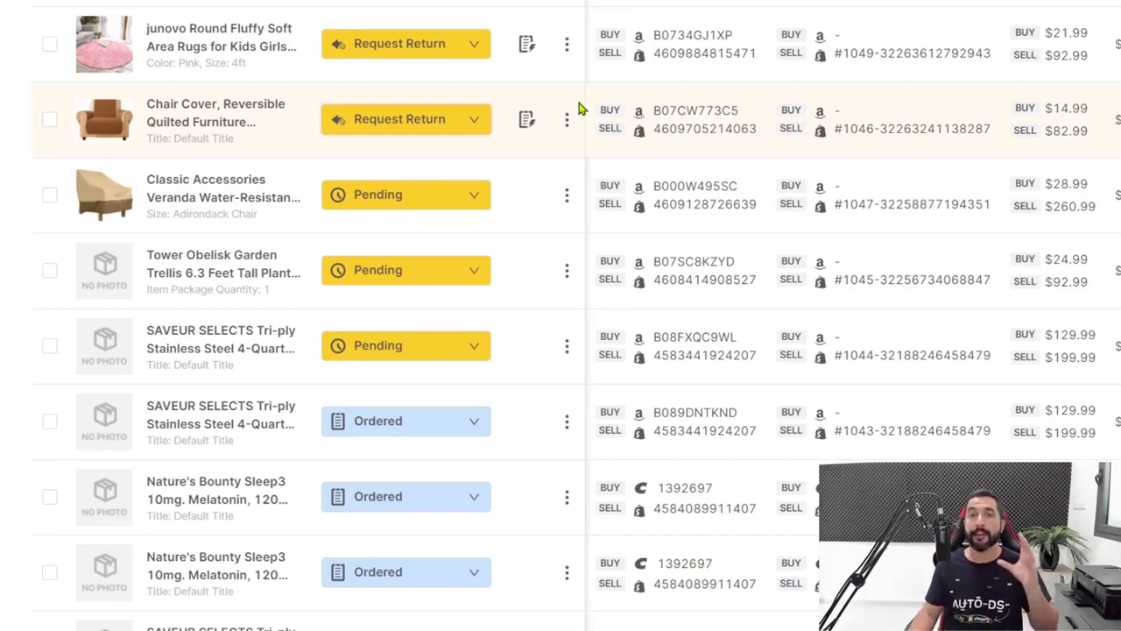
pyautogui.scroll(8, 919, 243)
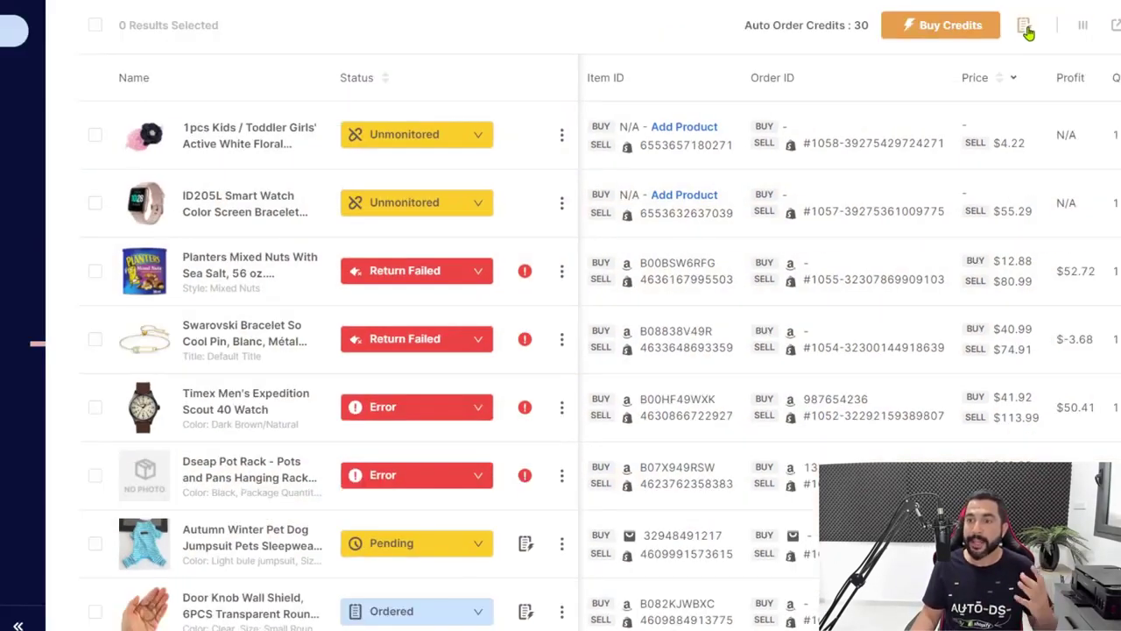
# Check the Load AutoDS Managed order Balance options from the balance details, then close without paying
pyautogui.click(1081, 3)
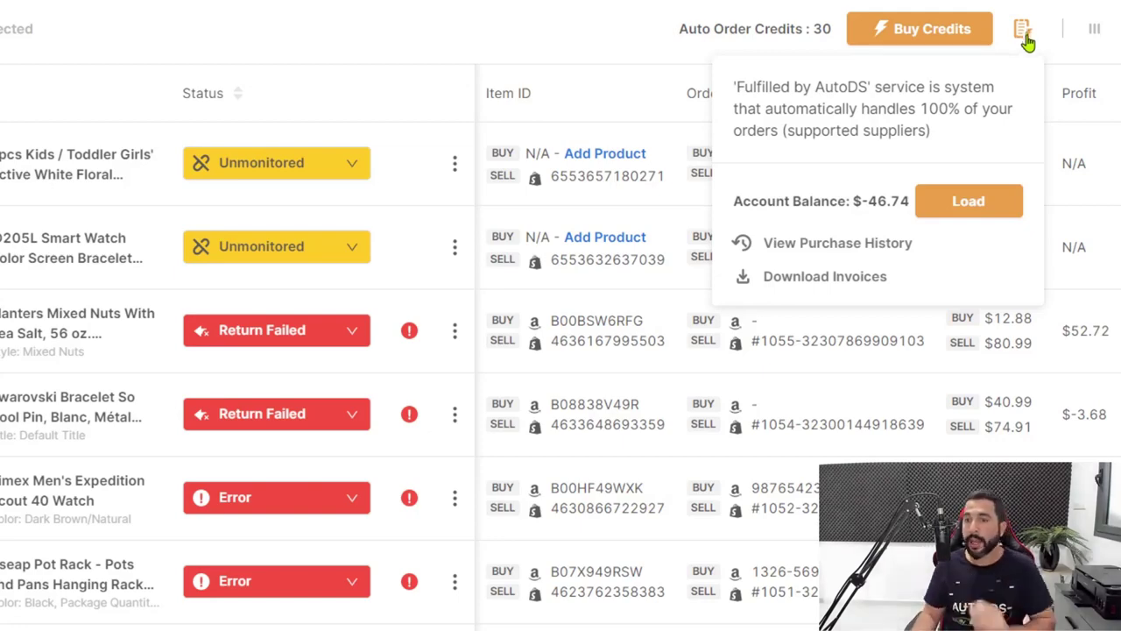
pyautogui.click(958, 223)
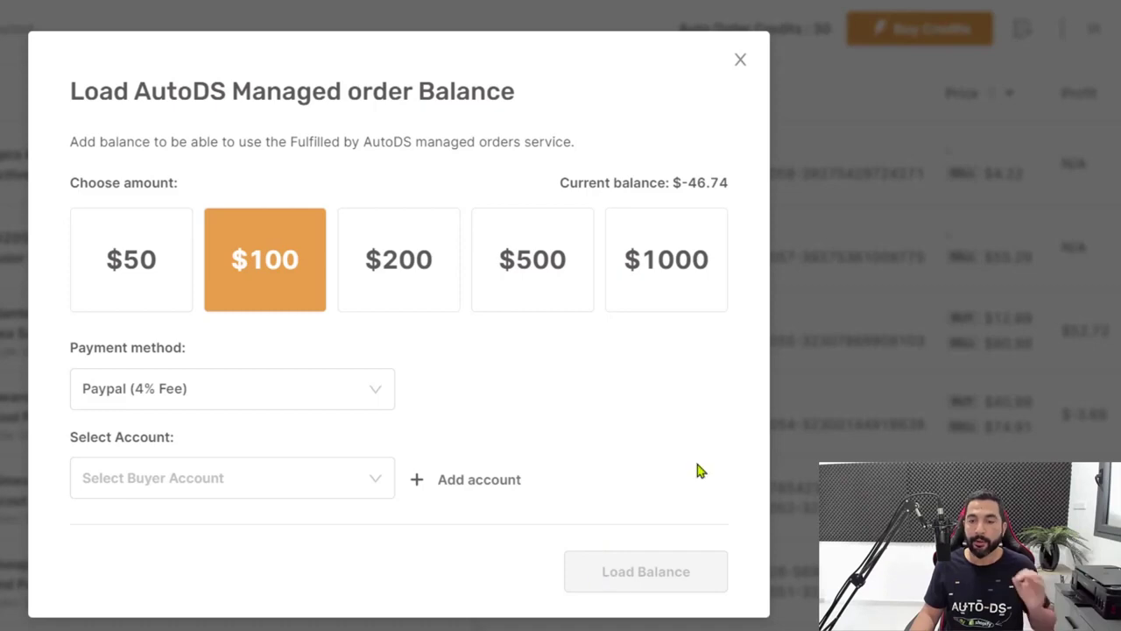
pyautogui.click(742, 61)
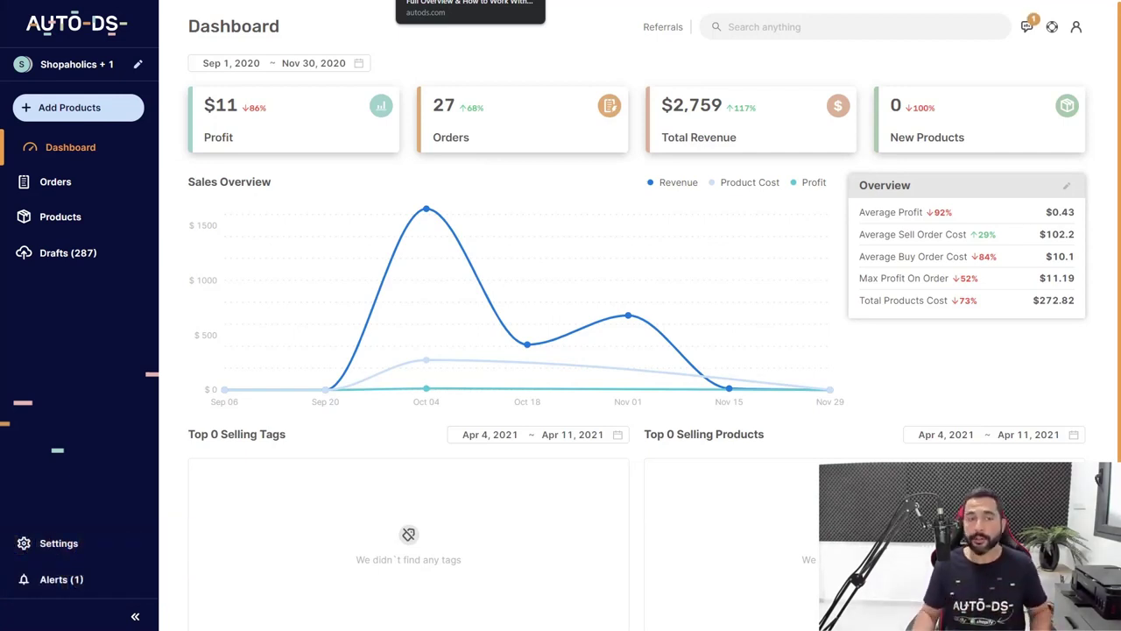
# Turn on Automatic orders again in the Aliexpress CN Orders tab of Store Settings
pyautogui.click(46, 543)
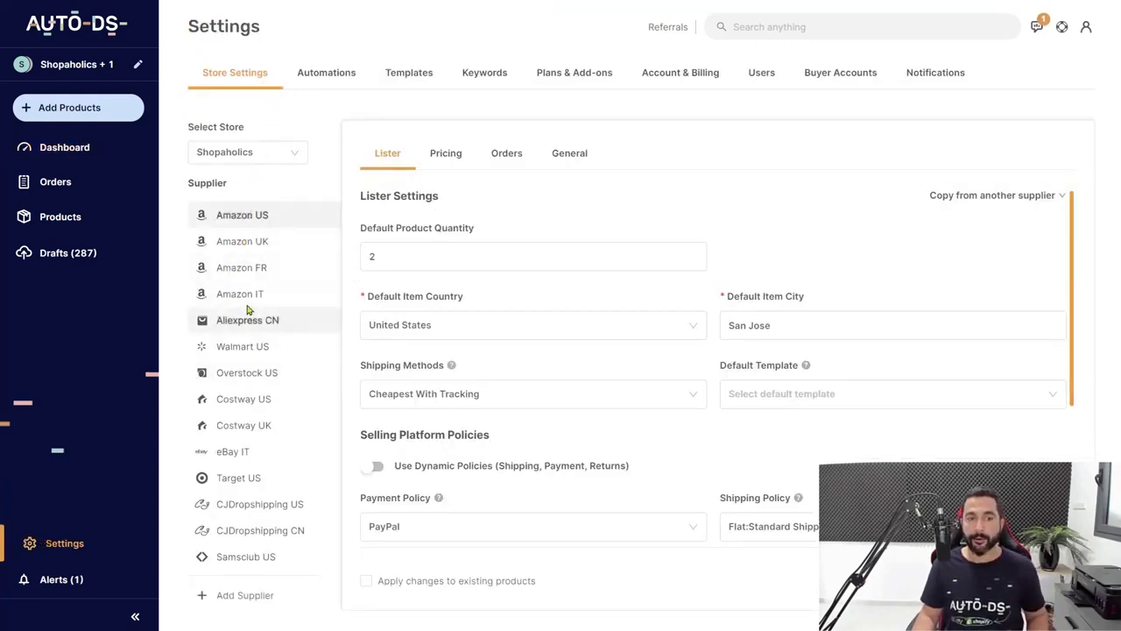
pyautogui.click(243, 324)
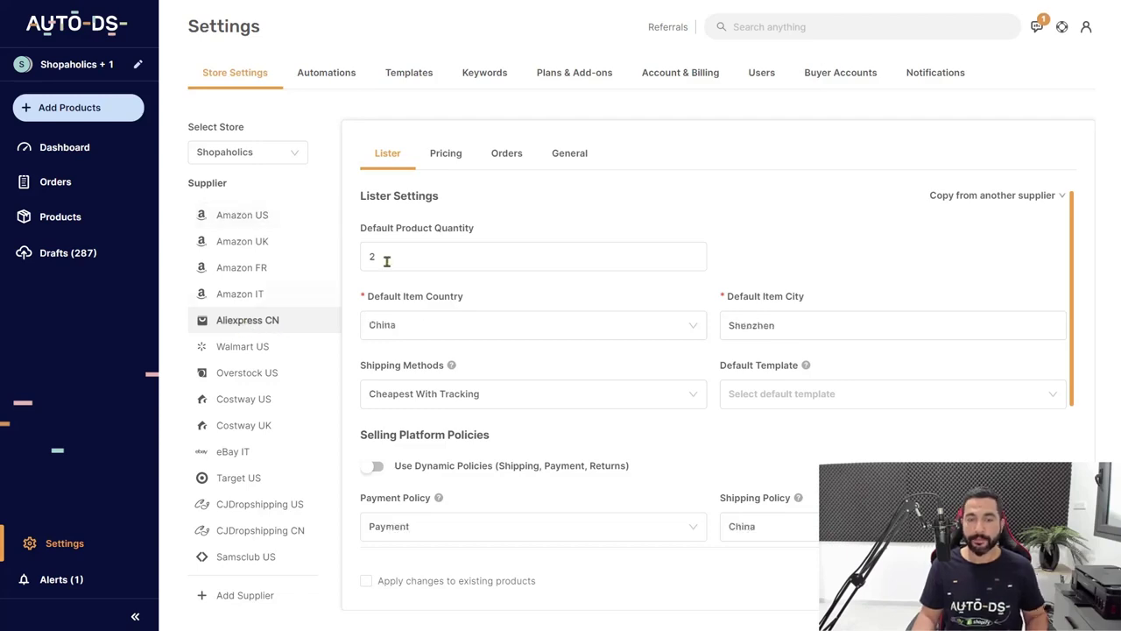
pyautogui.click(506, 153)
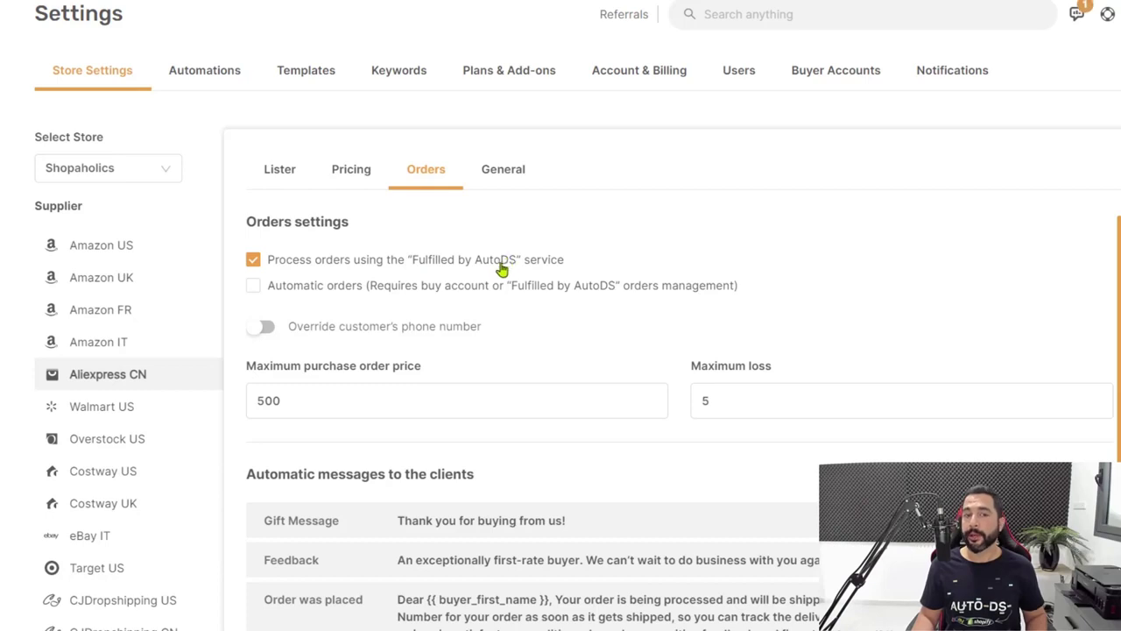
pyautogui.click(255, 290)
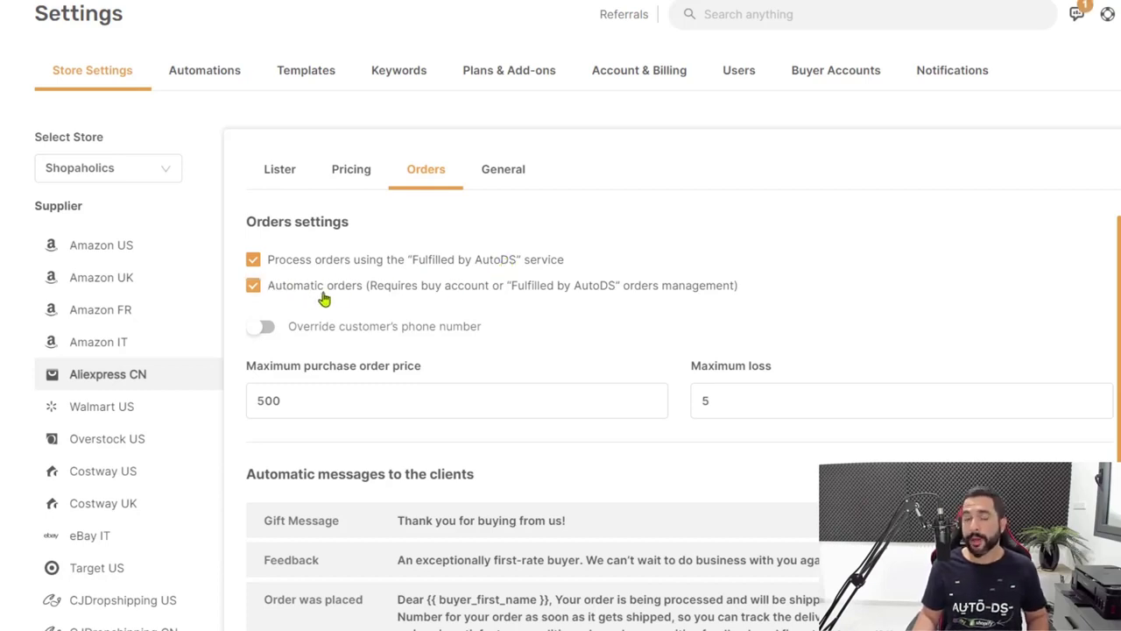
pyautogui.scroll(-3, 435, 335)
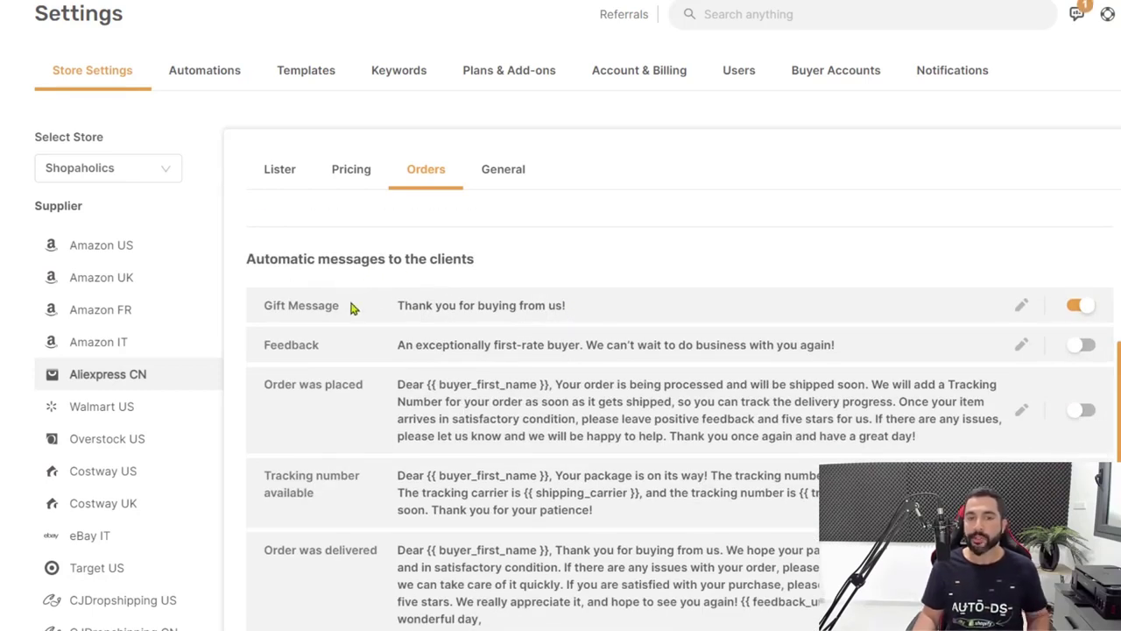
# Enable the Feedback and Order was placed client messages, checking the Feedback text along the way
pyautogui.scroll(-1, 355, 297)
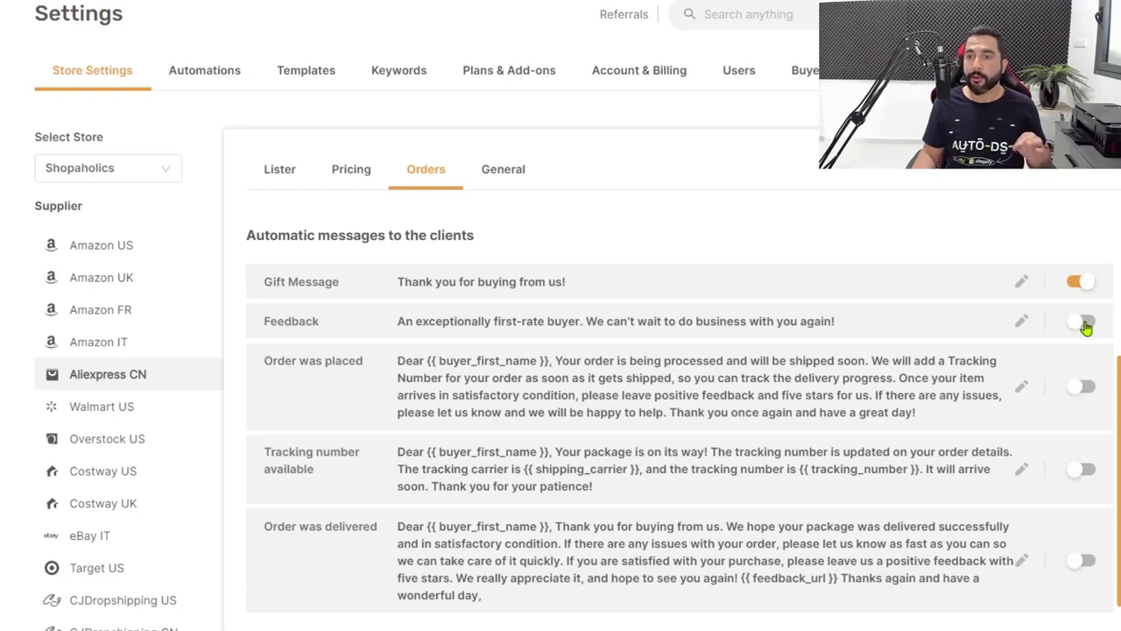
pyautogui.click(1085, 325)
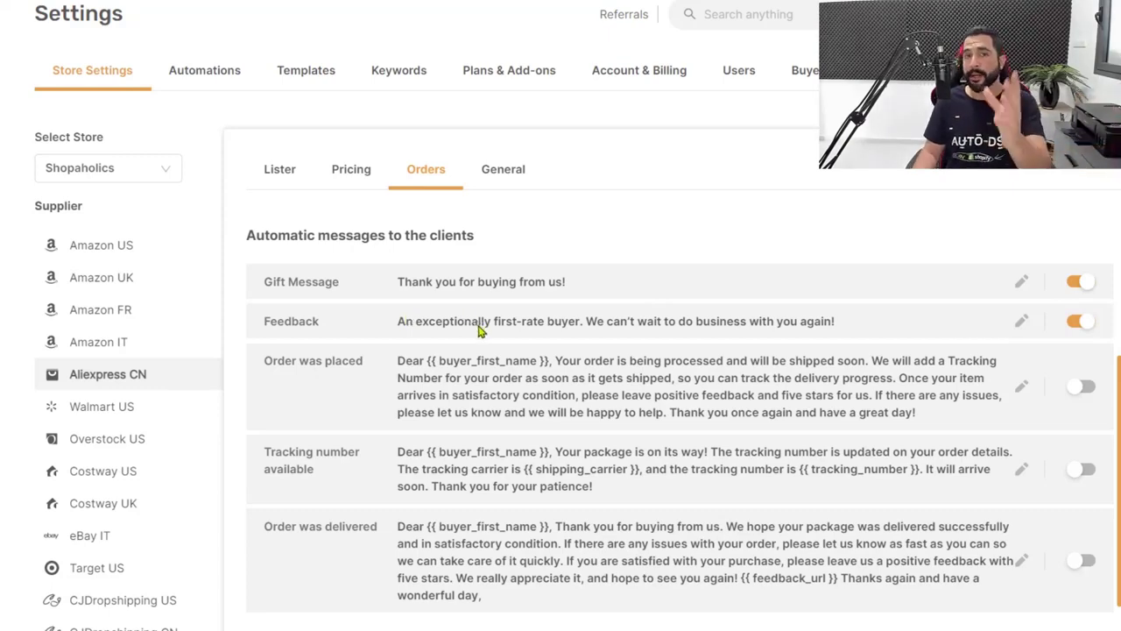
pyautogui.click(1021, 322)
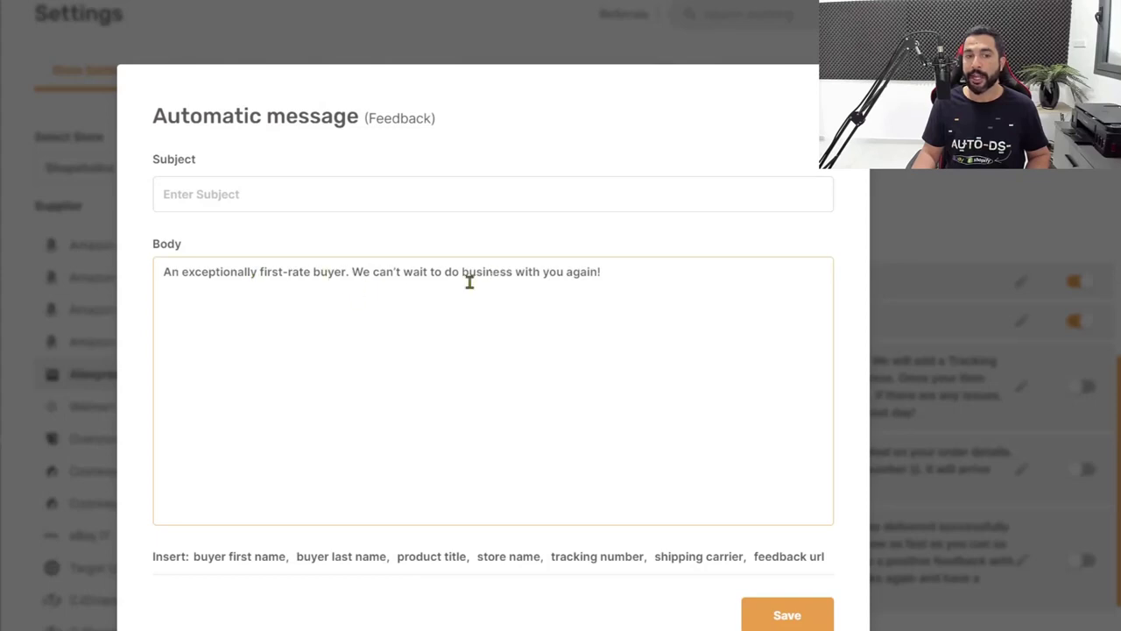
pyautogui.click(891, 271)
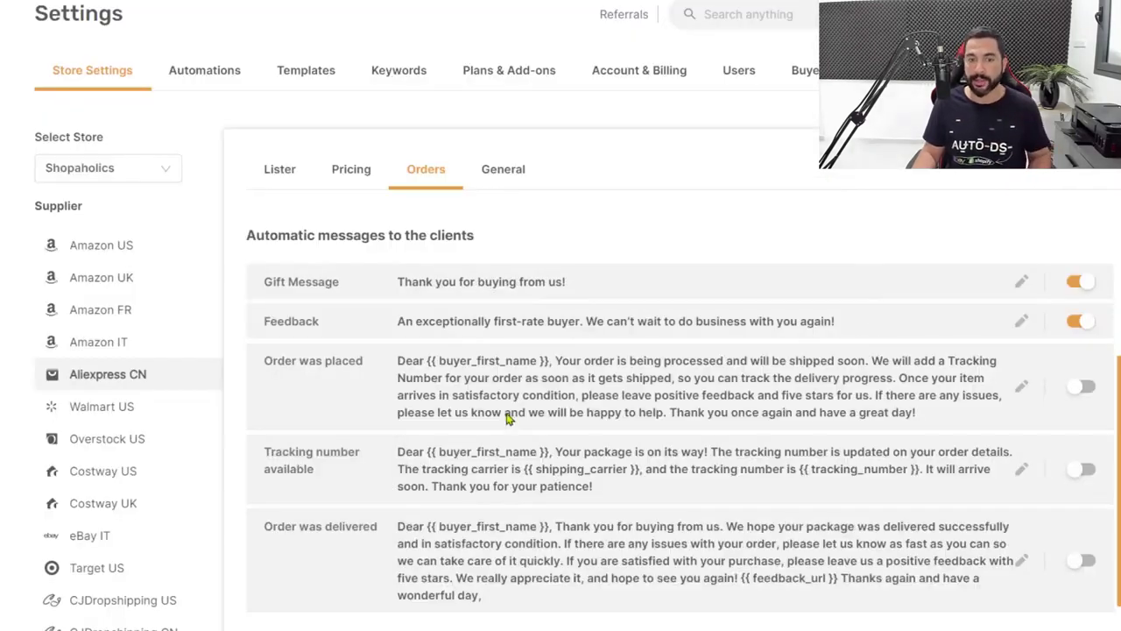
pyautogui.click(1086, 391)
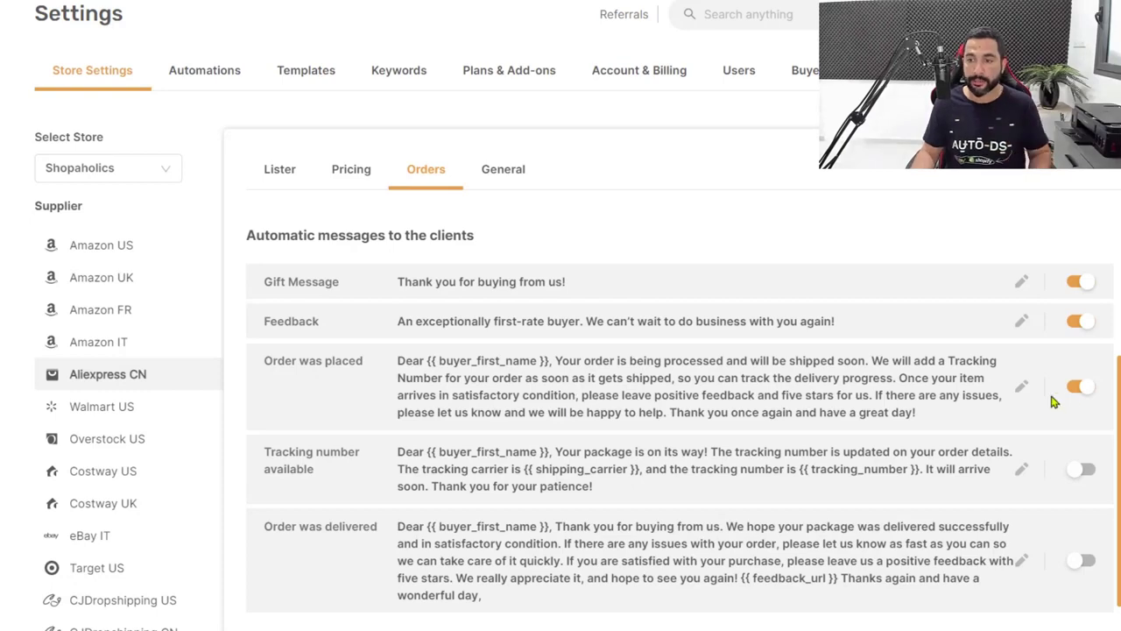
pyautogui.click(1021, 386)
pyautogui.click(256, 267)
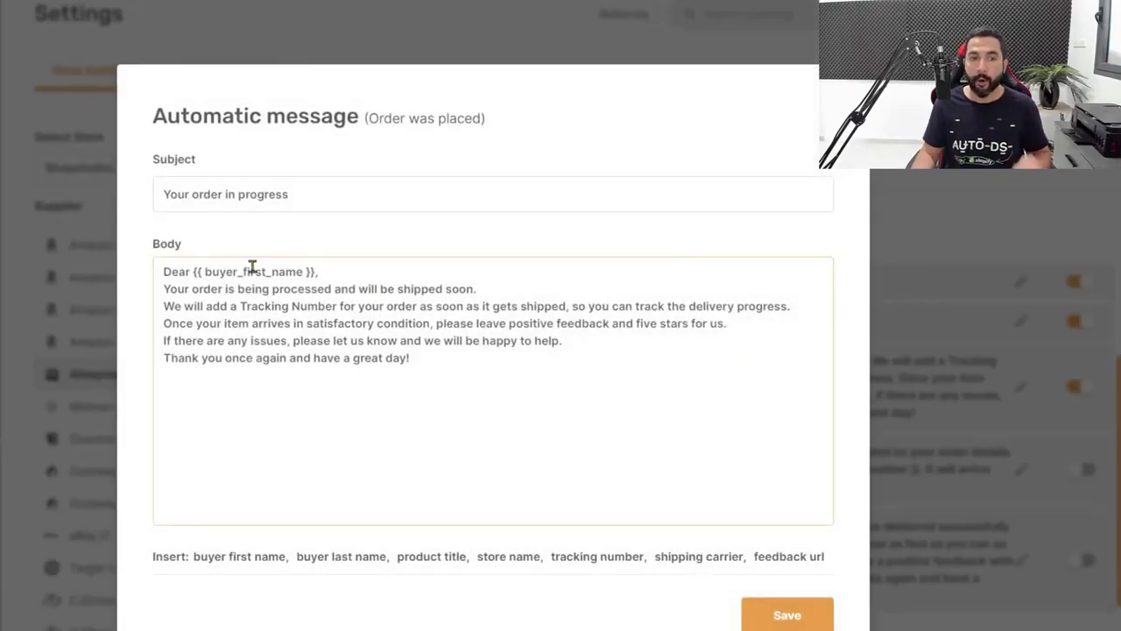
pyautogui.keyDown('shift'); pyautogui.click(331, 273); pyautogui.keyUp('shift')
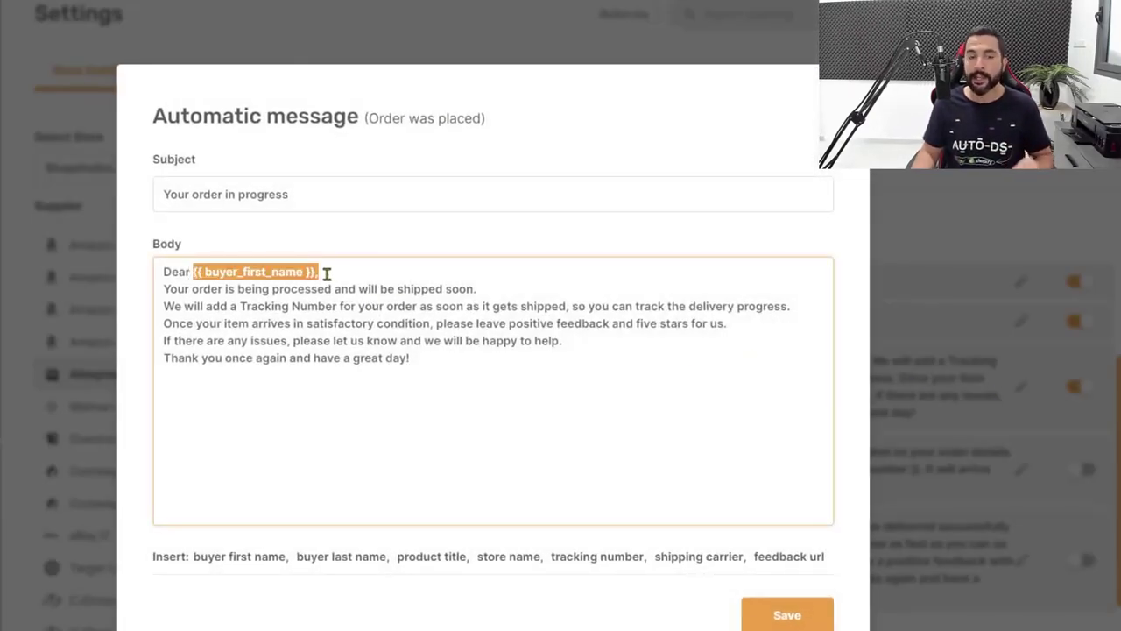
pyautogui.click(326, 272)
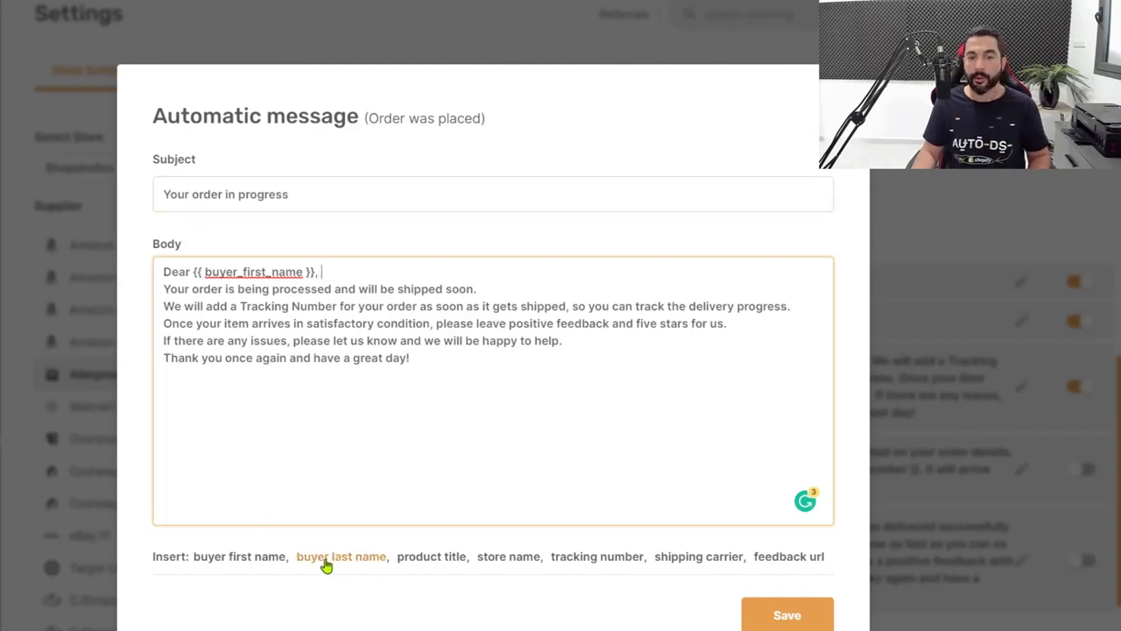
pyautogui.click(355, 565)
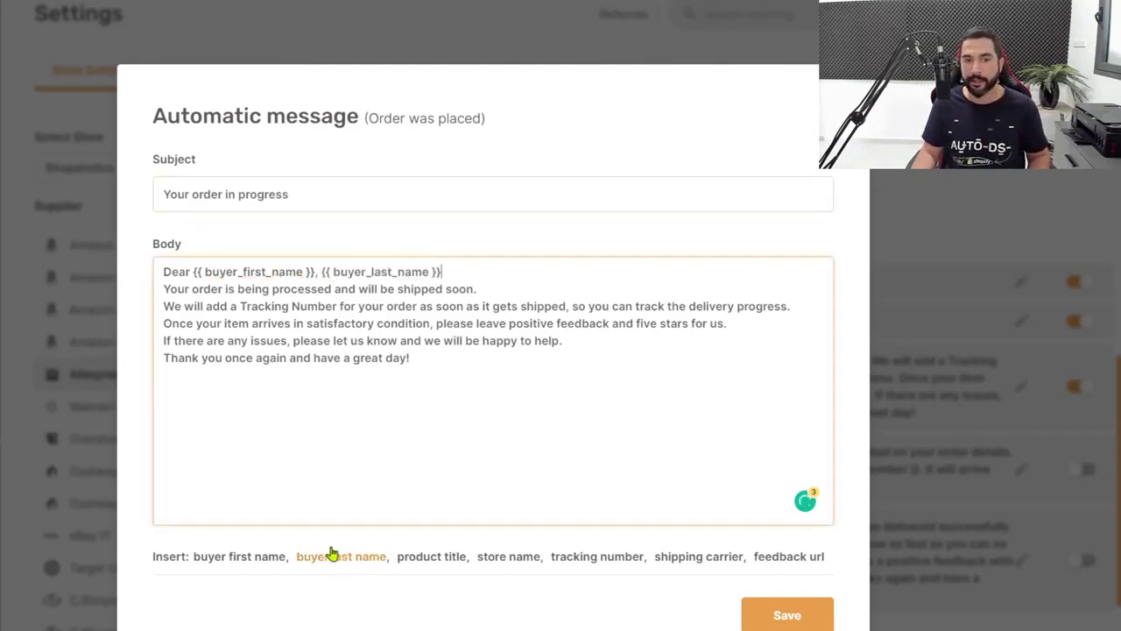
pyautogui.click(322, 273)
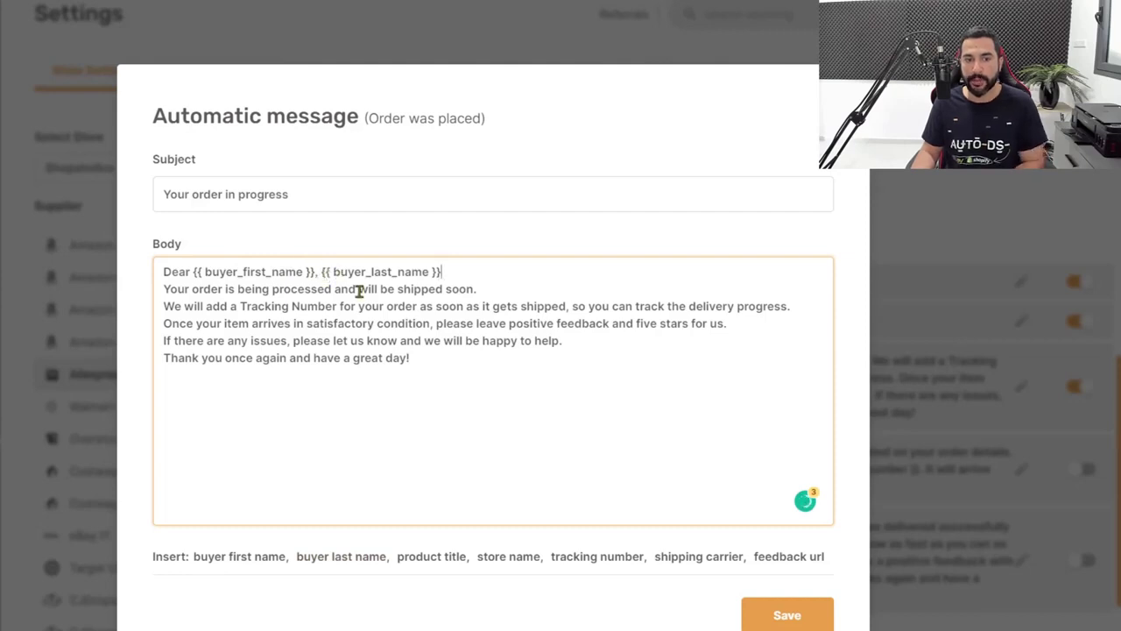
pyautogui.press('BackSpace')
pyautogui.click(488, 272)
pyautogui.write(',')
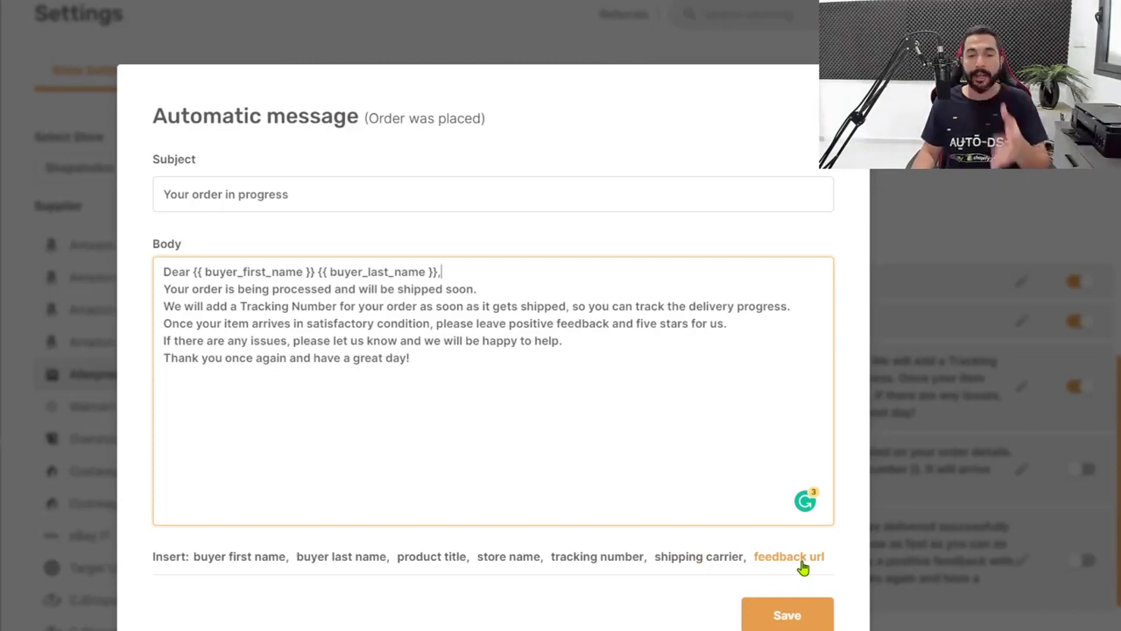
pyautogui.click(456, 378)
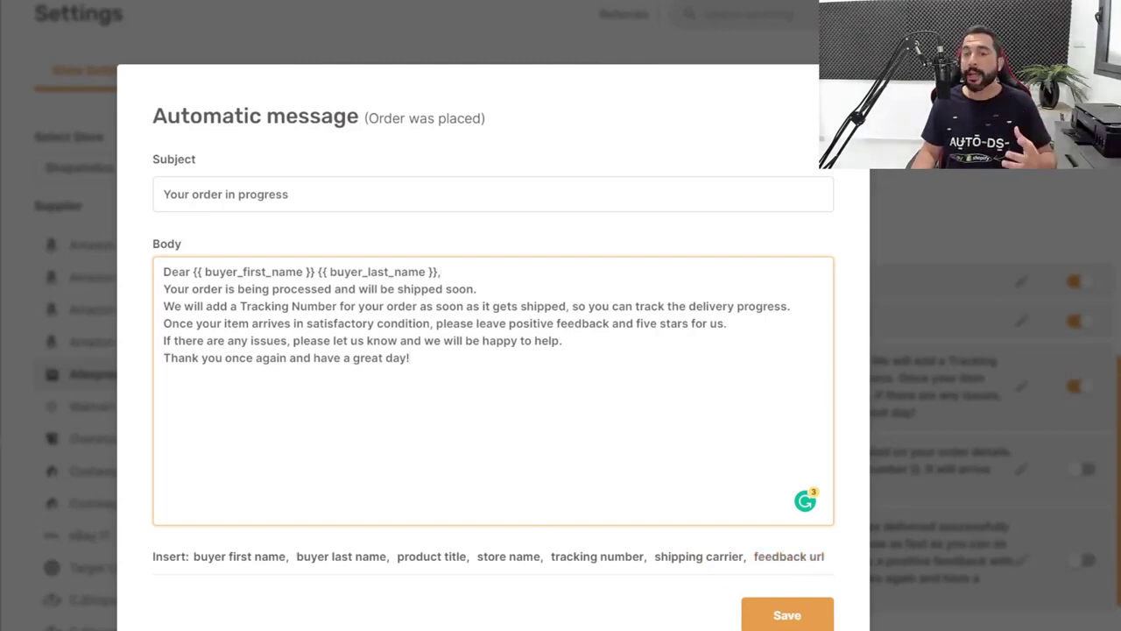
pyautogui.press('Escape')
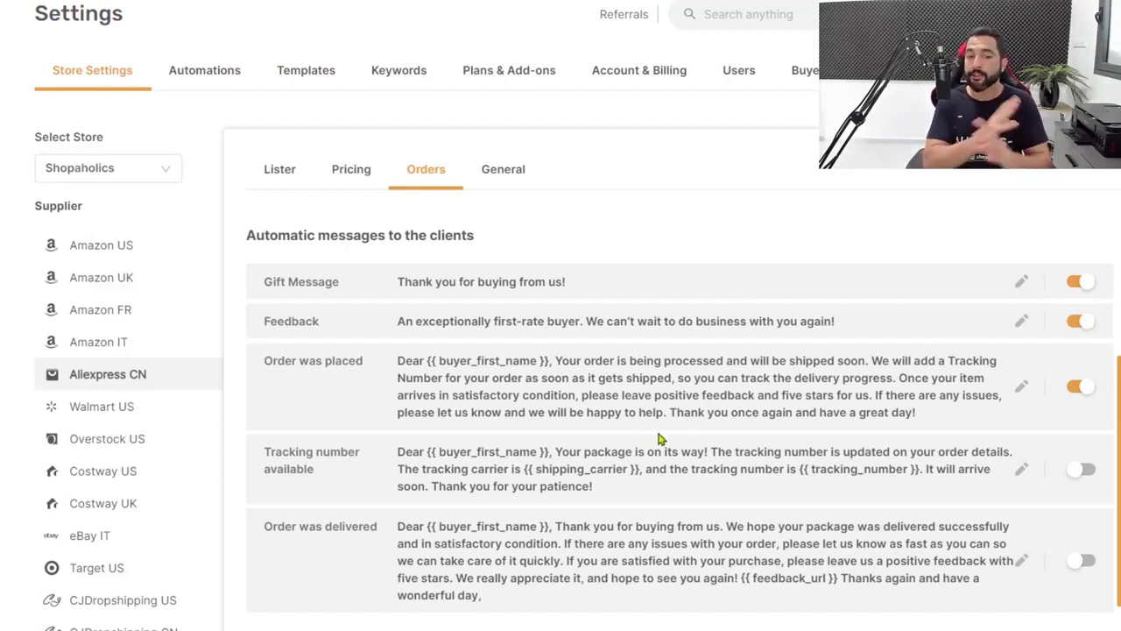
# Enable the Tracking number available and Order was delivered messages, then save
pyautogui.scroll(-1, 536, 496)
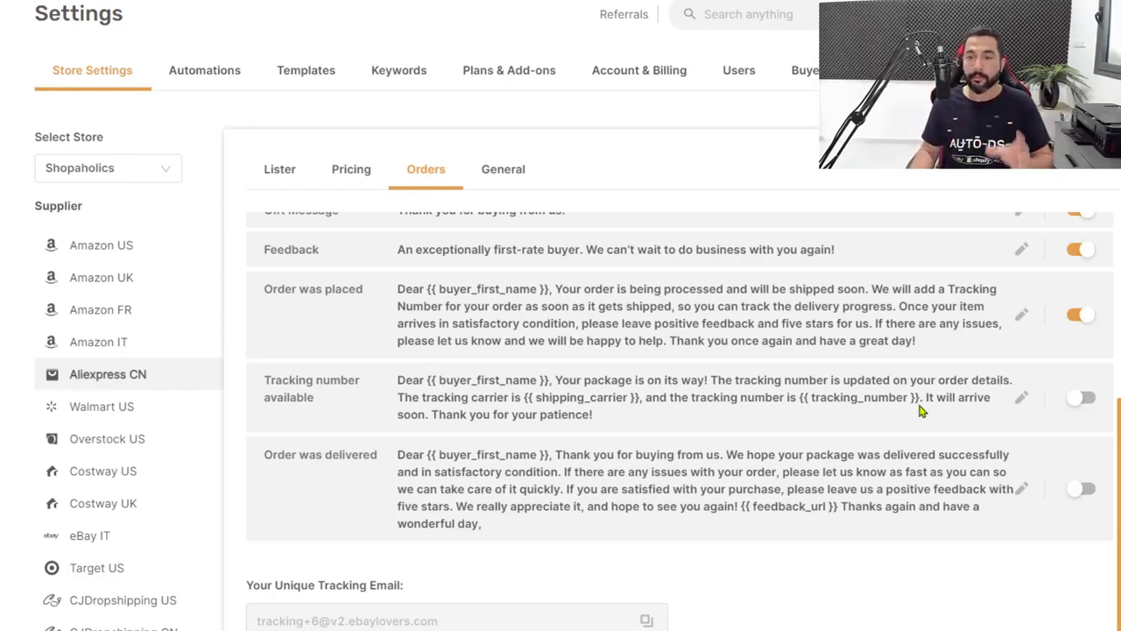
pyautogui.click(1081, 401)
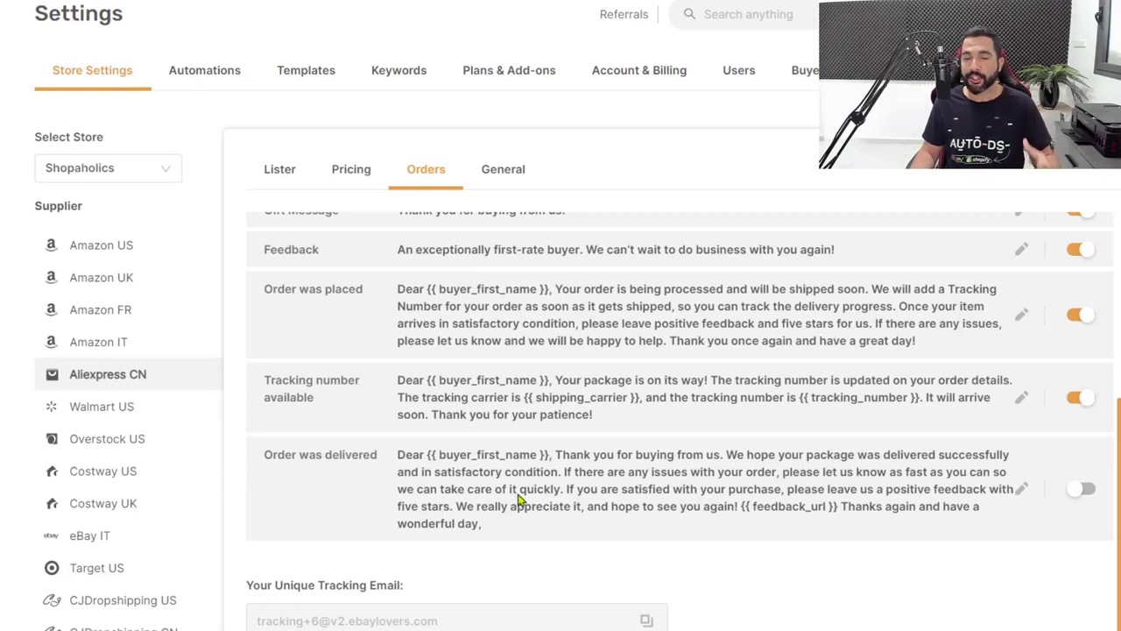
pyautogui.click(1083, 489)
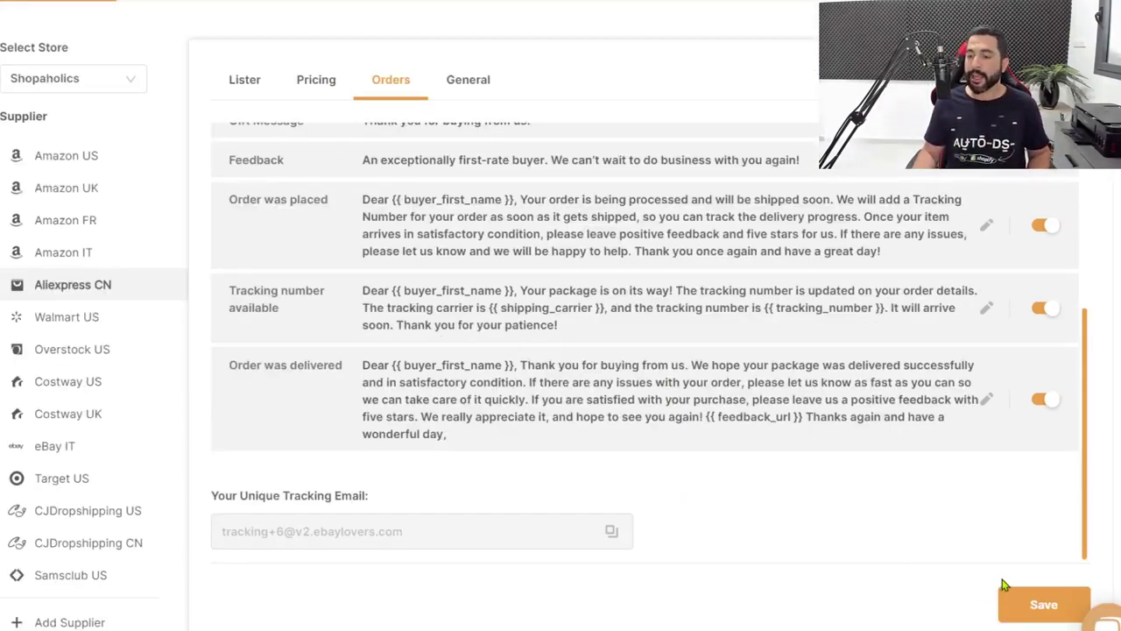
pyautogui.click(1016, 606)
pyautogui.scroll(5, 801, 520)
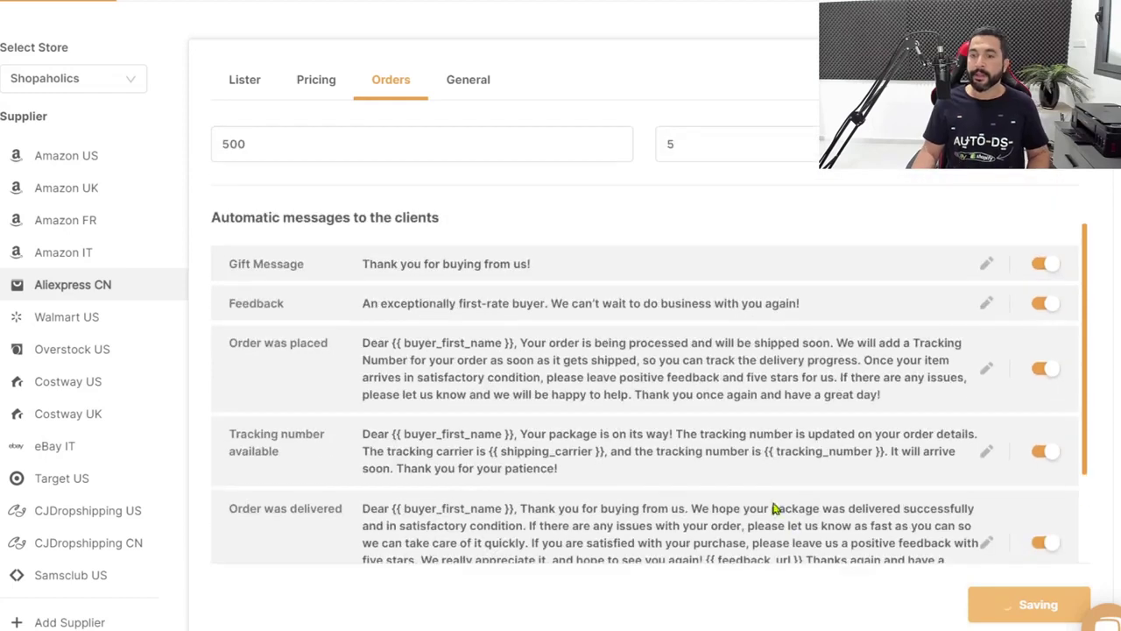
pyautogui.scroll(2, 771, 505)
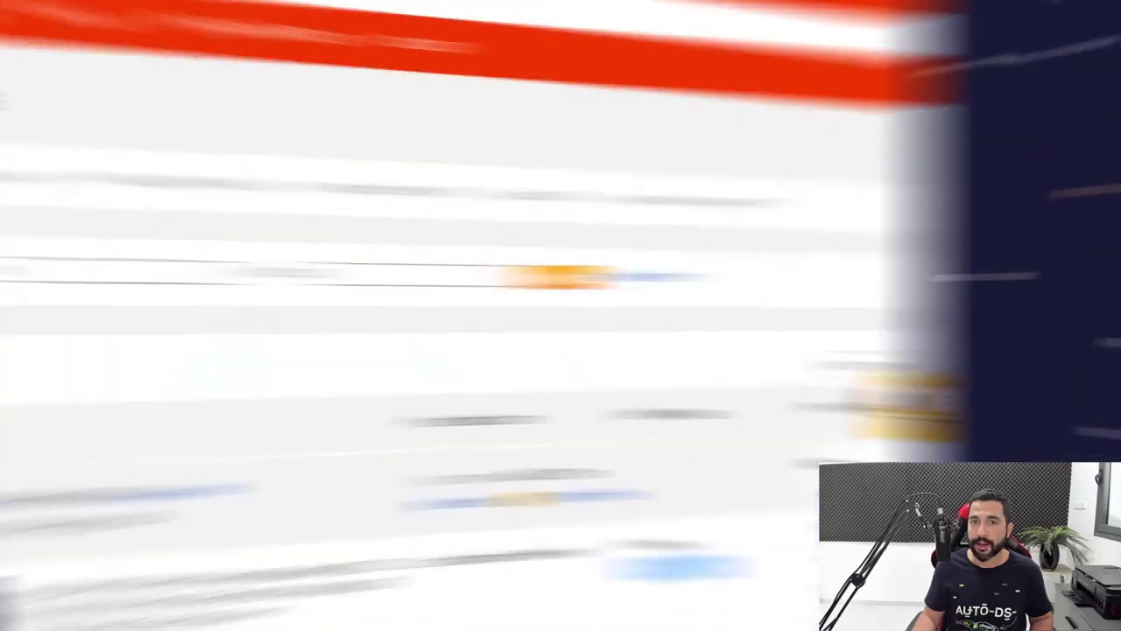
# Scroll AliExpress's finished orders list down to the AKLCE Store order
pyautogui.scroll(-3, 771, 114)
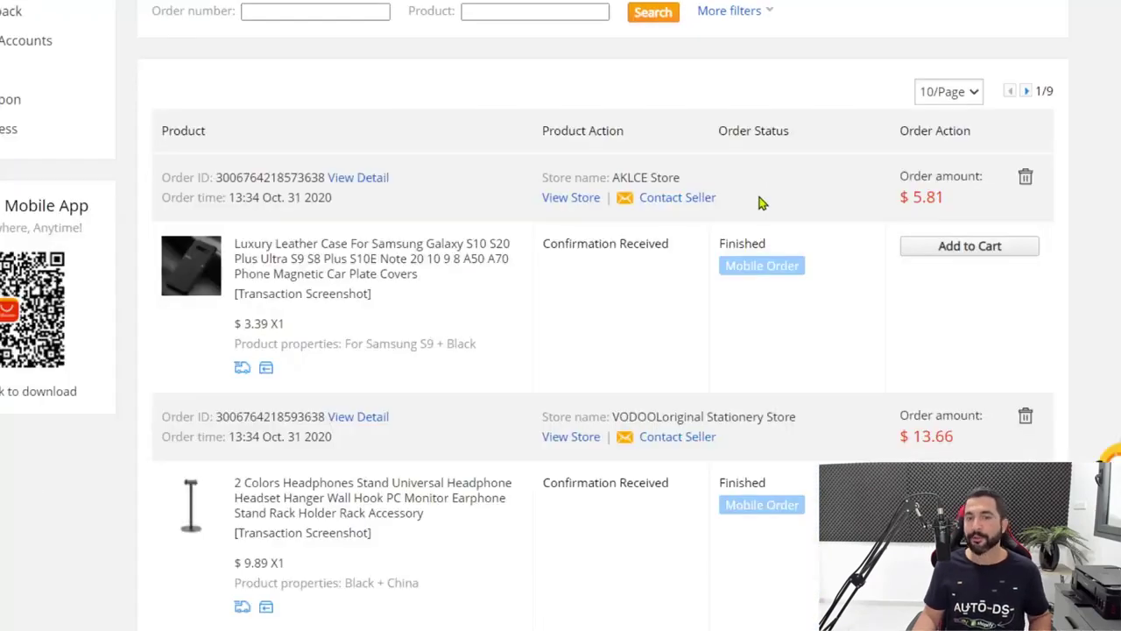
pyautogui.scroll(-1, 788, 210)
pyautogui.scroll(-2, 762, 211)
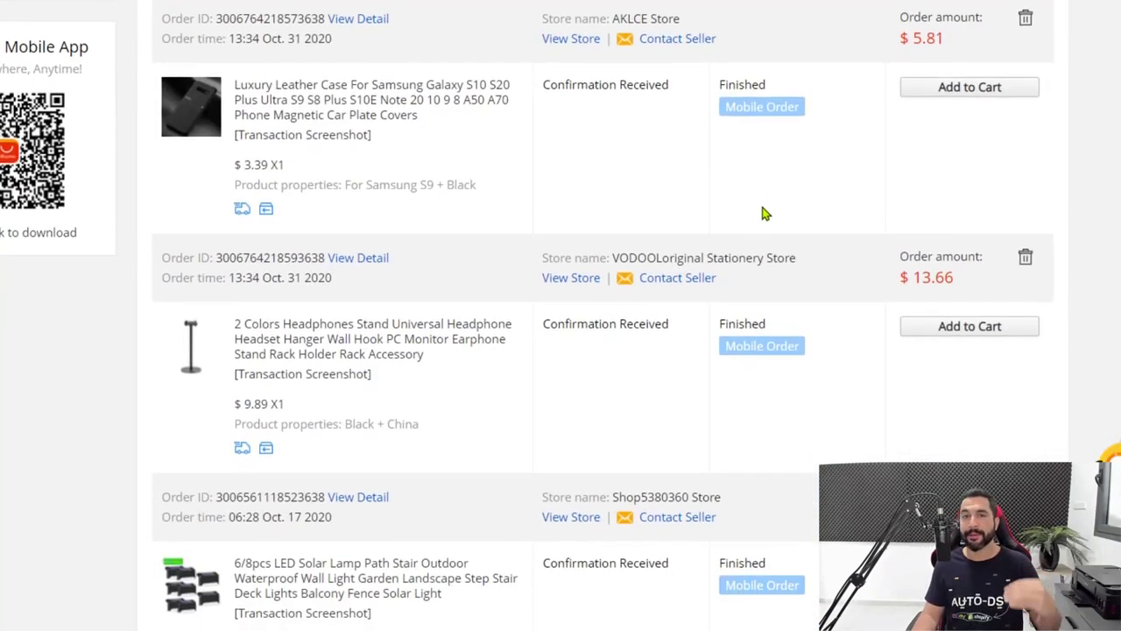
pyautogui.scroll(-1, 734, 54)
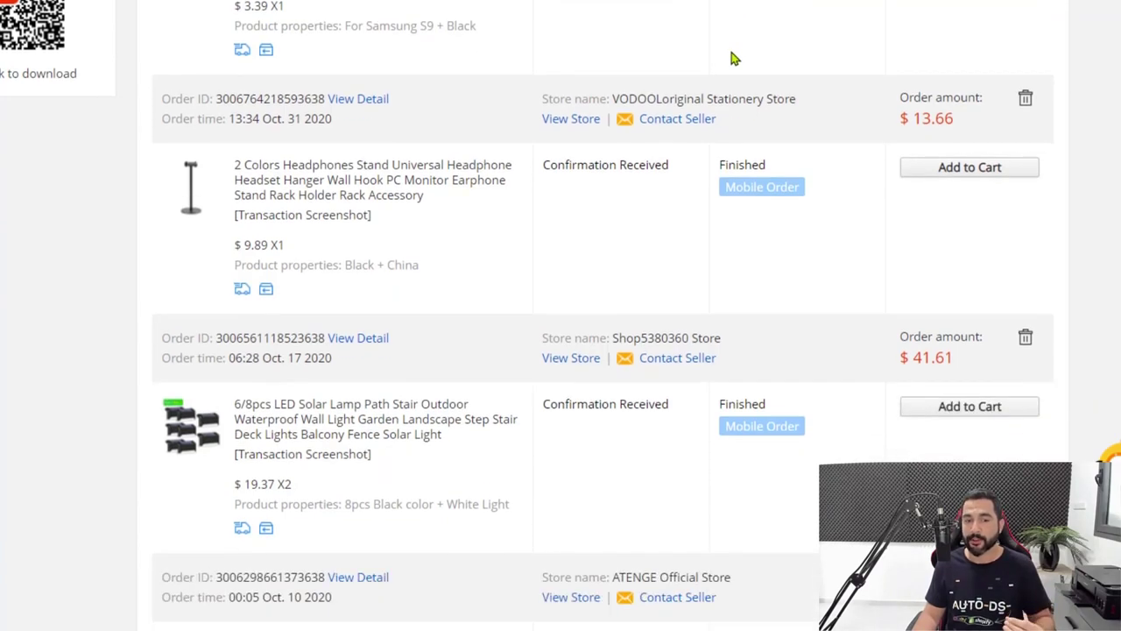
pyautogui.scroll(2, 666, 66)
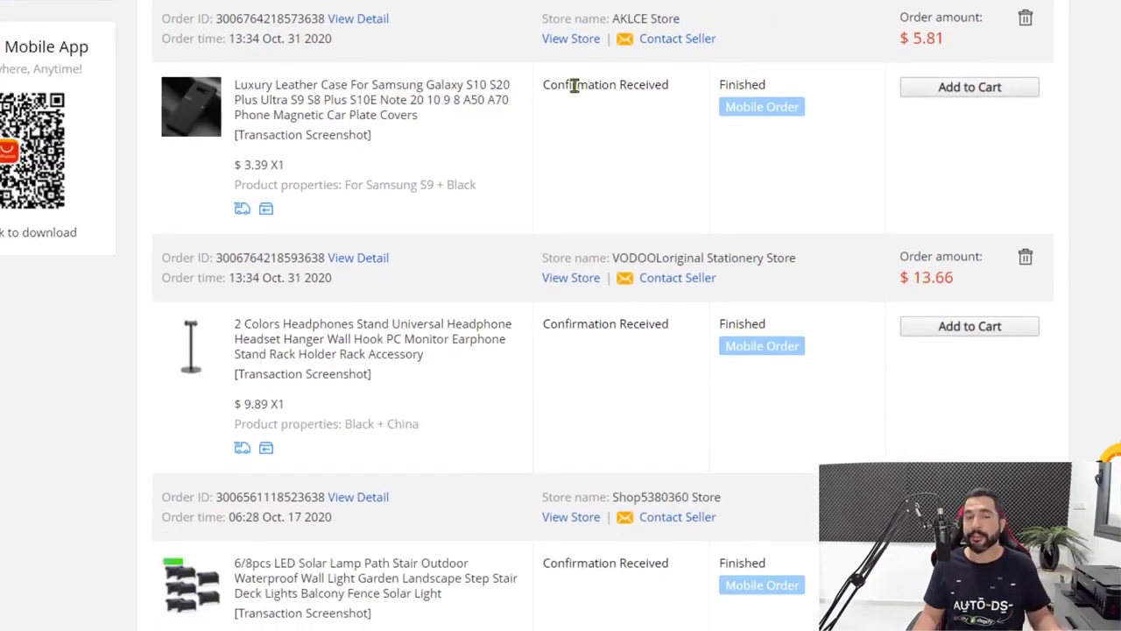